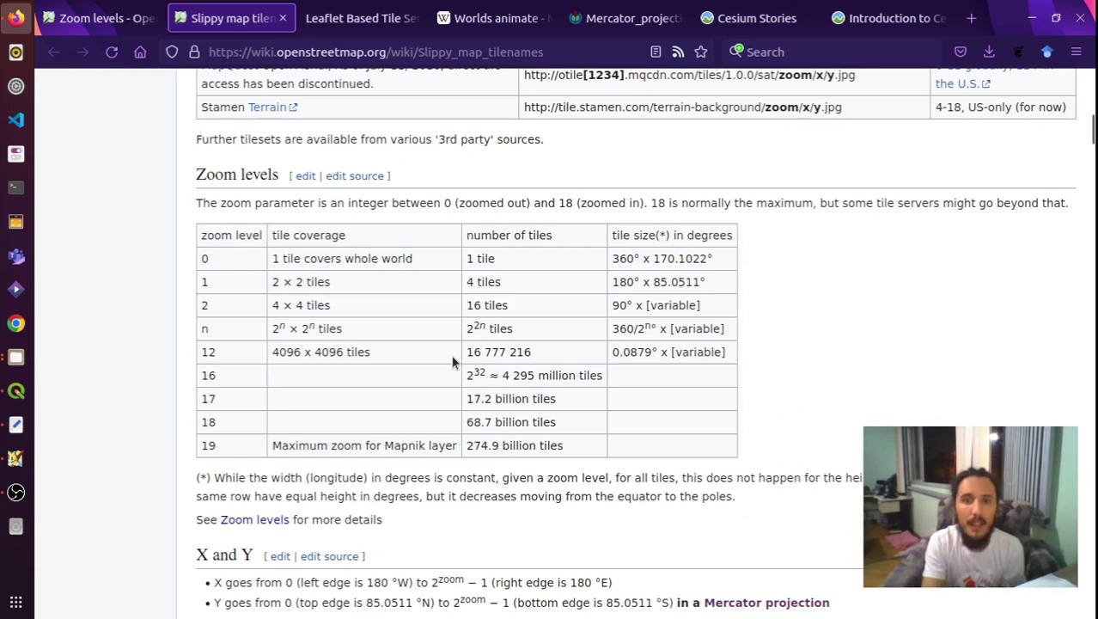
# Open the Zoom levels wiki page and examine its longitude distance table and the table of zoom levels 0 to 20
pyautogui.click(114, 21)
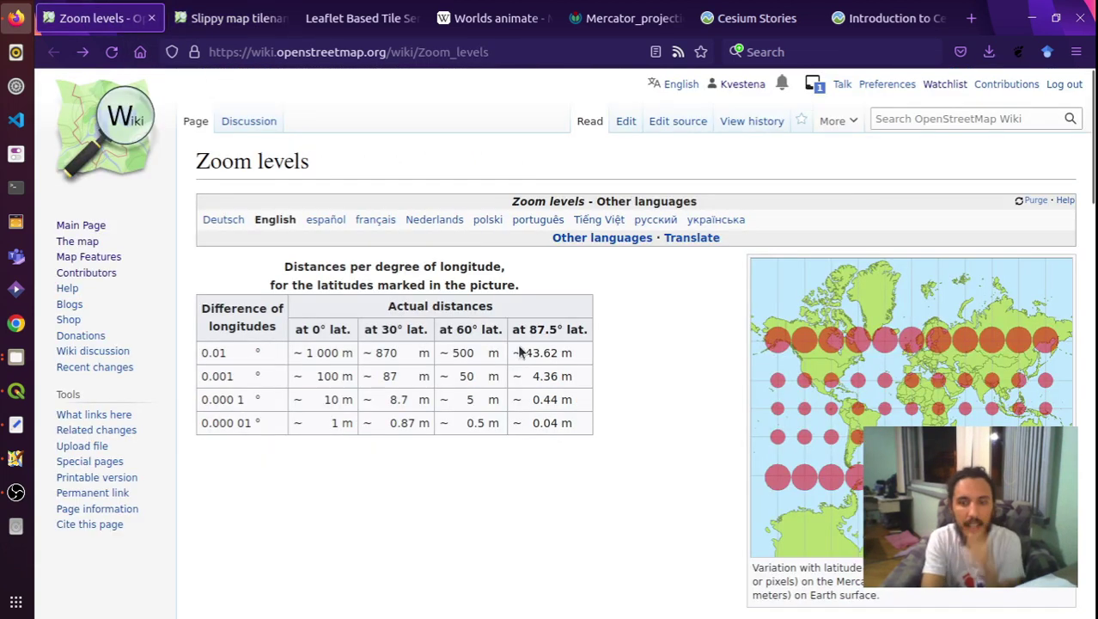
pyautogui.scroll(-3, 521, 350)
pyautogui.scroll(2, 520, 353)
pyautogui.scroll(-5, 519, 353)
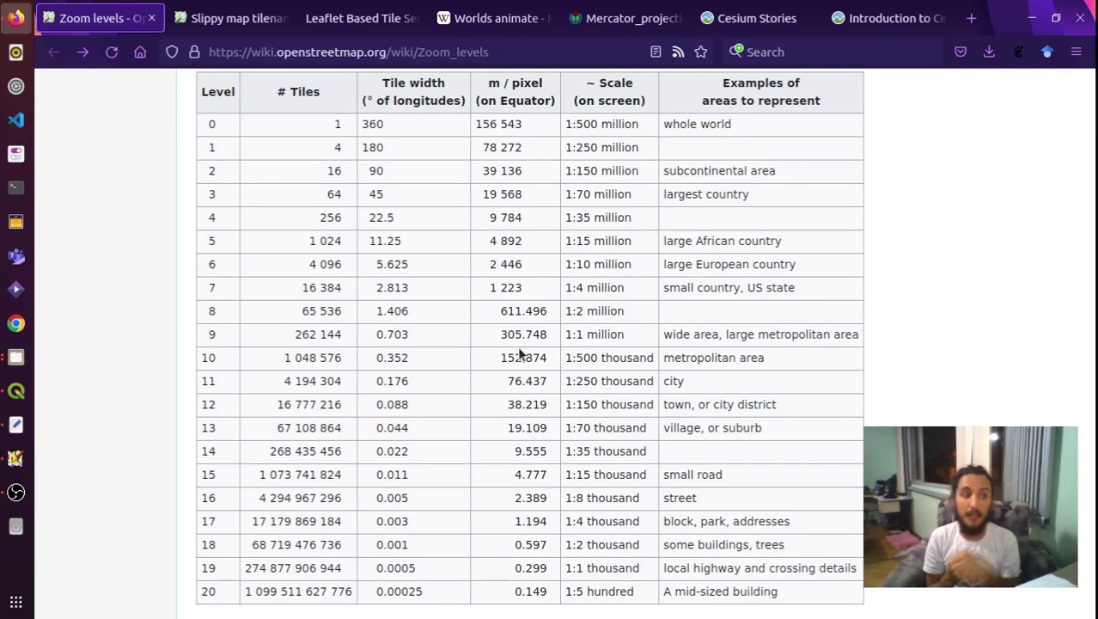
pyautogui.scroll(3, 519, 353)
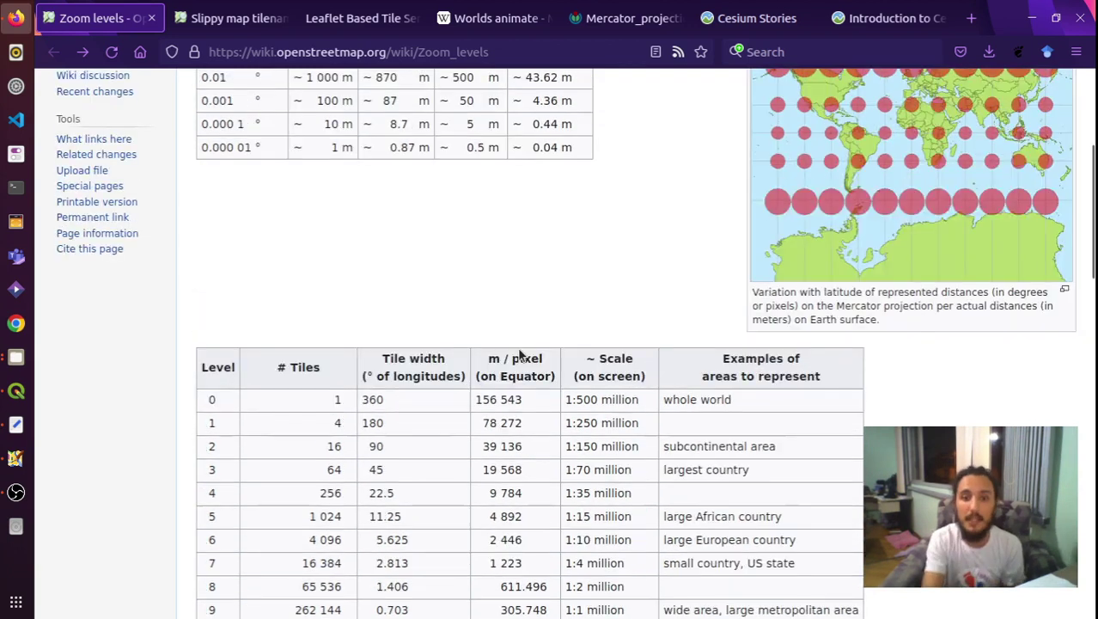
pyautogui.scroll(-2, 519, 355)
pyautogui.scroll(-2, 519, 352)
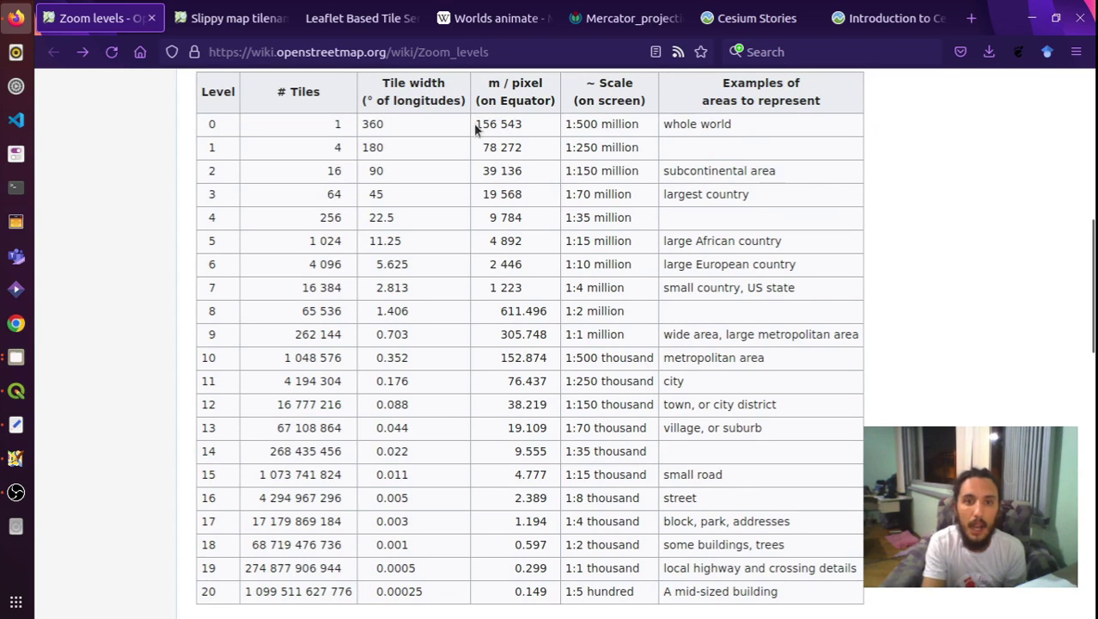
# Highlight the metres-per-pixel values for zoom levels 0 and 20 in the zoom level table
pyautogui.moveTo(476, 125); pyautogui.dragTo(521, 124)
pyautogui.click(525, 122)
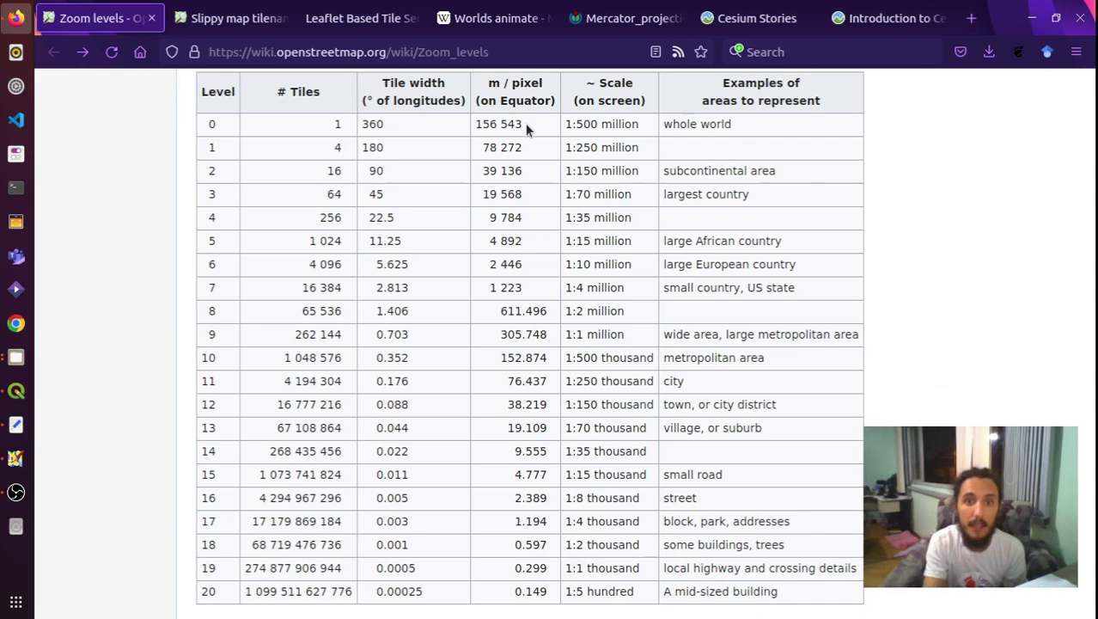
pyautogui.moveTo(525, 123); pyautogui.dragTo(462, 137)
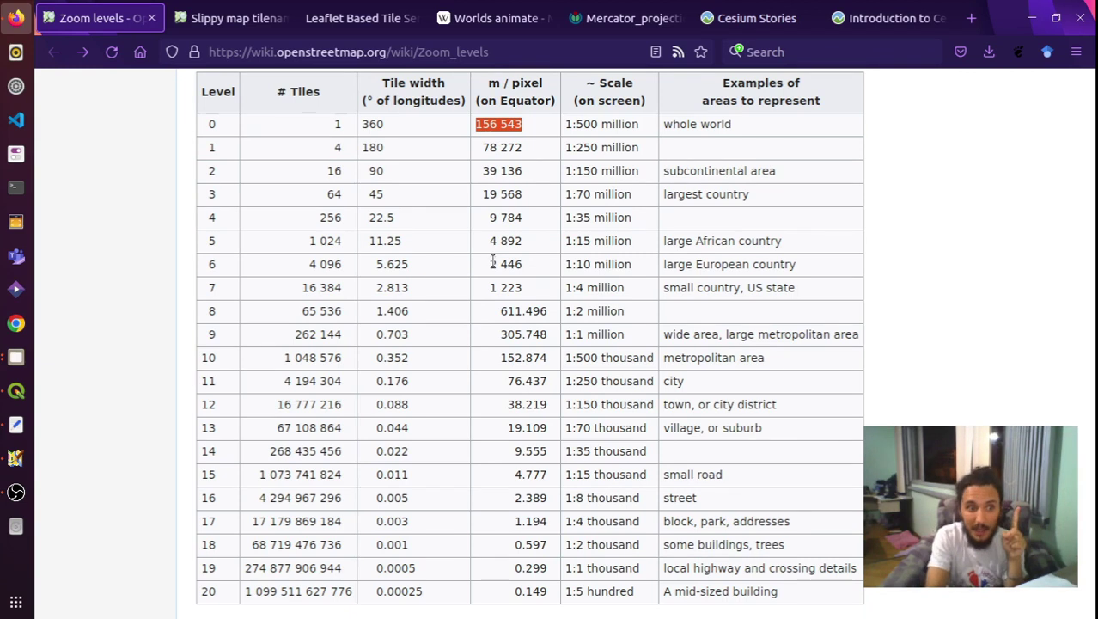
pyautogui.scroll(-2, 493, 262)
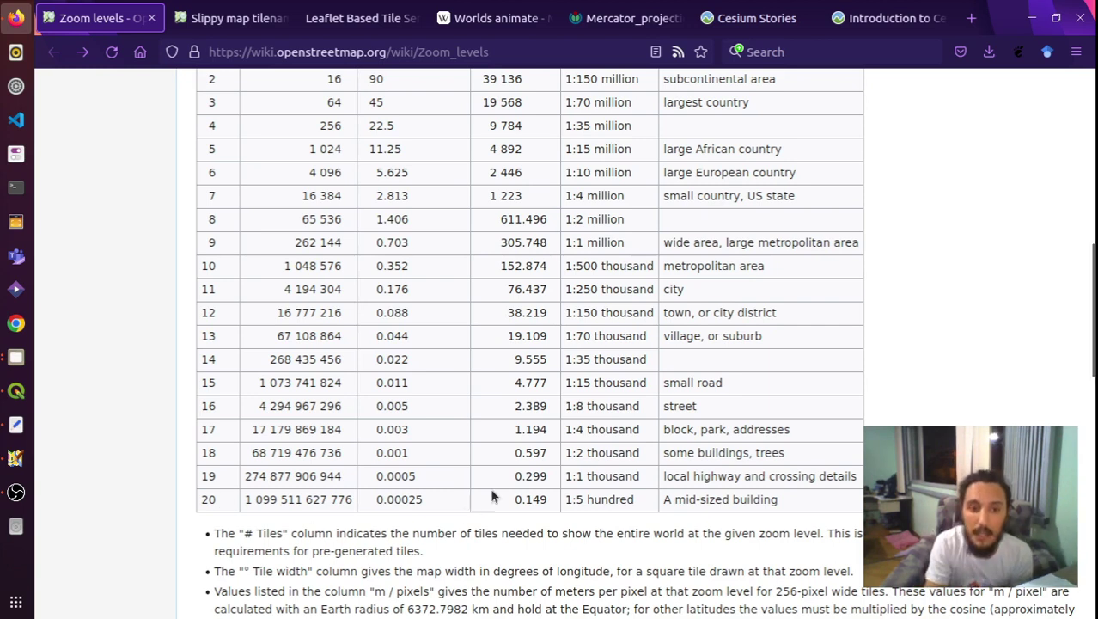
pyautogui.moveTo(510, 499); pyautogui.dragTo(556, 503)
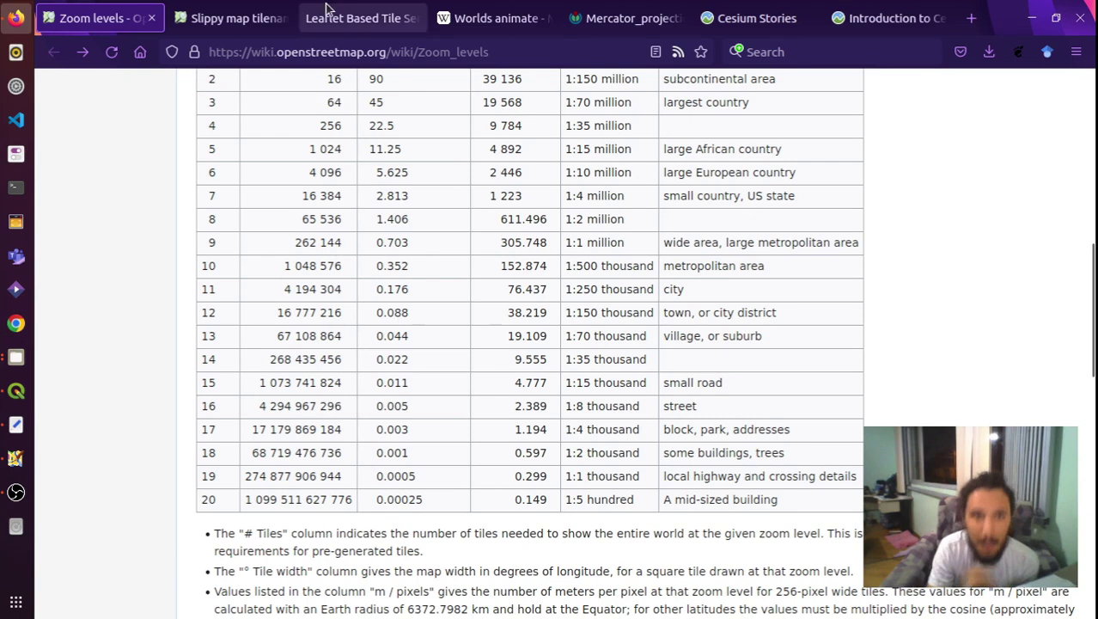
# Examine the tile name derivation and the longitude/latitude conversion pseudo-code on the Slippy map tilenames page
pyautogui.click(277, 7)
pyautogui.scroll(-5, 302, 251)
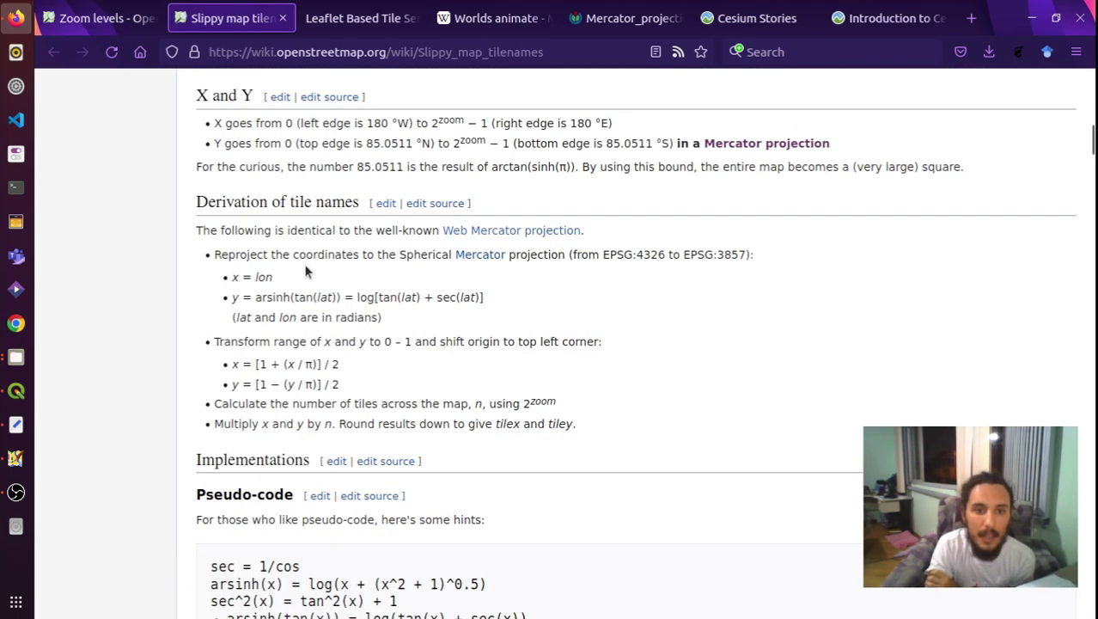
pyautogui.scroll(-3, 327, 333)
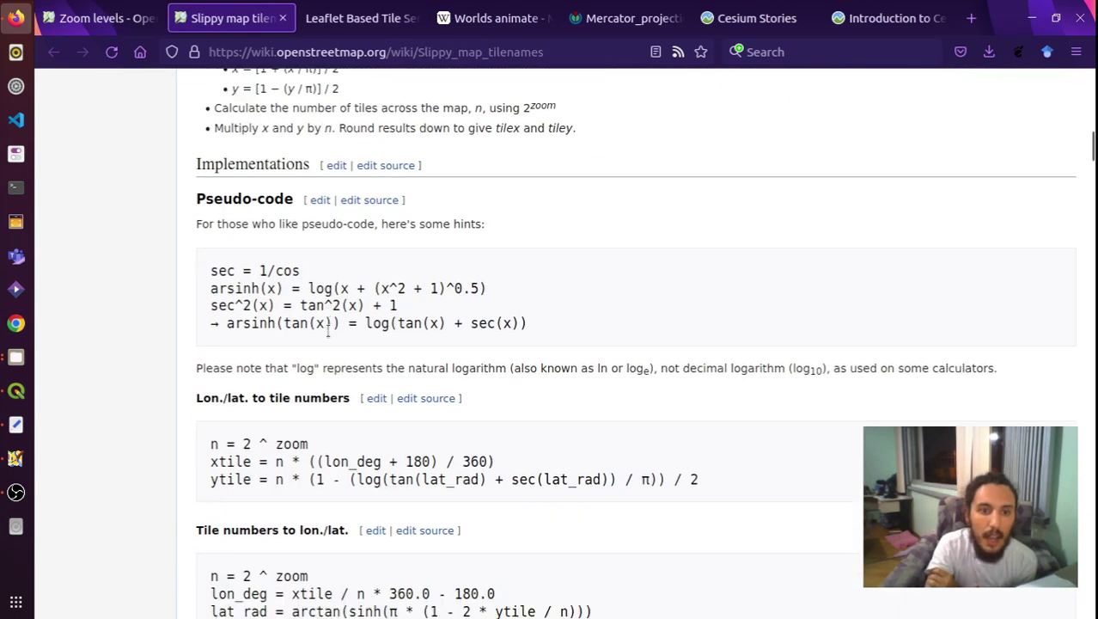
pyautogui.scroll(-3, 328, 333)
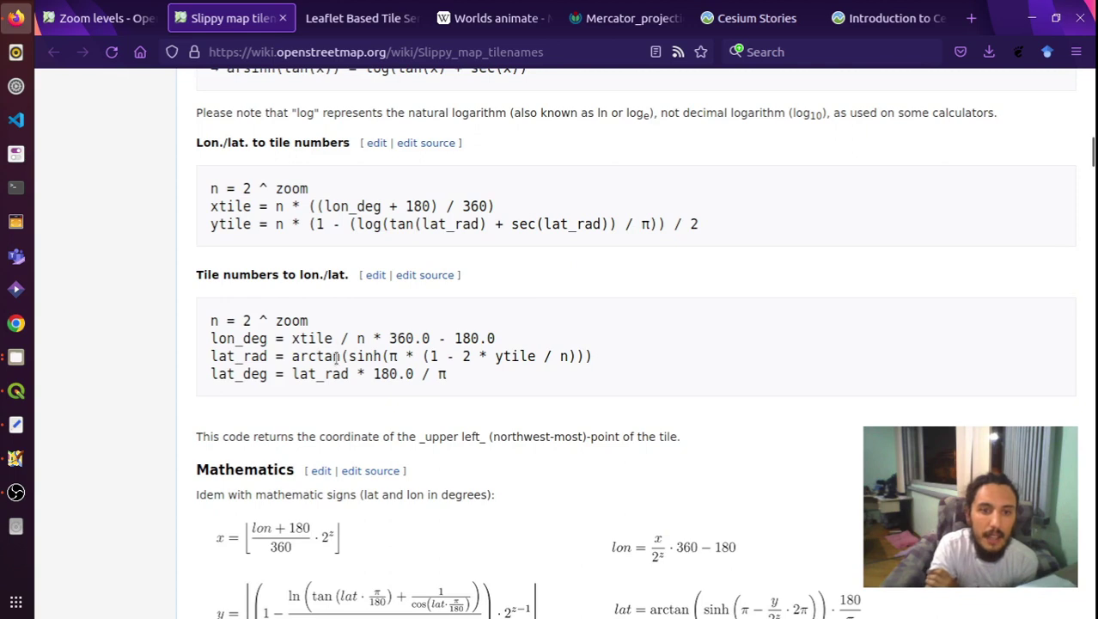
pyautogui.scroll(3, 341, 289)
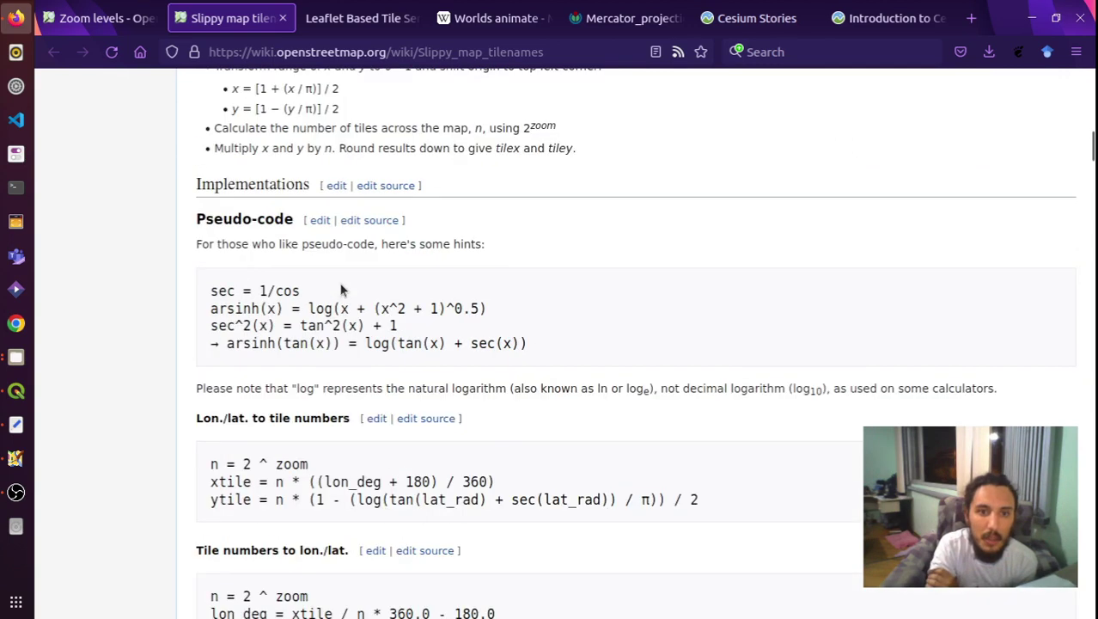
pyautogui.scroll(5, 342, 289)
# Check the Leaflet tile grid map briefly and find the Distance per pixel math section on the Zoom levels page
pyautogui.click(343, 10)
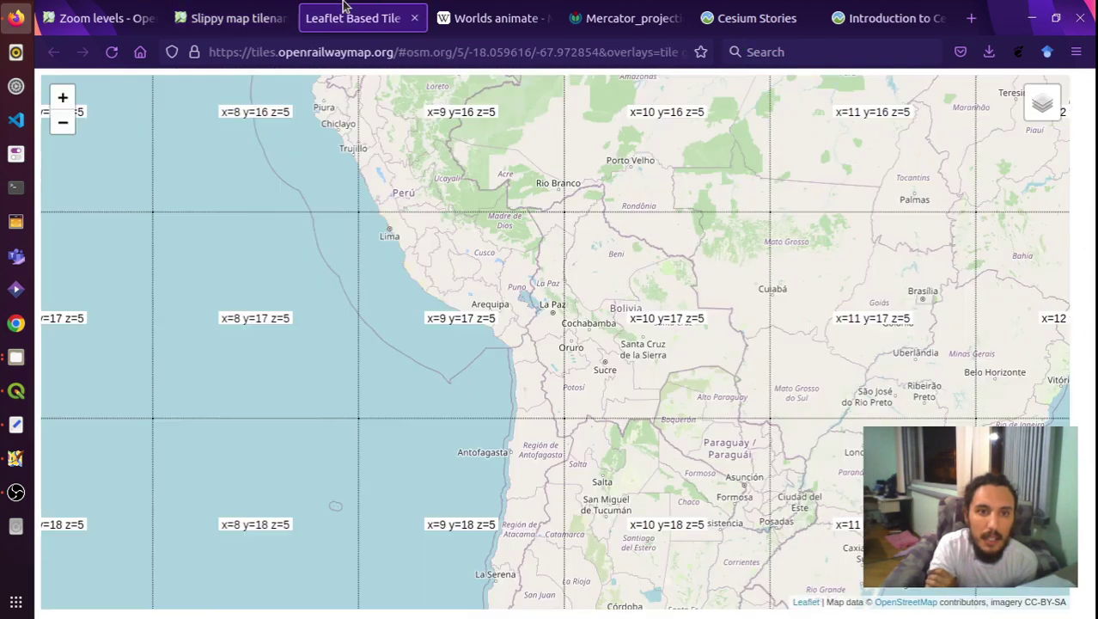
pyautogui.click(129, 13)
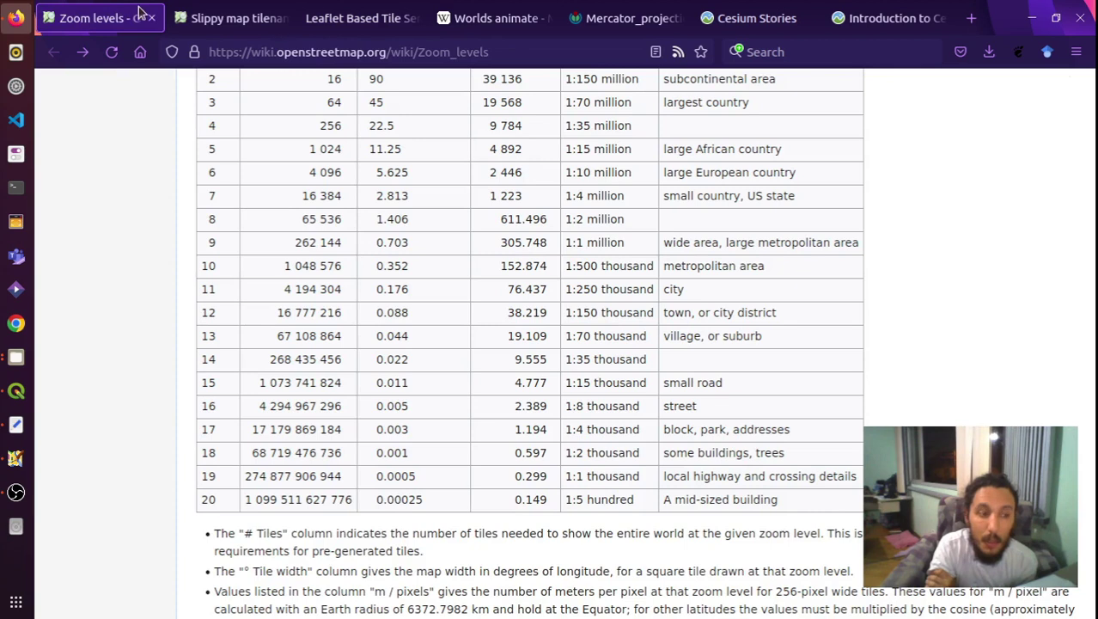
pyautogui.scroll(5, 409, 194)
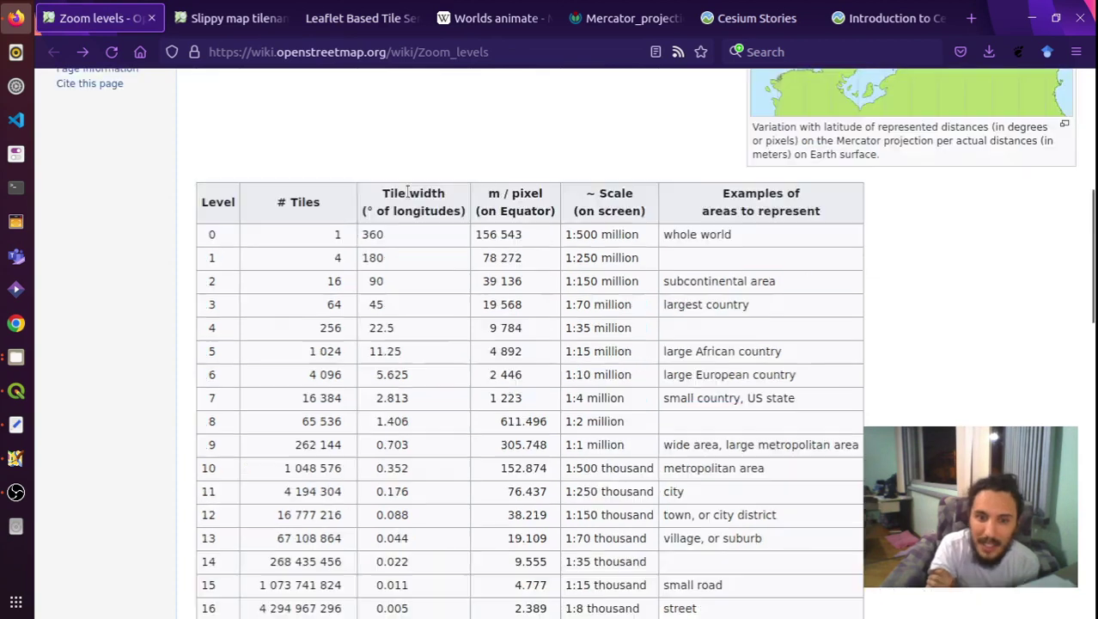
pyautogui.scroll(-7, 408, 193)
pyautogui.scroll(2, 408, 193)
pyautogui.scroll(3, 409, 195)
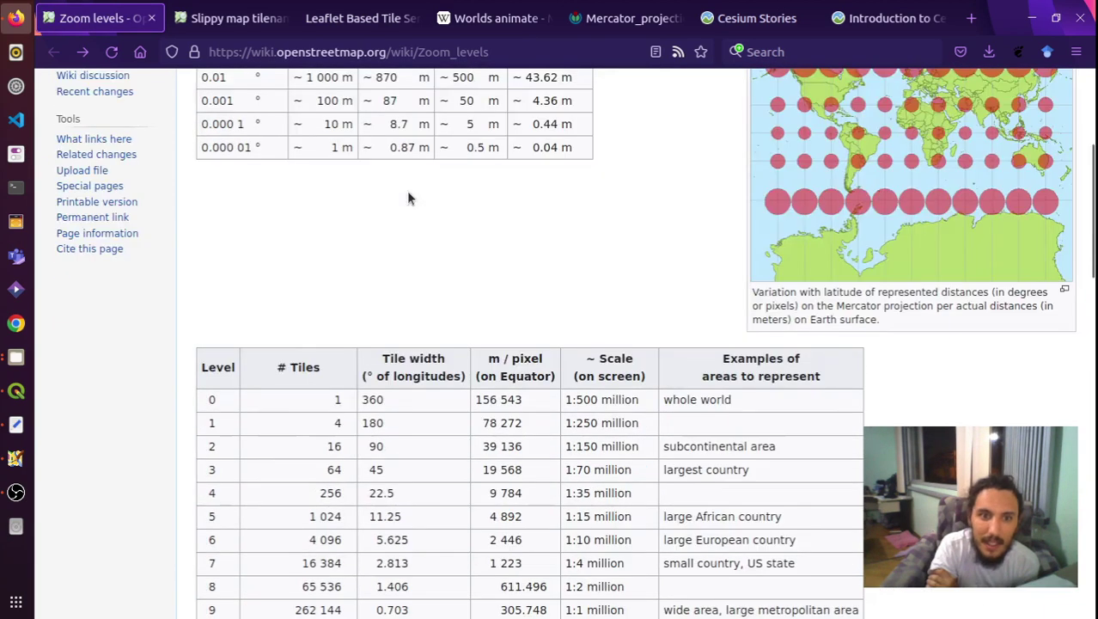
pyautogui.scroll(-8, 409, 197)
pyautogui.scroll(-2, 409, 197)
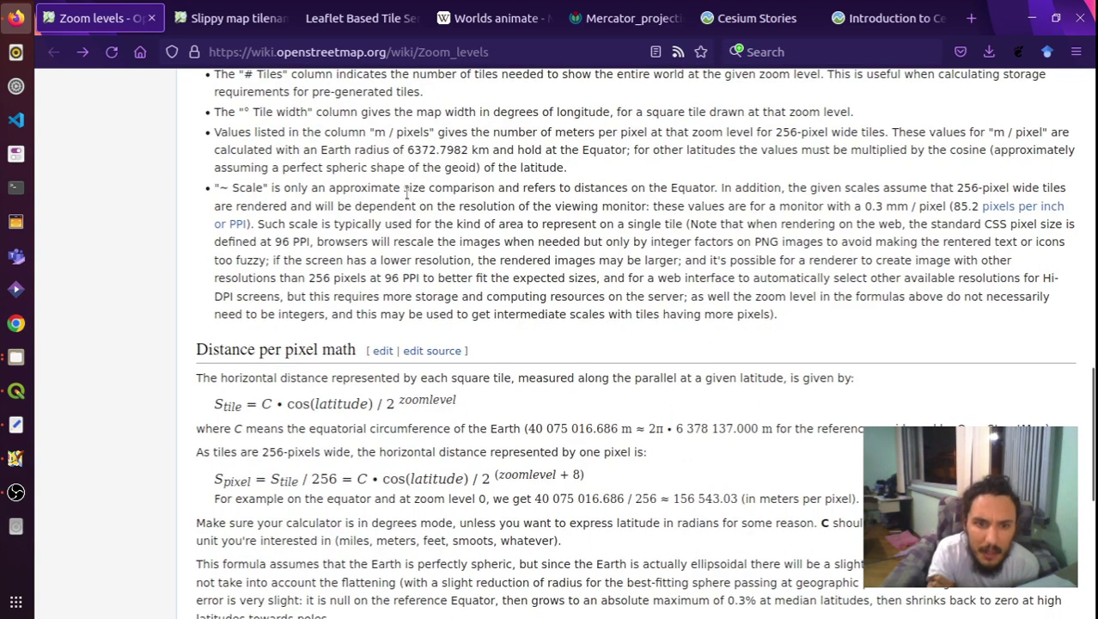
pyautogui.scroll(-2, 408, 196)
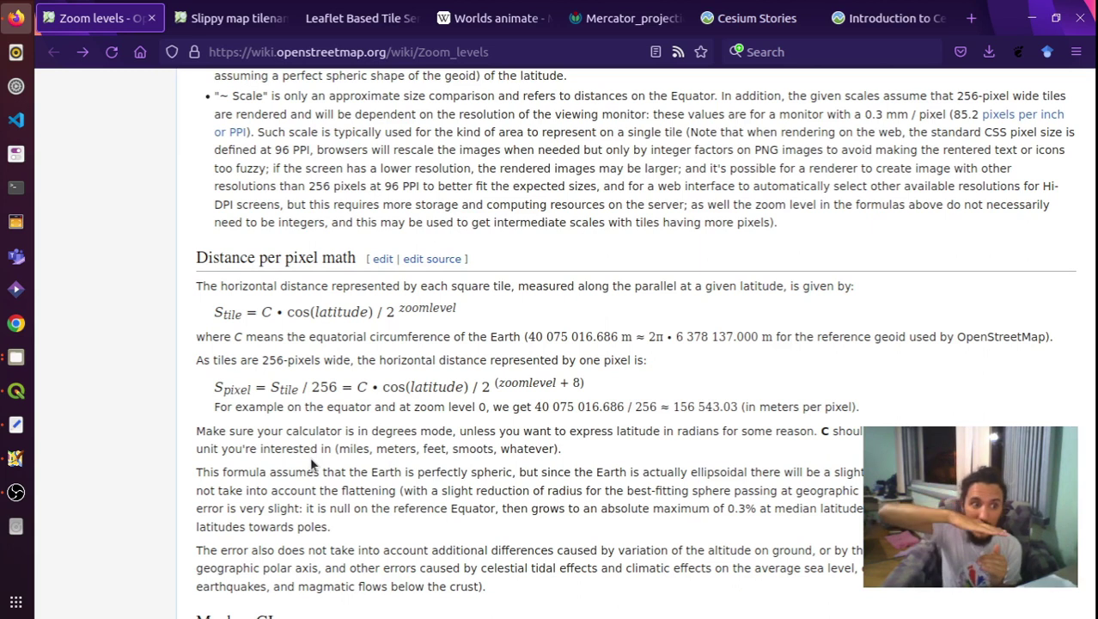
# Search the web for "salvador latitude" in a new tab
pyautogui.click(974, 31)
pyautogui.write('sal')
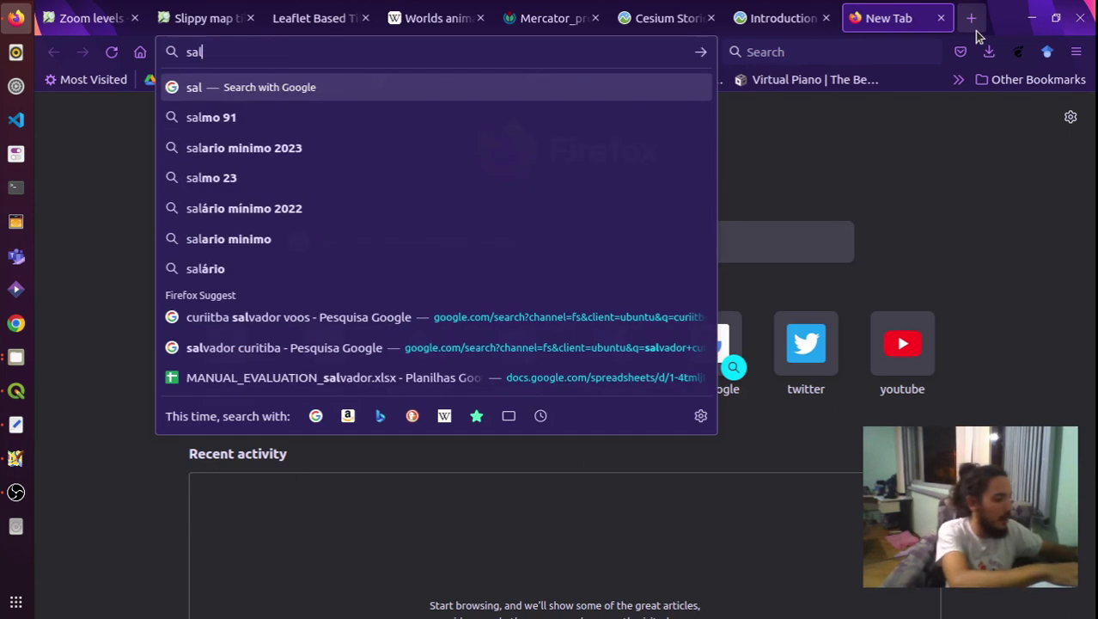
pyautogui.write('vador latitude')
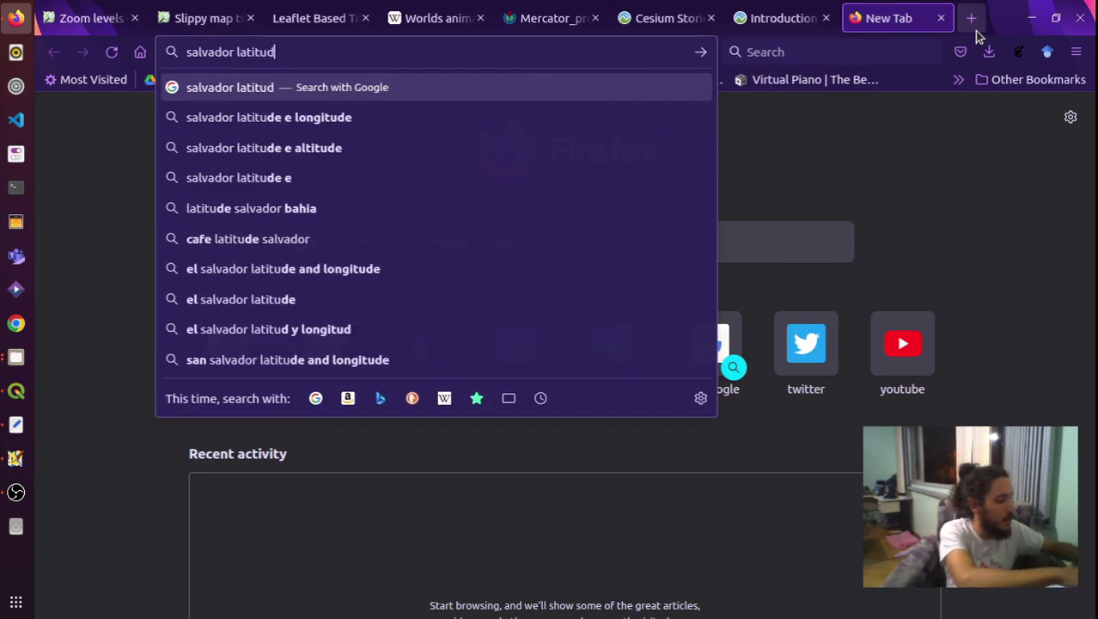
pyautogui.press('Return')
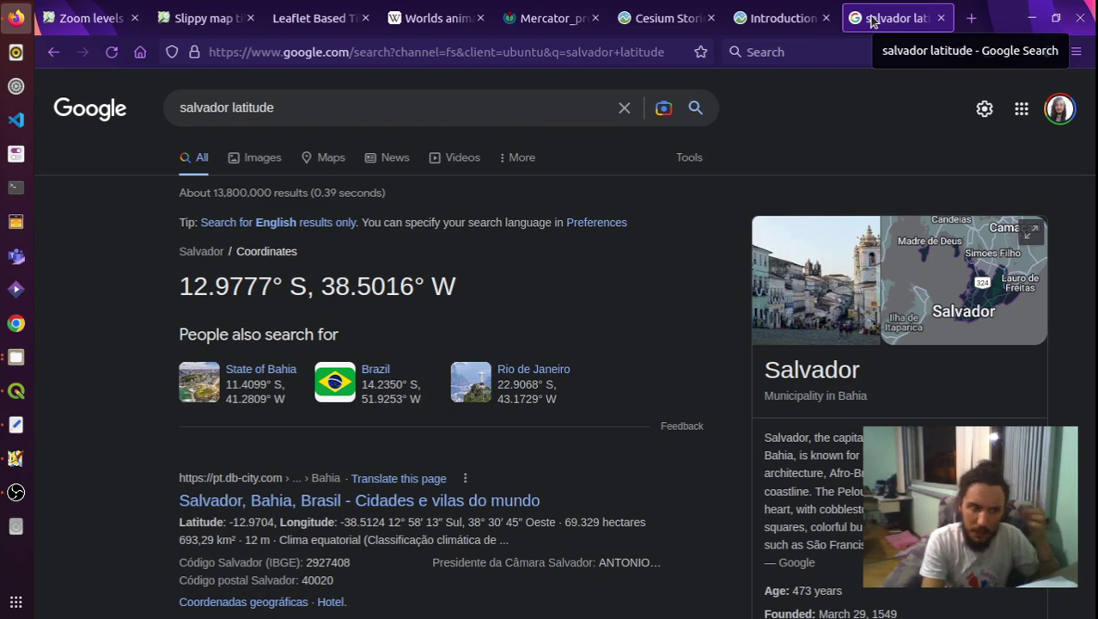
# Change the web search to "wagner bahia latitude", run it and close the search results tab
pyautogui.doubleClick(215, 107)
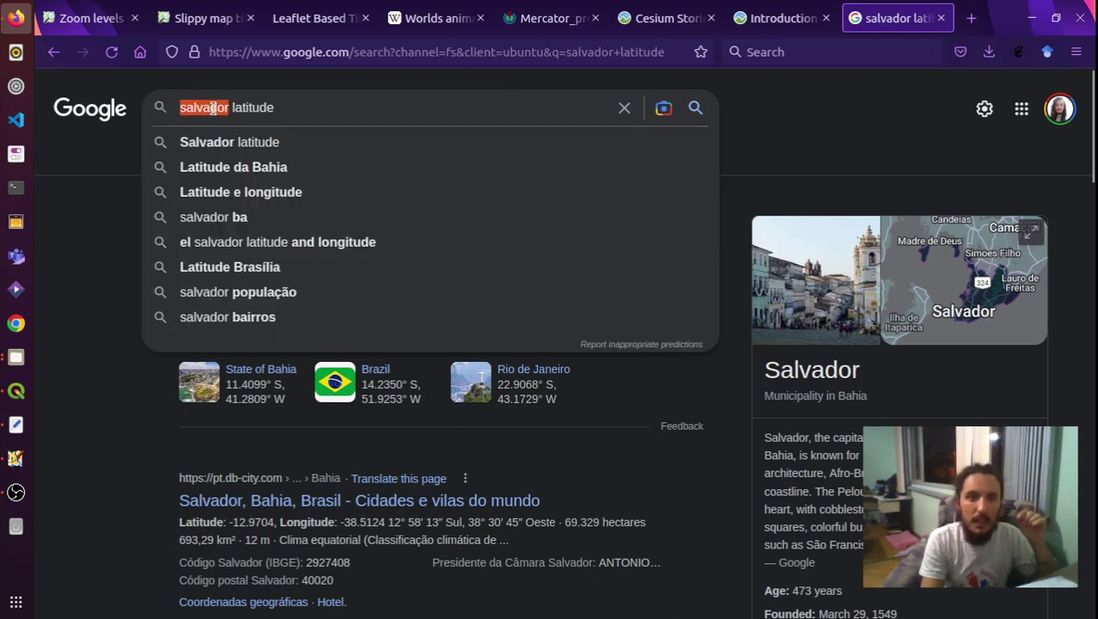
pyautogui.write('wg')
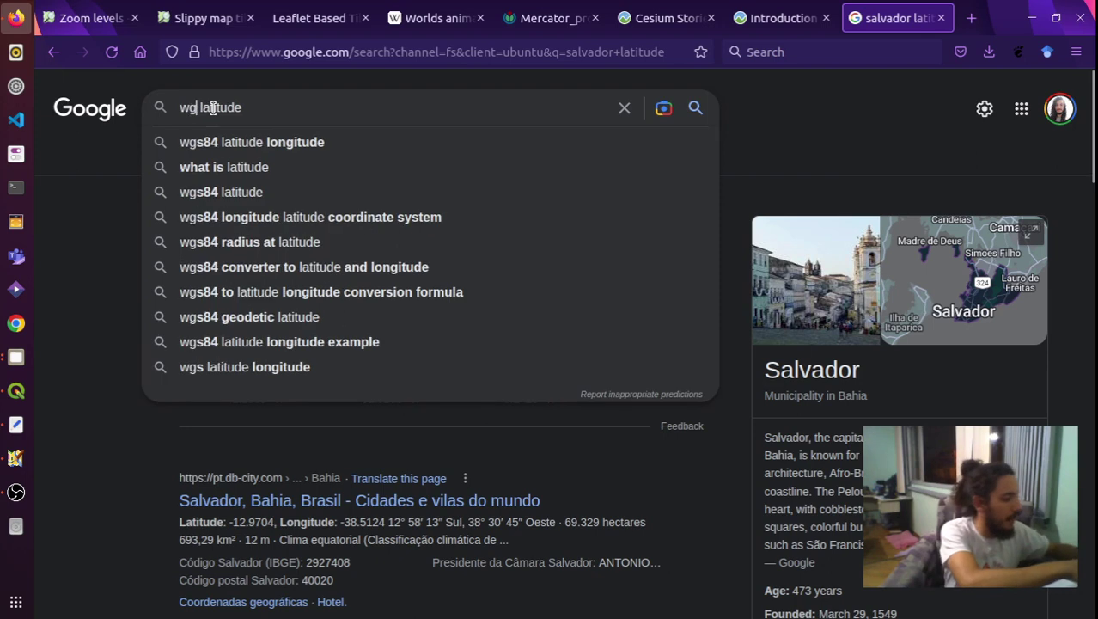
pyautogui.press('BackSpace')
pyautogui.write('agner ')
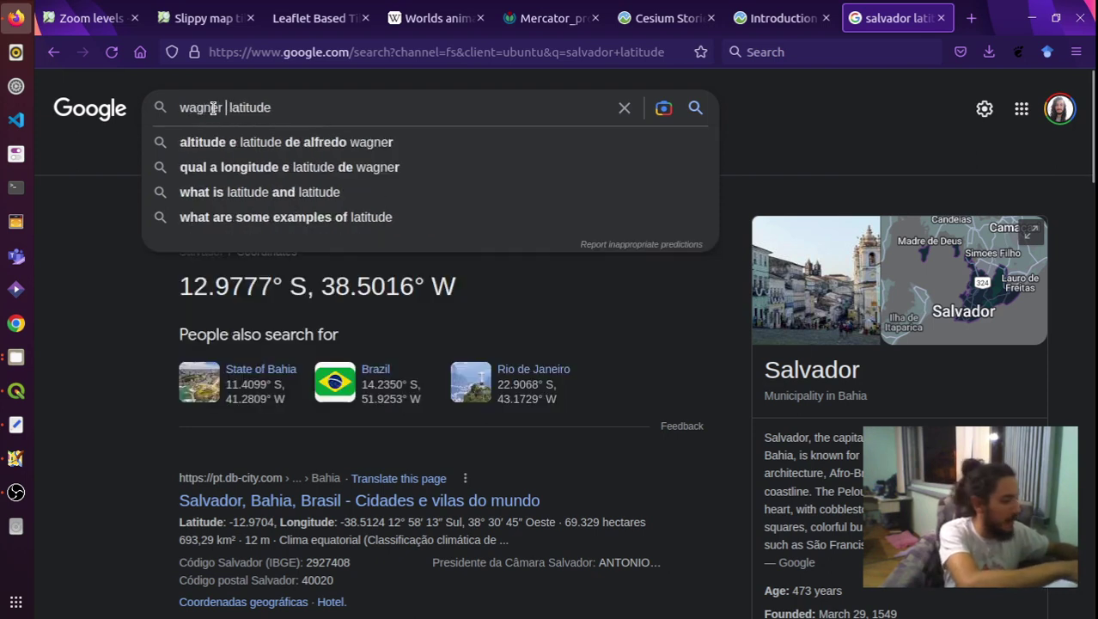
pyautogui.write('bahia')
pyautogui.press('Return')
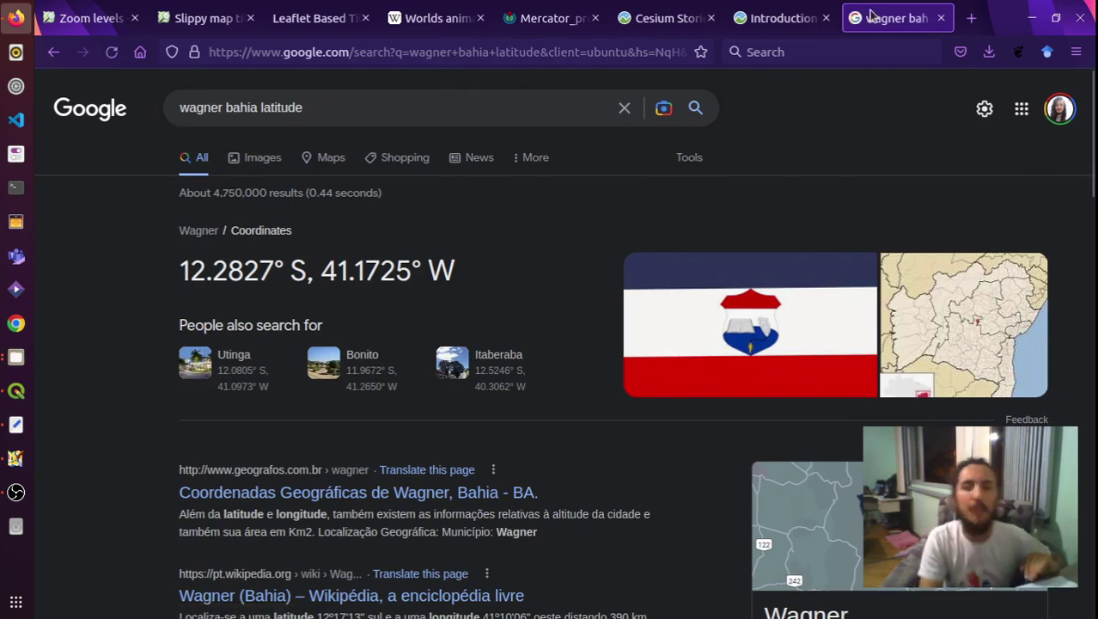
pyautogui.hotkey('ctrl', 'w')
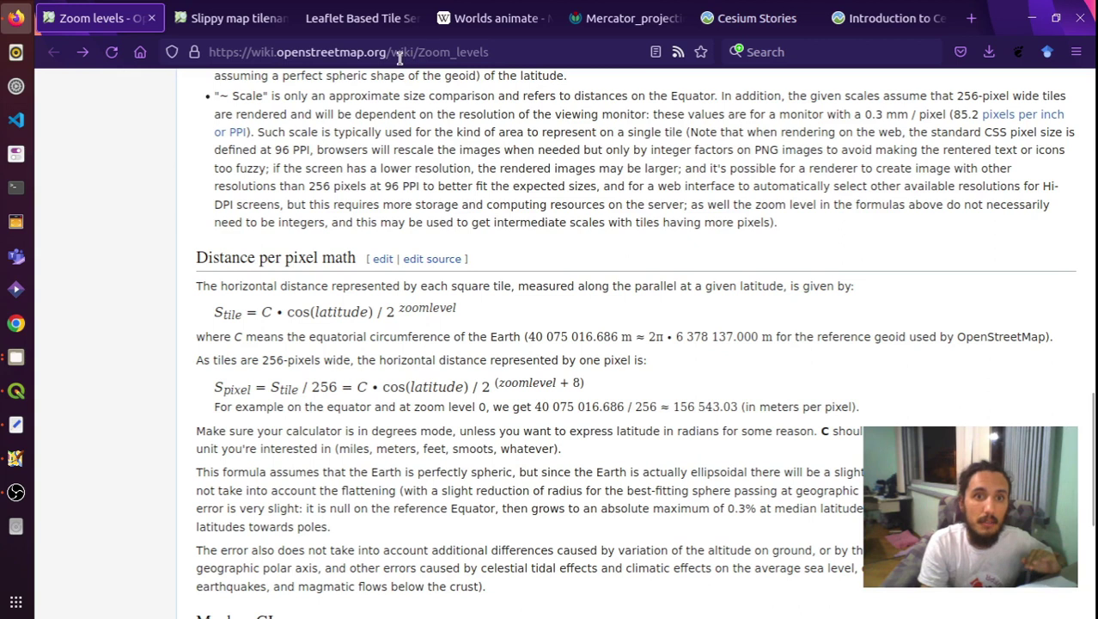
# Review the Zoom levels page from its start and highlight zoomlevel and latitude in the distance-per-pixel formula
pyautogui.scroll(15, 454, 172)
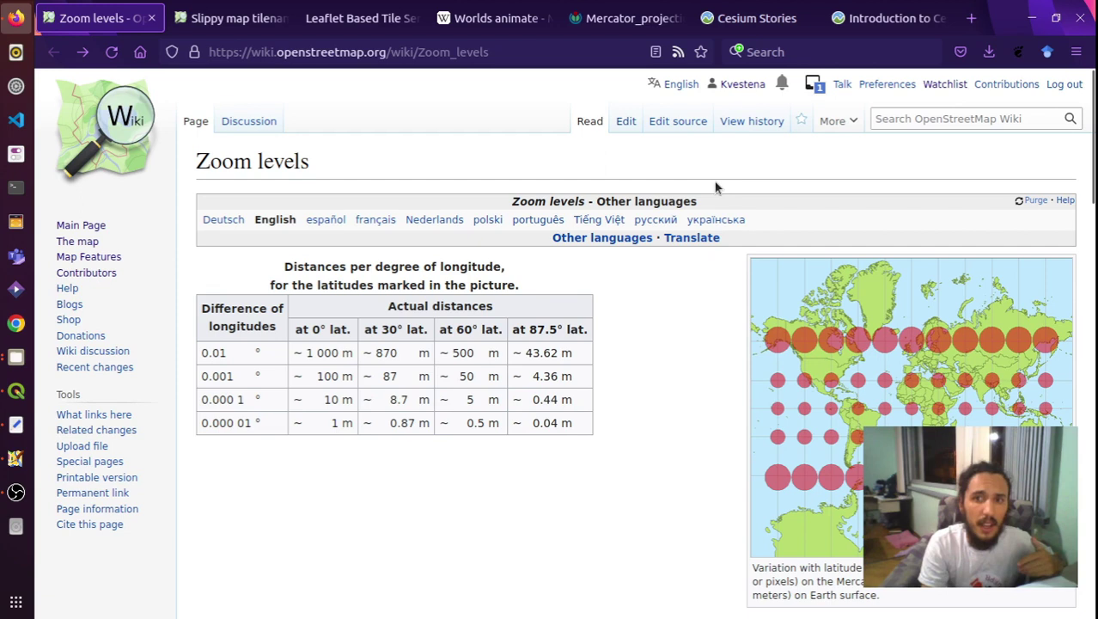
pyautogui.scroll(-15, 716, 188)
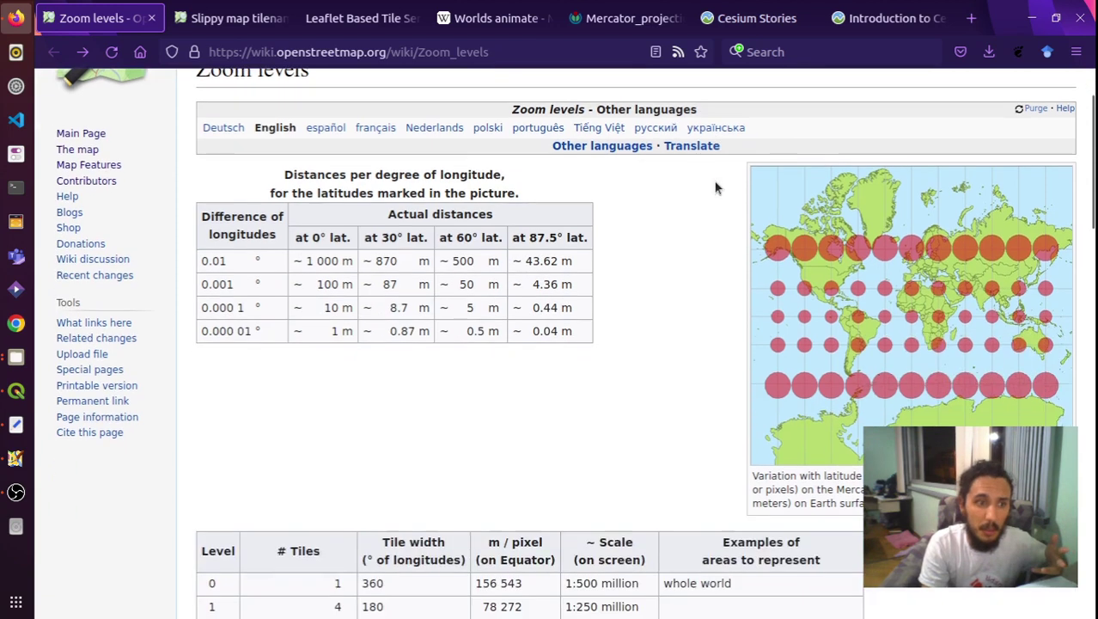
pyautogui.scroll(2, 716, 188)
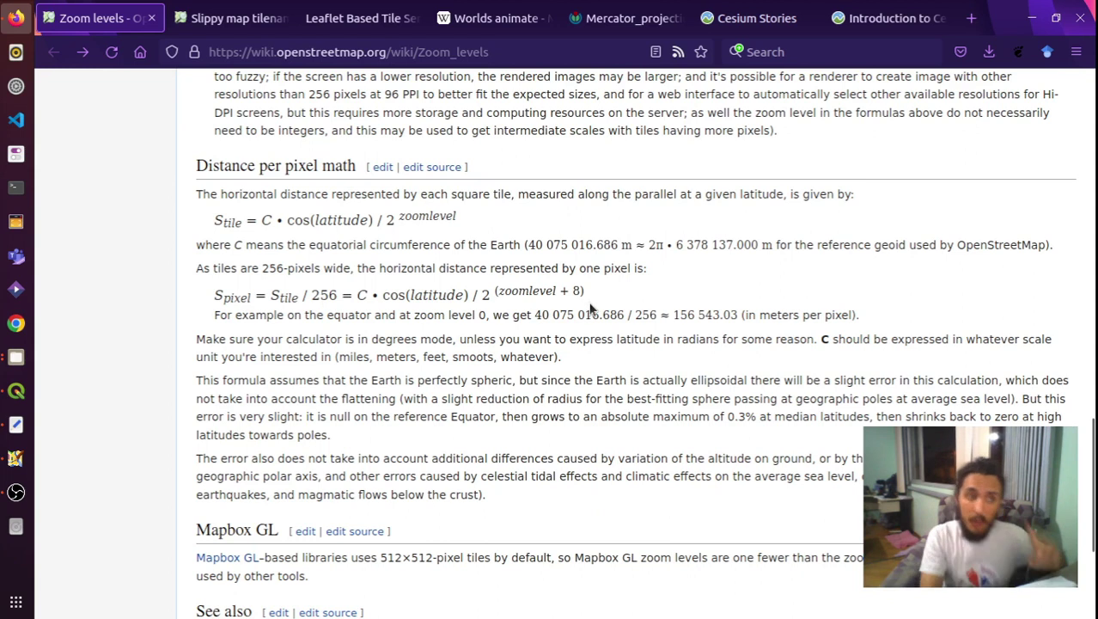
pyautogui.doubleClick(522, 291)
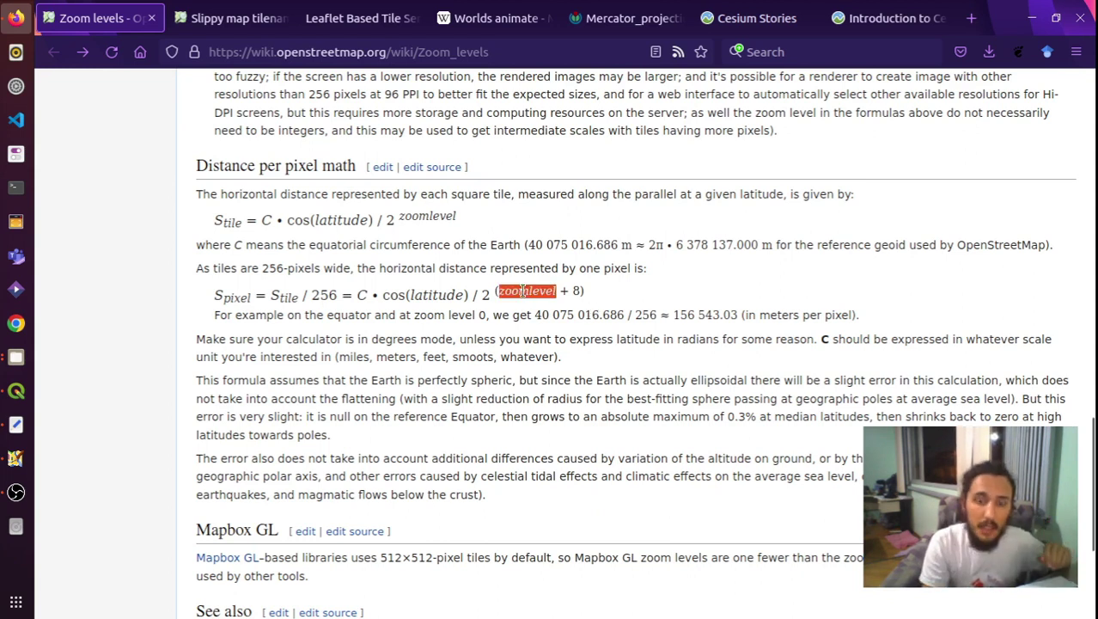
pyautogui.doubleClick(426, 294)
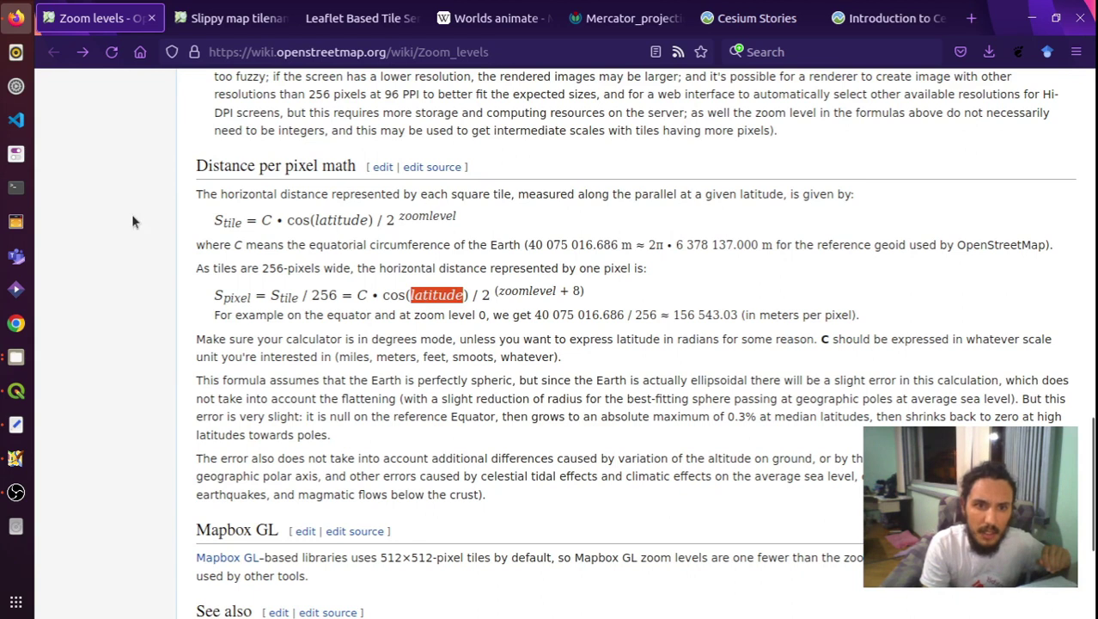
# Highlight the S tile, latitude and zoomlevel terms in the tile distance formula, and latitude and zoomlevel in the per-pixel formula
pyautogui.click(222, 225)
pyautogui.doubleClick(222, 224)
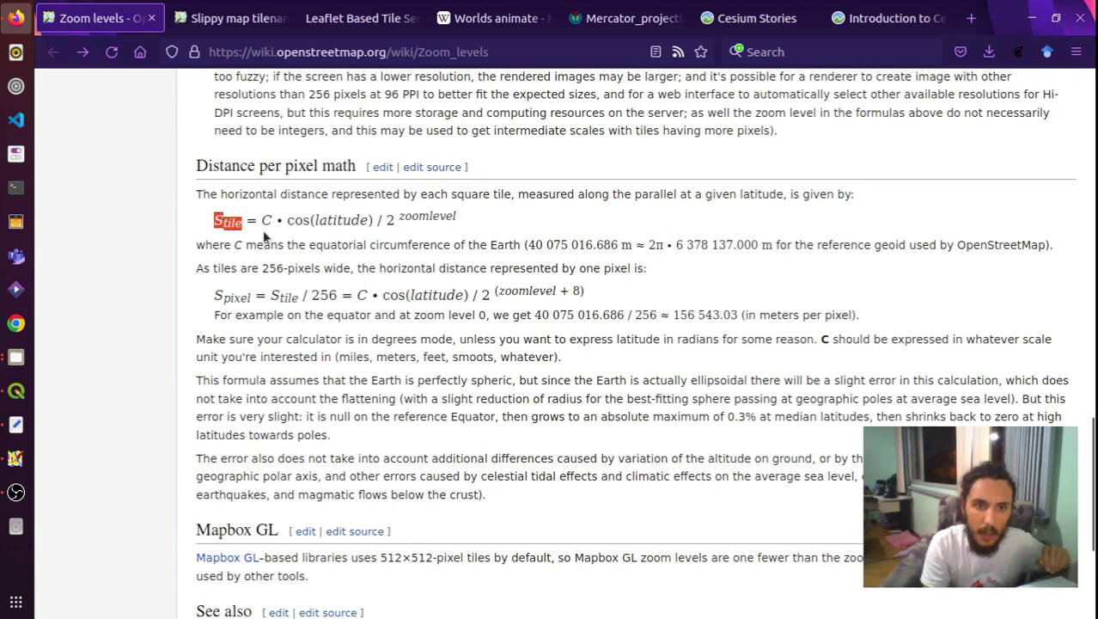
pyautogui.doubleClick(332, 222)
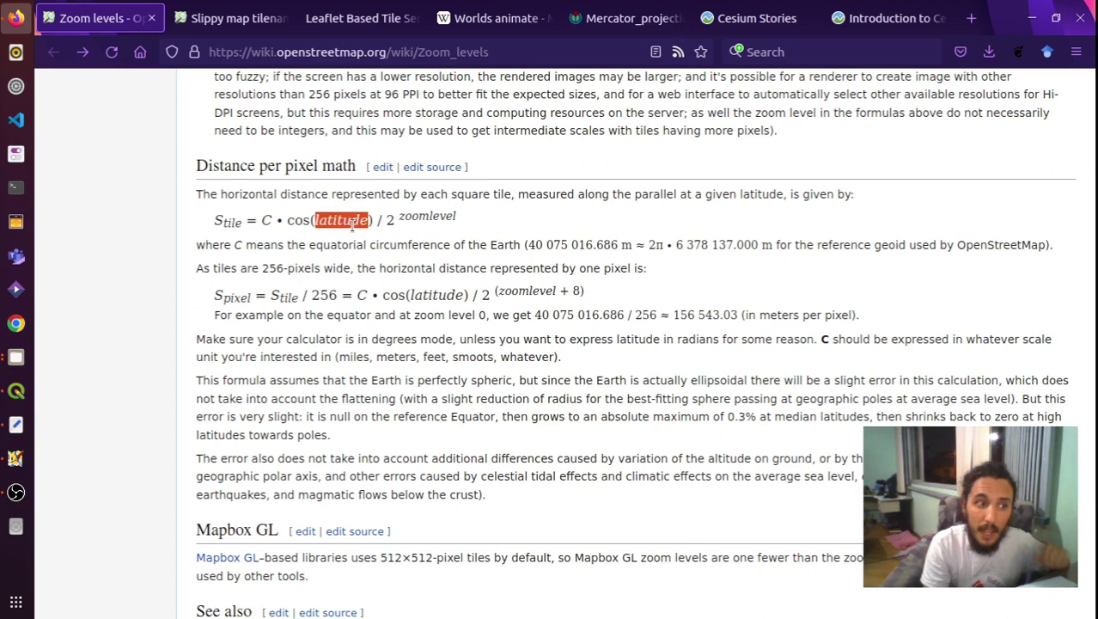
pyautogui.doubleClick(418, 215)
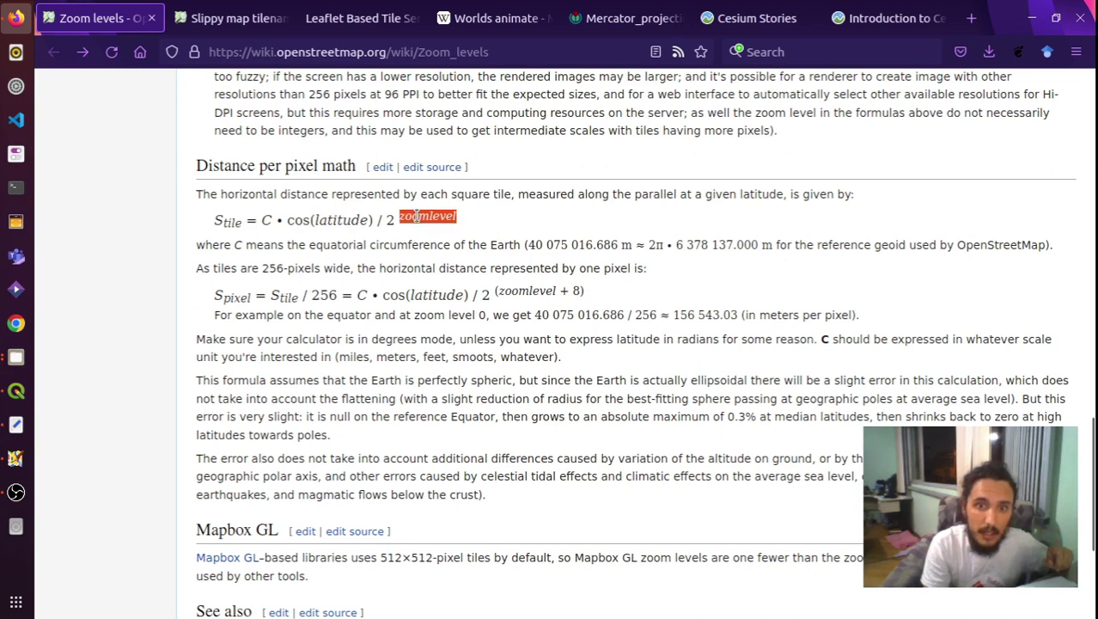
pyautogui.doubleClick(426, 295)
pyautogui.doubleClick(524, 291)
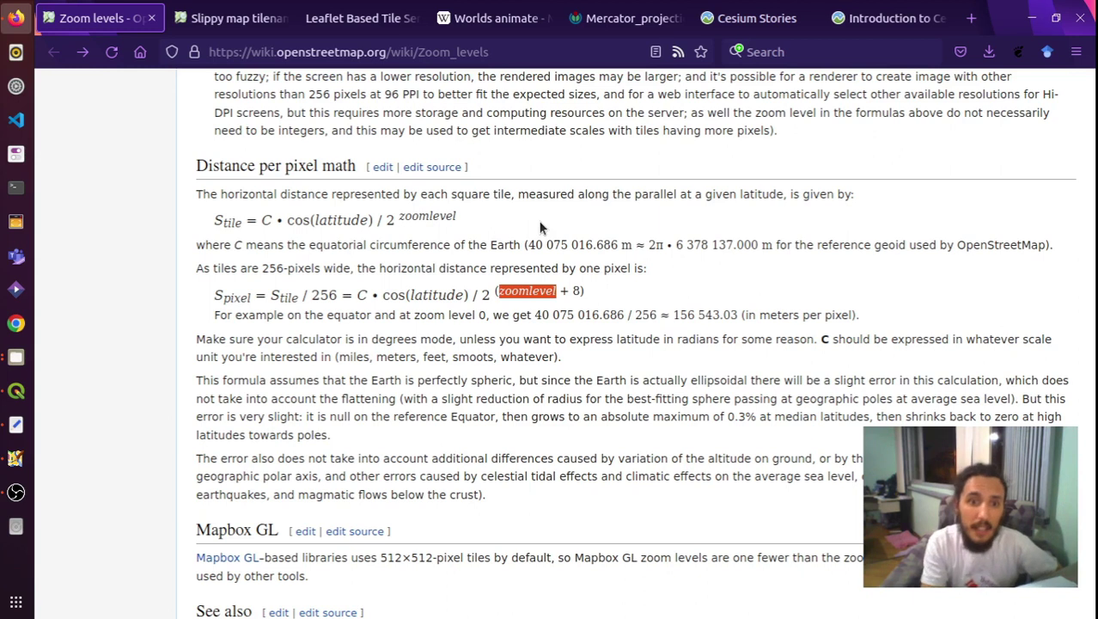
# Switch to QGIS, open the plugin manager and view the details of the installed QTiles plugin
pyautogui.click(30, 391)
pyautogui.scroll(-1, 480, 371)
pyautogui.scroll(1, 507, 378)
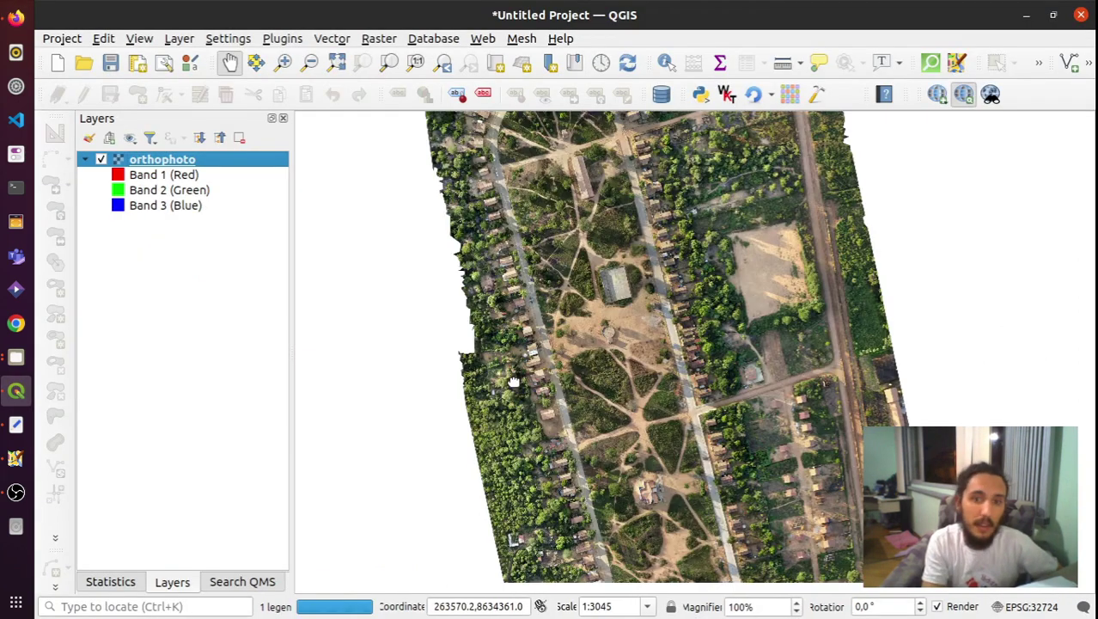
pyautogui.click(292, 46)
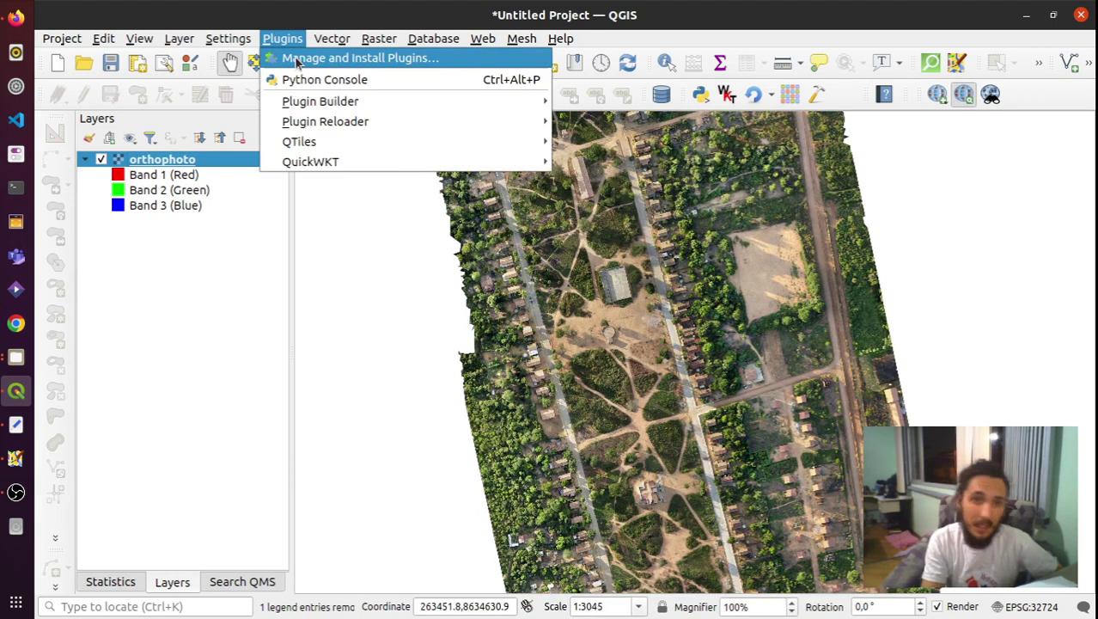
pyautogui.click(296, 59)
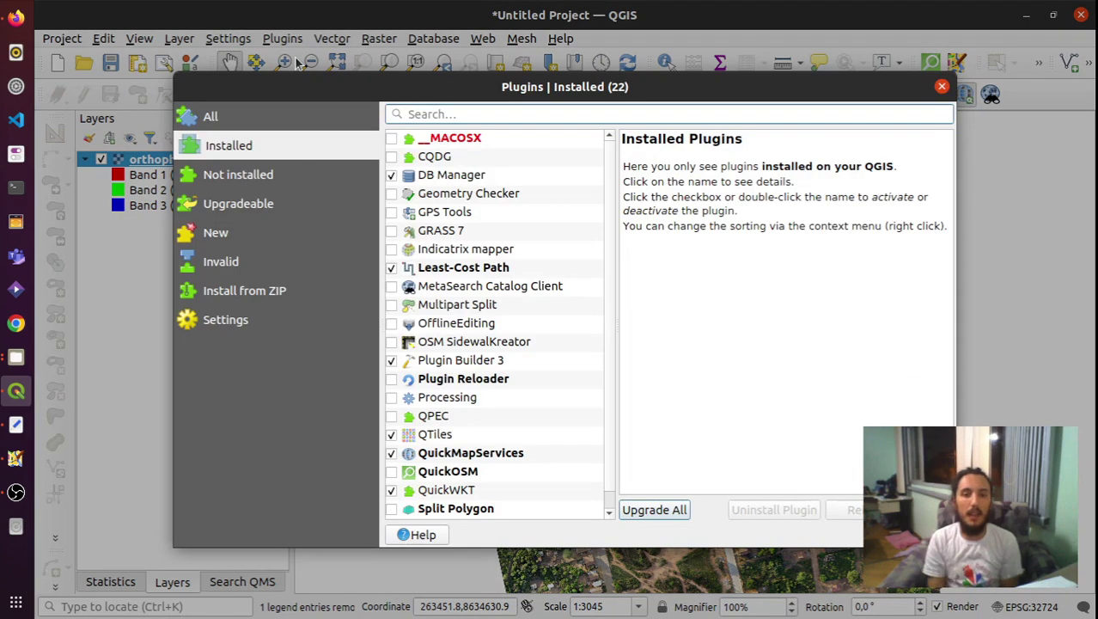
pyautogui.click(428, 437)
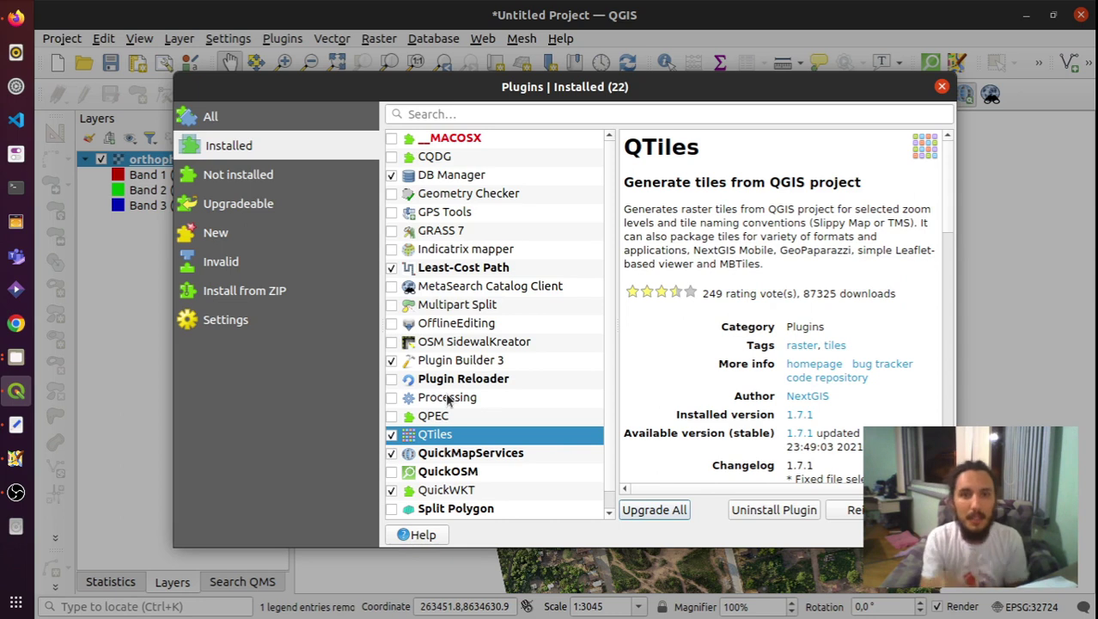
# Search all available plugins for "qti" to locate QTiles, and close the plugin manager
pyautogui.click(287, 116)
pyautogui.click(407, 112)
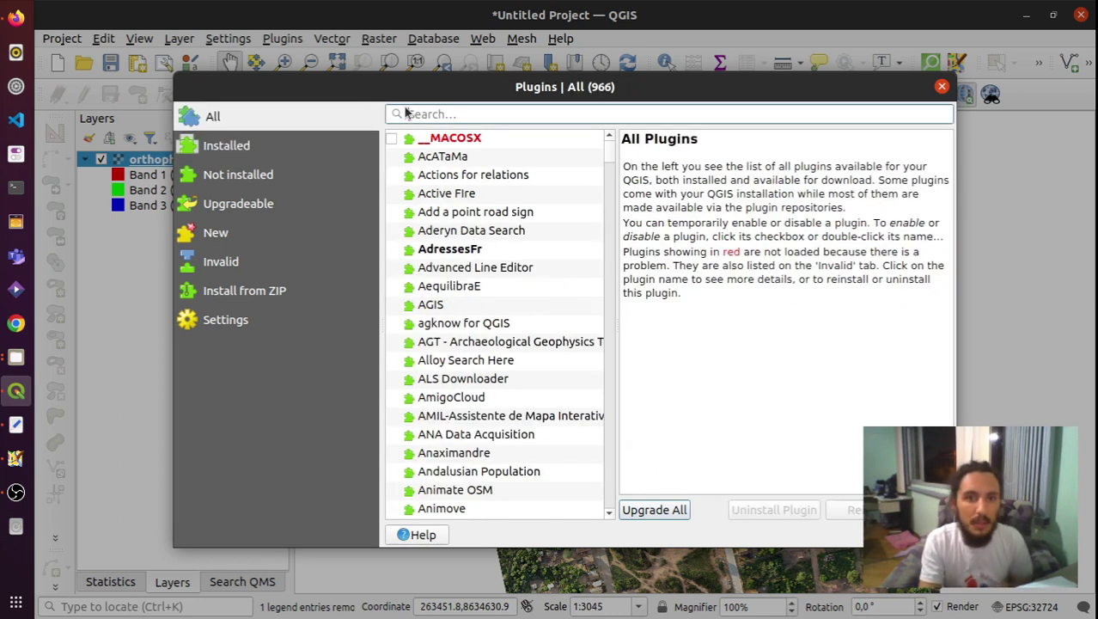
pyautogui.write('qt')
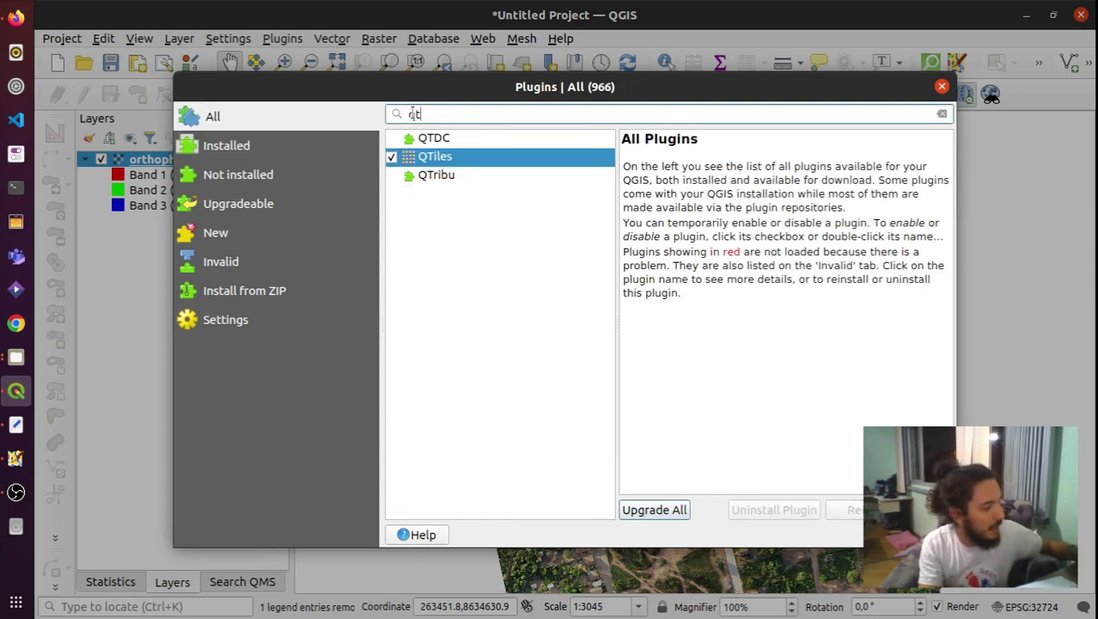
pyautogui.write('i')
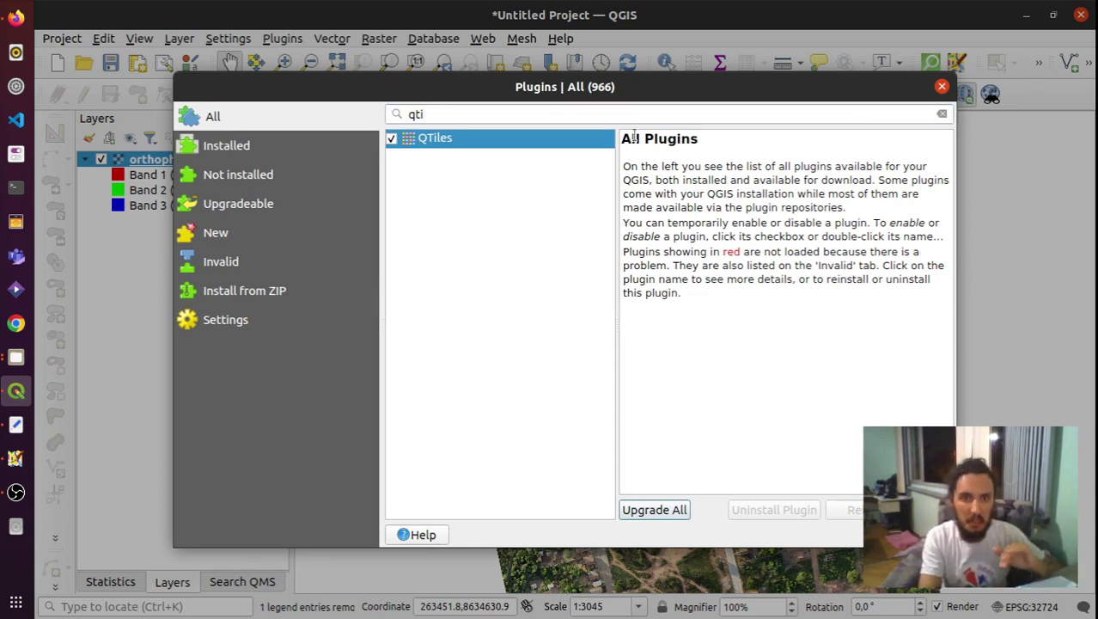
pyautogui.click(942, 86)
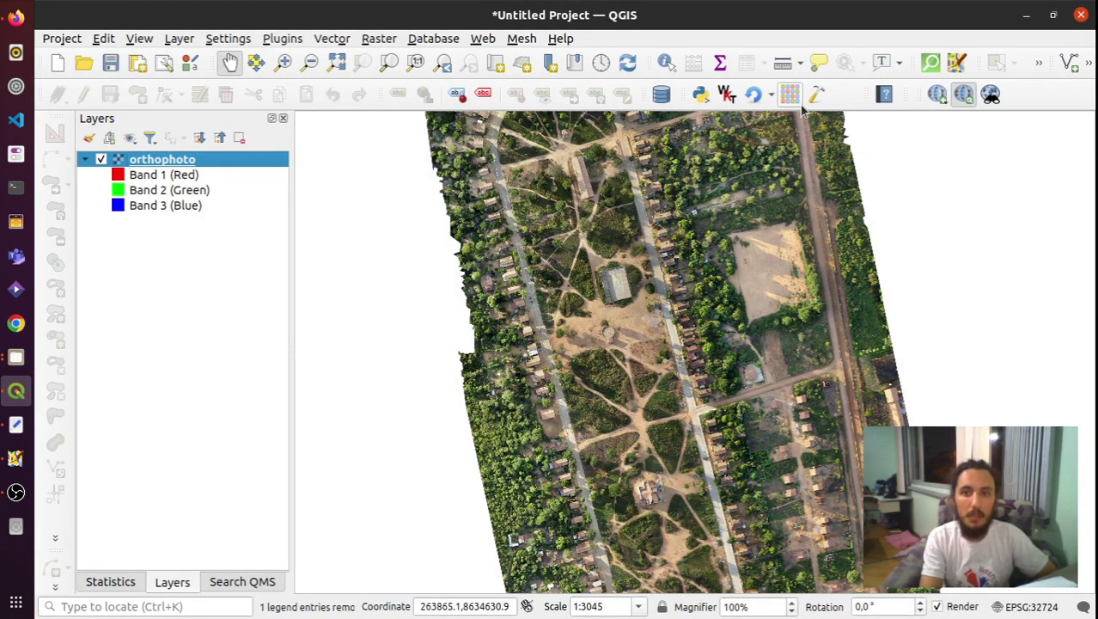
# Open the QTiles dialog to look over its tileset, extent and zoom options, and close it without running
pyautogui.click(302, 38)
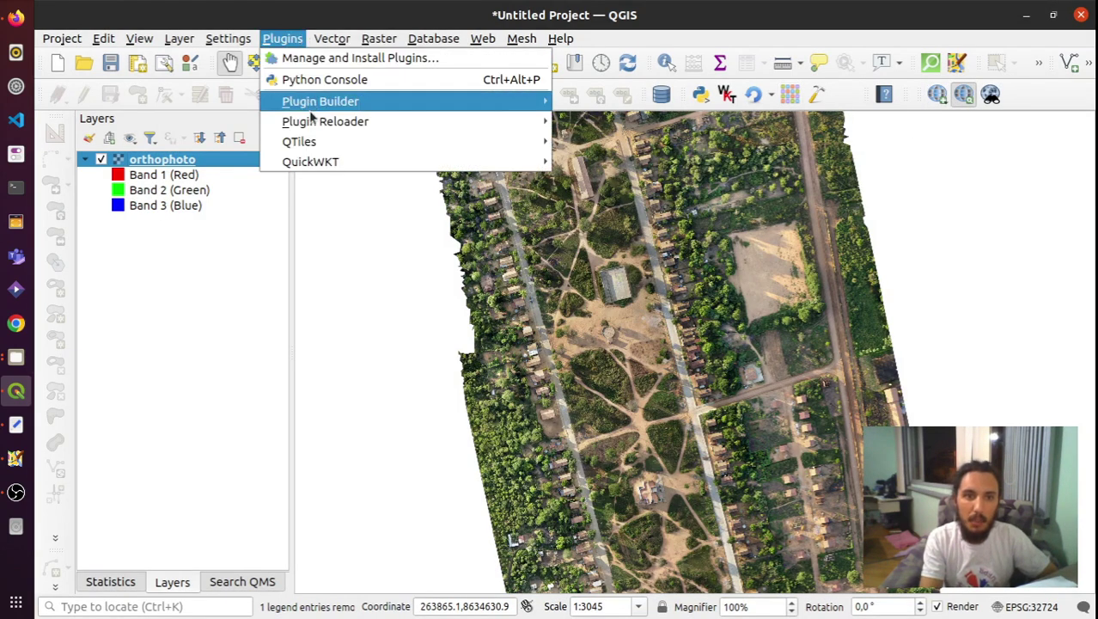
pyautogui.moveTo(318, 141)
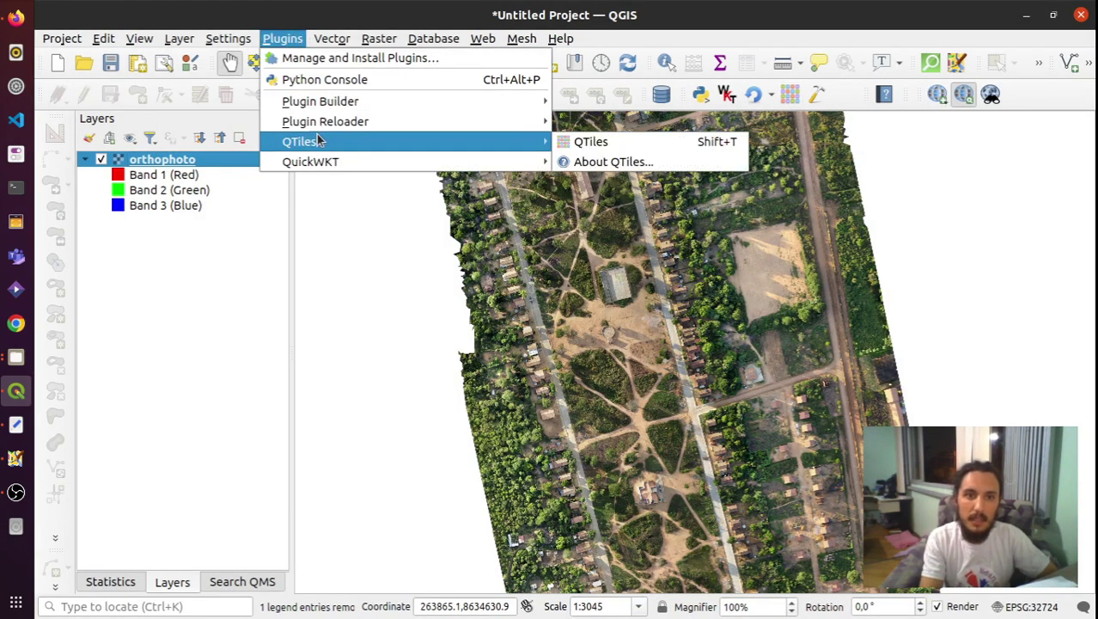
pyautogui.click(687, 150)
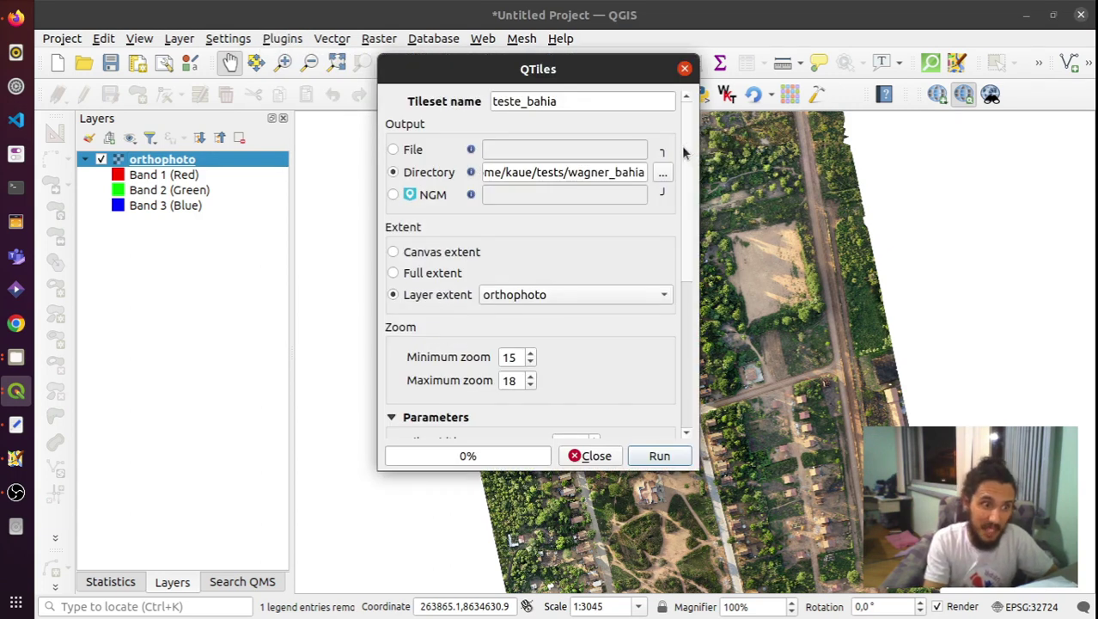
pyautogui.click(685, 69)
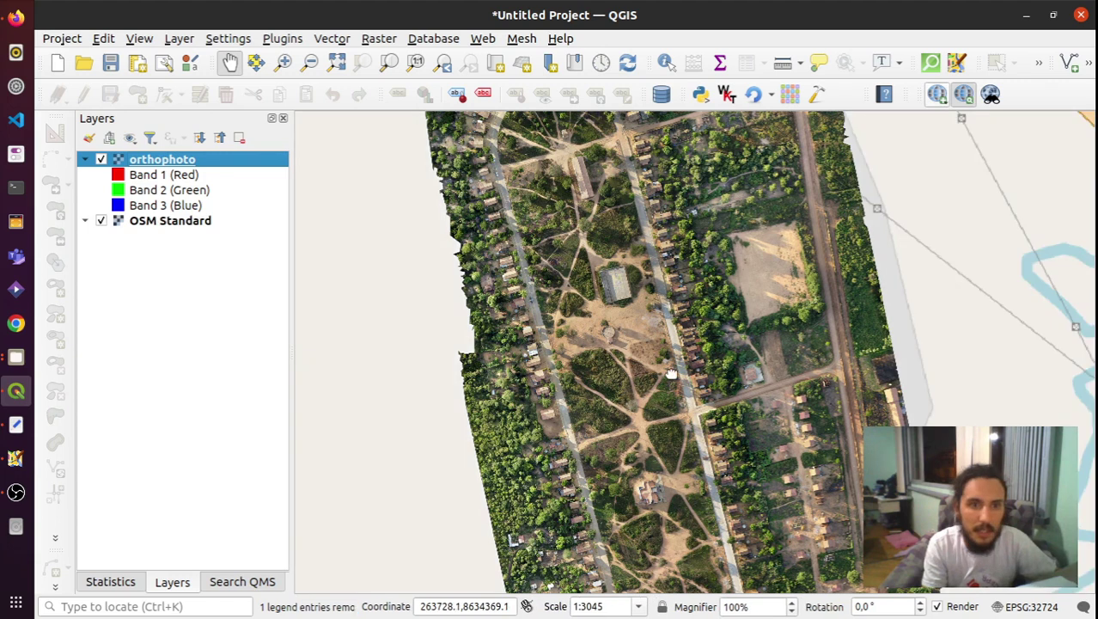
# Examine the region around the orthophoto on the OSM Standard basemap, out to the surrounding towns and coast
pyautogui.scroll(-1, 671, 373)
pyautogui.scroll(-4, 672, 373)
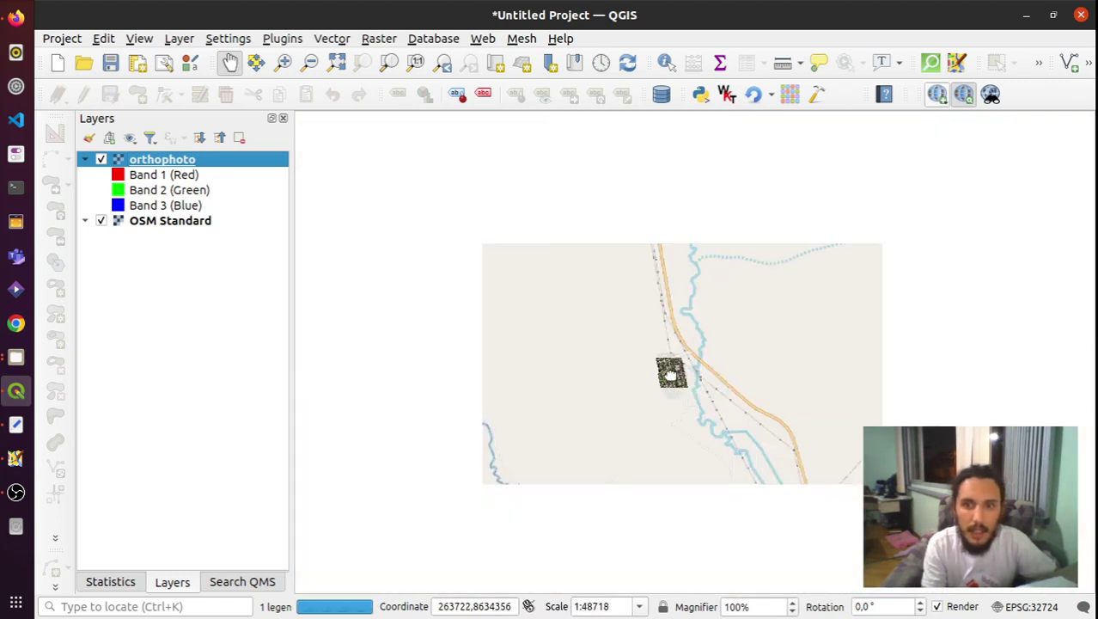
pyautogui.scroll(-4, 672, 373)
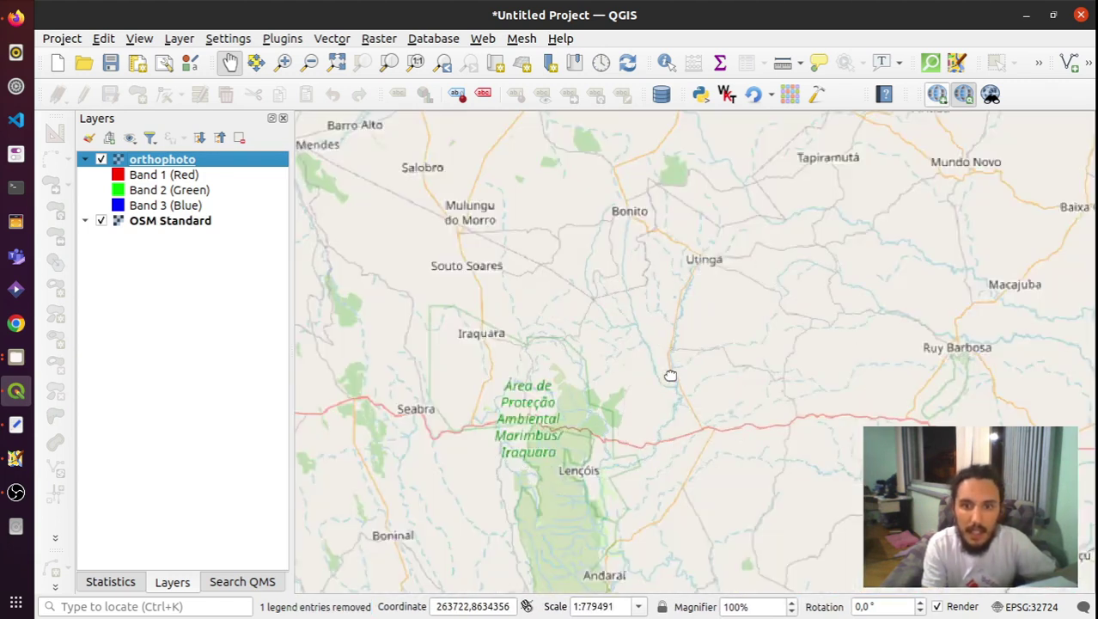
pyautogui.scroll(-1, 671, 375)
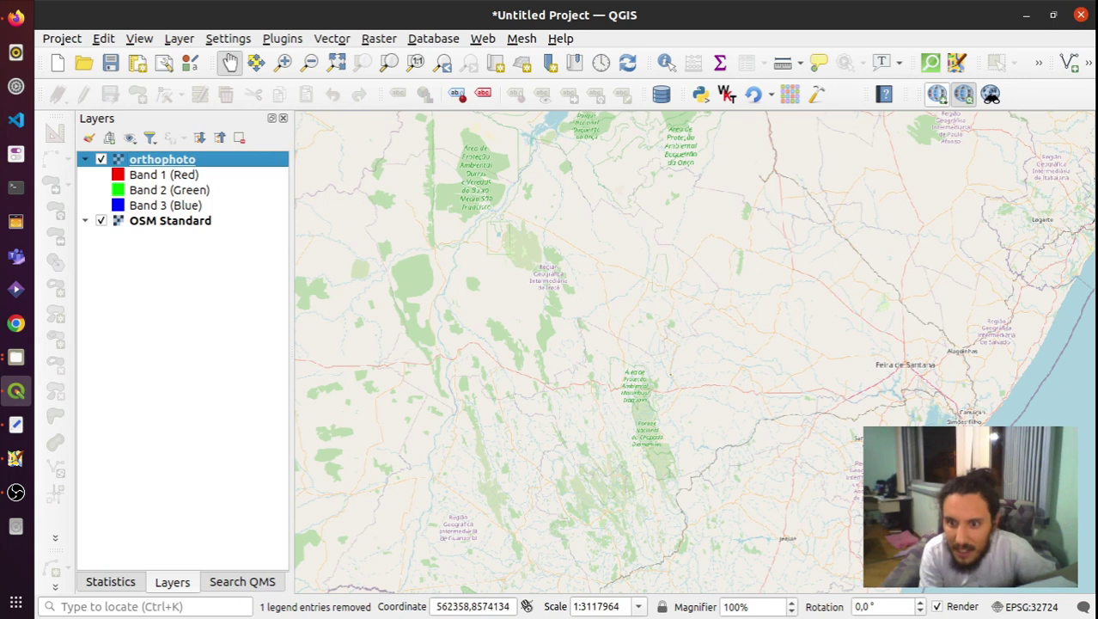
pyautogui.scroll(1, 958, 435)
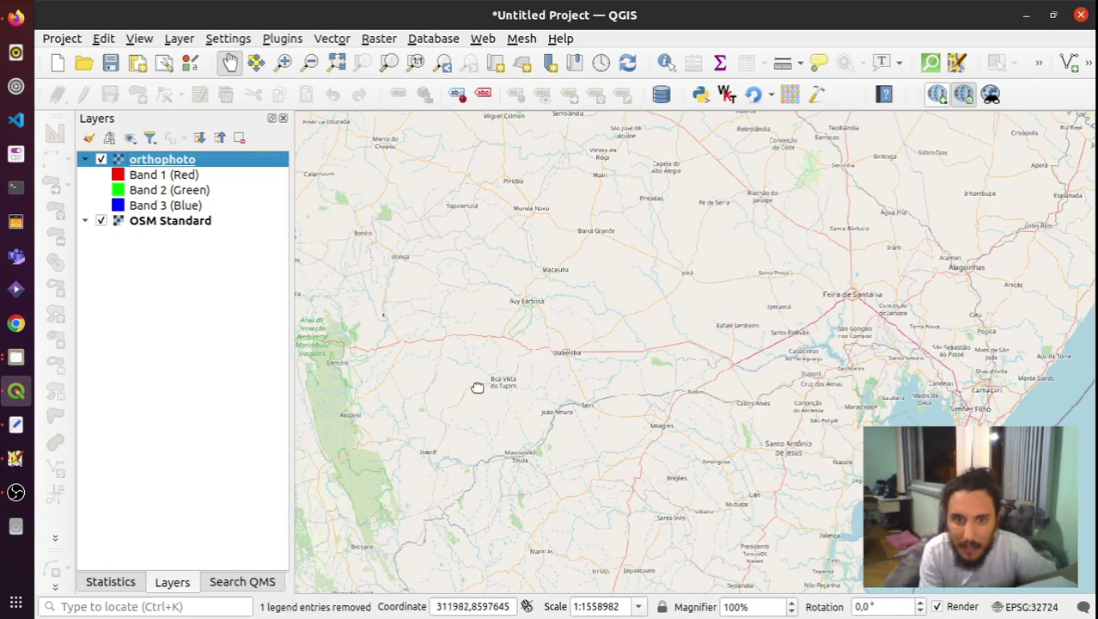
# Remove the OSM Standard layer from the project
pyautogui.click(183, 226)
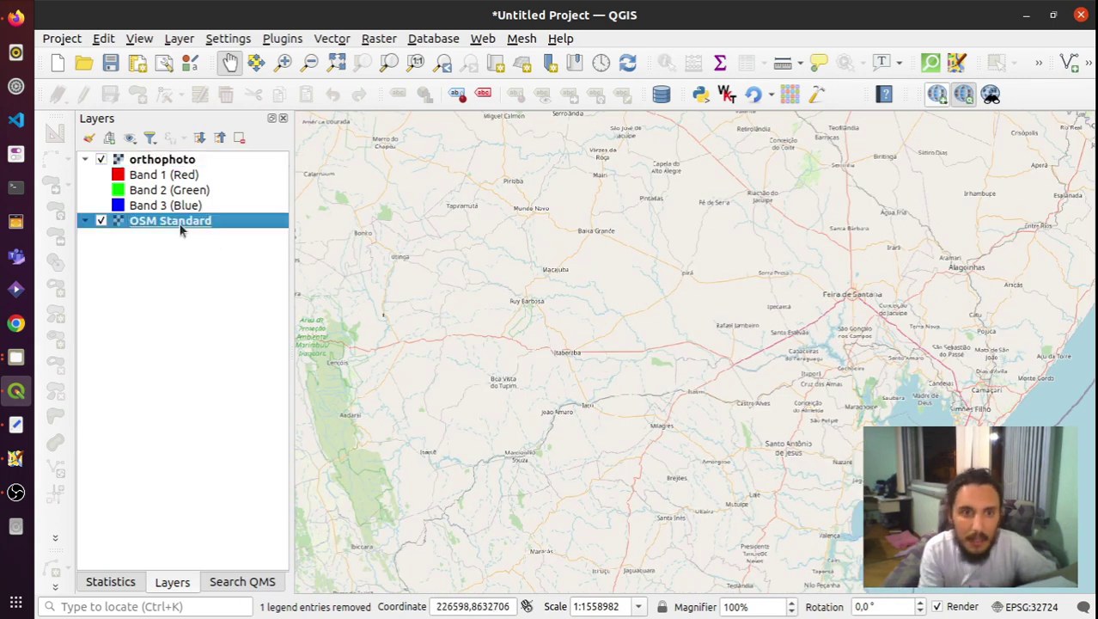
pyautogui.click(239, 138)
pyautogui.click(636, 346)
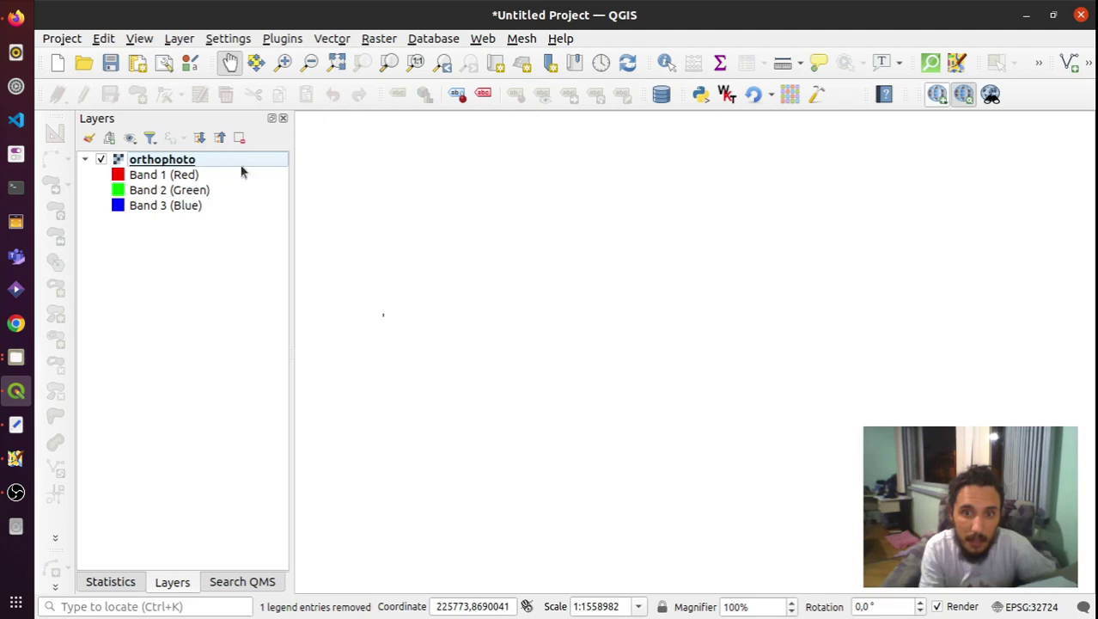
# Fit the canvas to the orthophoto layer and open the QTiles dialog
pyautogui.rightClick(177, 163)
pyautogui.click(201, 167)
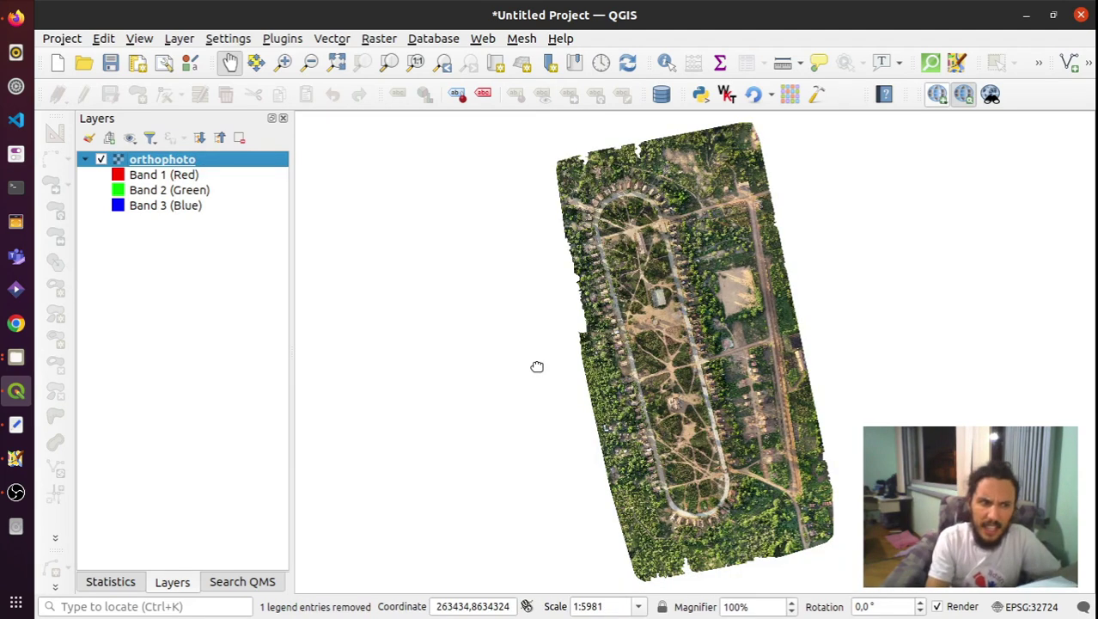
pyautogui.click(792, 108)
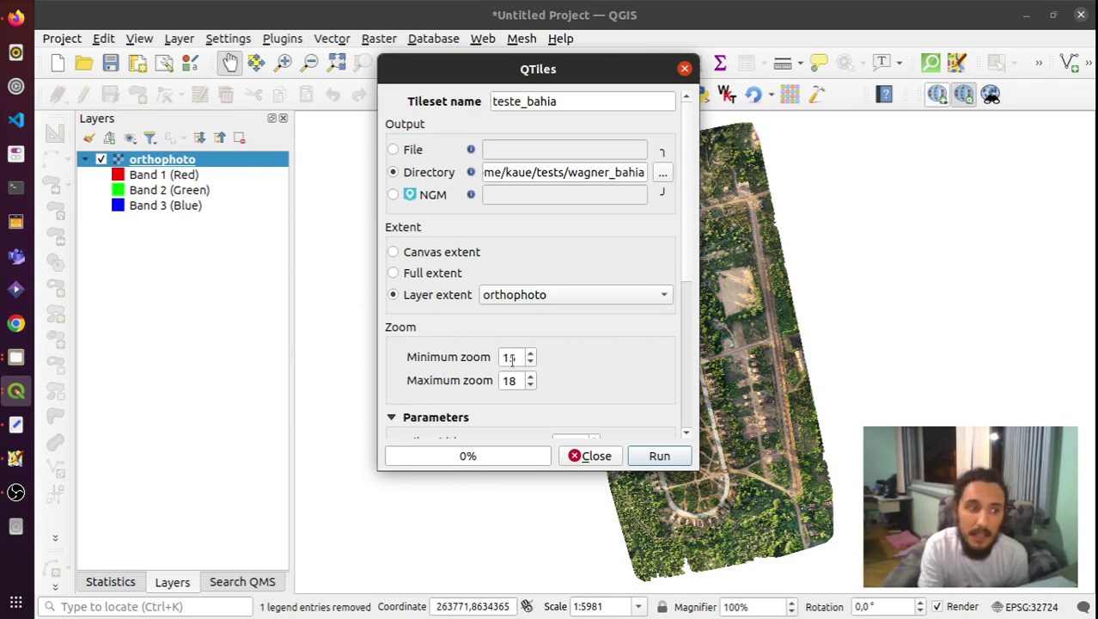
# Switch to Firefox and view the labelled tile grid of the Leaflet map at world scale, zoom level 2
pyautogui.click(16, 17)
pyautogui.click(382, 17)
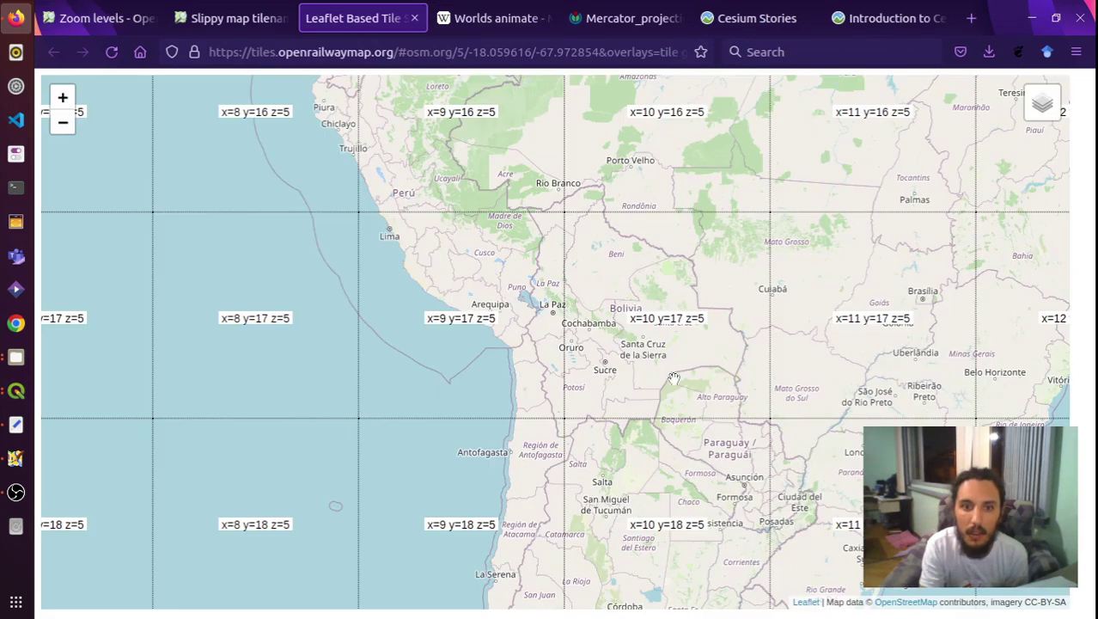
pyautogui.scroll(-1, 666, 379)
pyautogui.moveTo(666, 378); pyautogui.dragTo(1093, 354)
pyautogui.scroll(-4, 606, 361)
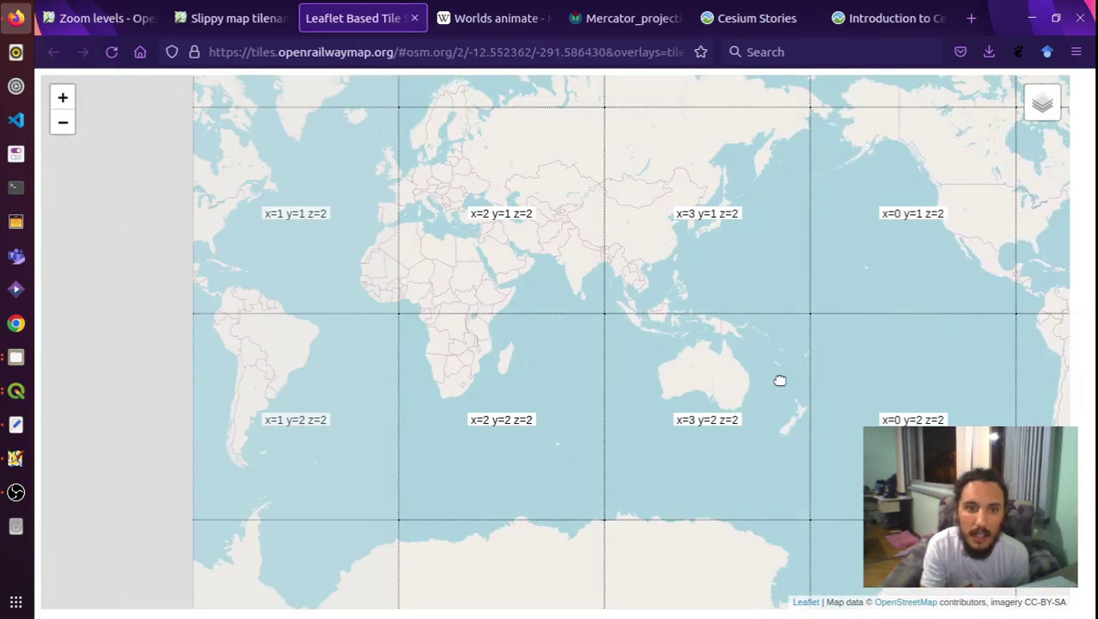
# Follow the tile grid from world scale down to the southern Brazilian coast around Brusque at zoom level 10
pyautogui.scroll(2, 780, 380)
pyautogui.scroll(7, 387, 374)
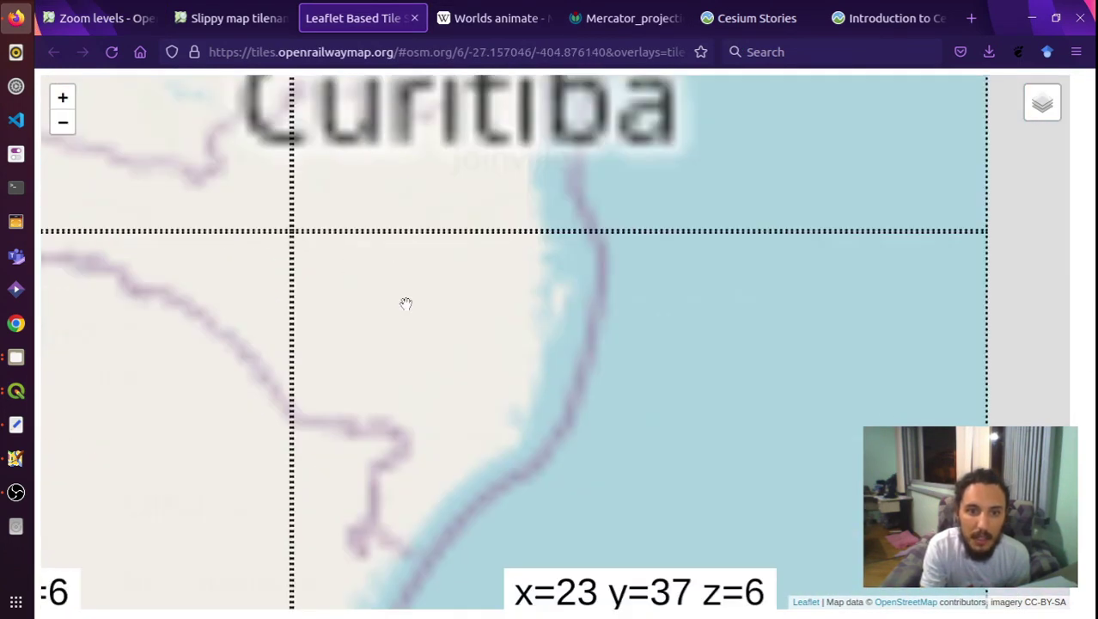
pyautogui.scroll(2, 573, 295)
pyautogui.moveTo(604, 473); pyautogui.dragTo(360, 470)
pyautogui.scroll(-2, 392, 450)
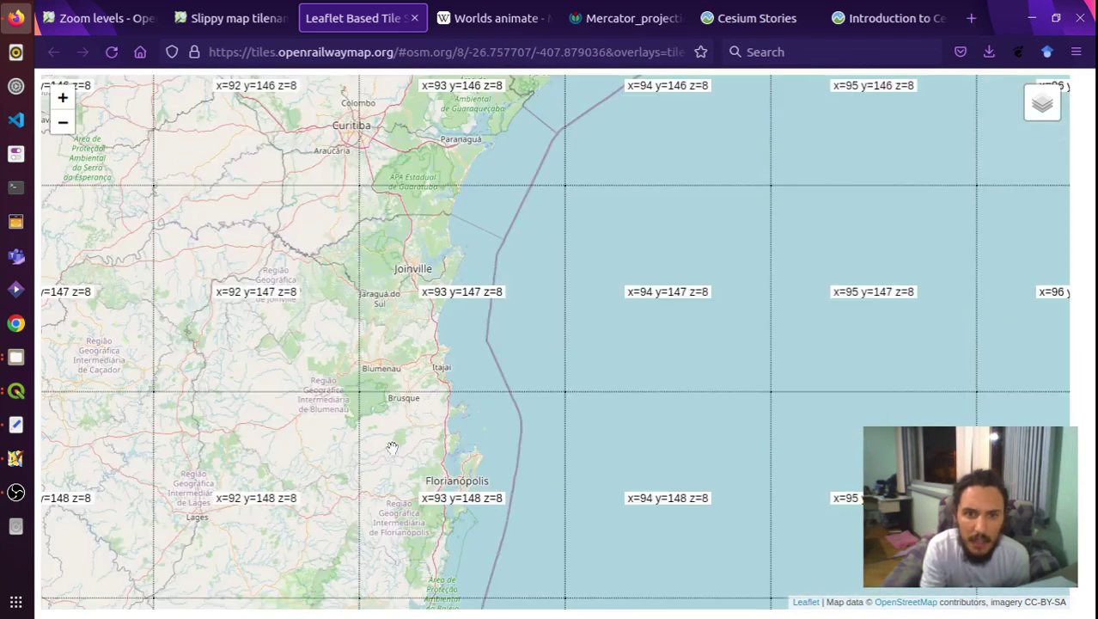
pyautogui.scroll(2, 392, 449)
pyautogui.moveTo(458, 404); pyautogui.dragTo(511, 428)
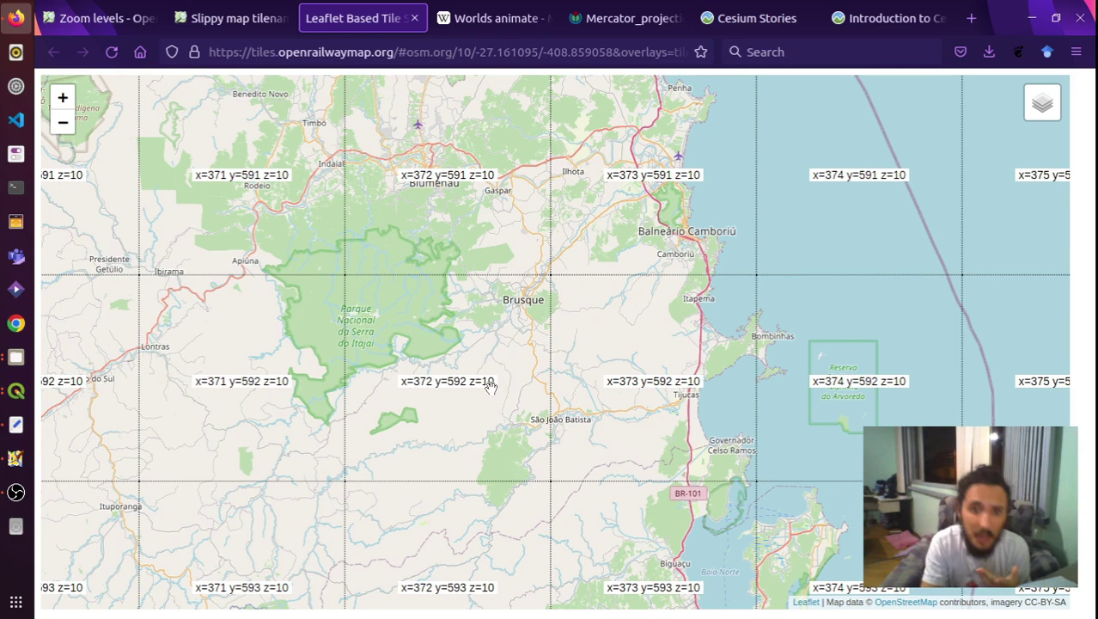
# Follow the zoom level 10 tiles northward from Brusque past Joinville to Curitiba, comparing their y coordinates
pyautogui.moveTo(551, 381); pyautogui.dragTo(593, 414)
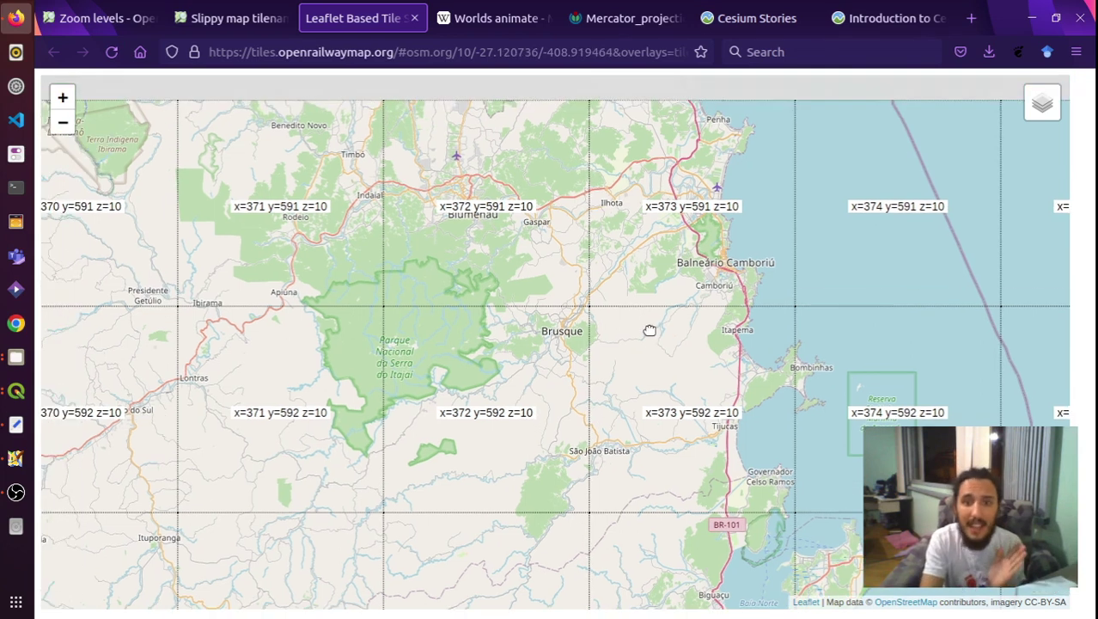
pyautogui.moveTo(675, 357); pyautogui.dragTo(727, 465)
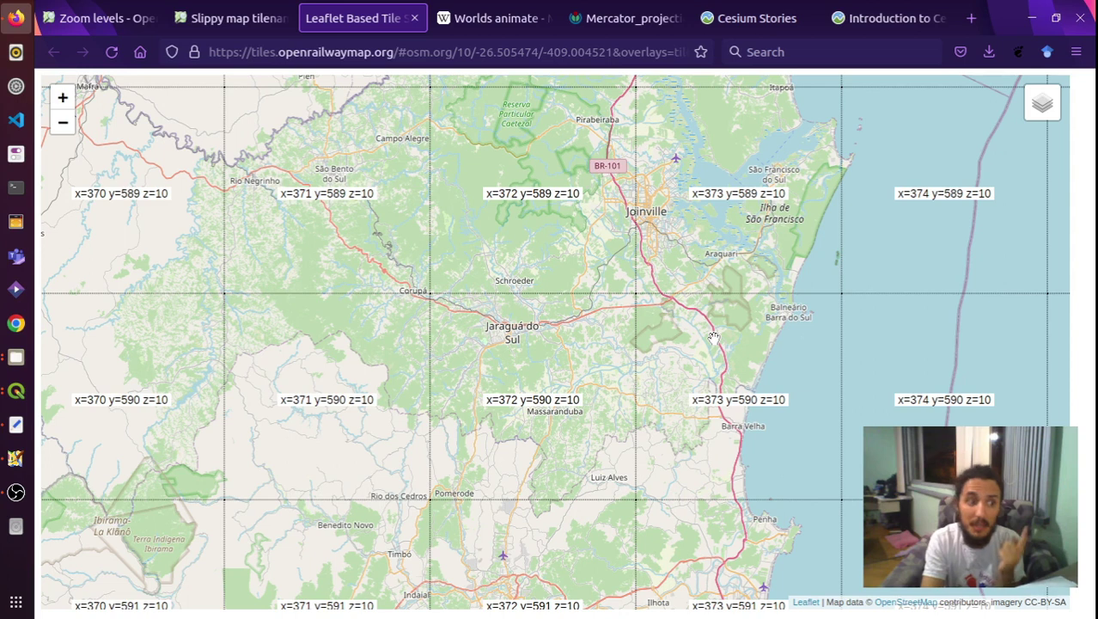
pyautogui.moveTo(726, 411); pyautogui.dragTo(693, 522)
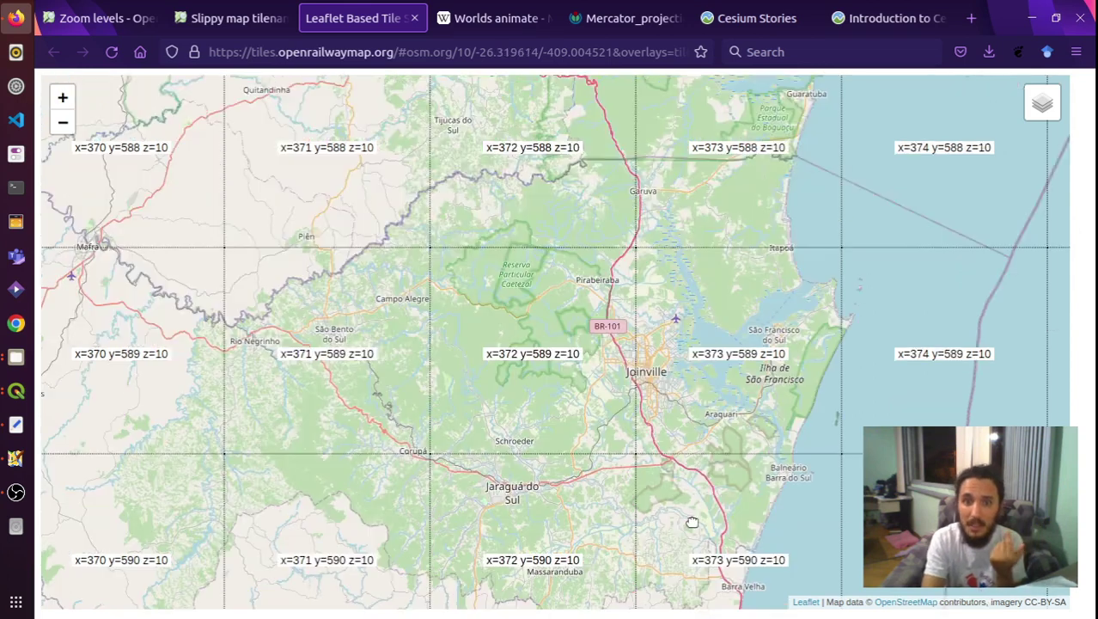
pyautogui.moveTo(533, 215); pyautogui.dragTo(602, 430)
pyautogui.moveTo(516, 189); pyautogui.dragTo(516, 284)
pyautogui.moveTo(482, 172); pyautogui.dragTo(482, 258)
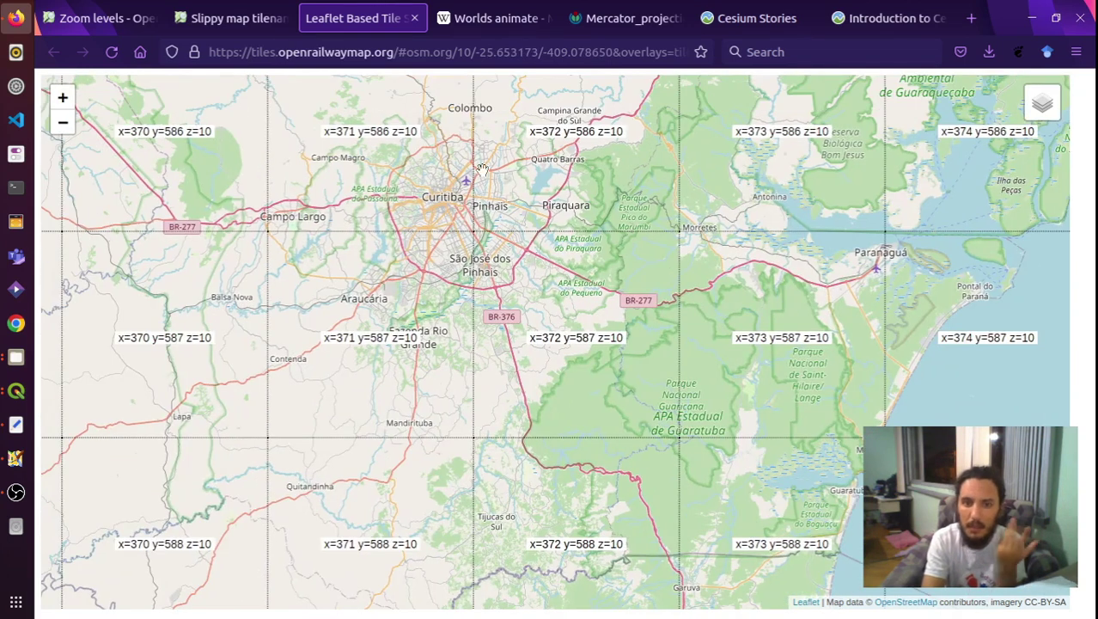
# Compare the tiles around Curitiba at zoom levels 10 and 11
pyautogui.scroll(2, 482, 169)
pyautogui.moveTo(432, 330); pyautogui.dragTo(679, 380)
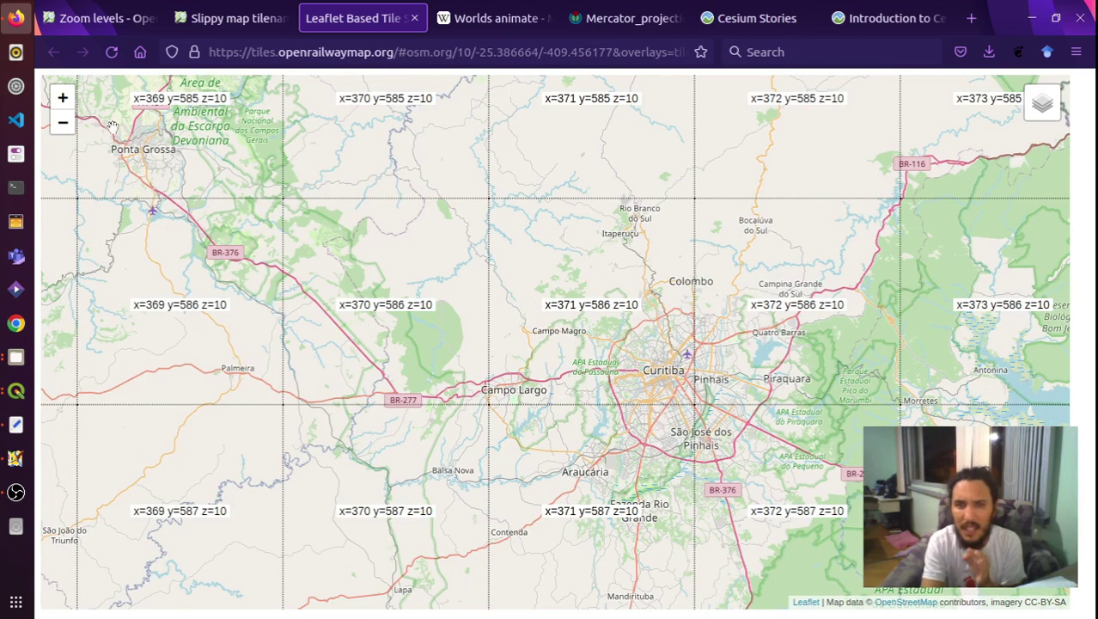
pyautogui.click(62, 99)
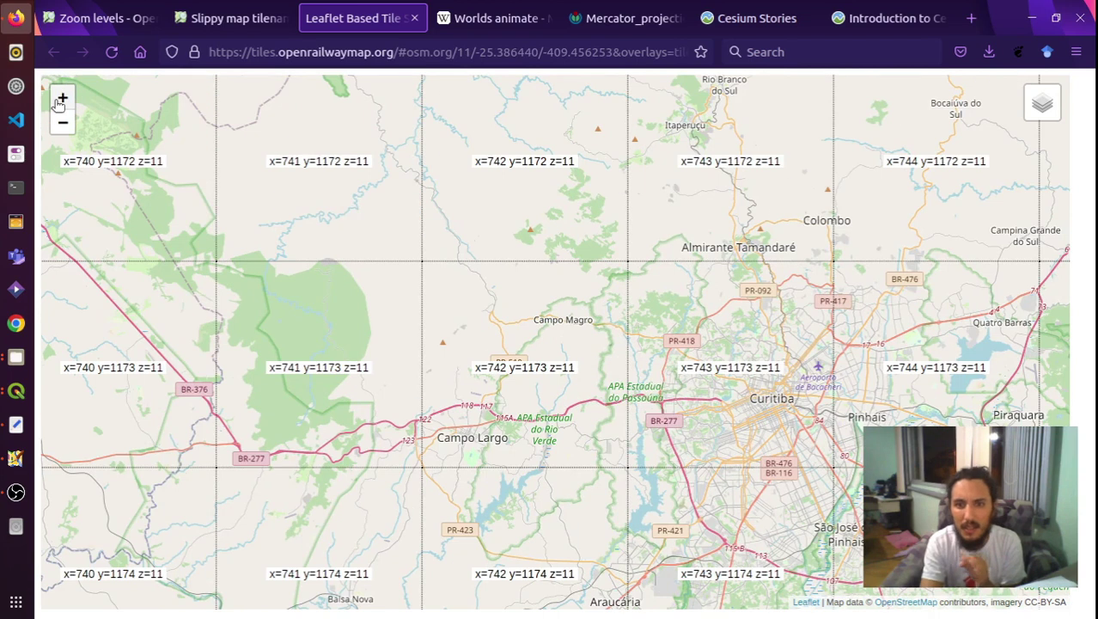
pyautogui.moveTo(520, 245); pyautogui.dragTo(409, 139)
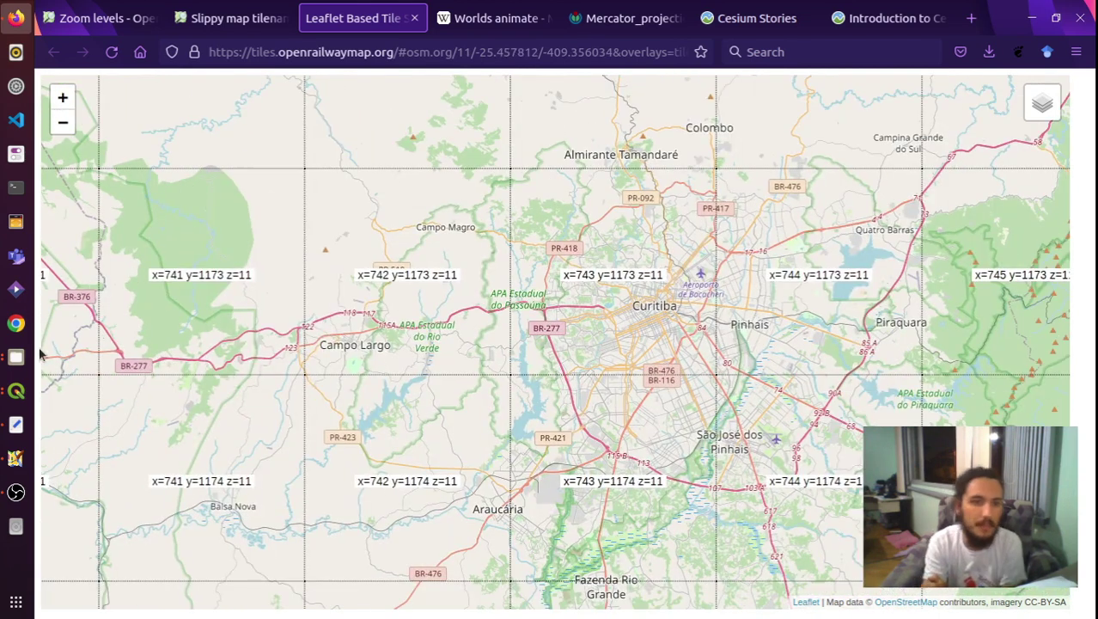
# Switch to QGIS, dismiss the QTiles dialog and measure across the orthophoto from its west edge, including to its northern tip
pyautogui.click(15, 391)
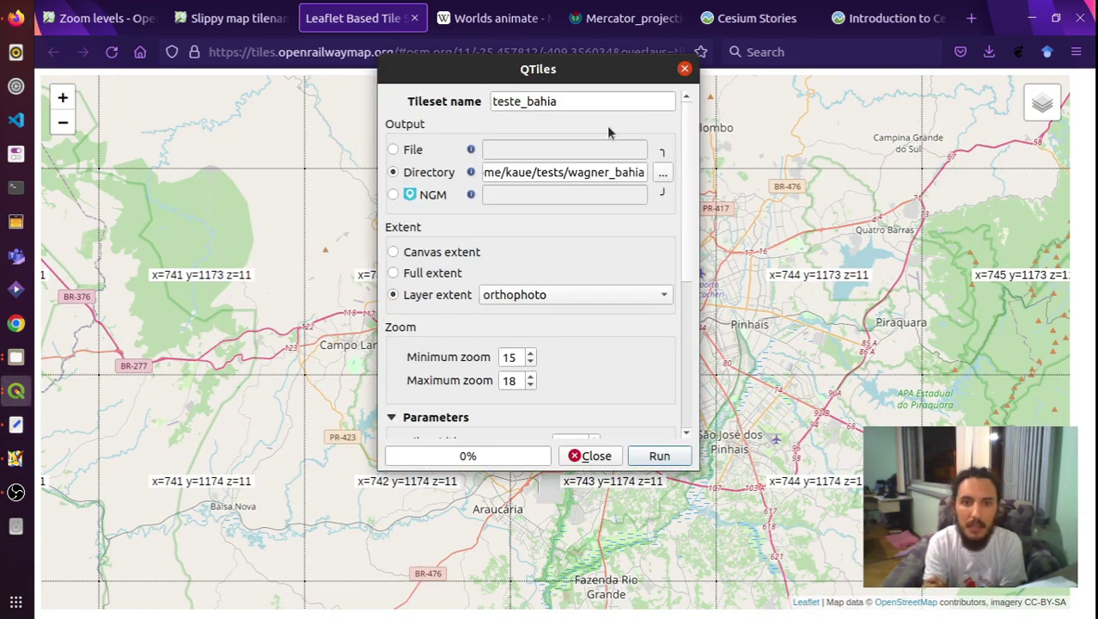
pyautogui.click(684, 69)
pyautogui.click(16, 391)
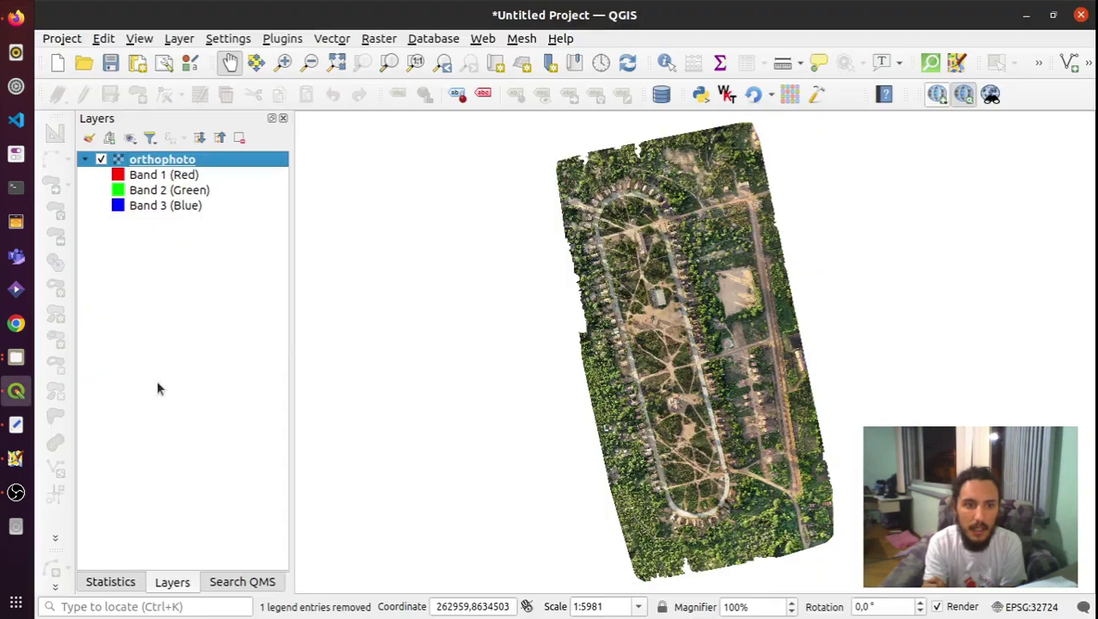
pyautogui.click(782, 62)
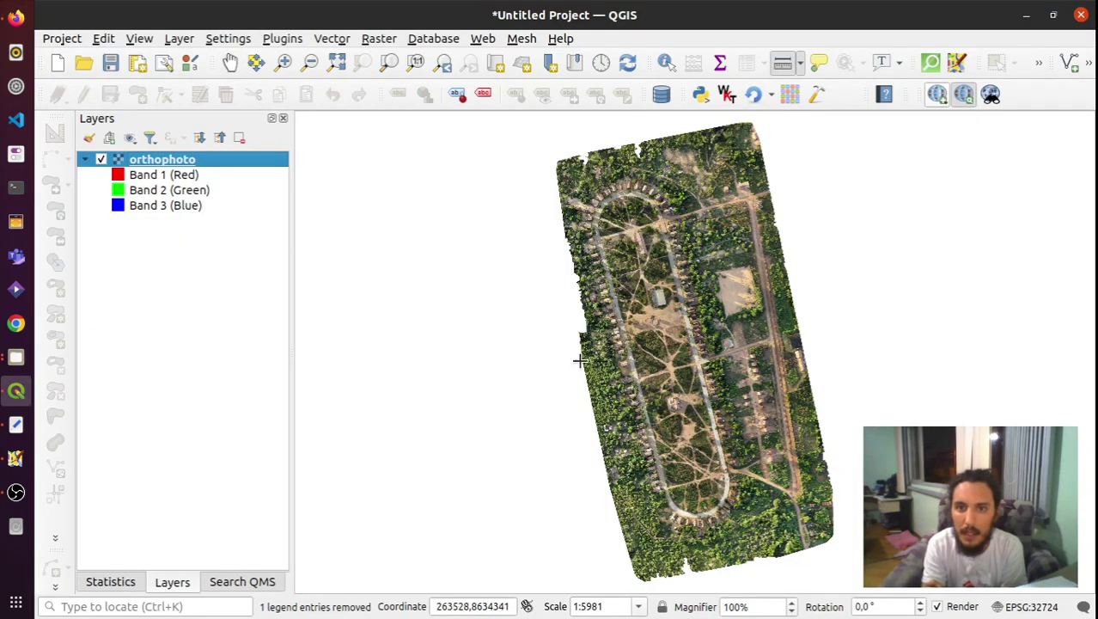
pyautogui.click(576, 362)
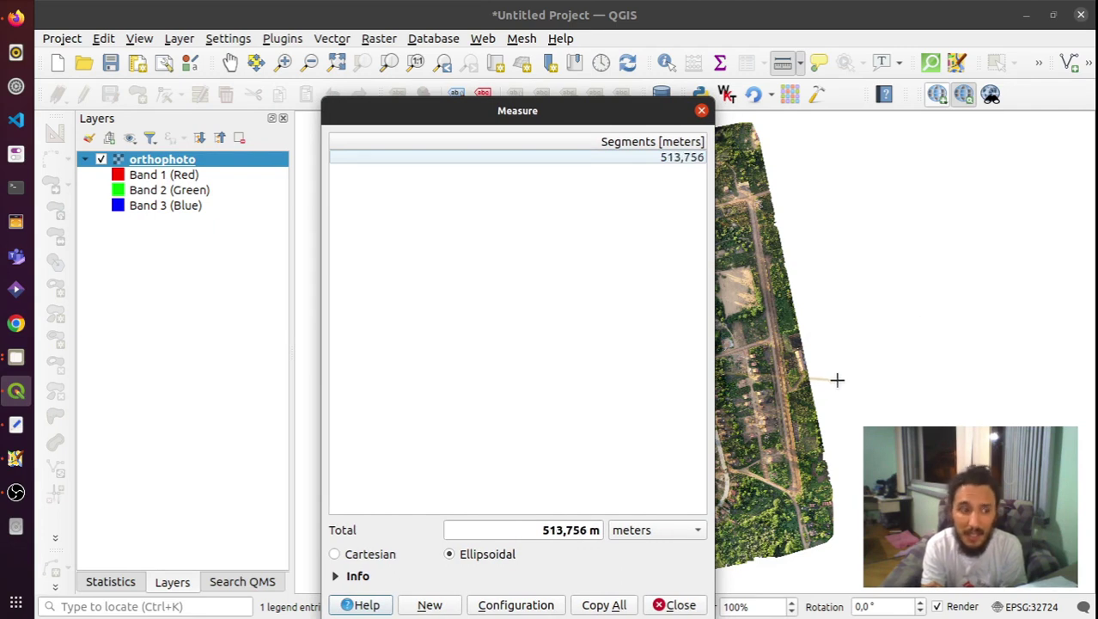
pyautogui.click(752, 118)
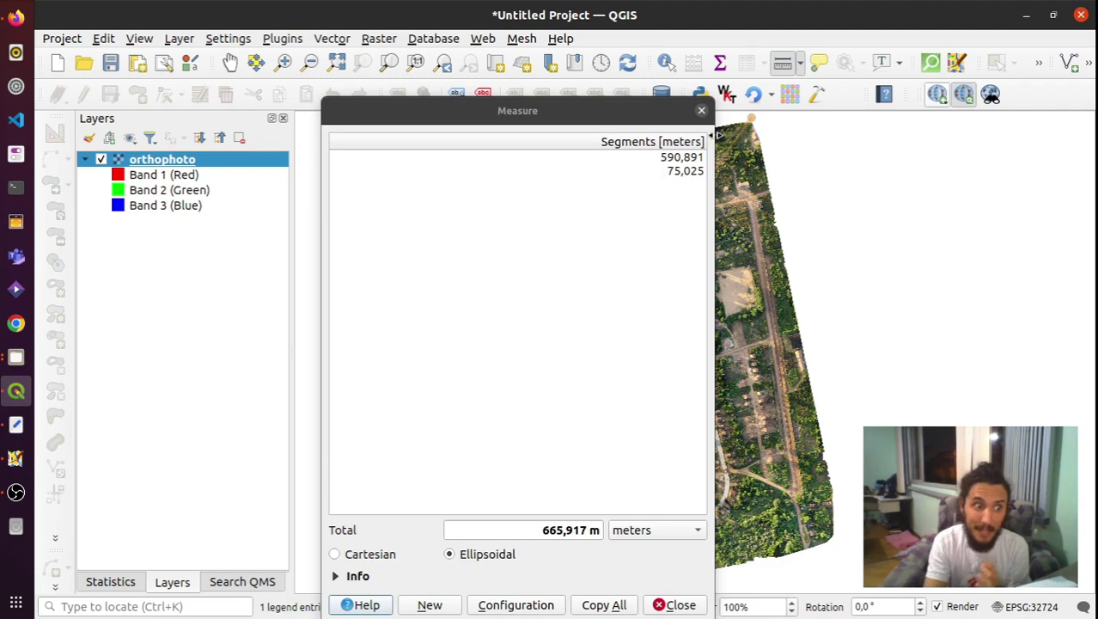
pyautogui.click(702, 110)
# Switch to Firefox and compare the map tiles around Curitiba at zoom levels 12 and 13
pyautogui.click(16, 17)
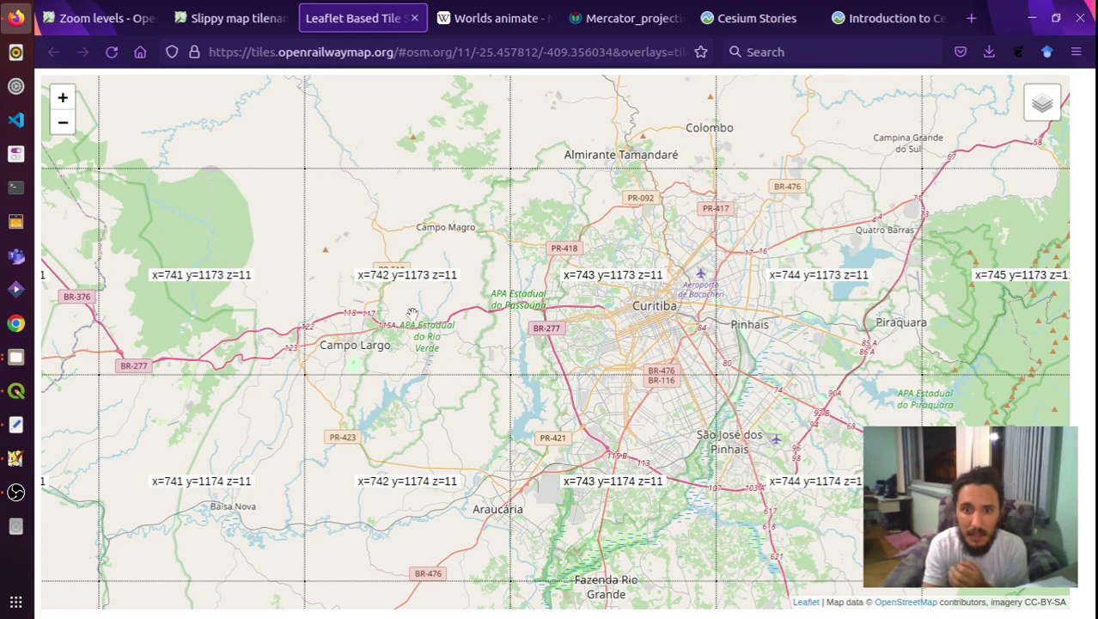
pyautogui.click(56, 92)
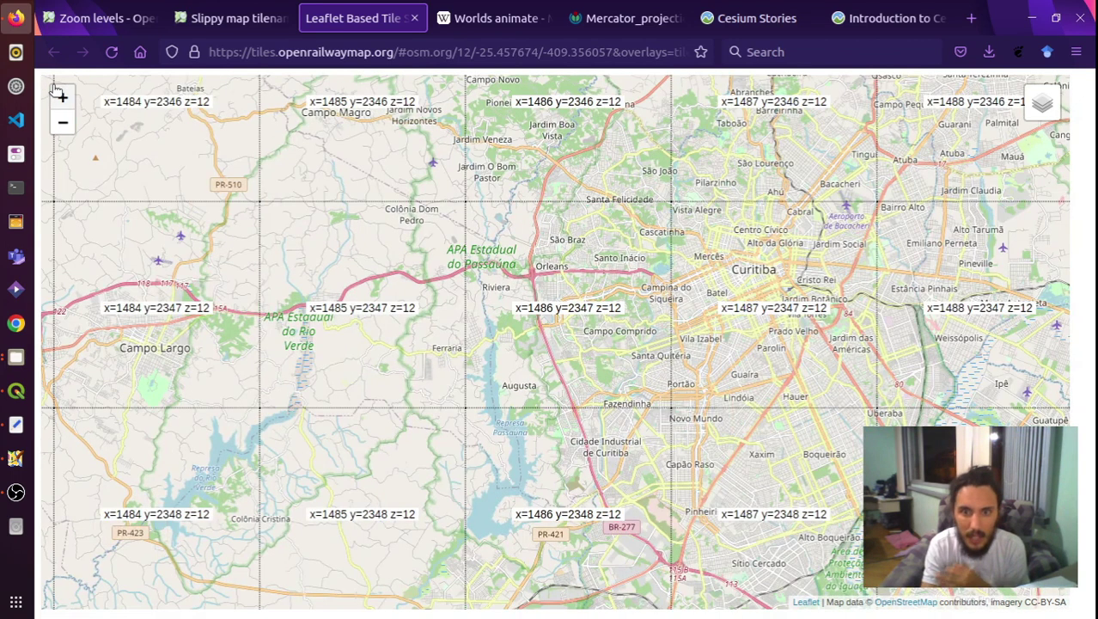
pyautogui.moveTo(703, 253); pyautogui.dragTo(507, 317)
pyautogui.click(67, 100)
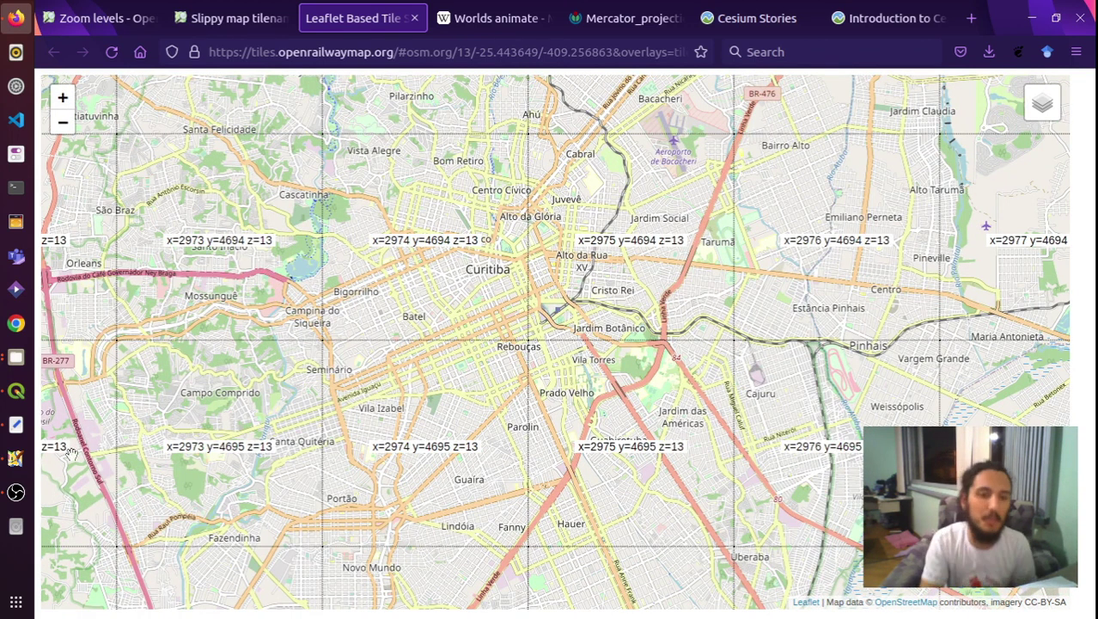
# Switch to QGIS, reopen QTiles and set the minimum zoom to 13 and the maximum zoom to 22
pyautogui.click(14, 392)
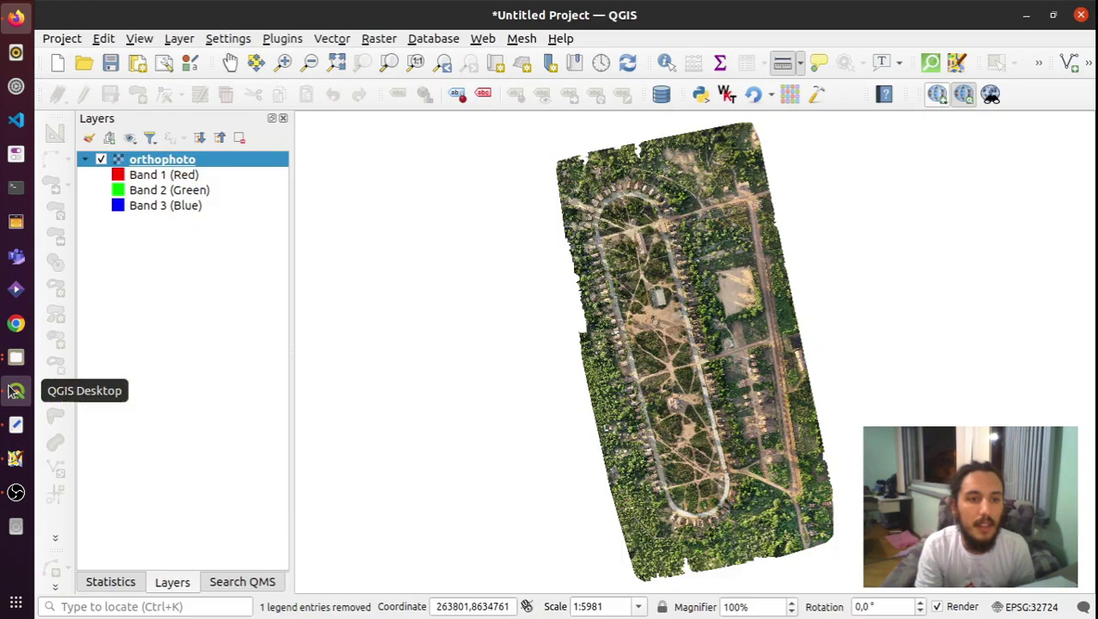
pyautogui.click(790, 95)
pyautogui.doubleClick(516, 356)
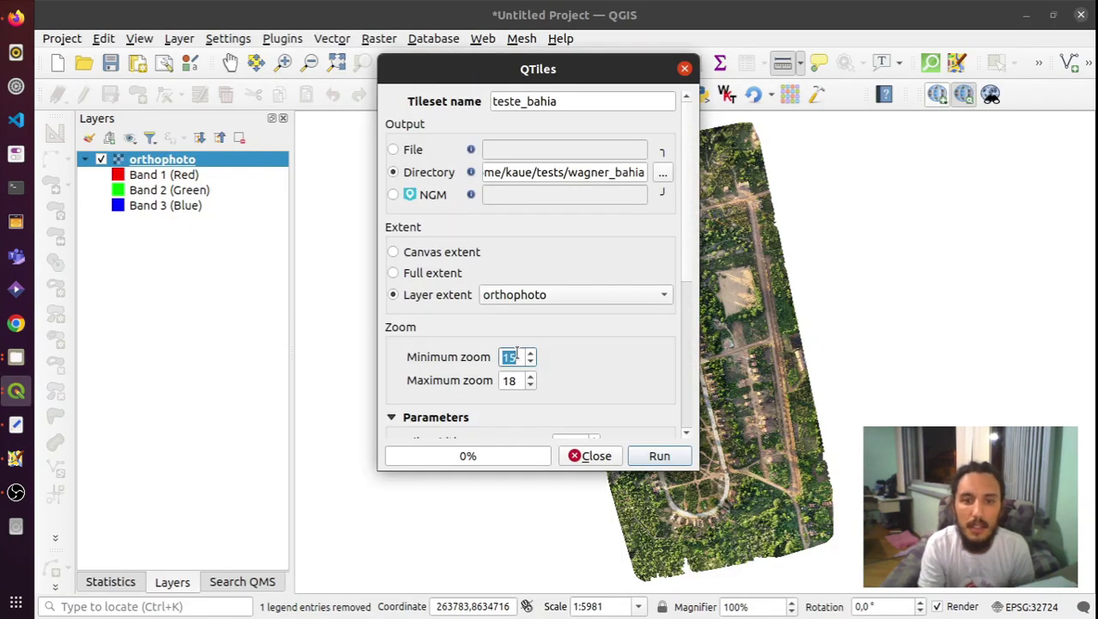
pyautogui.write('13')
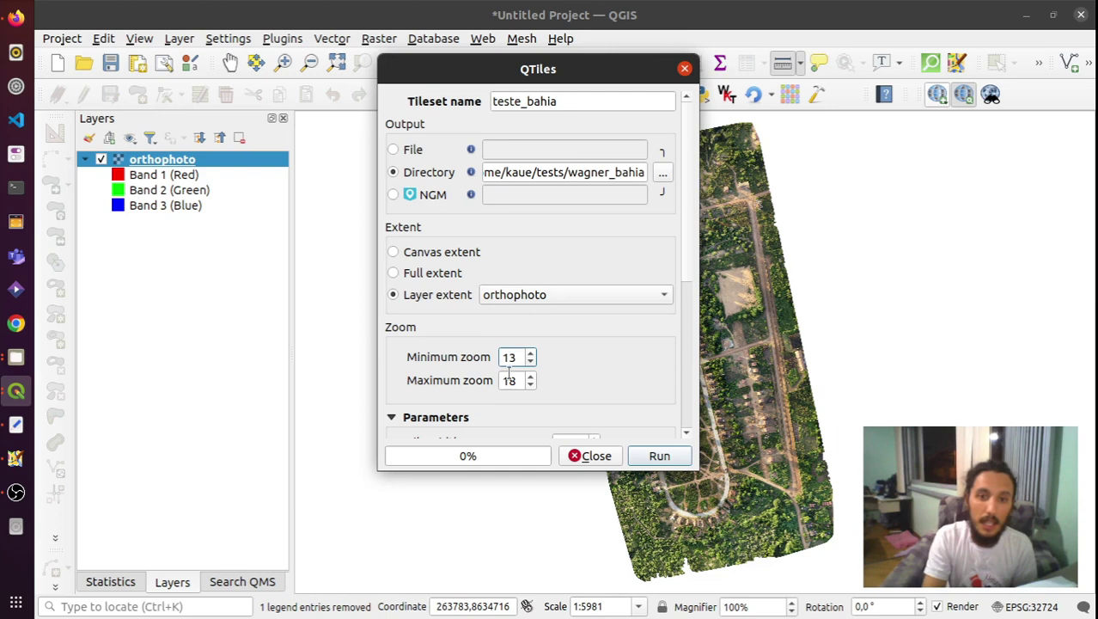
pyautogui.click(505, 380)
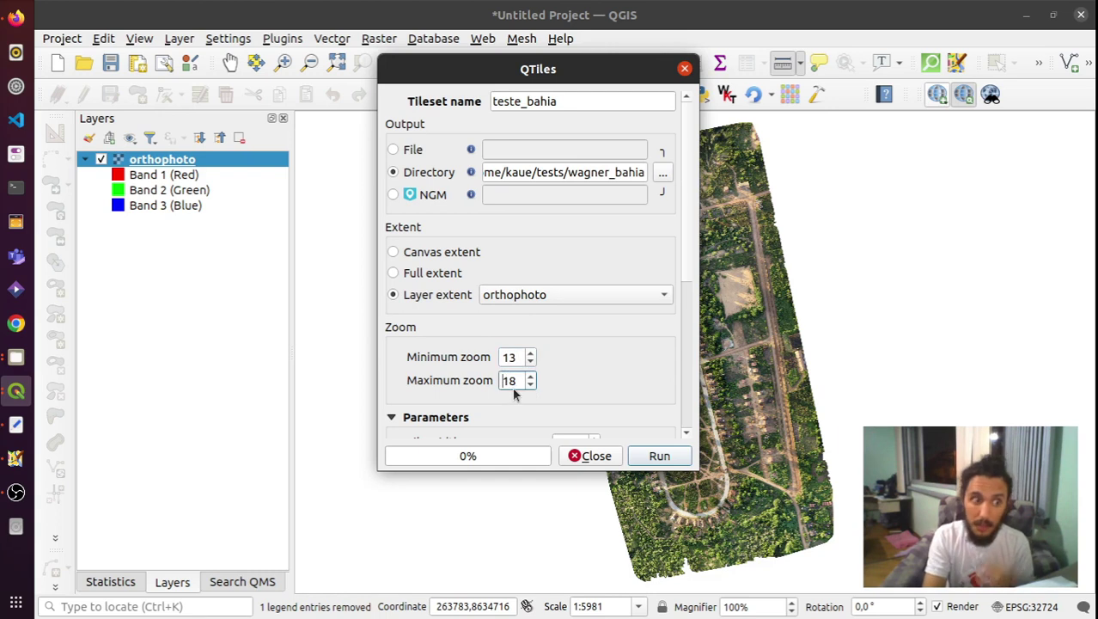
pyautogui.doubleClick(510, 383)
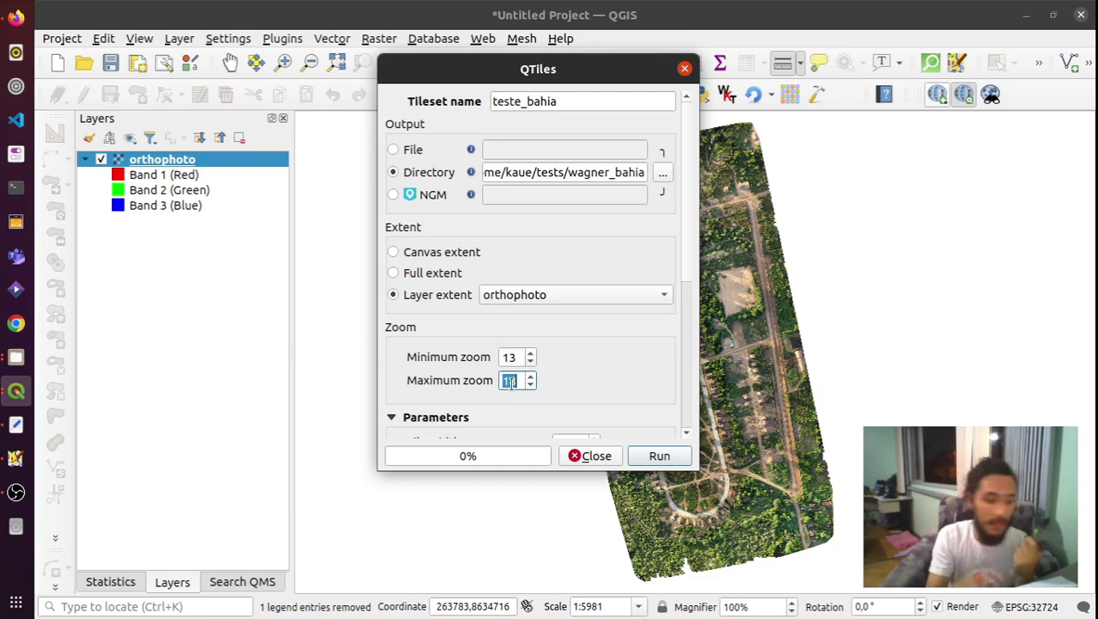
pyautogui.write('21')
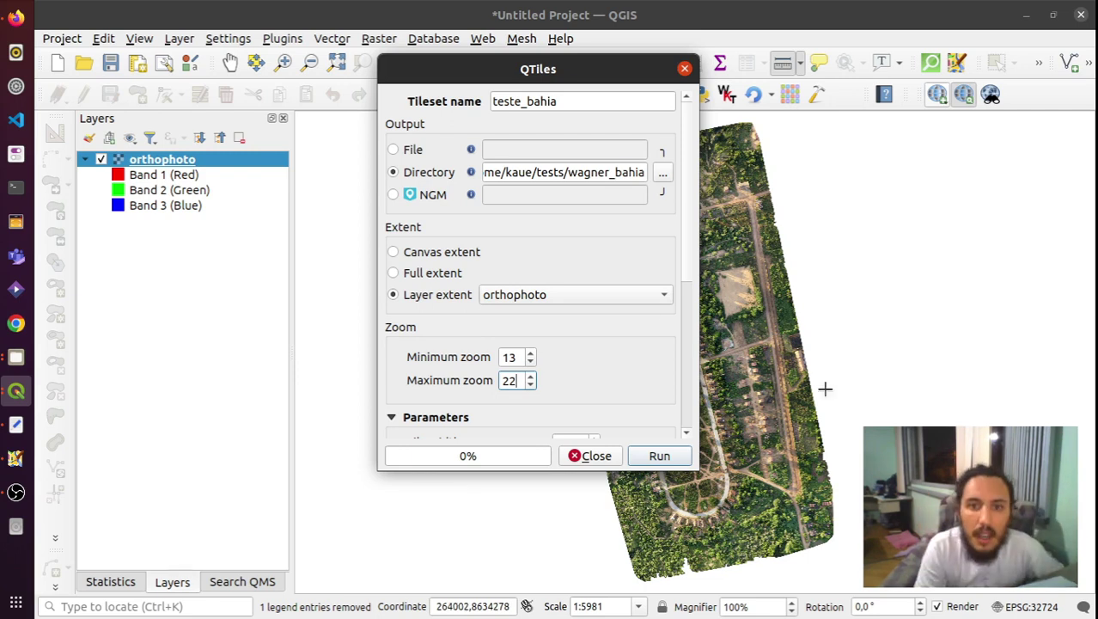
# Name the tileset wagner_bahia
pyautogui.doubleClick(599, 103)
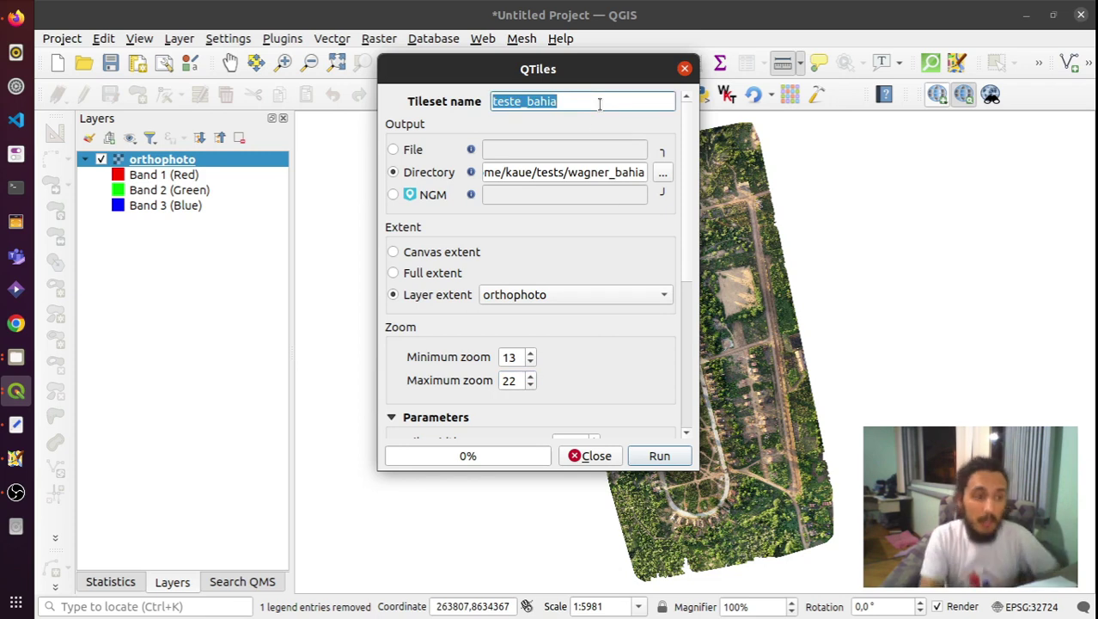
pyautogui.write('wq')
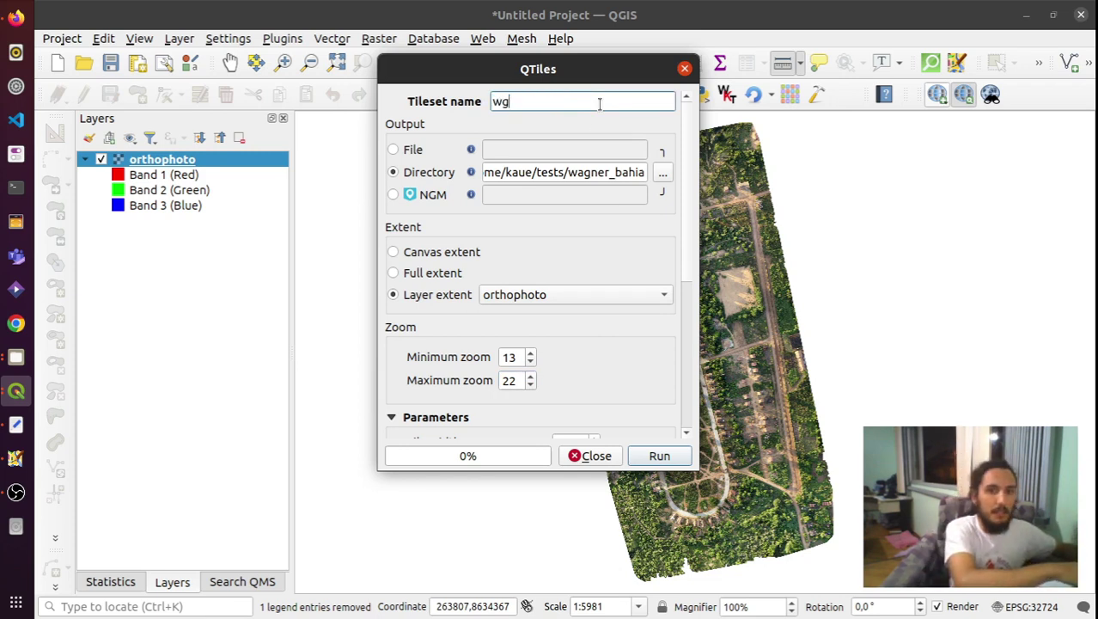
pyautogui.press('BackSpace')
pyautogui.write('agner')
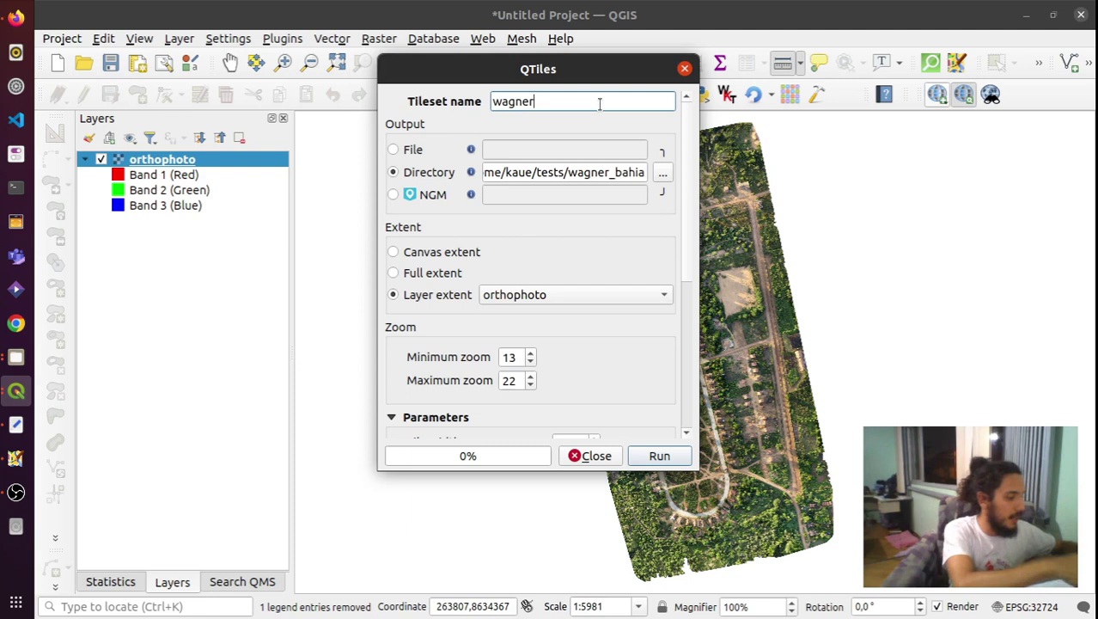
pyautogui.write('_bahia')
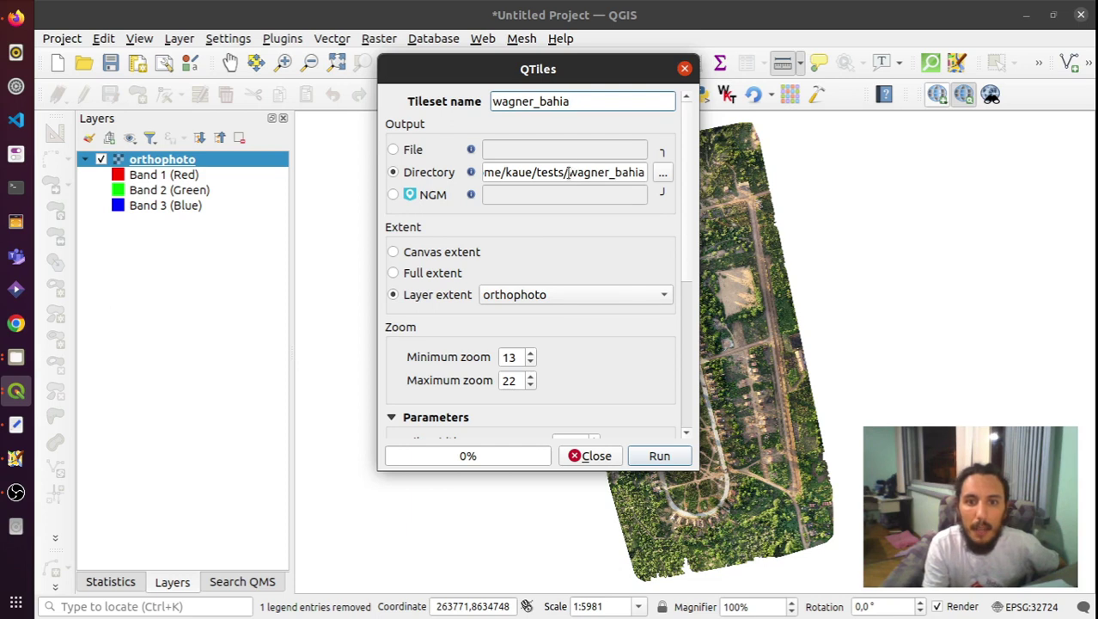
# Set the tile output directory to tutorial_tiles inside the home directory's tests folder
pyautogui.moveTo(567, 171); pyautogui.dragTo(657, 172)
pyautogui.write('tu')
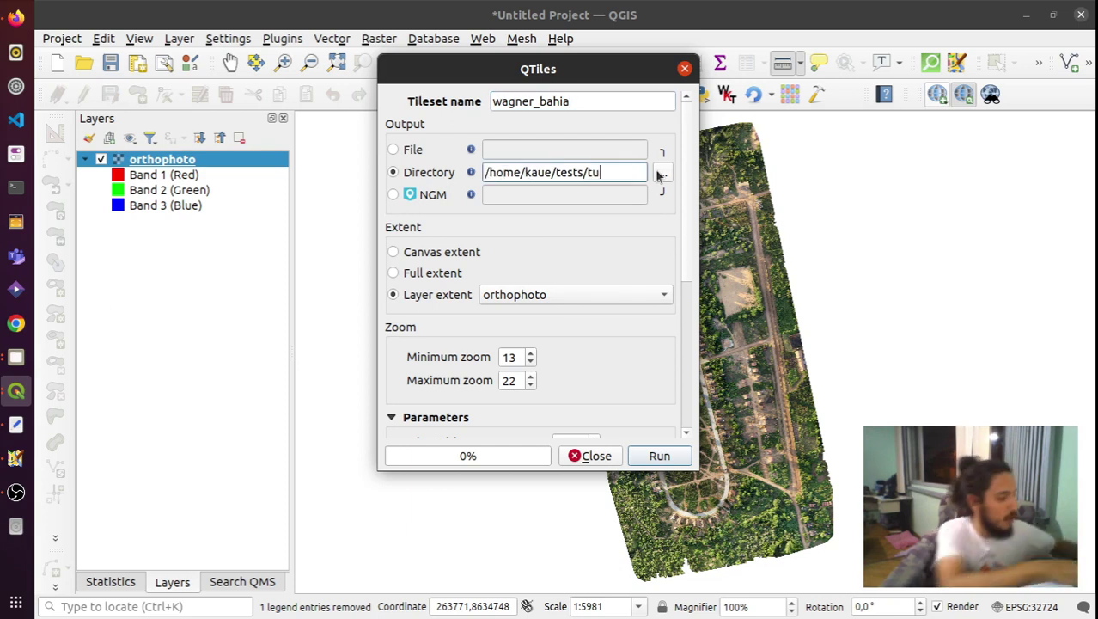
pyautogui.write('torial')
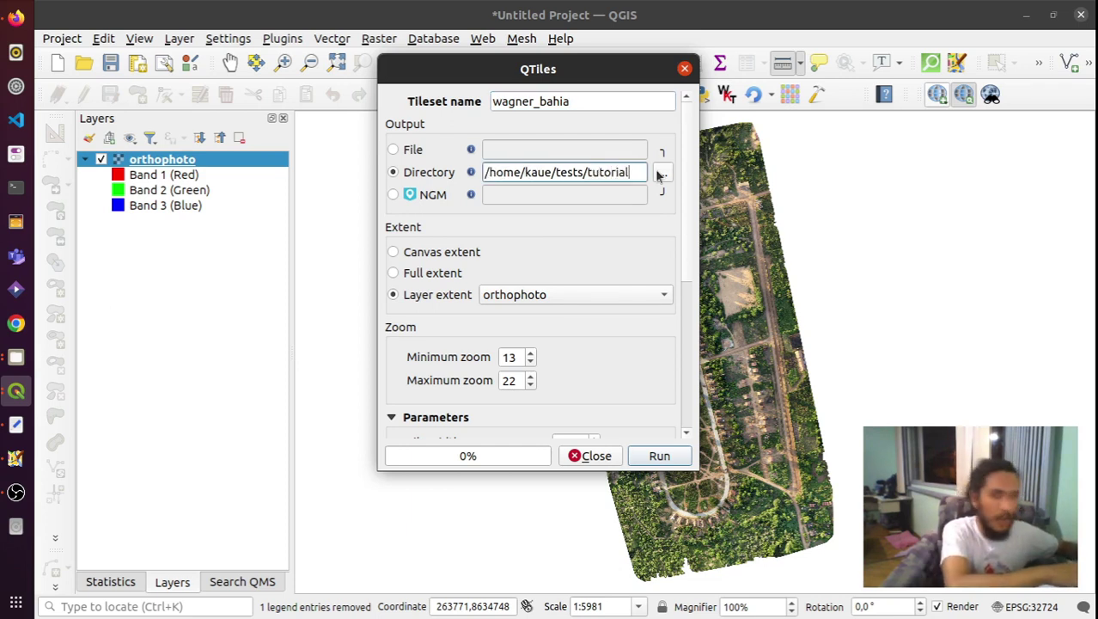
pyautogui.write('_tiles')
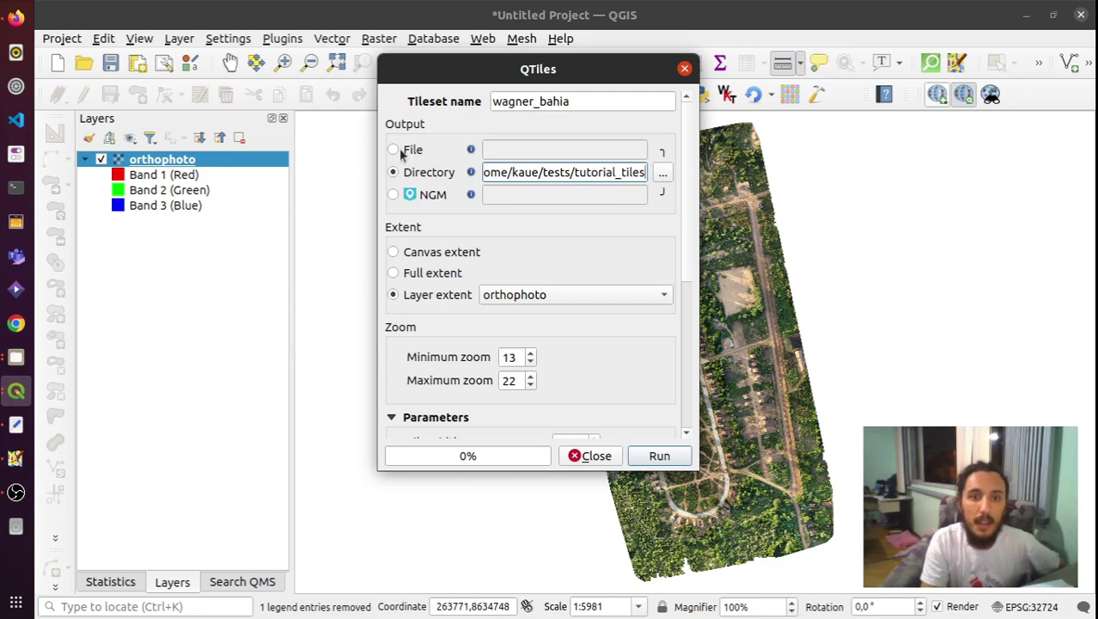
pyautogui.click(495, 101)
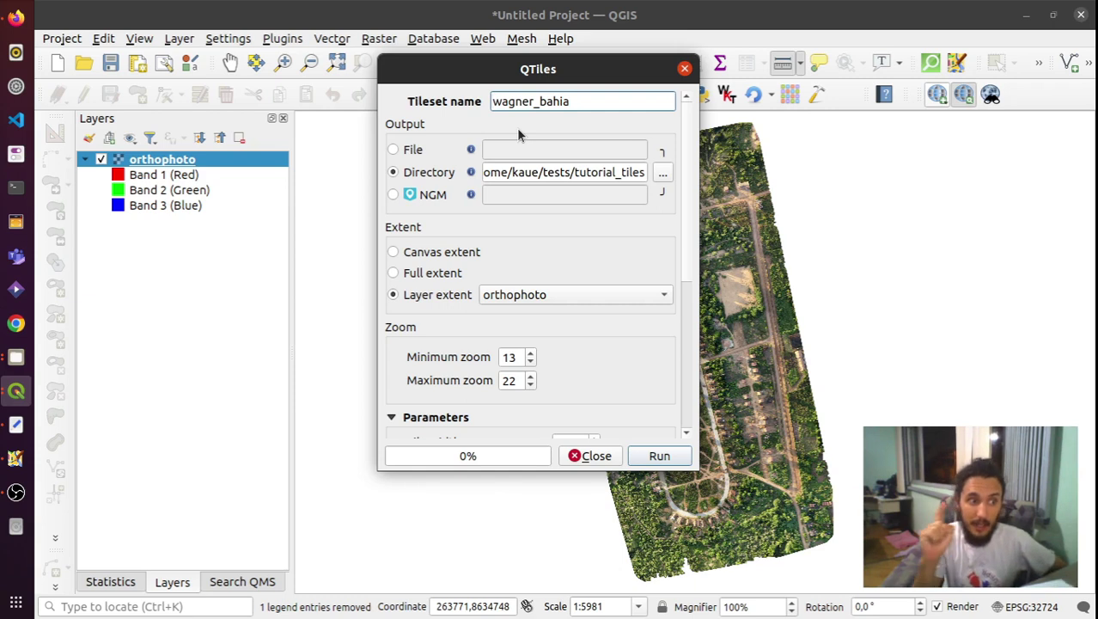
pyautogui.moveTo(569, 101); pyautogui.dragTo(487, 96)
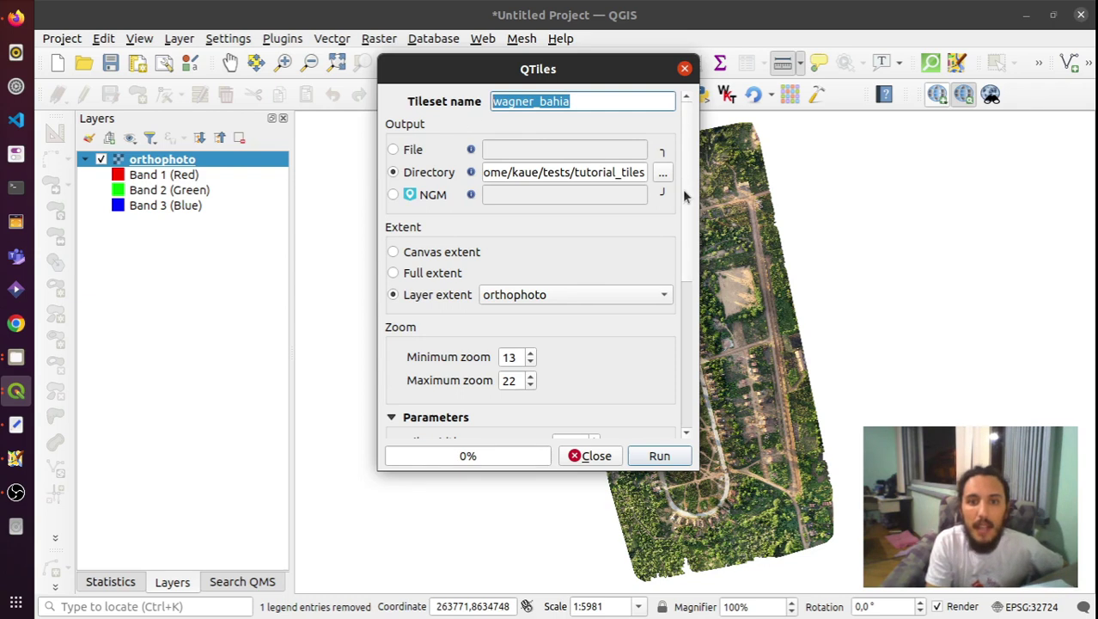
# Try JPG as the tile format but return to PNG, and turn off writing the Leaflet-based viewer
pyautogui.scroll(-1, 685, 199)
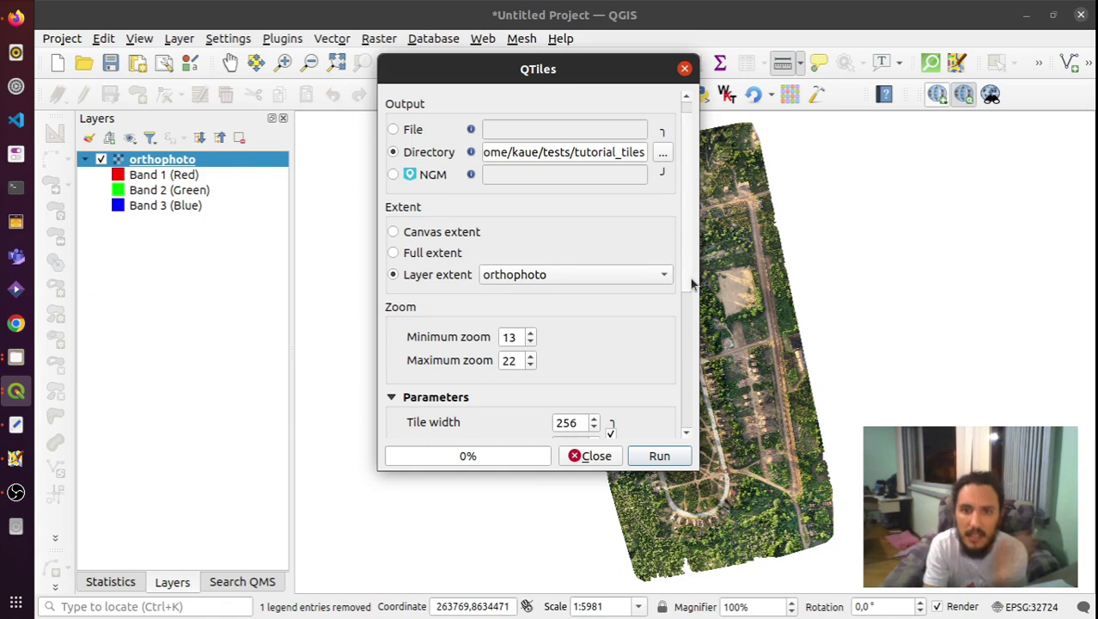
pyautogui.moveTo(693, 284); pyautogui.dragTo(684, 414)
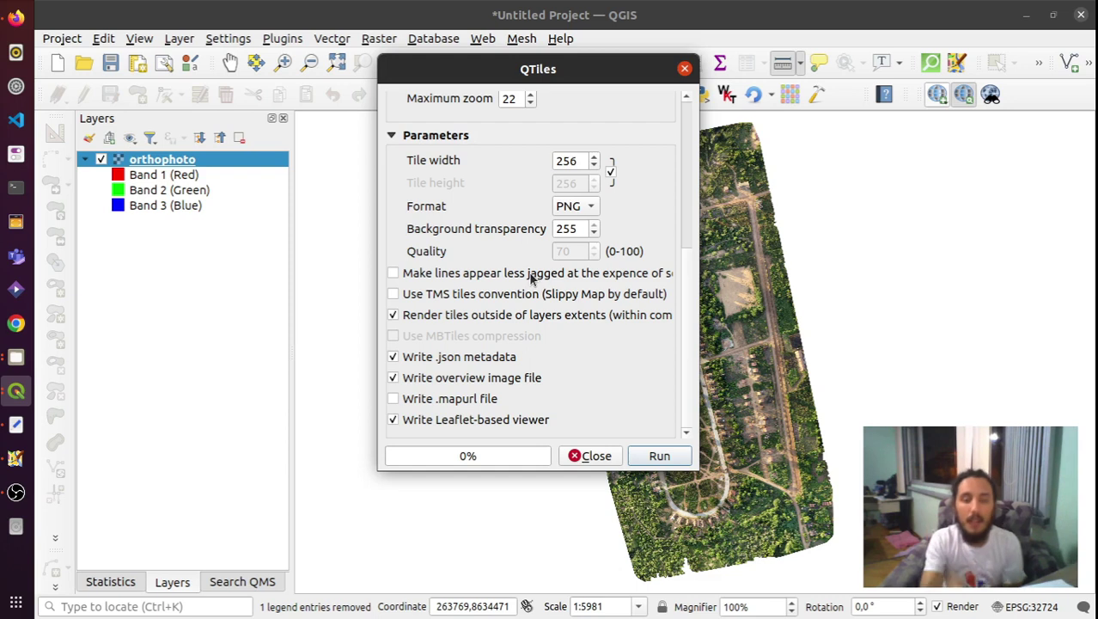
pyautogui.click(589, 209)
pyautogui.click(575, 224)
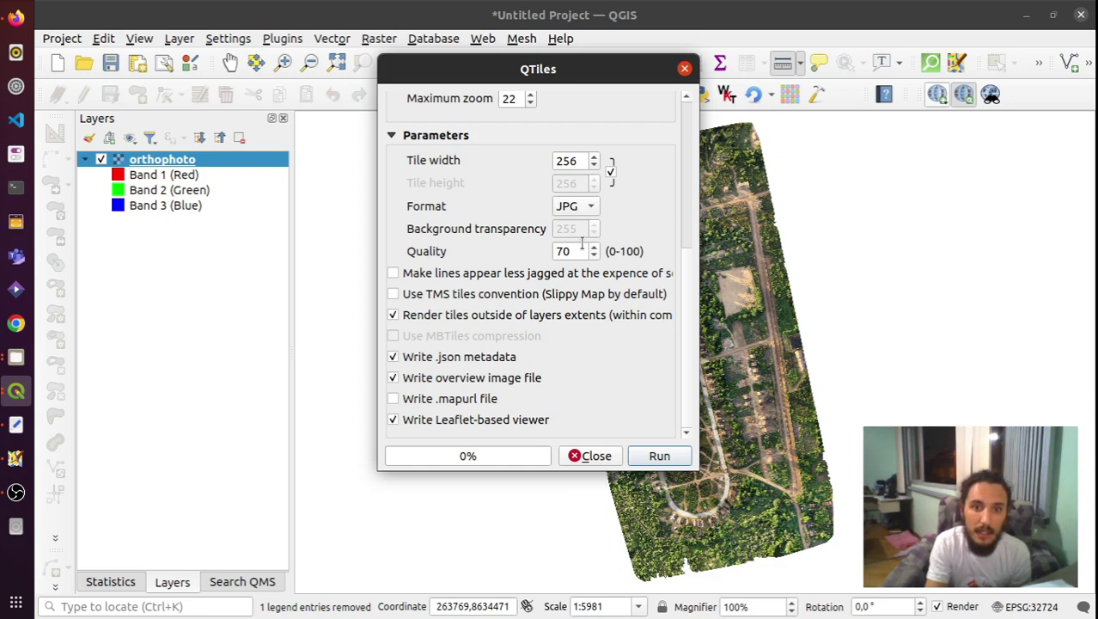
pyautogui.click(590, 214)
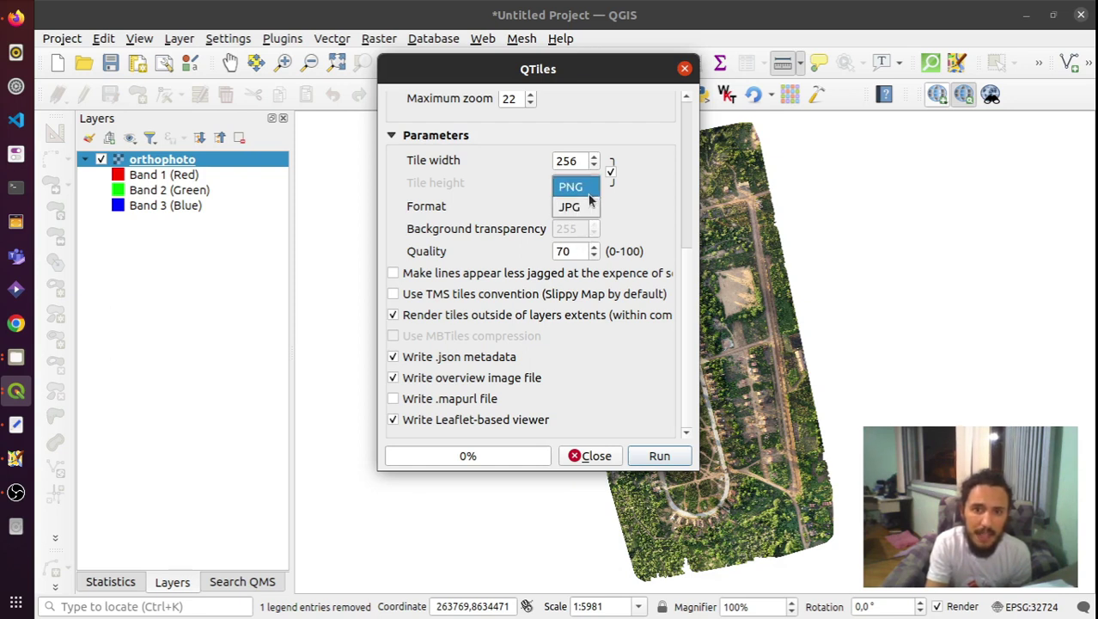
pyautogui.click(590, 199)
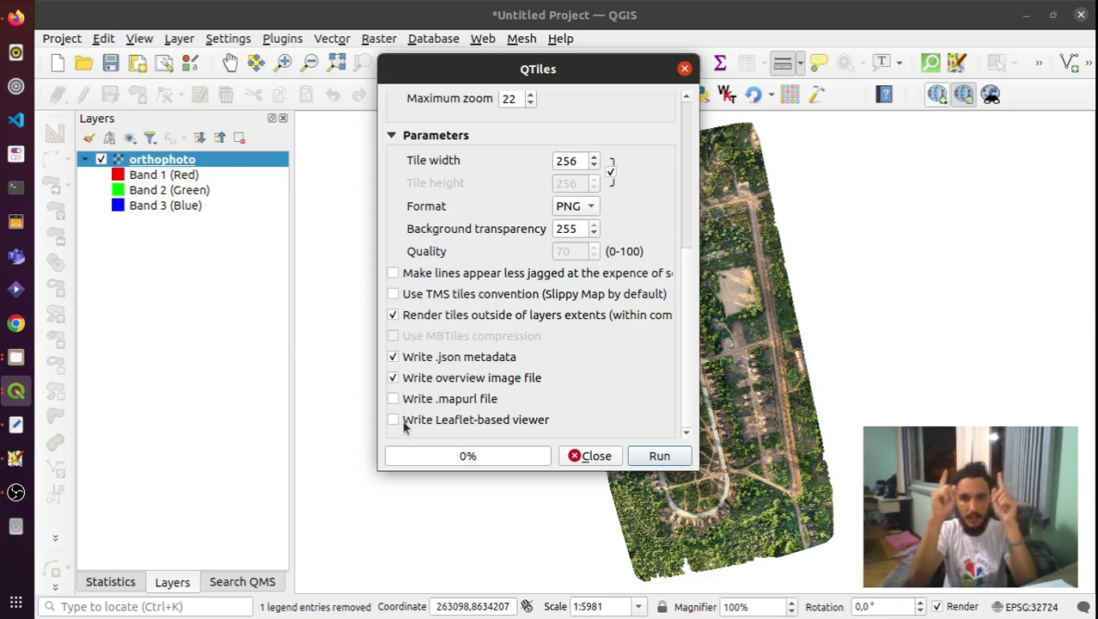
# Review the tileset's output, extent, zoom and format settings, and run the tile rendering
pyautogui.scroll(1, 673, 304)
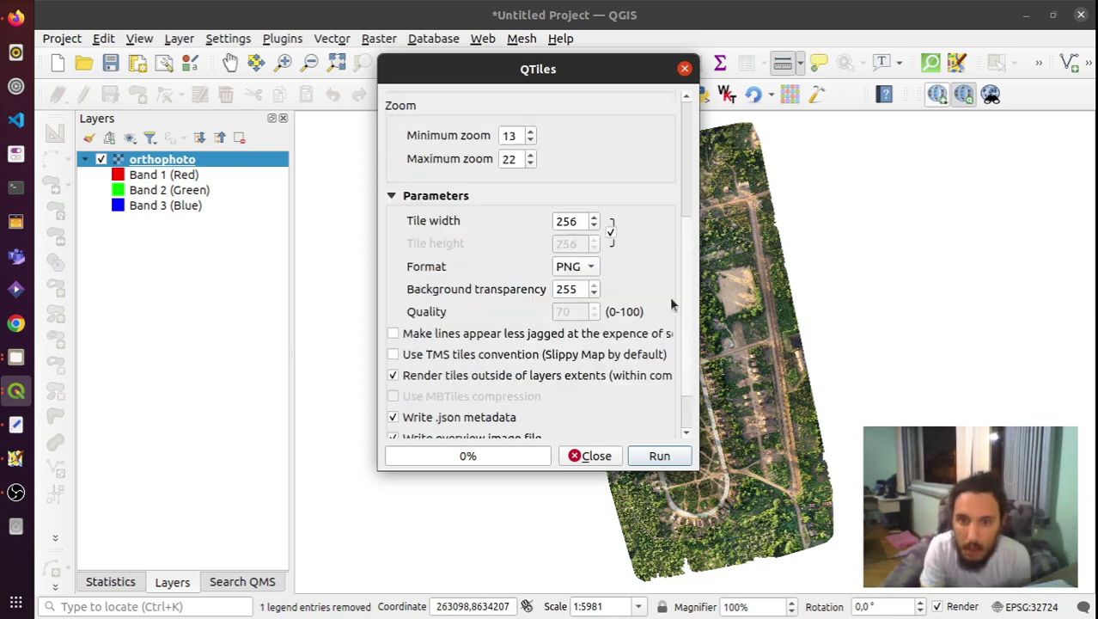
pyautogui.scroll(4, 673, 304)
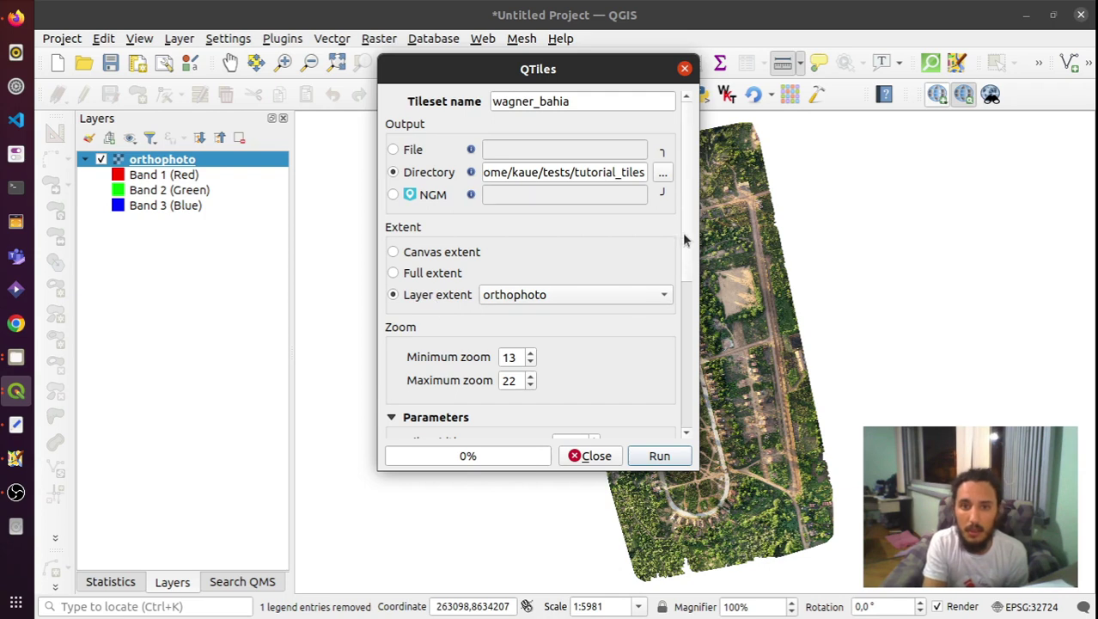
pyautogui.moveTo(683, 233); pyautogui.dragTo(684, 283)
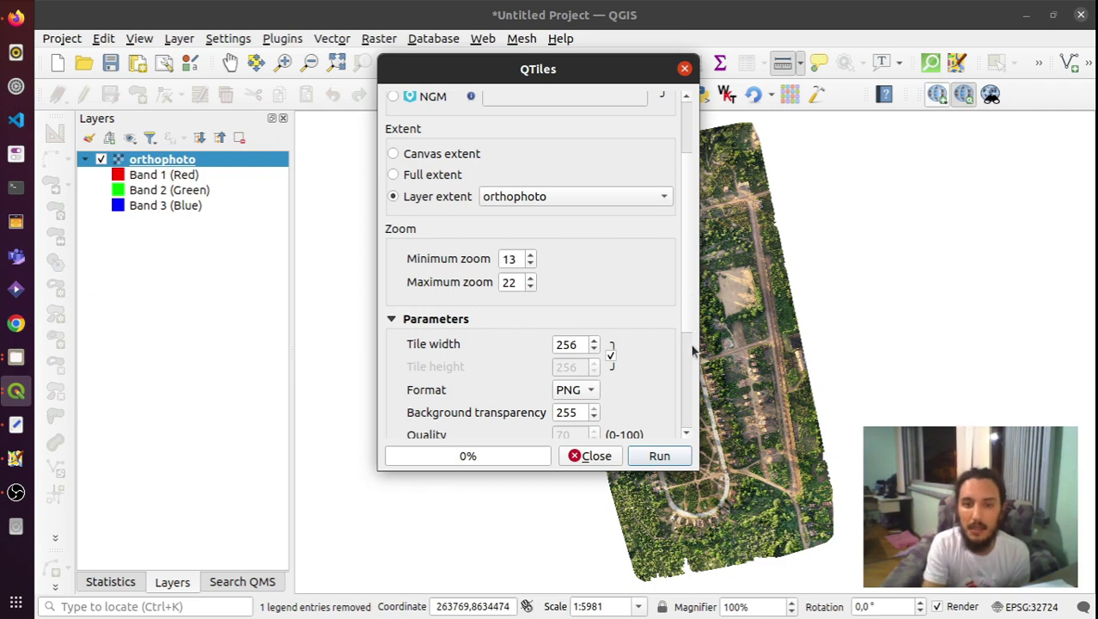
pyautogui.moveTo(689, 302); pyautogui.dragTo(687, 411)
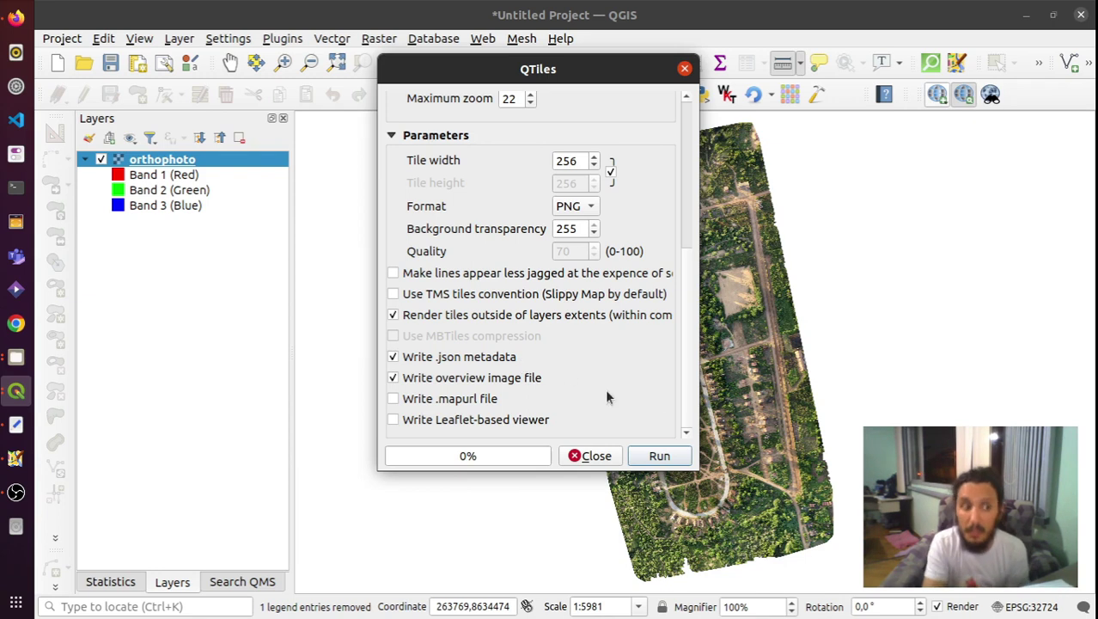
pyautogui.click(673, 457)
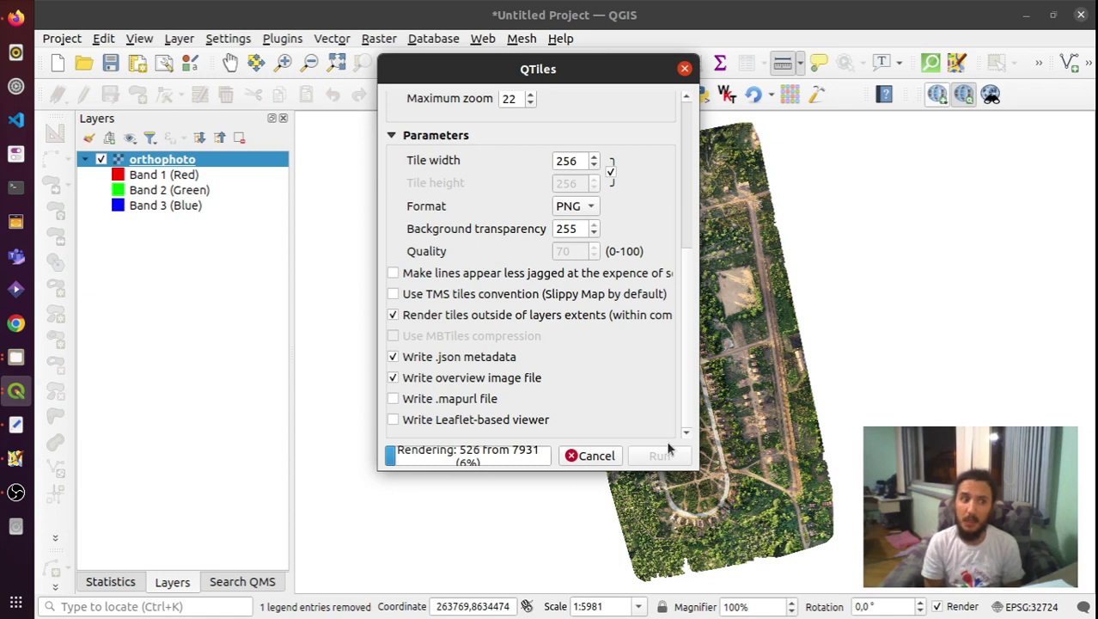
# Switch to the file manager and look inside the tutorial_tiles folder under the home directory's tests folder
pyautogui.click(16, 354)
pyautogui.moveTo(748, 274); pyautogui.dragTo(673, 53)
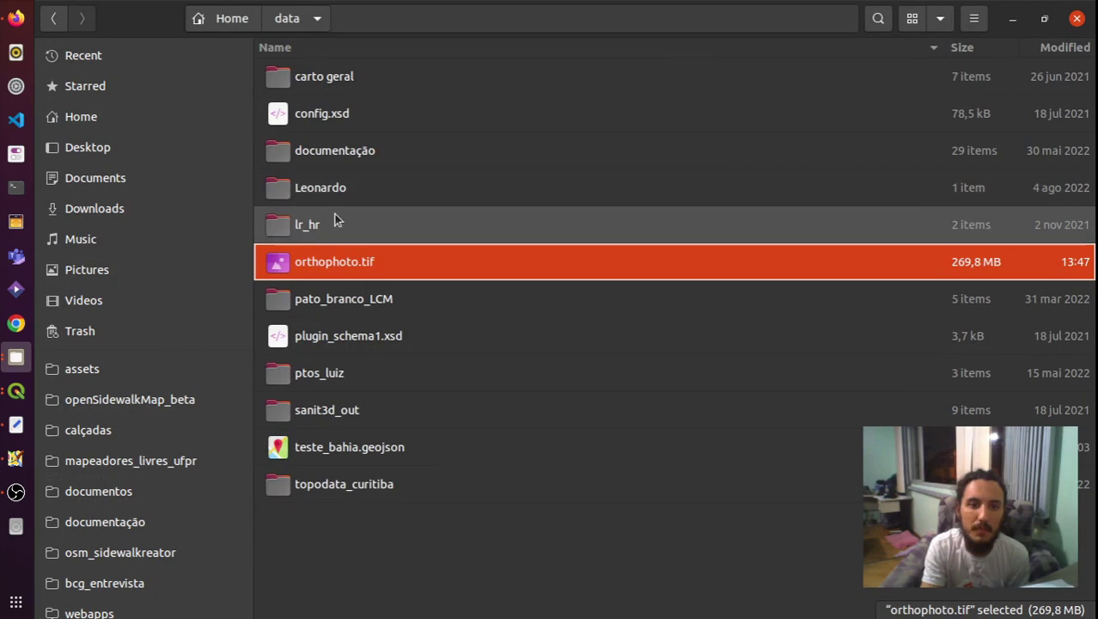
pyautogui.click(231, 19)
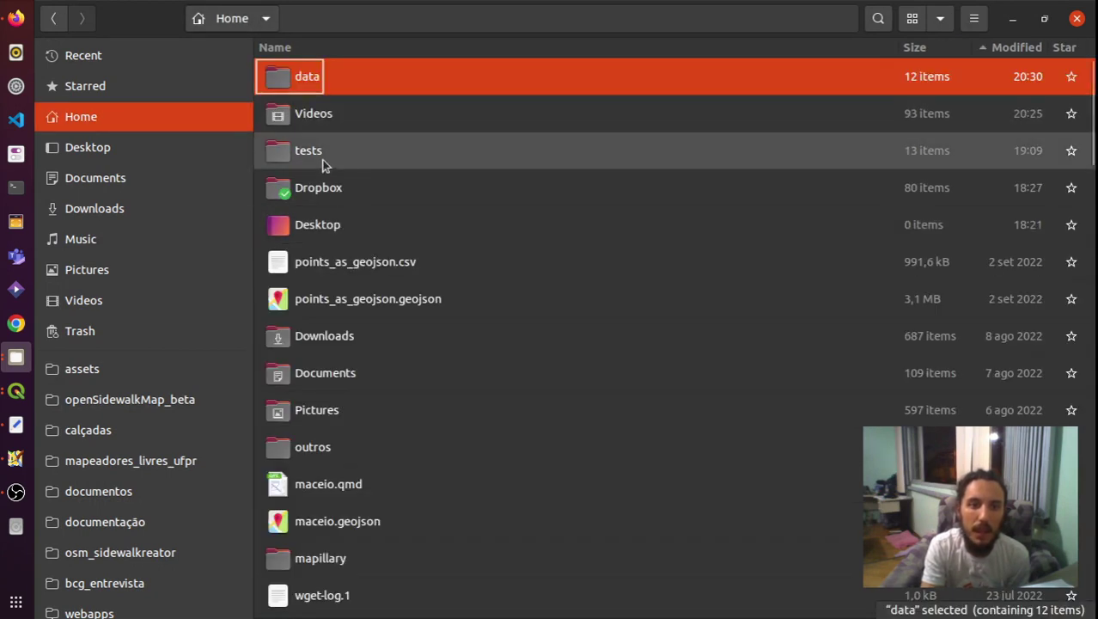
pyautogui.doubleClick(322, 165)
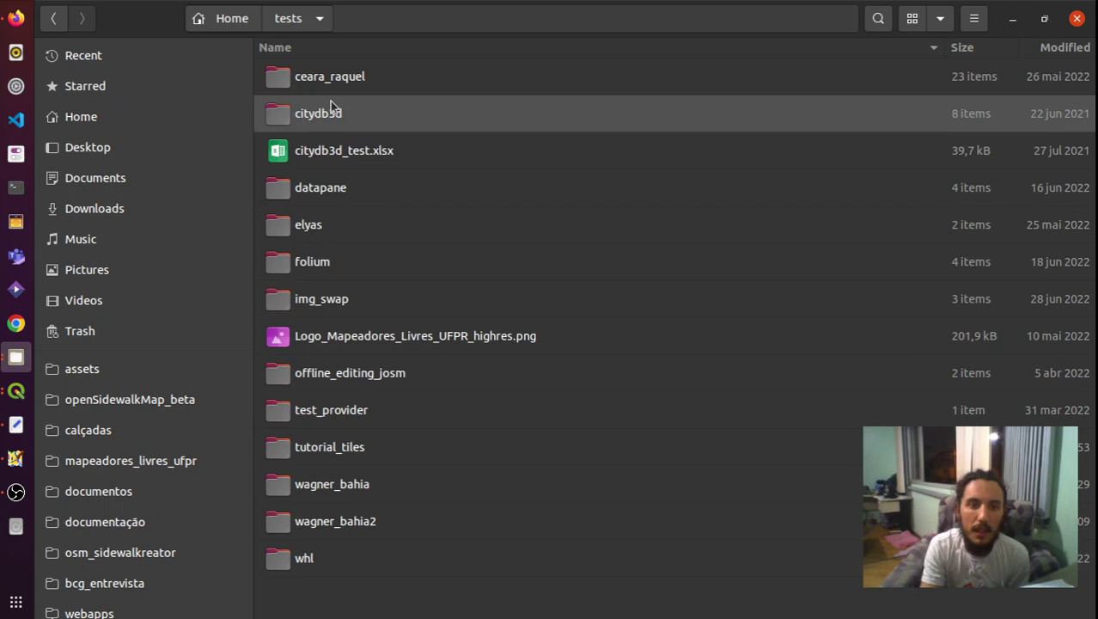
pyautogui.doubleClick(331, 447)
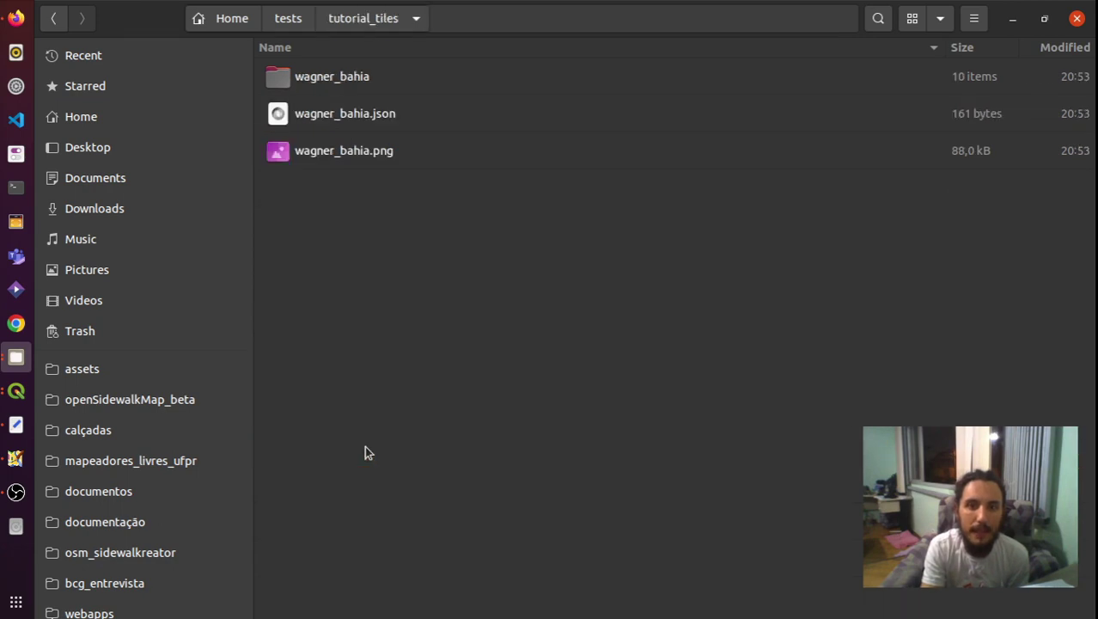
# Look through the zoom-level folders of the earlier teste_bahia tileset in tests/wagner_bahia and return to the wagner_bahia folder
pyautogui.click(279, 19)
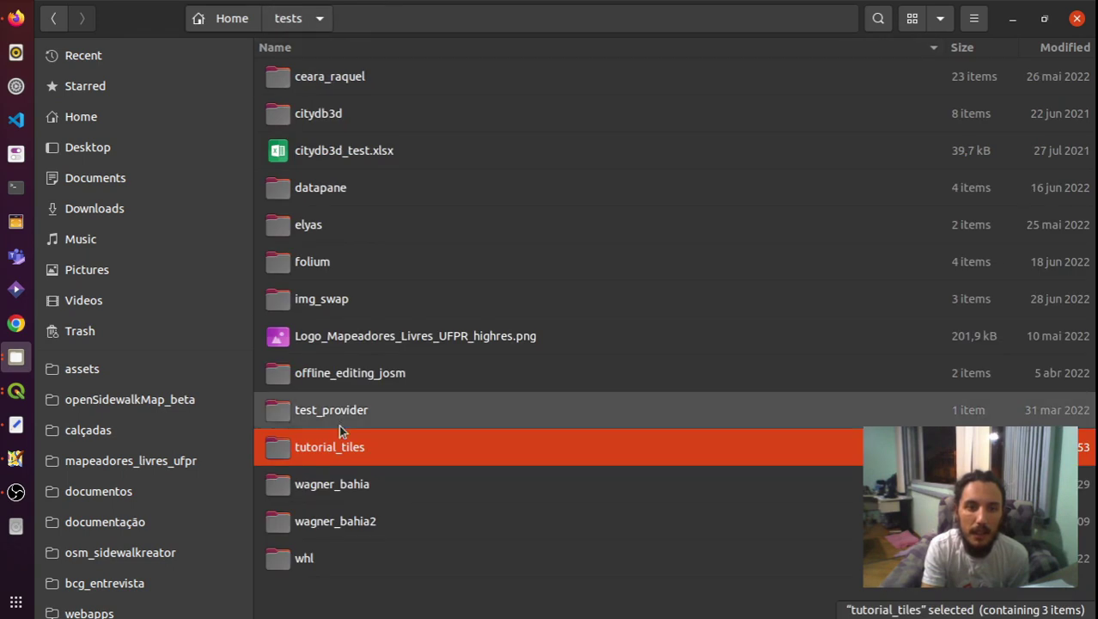
pyautogui.doubleClick(328, 483)
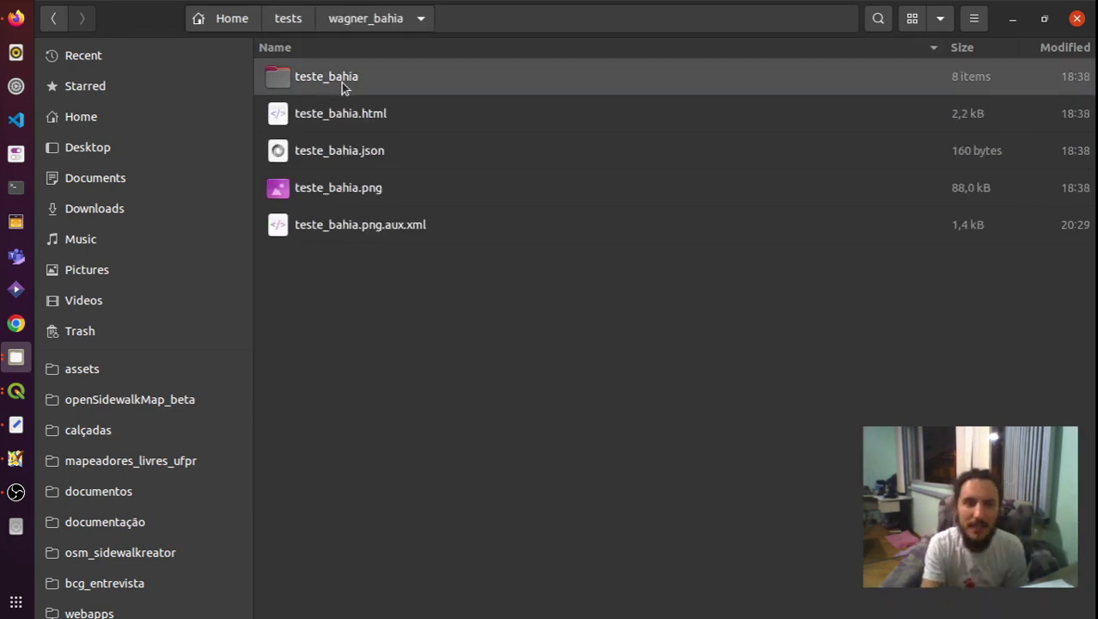
pyautogui.doubleClick(341, 82)
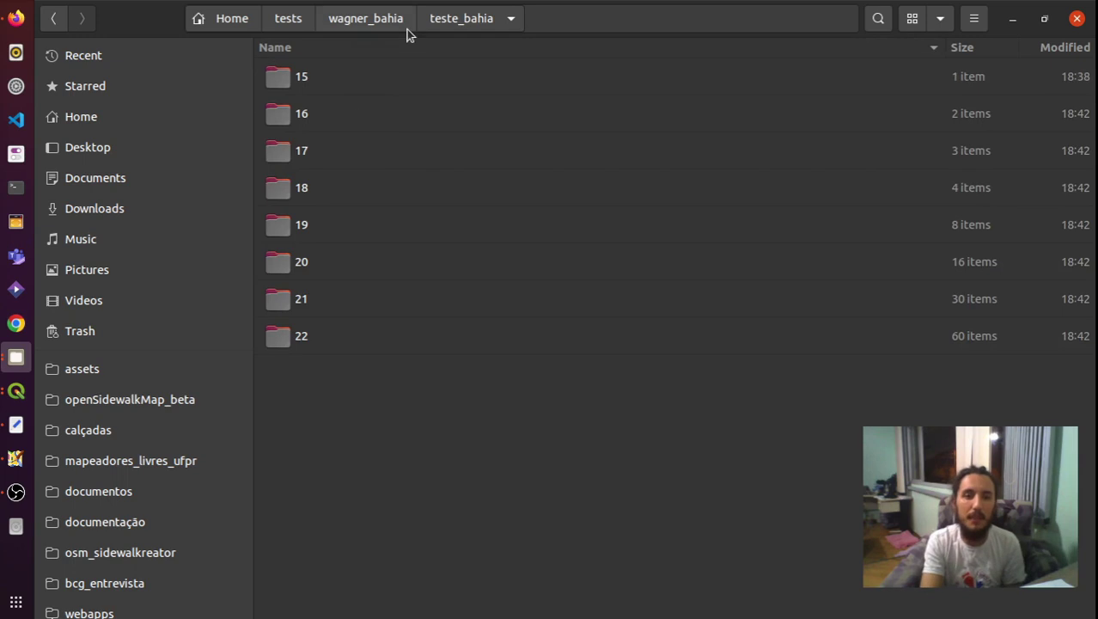
pyautogui.click(407, 25)
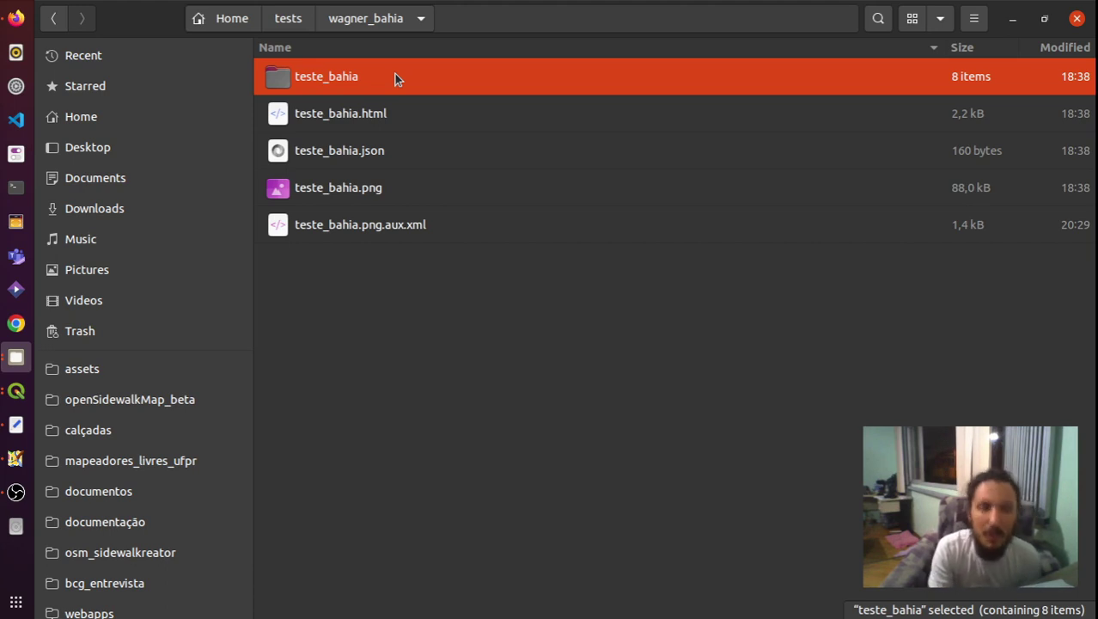
# View the overview image teste_bahia.png maximized and enlarged, and close it
pyautogui.doubleClick(373, 187)
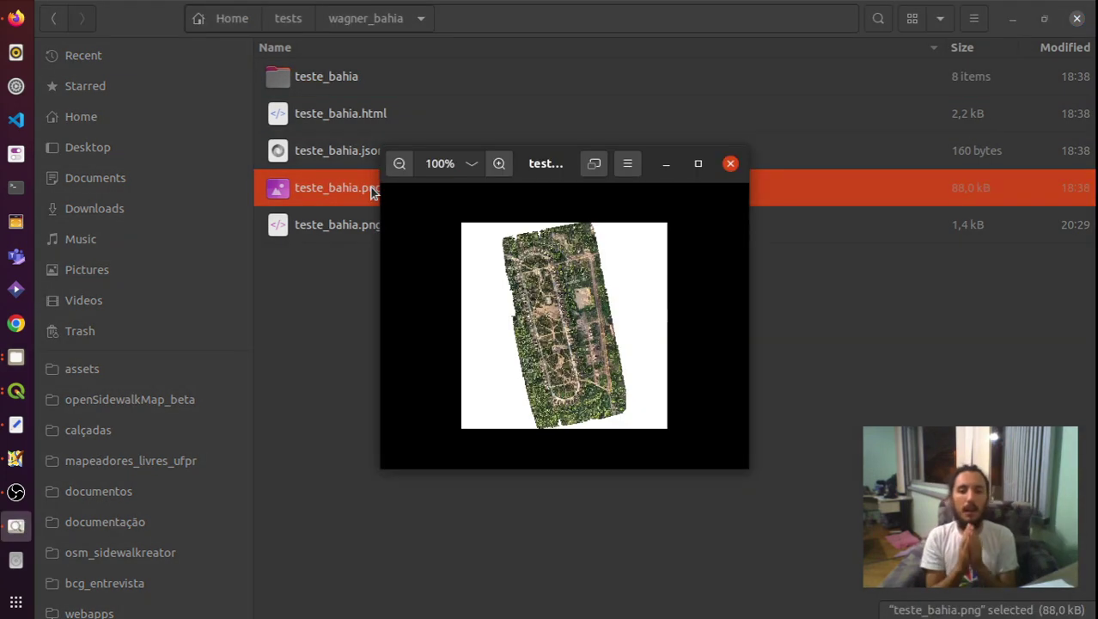
pyautogui.click(698, 164)
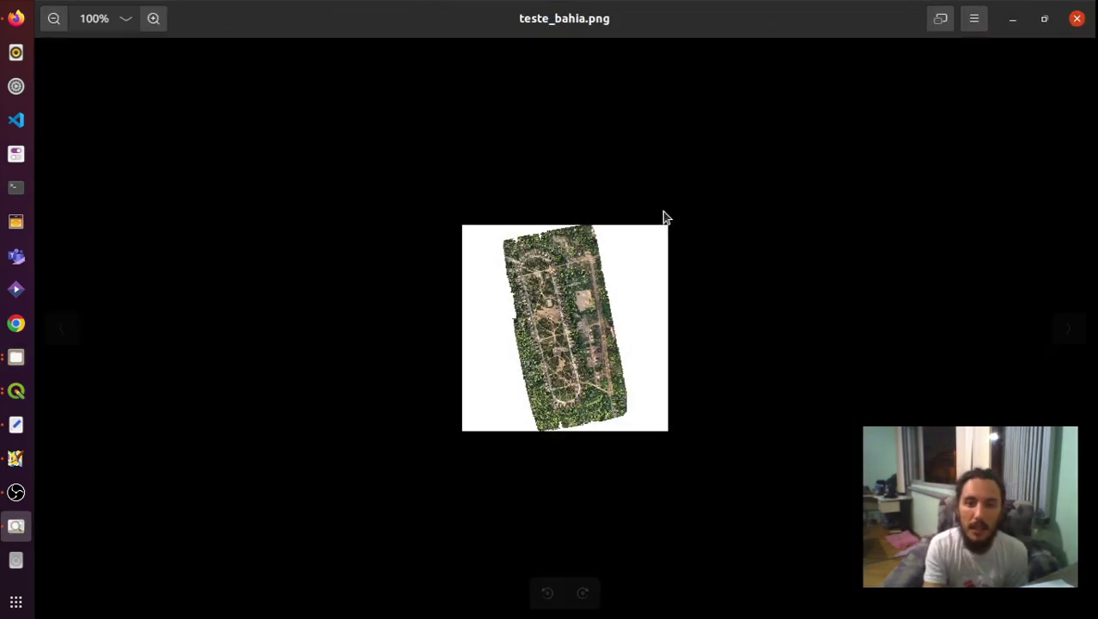
pyautogui.scroll(5, 527, 335)
pyautogui.scroll(-2, 528, 336)
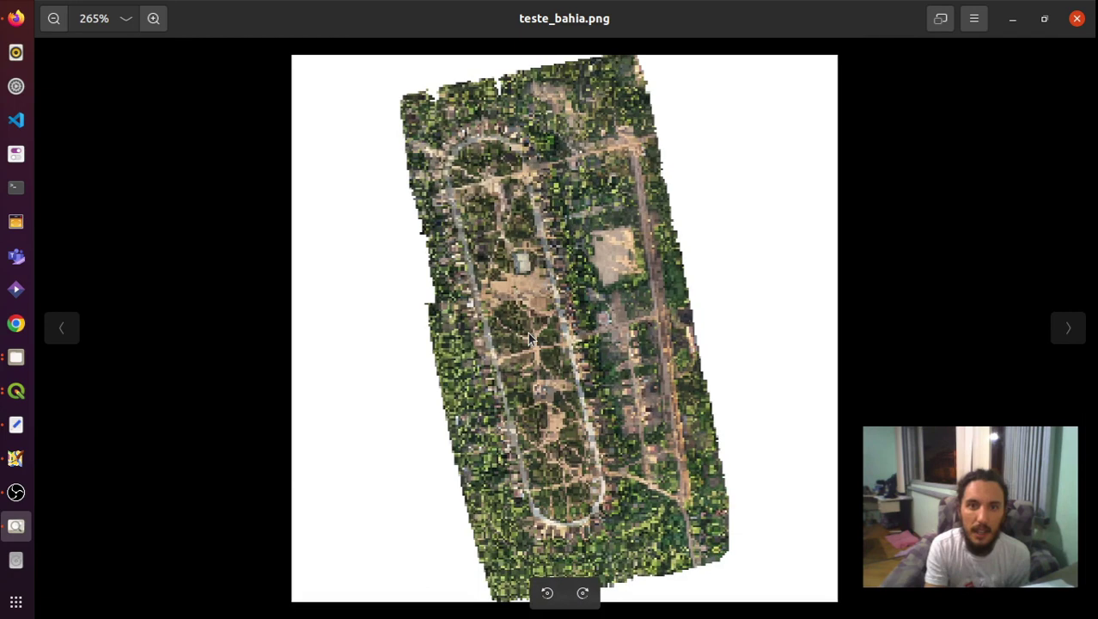
pyautogui.scroll(-1, 528, 338)
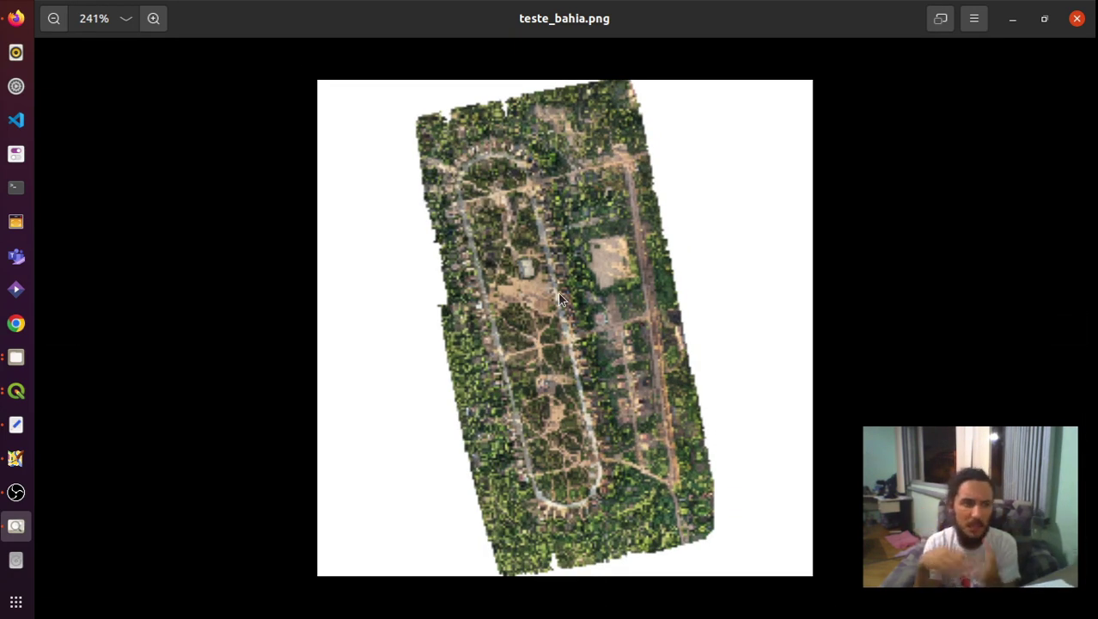
pyautogui.click(1077, 18)
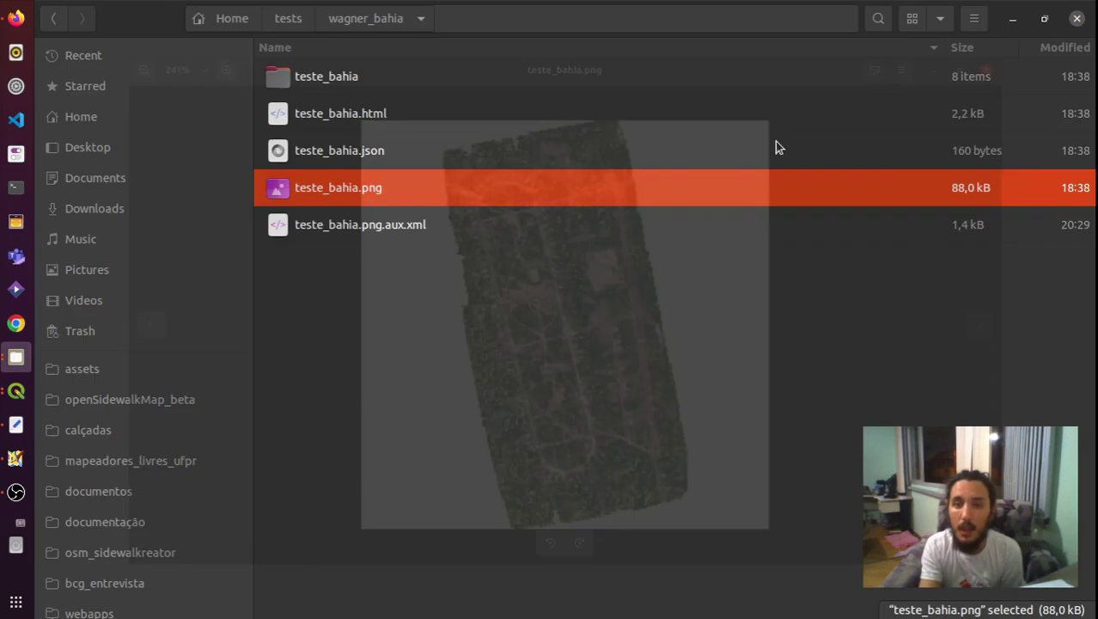
# Open teste_bahia.json in the Text Editor, read its format, zoom and bounds metadata, and close the file
pyautogui.click(404, 165)
pyautogui.rightClick(404, 165)
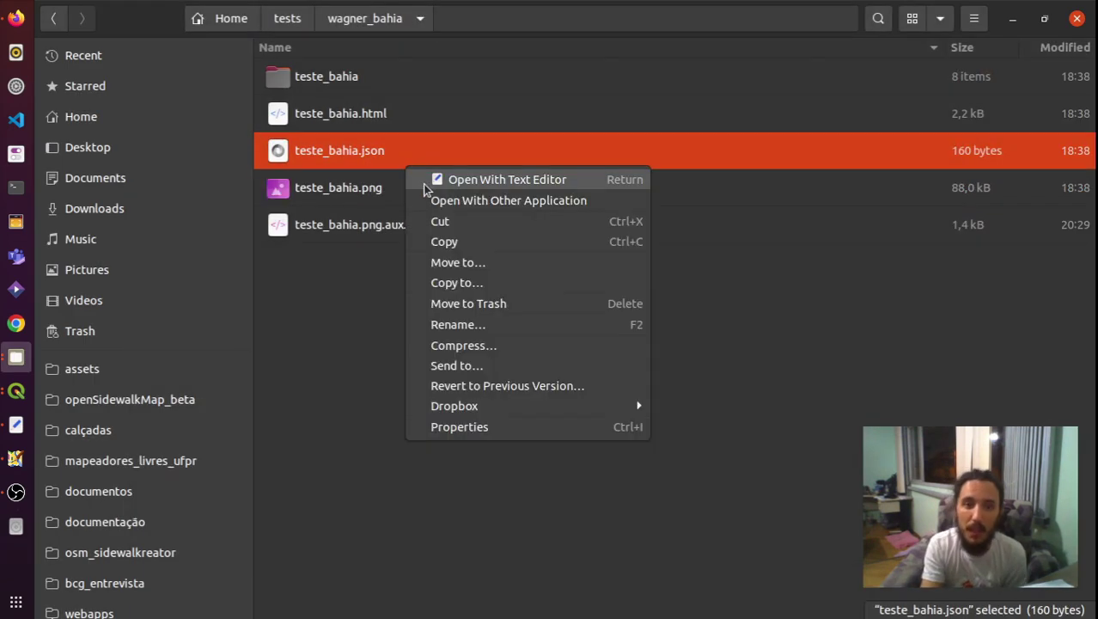
pyautogui.click(419, 180)
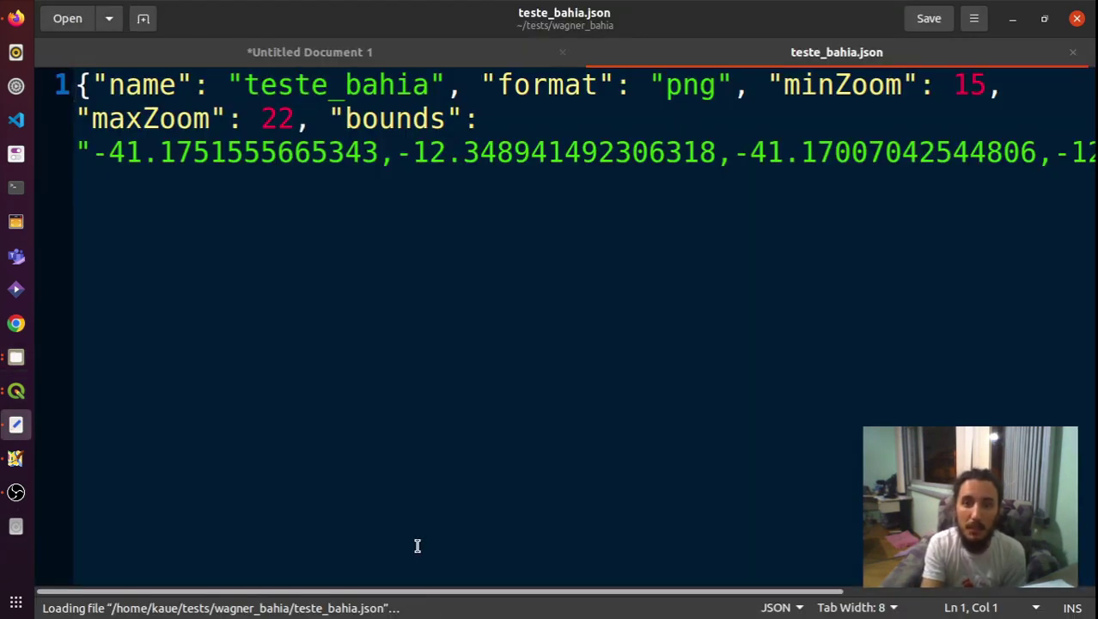
pyautogui.moveTo(433, 597); pyautogui.dragTo(304, 554)
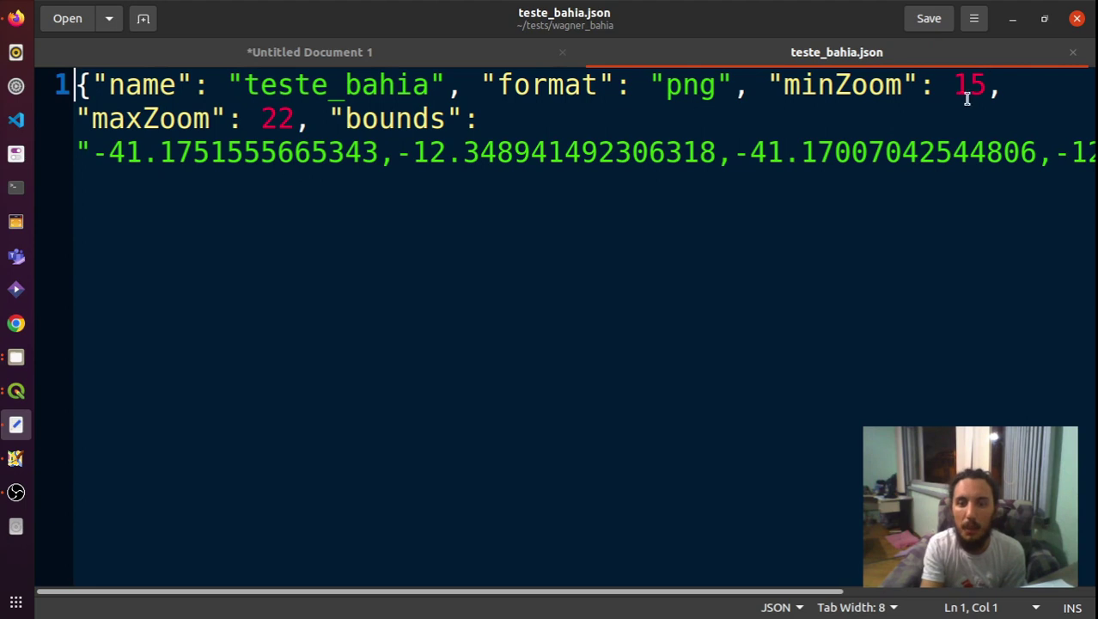
pyautogui.moveTo(440, 592); pyautogui.dragTo(344, 538)
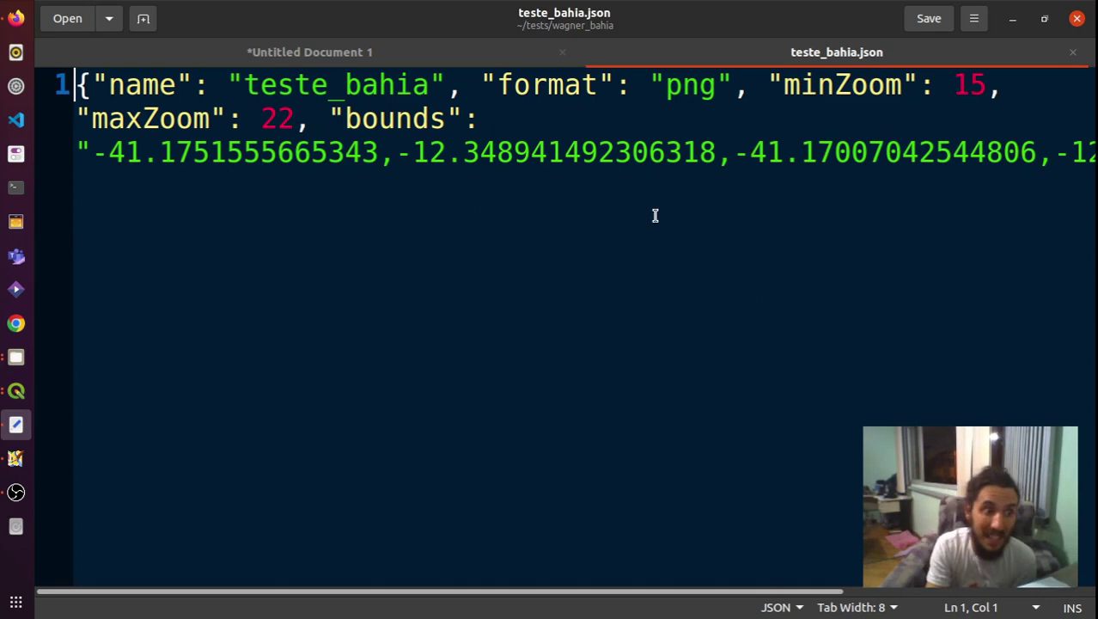
pyautogui.click(1073, 52)
pyautogui.click(1013, 19)
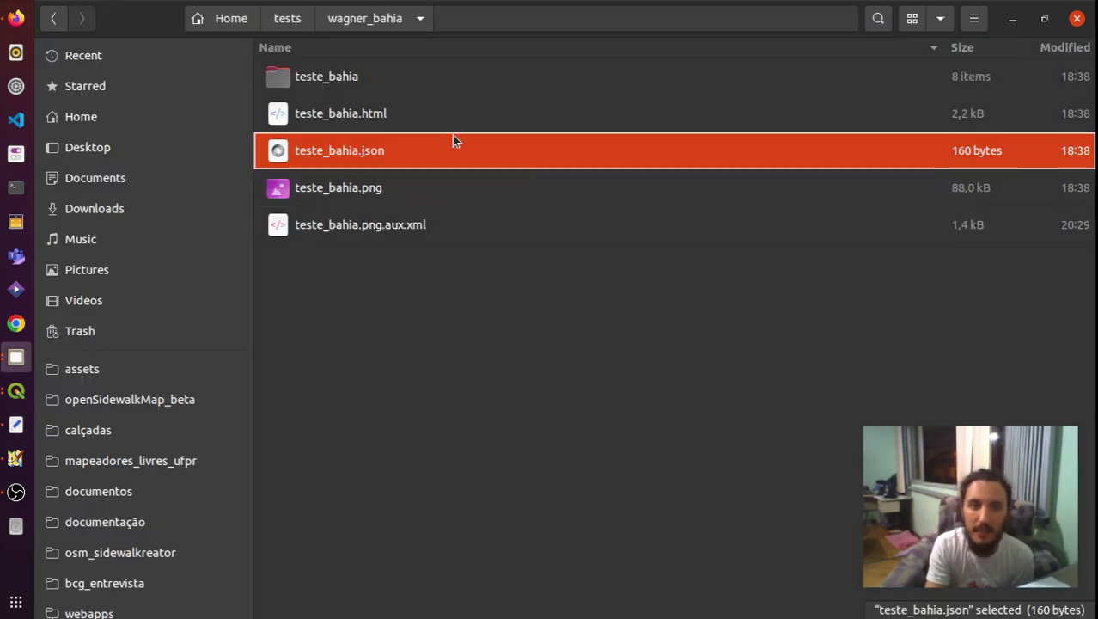
# View the zoom level 15 tile 17516.png in the teste_bahia tileset's 12636 folder and close it
pyautogui.doubleClick(438, 90)
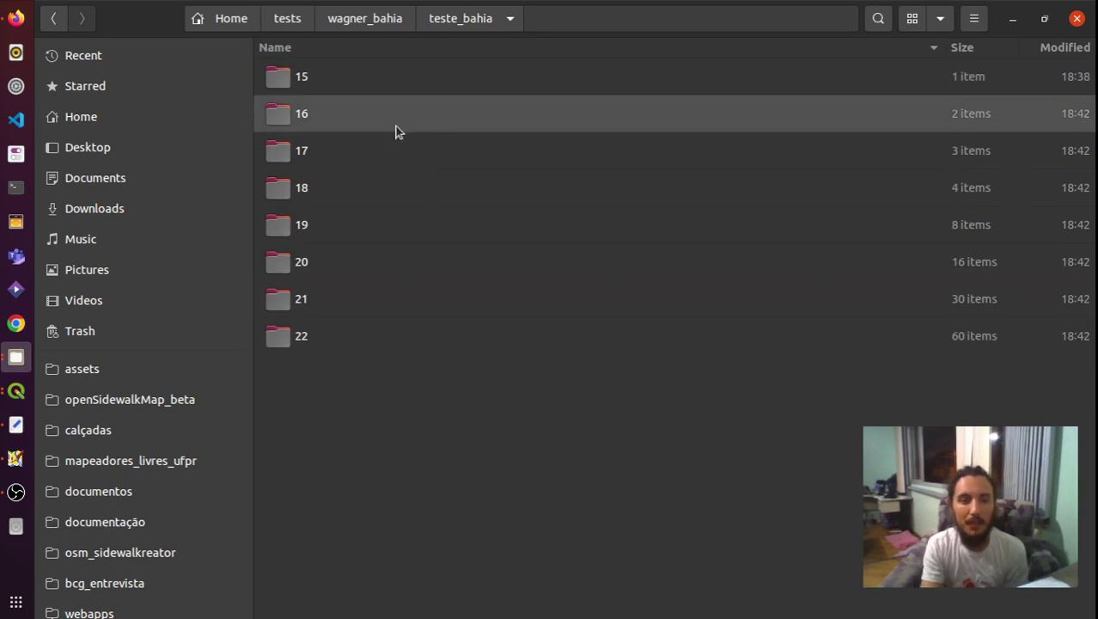
pyautogui.click(391, 86)
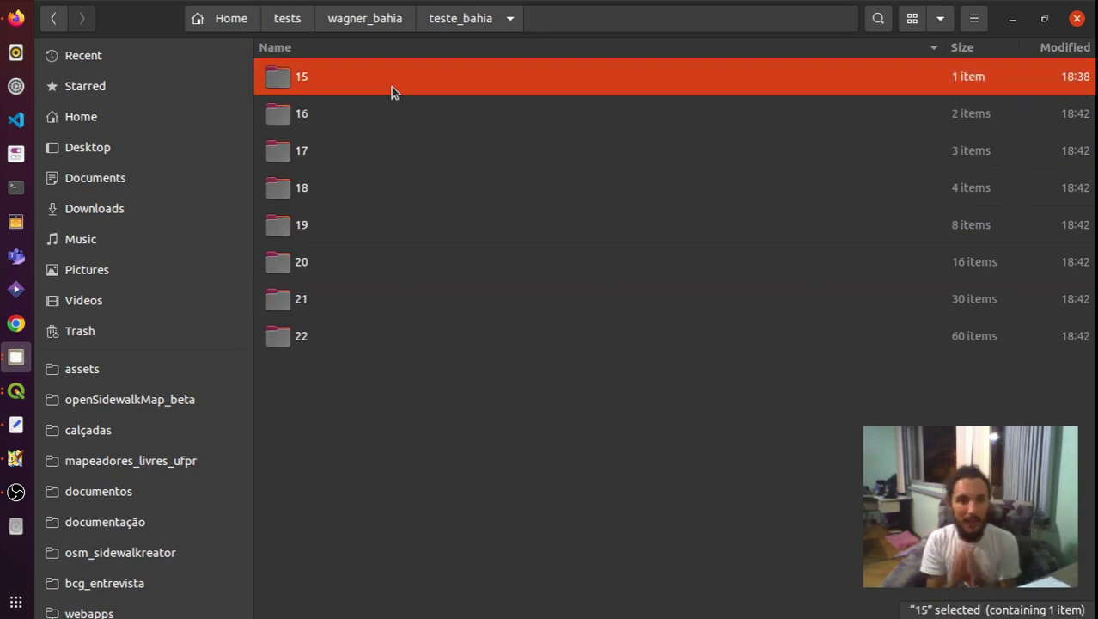
pyautogui.doubleClick(391, 86)
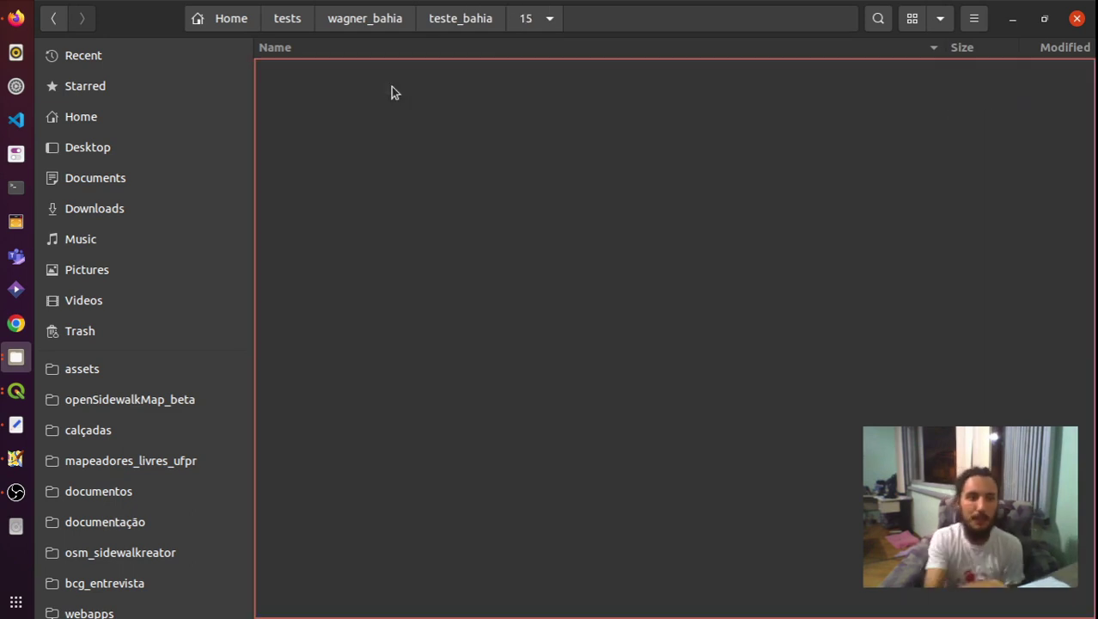
pyautogui.click(391, 86)
pyautogui.doubleClick(391, 86)
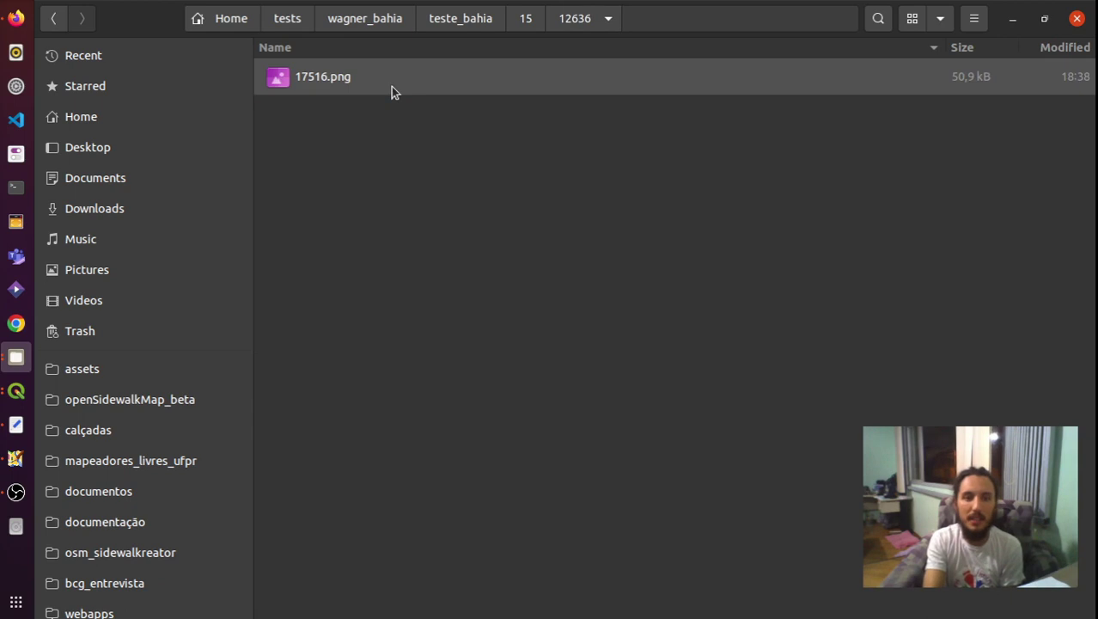
pyautogui.doubleClick(391, 86)
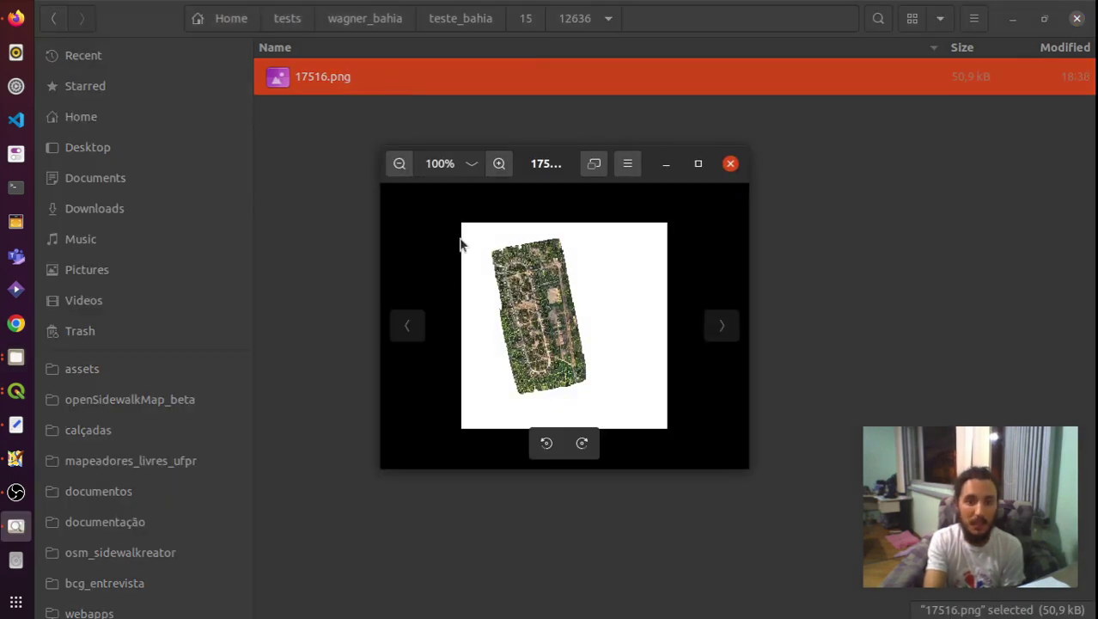
pyautogui.click(731, 164)
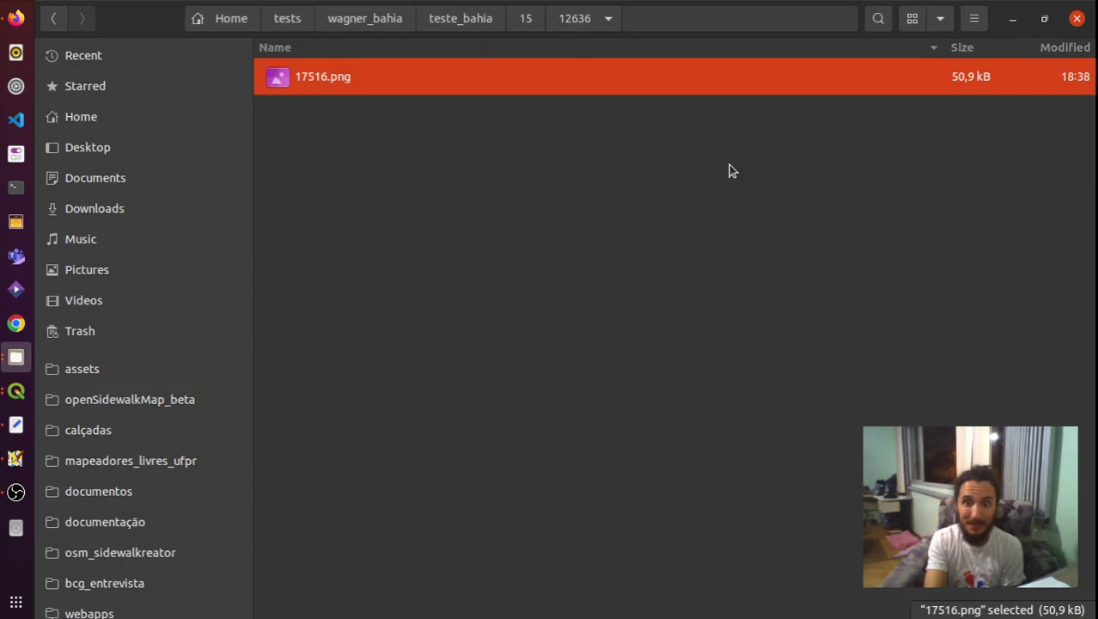
# View the zoom level 16 tiles 35032.png and 35033.png in folder 25272, and close the viewer
pyautogui.hotkey('alt', 'Up')
pyautogui.hotkey('alt', 'Up')
pyautogui.press('Down')
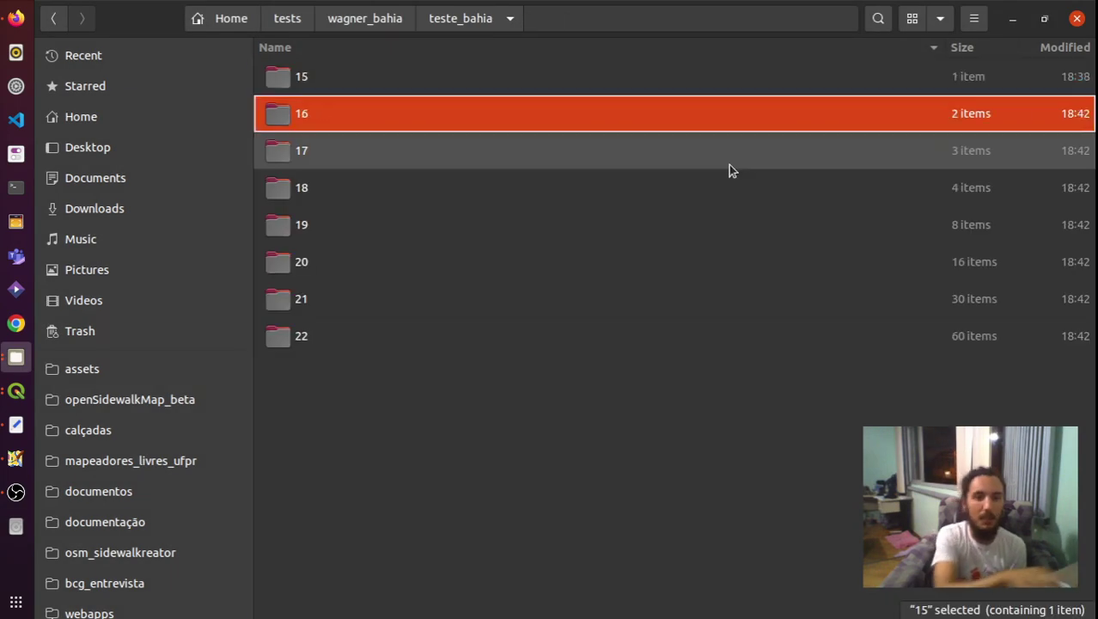
pyautogui.press('Return')
pyautogui.press('Down')
pyautogui.press('Return')
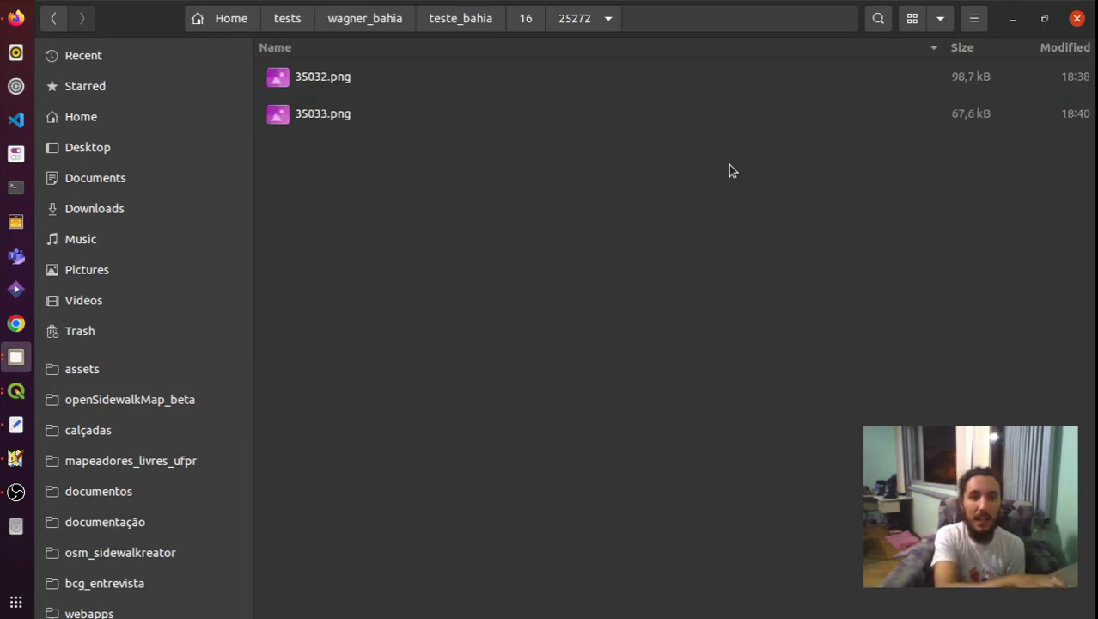
pyautogui.press('Down')
pyautogui.press('Return')
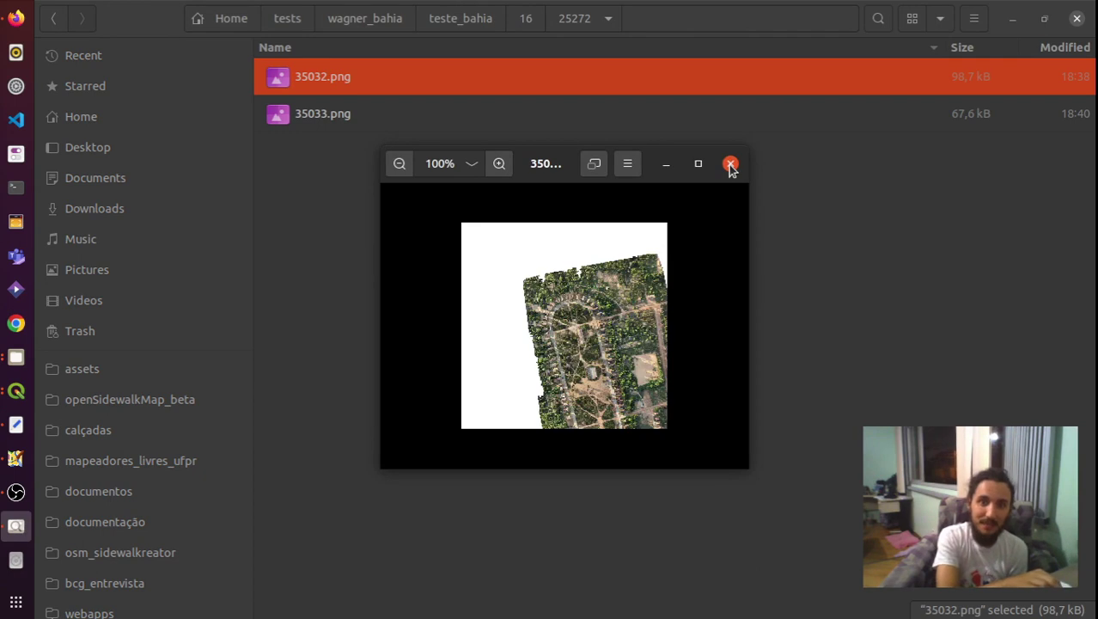
pyautogui.press('Right')
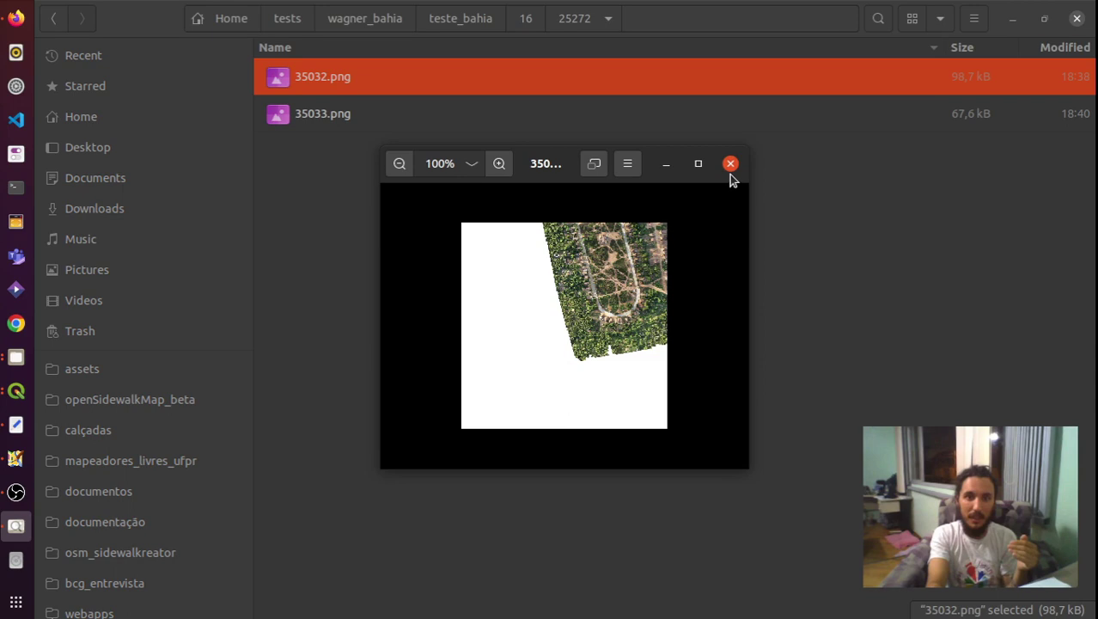
pyautogui.click(730, 169)
# View tile 35032.png in zoom level 16's folder 25273, close it and clear the file selection
pyautogui.hotkey('alt', 'Up')
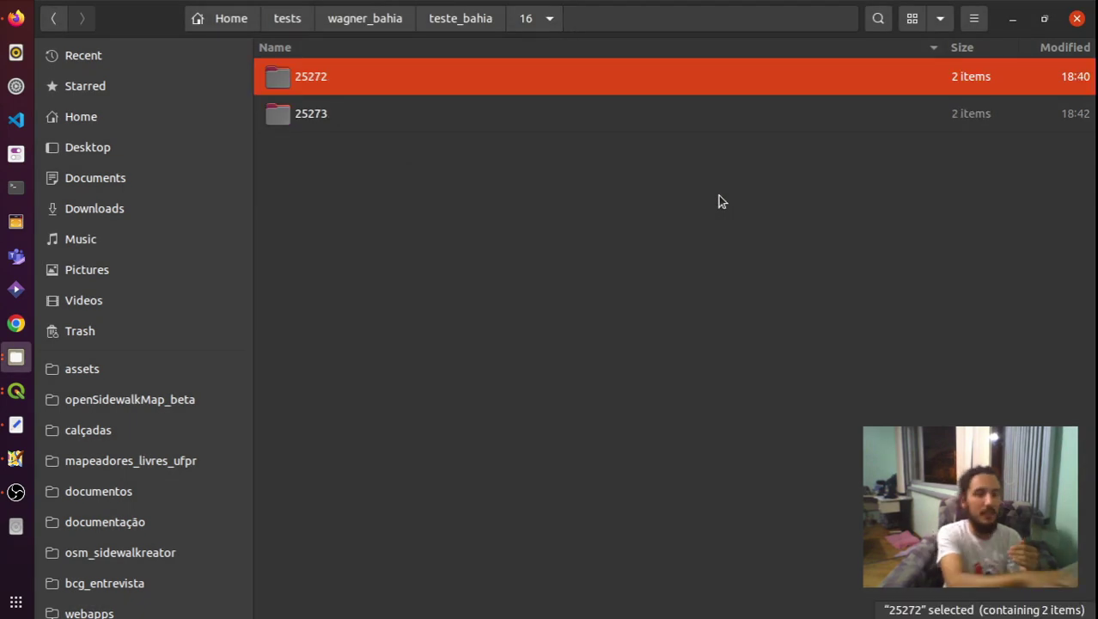
pyautogui.press('Down')
pyautogui.press('Return')
pyautogui.press('Down')
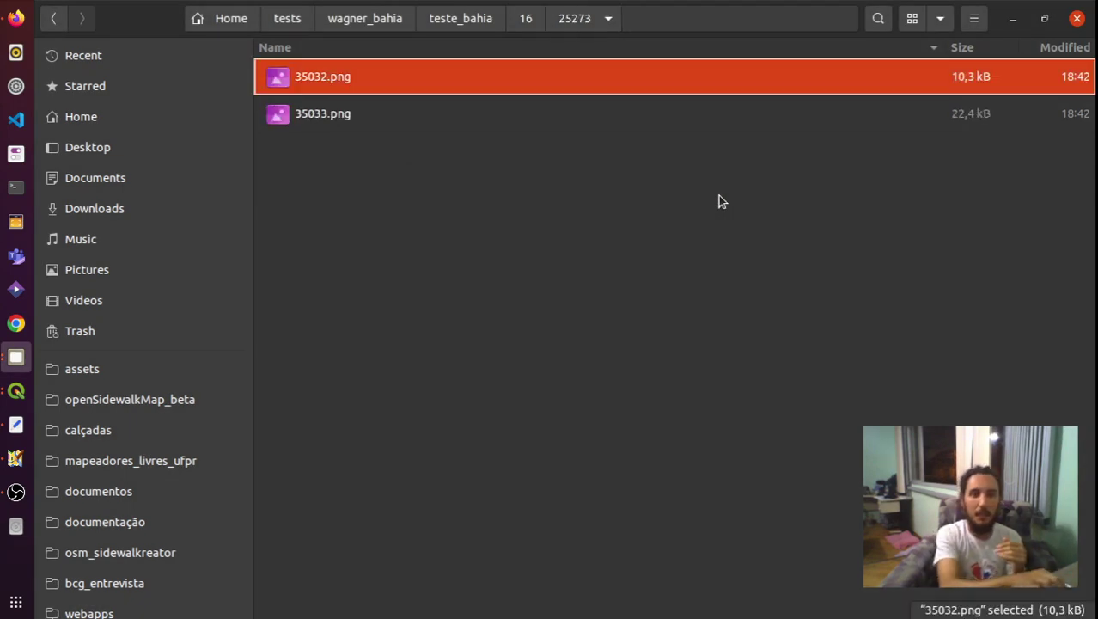
pyautogui.press('Return')
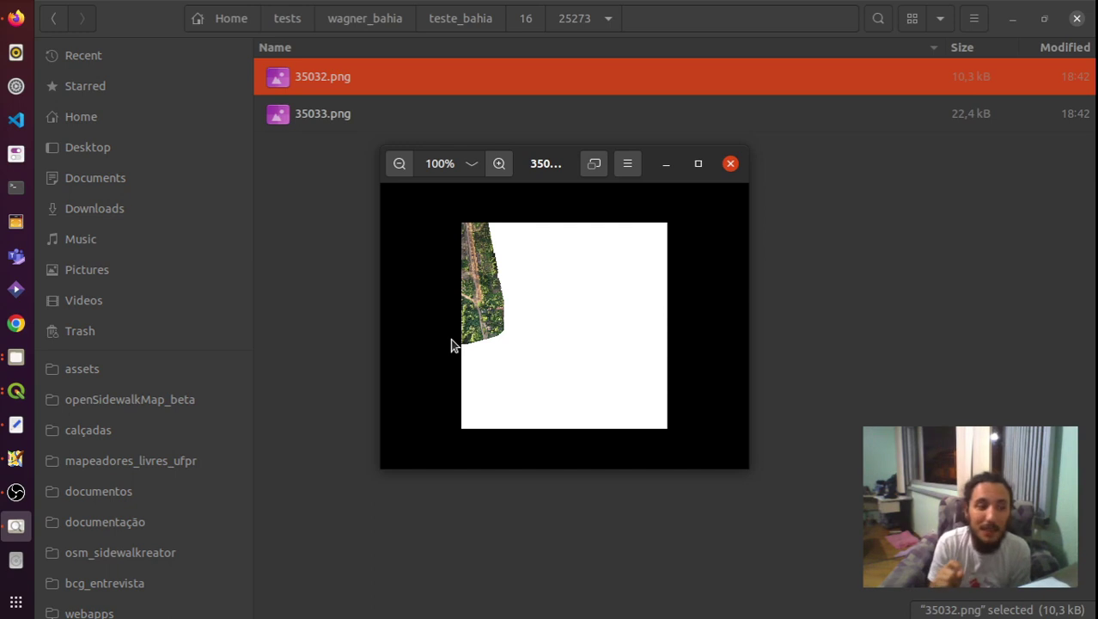
pyautogui.click(728, 164)
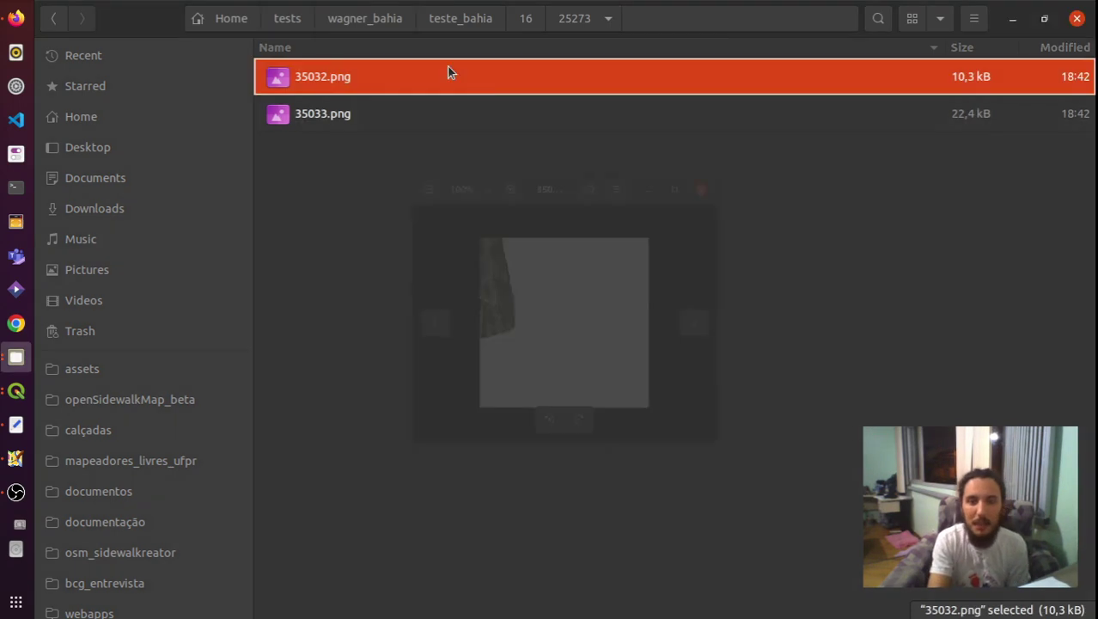
pyautogui.click(485, 298)
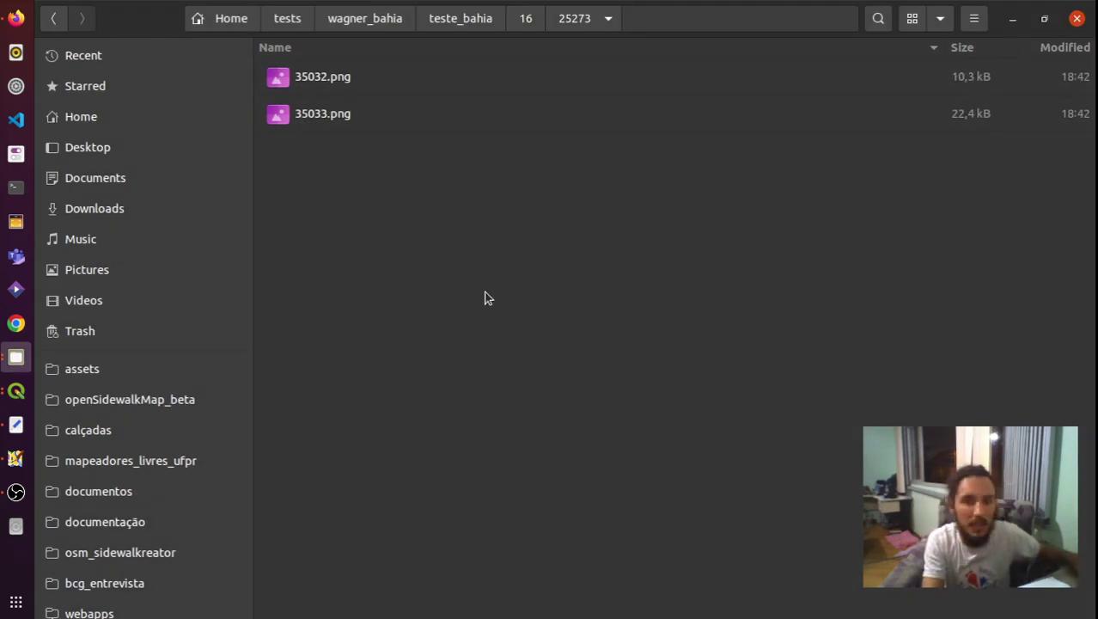
# Run gdalinfo in a terminal on tile 35032.png from zoom level 16's folder 25273, read its metadata, and close the terminal
pyautogui.hotkey('ctrl', 'alt', 't')
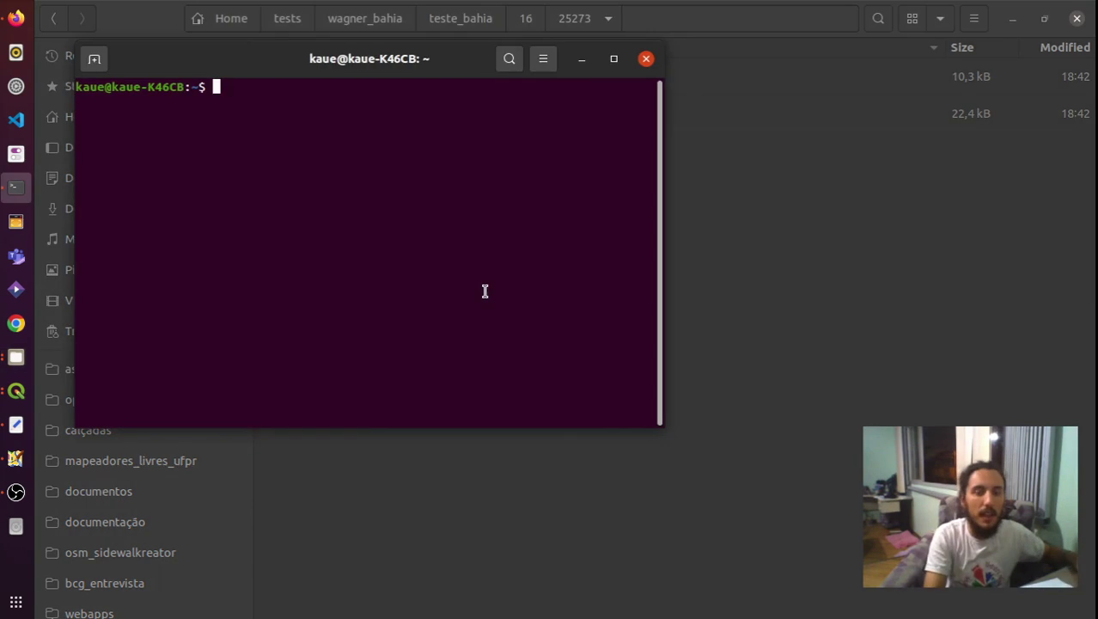
pyautogui.write('gda')
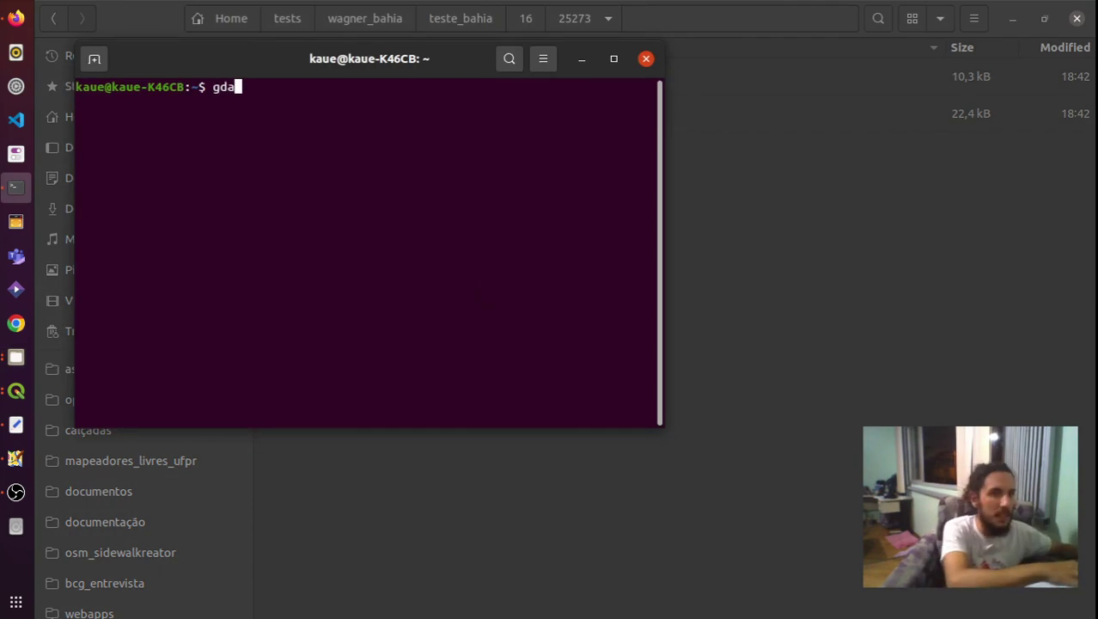
pyautogui.write('linfo')
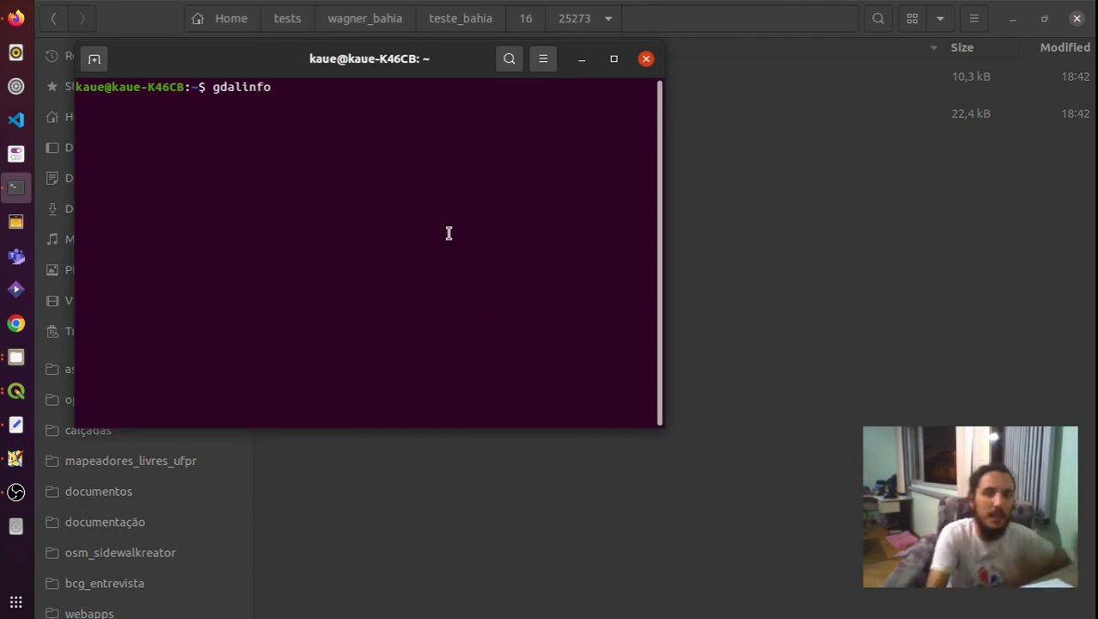
pyautogui.rightClick(449, 233)
pyautogui.click(465, 306)
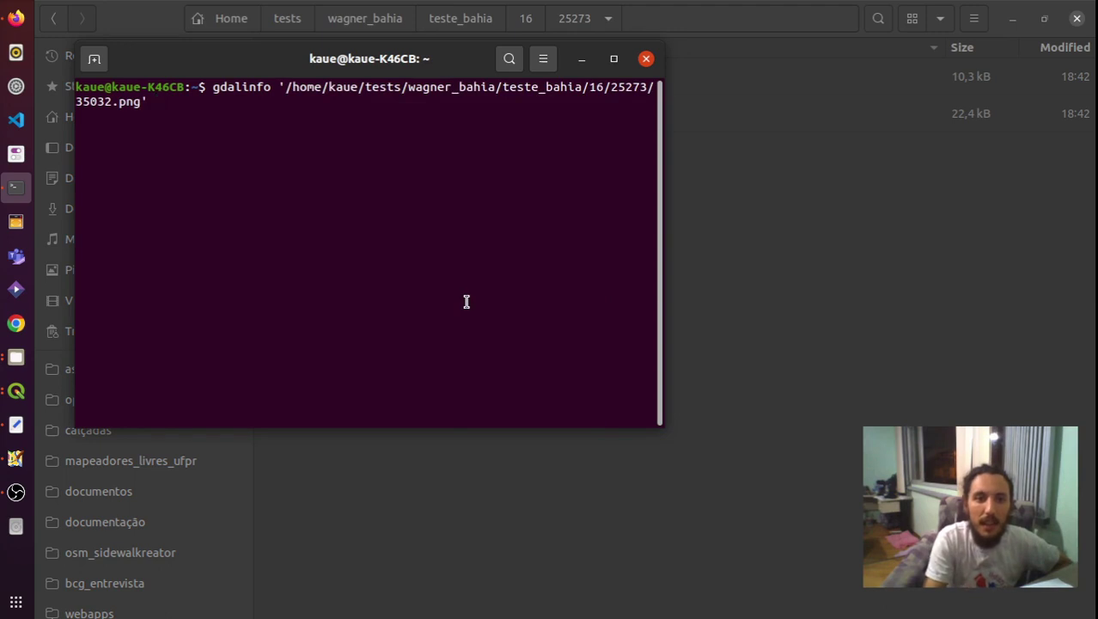
pyautogui.press('Return')
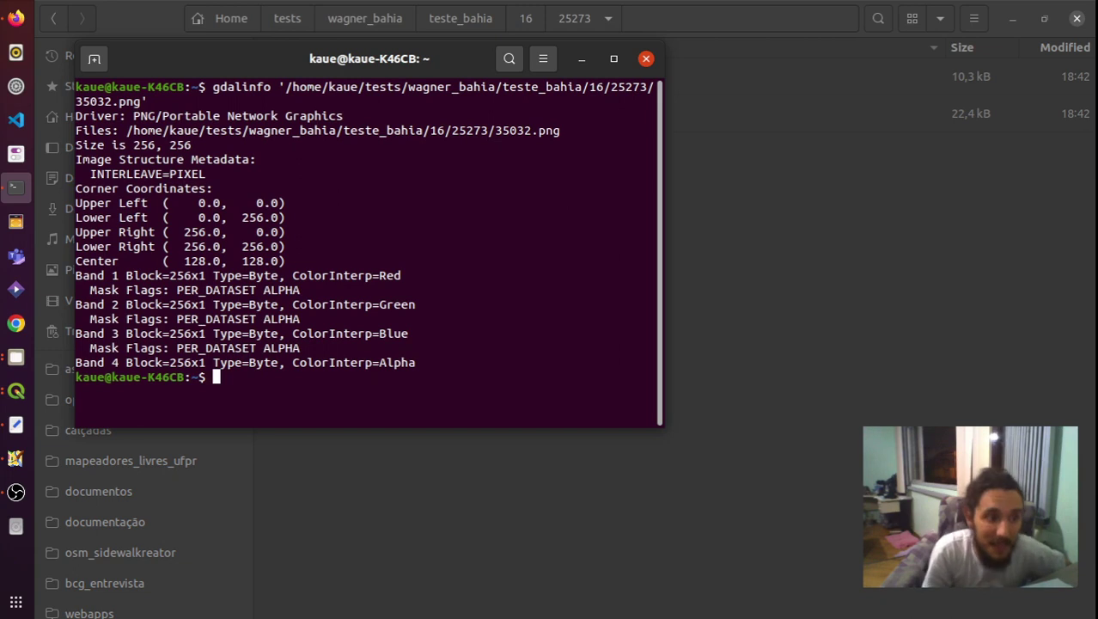
pyautogui.moveTo(467, 61); pyautogui.dragTo(650, 207)
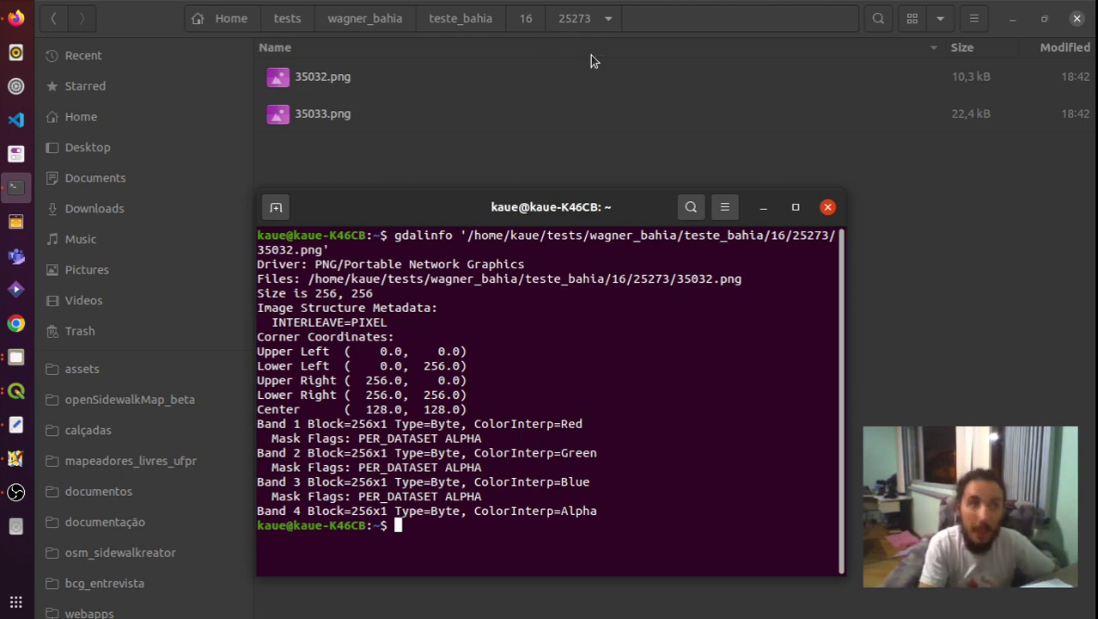
pyautogui.click(829, 208)
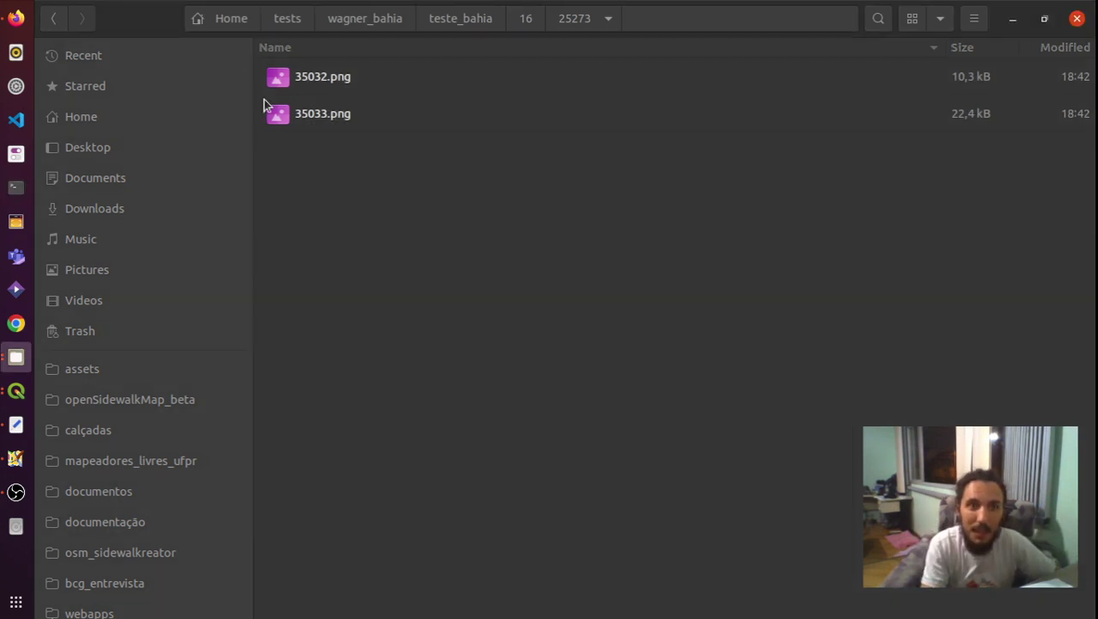
# Switch to Firefox and load openstreetmap.org in a new tab
pyautogui.click(15, 17)
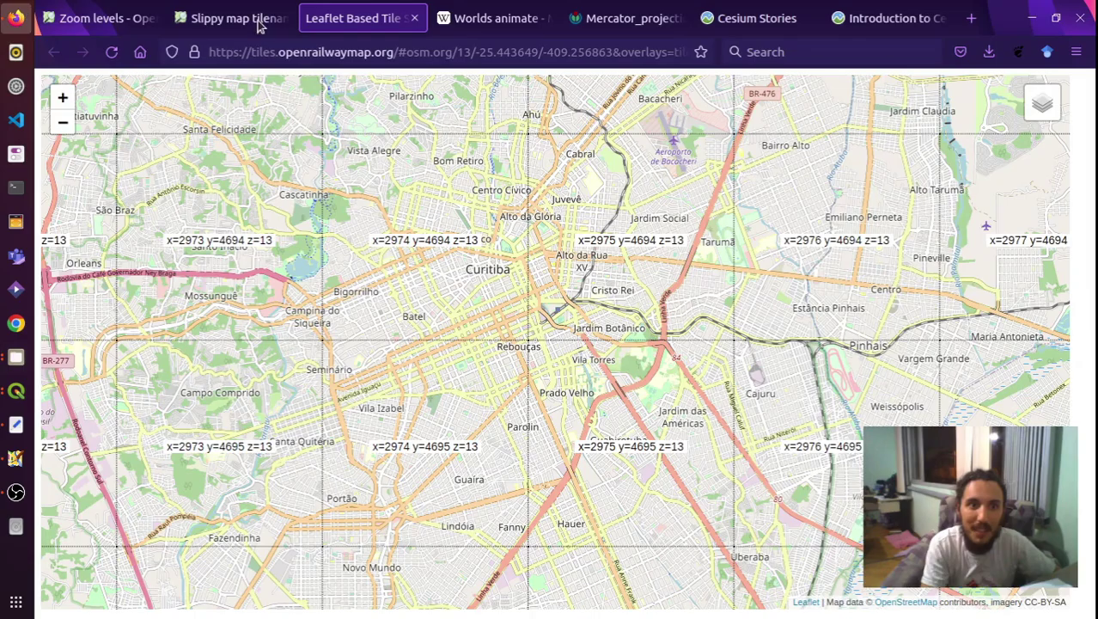
pyautogui.click(971, 18)
pyautogui.write('openstreetmap.org/')
pyautogui.press('Return')
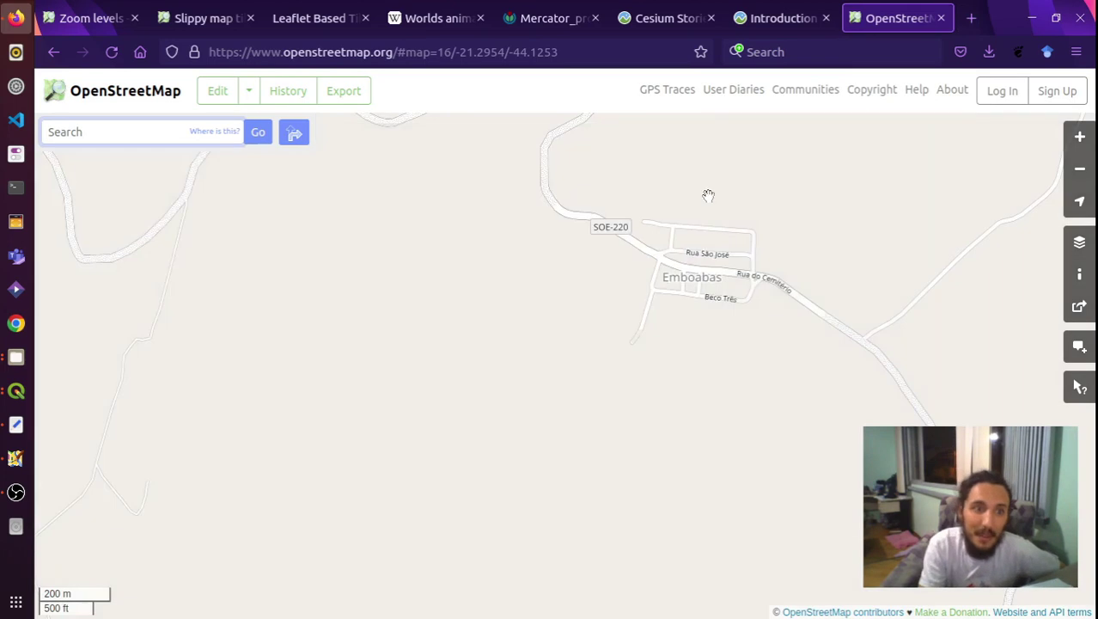
# Examine how the OpenStreetMap tiles load across southern Brazil at different zoom levels
pyautogui.scroll(-5, 699, 210)
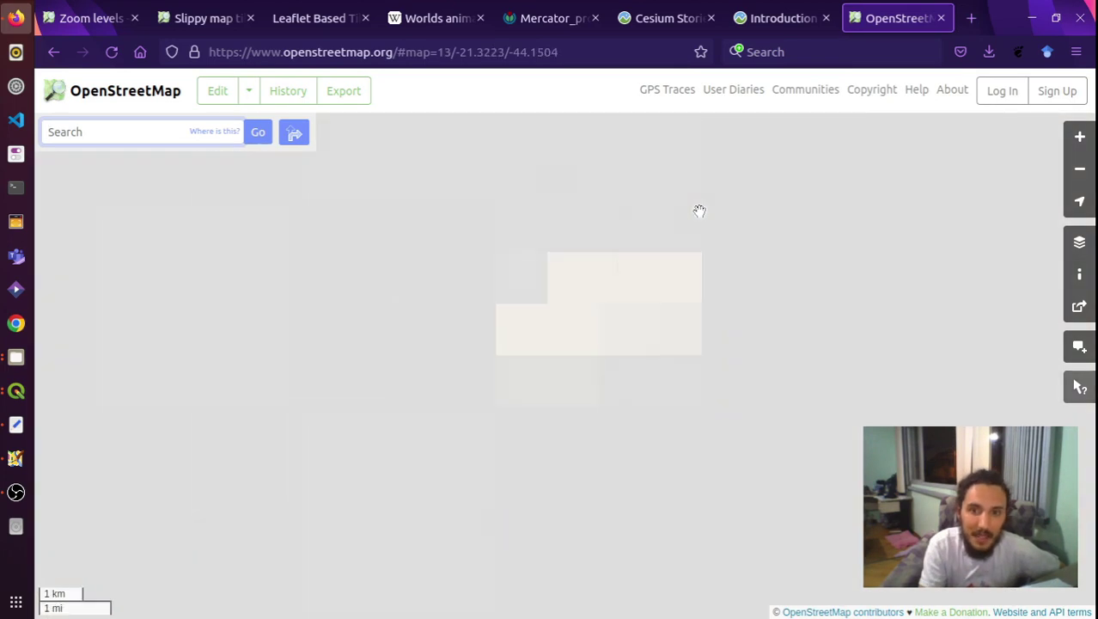
pyautogui.scroll(-4, 591, 304)
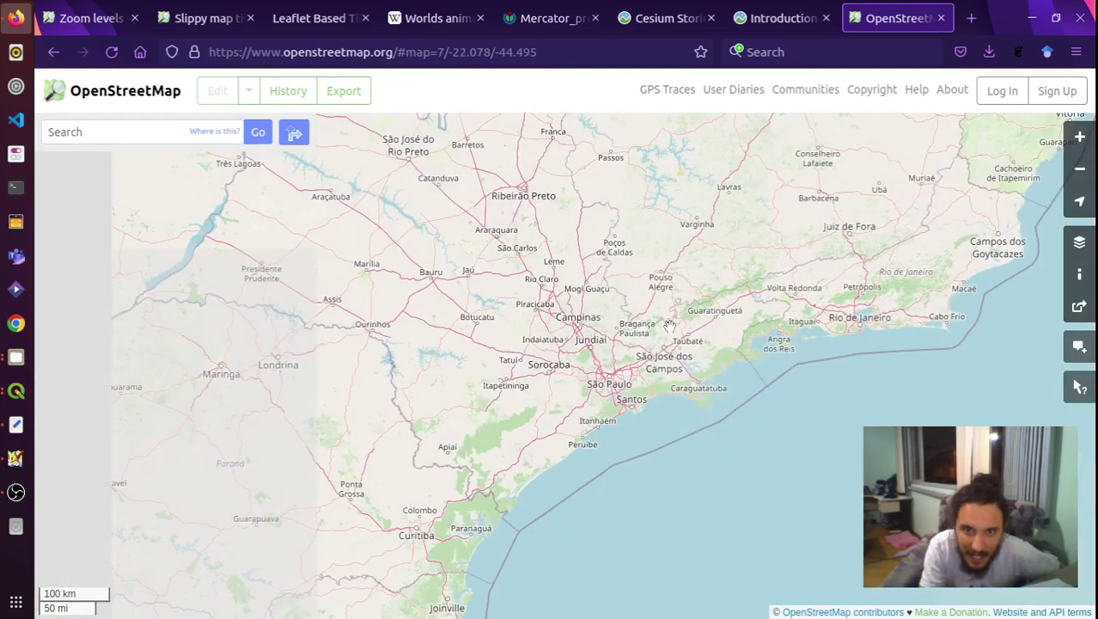
pyautogui.moveTo(572, 341); pyautogui.dragTo(700, 293)
pyautogui.scroll(3, 745, 224)
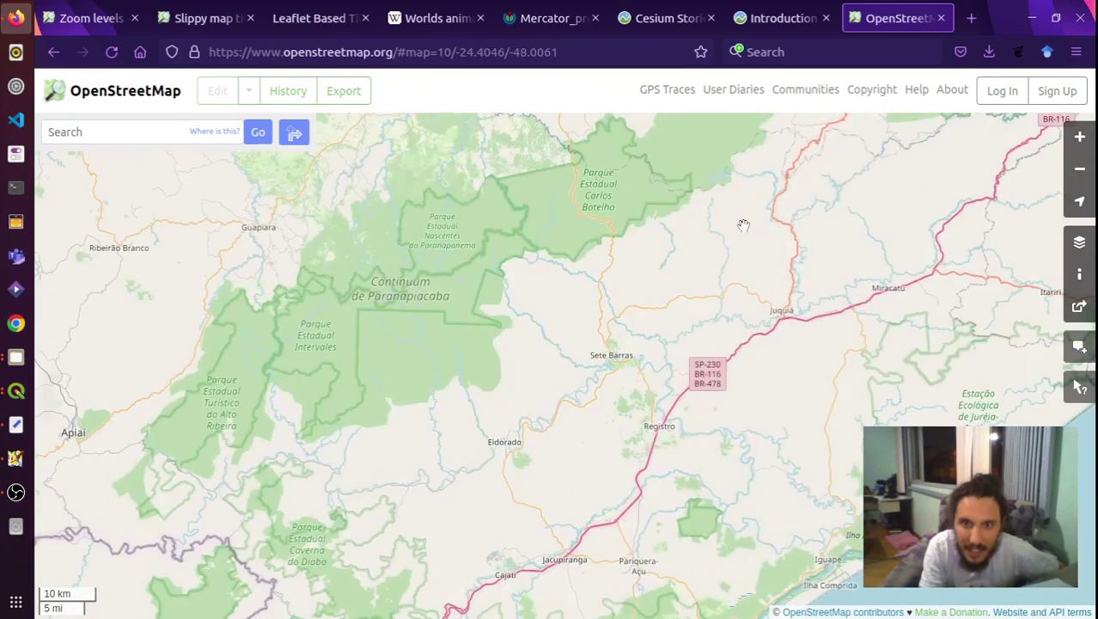
pyautogui.moveTo(741, 224); pyautogui.dragTo(699, 356)
pyautogui.scroll(2, 697, 355)
pyautogui.scroll(-5, 697, 356)
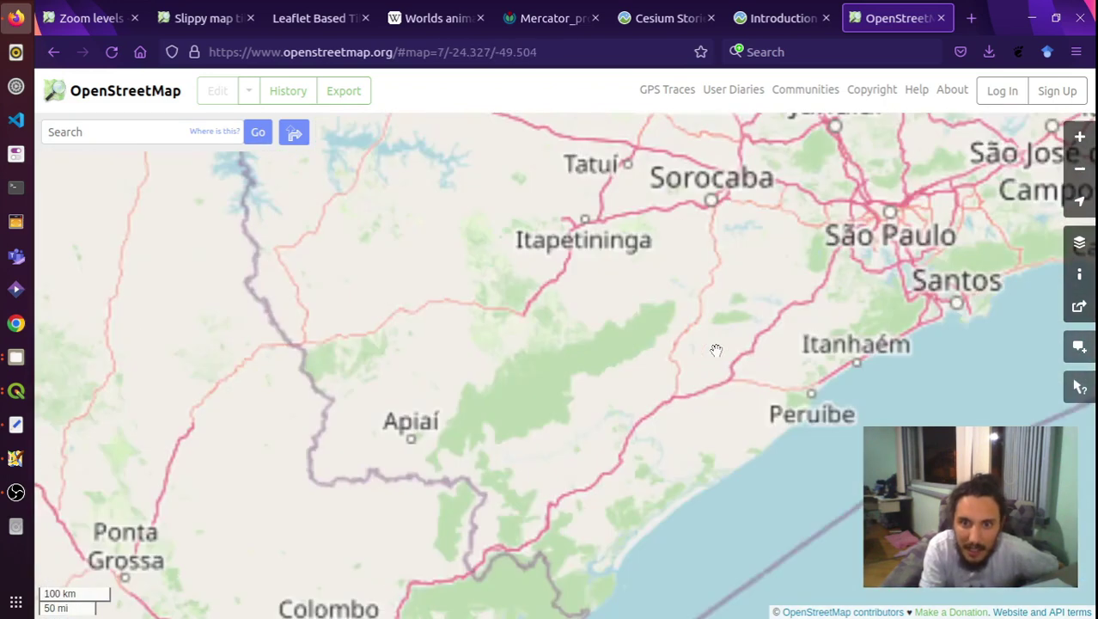
pyautogui.moveTo(716, 350); pyautogui.dragTo(814, 319)
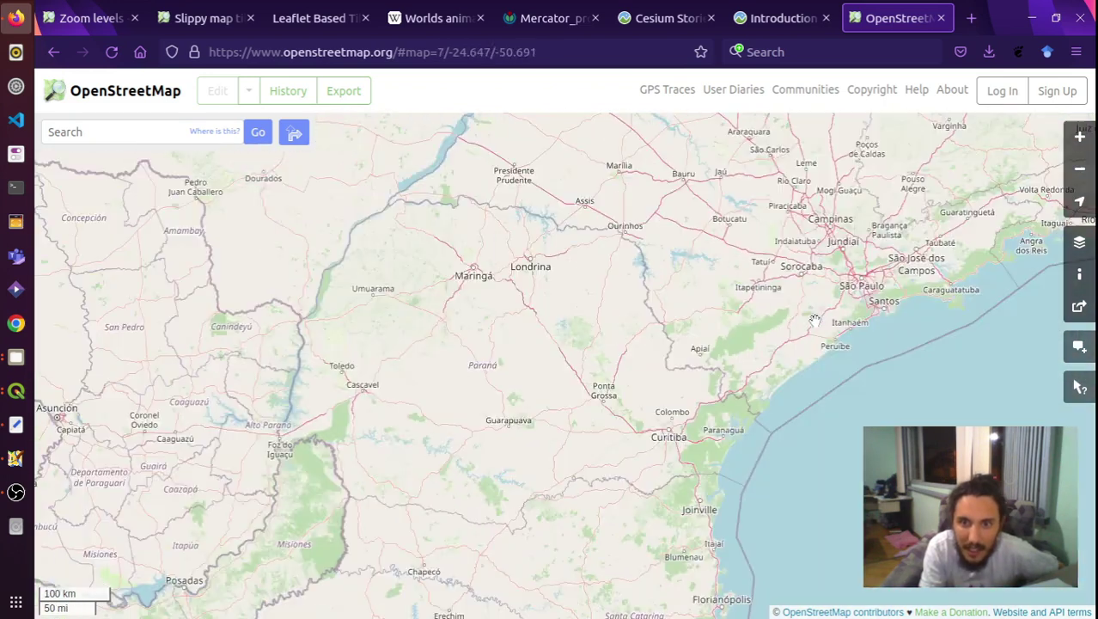
pyautogui.scroll(-2, 814, 319)
pyautogui.scroll(10, 761, 340)
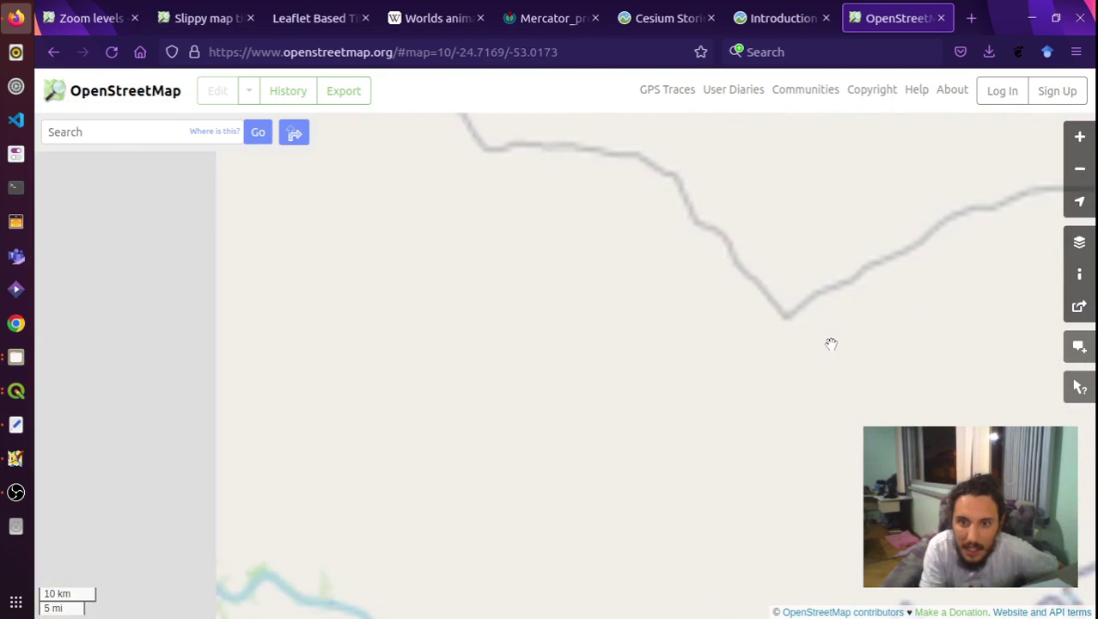
pyautogui.scroll(2, 742, 292)
pyautogui.scroll(-3, 743, 292)
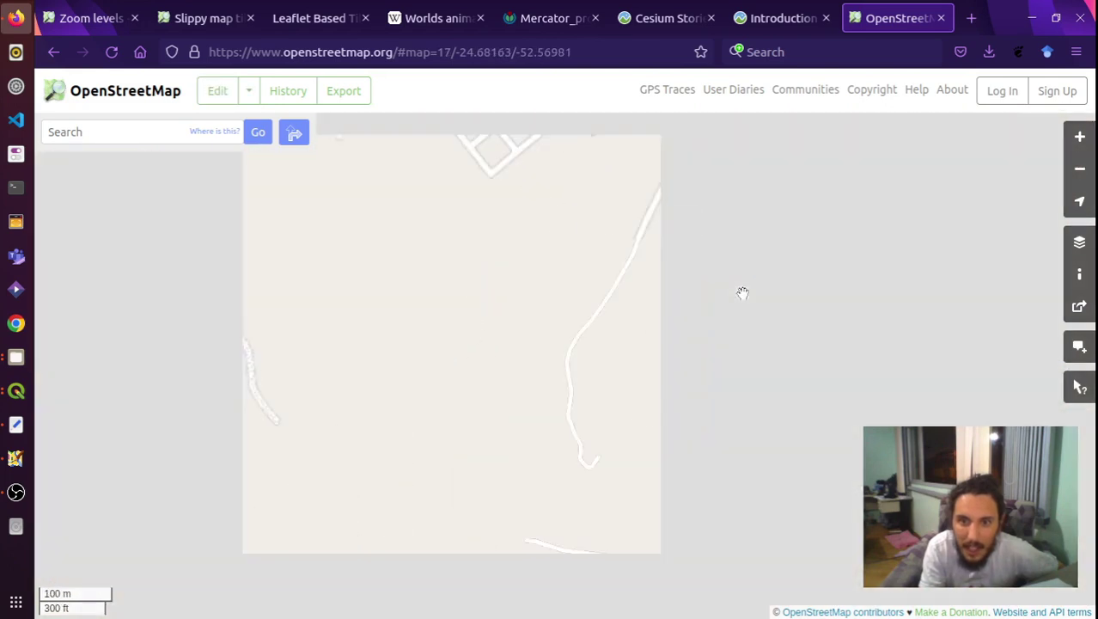
pyautogui.scroll(2, 743, 293)
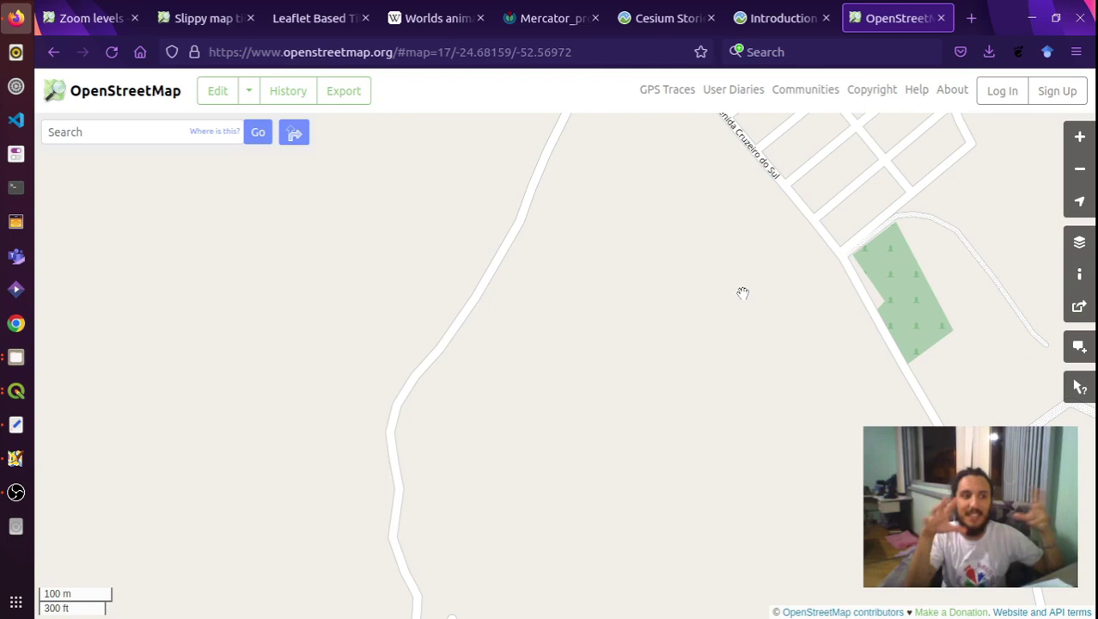
pyautogui.scroll(-5, 743, 293)
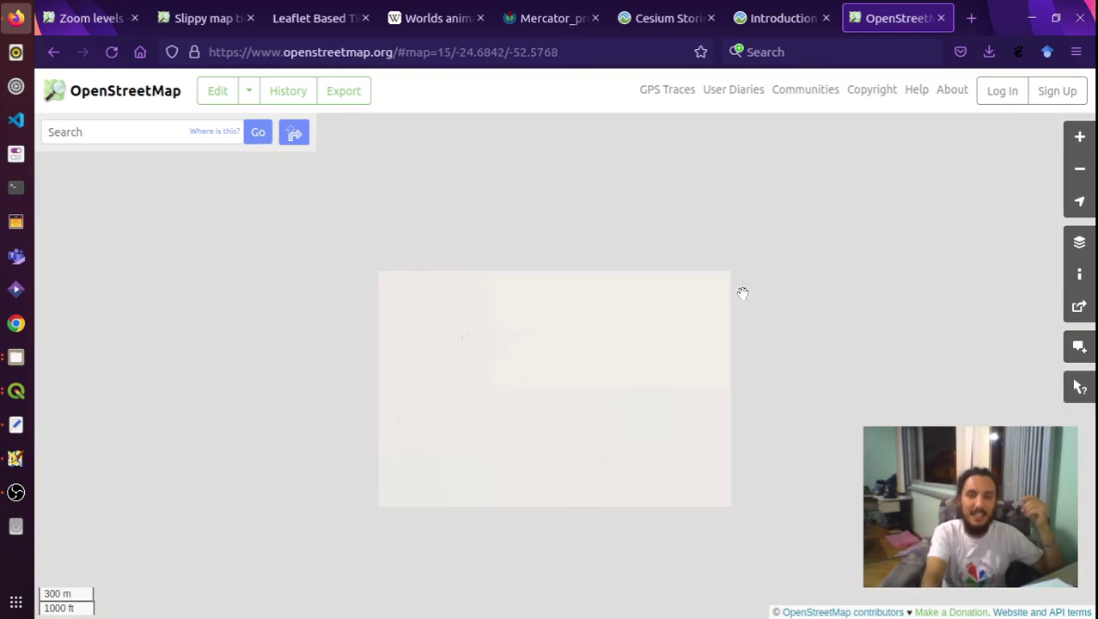
# Inspect the OpenStreetMap page's map container element with the Web Developer Tools, check it at lower zoom levels, and close the tools
pyautogui.click(1077, 53)
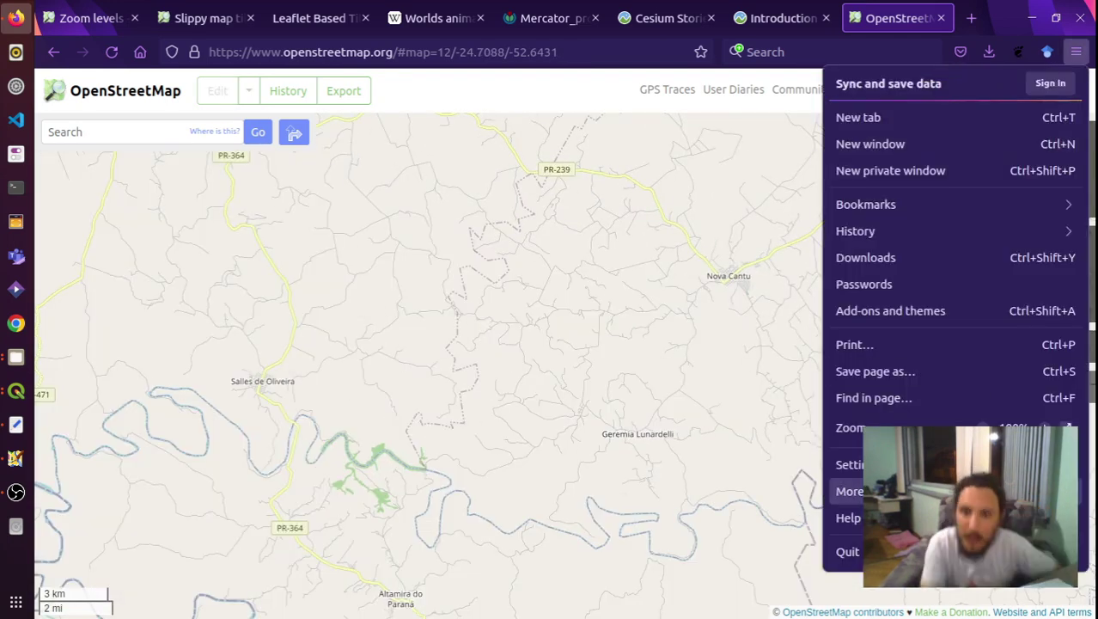
pyautogui.click(894, 491)
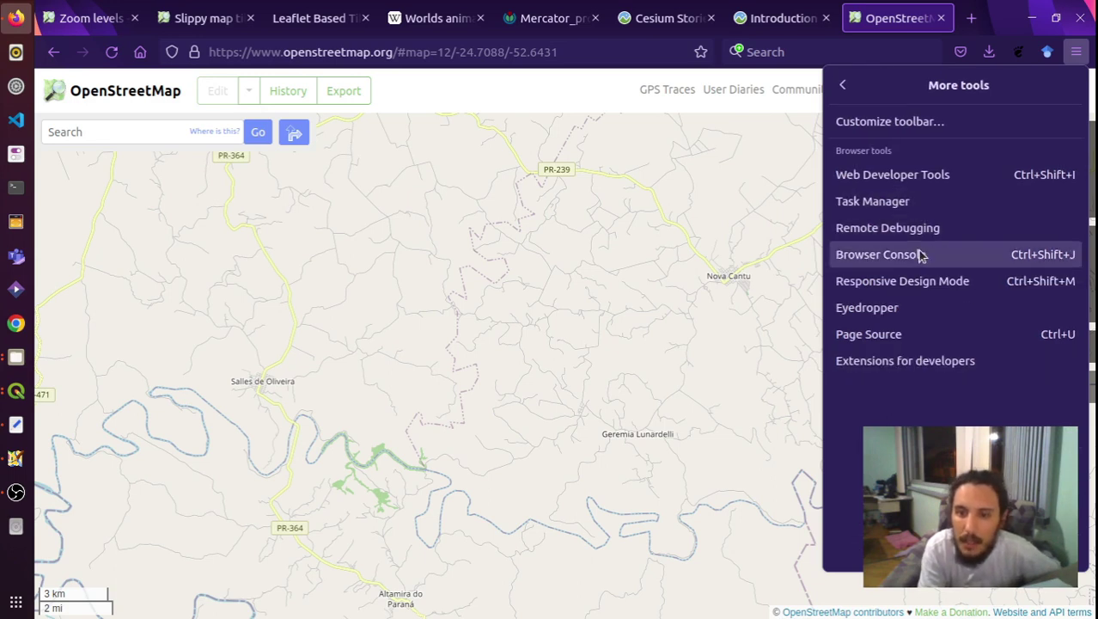
pyautogui.click(938, 178)
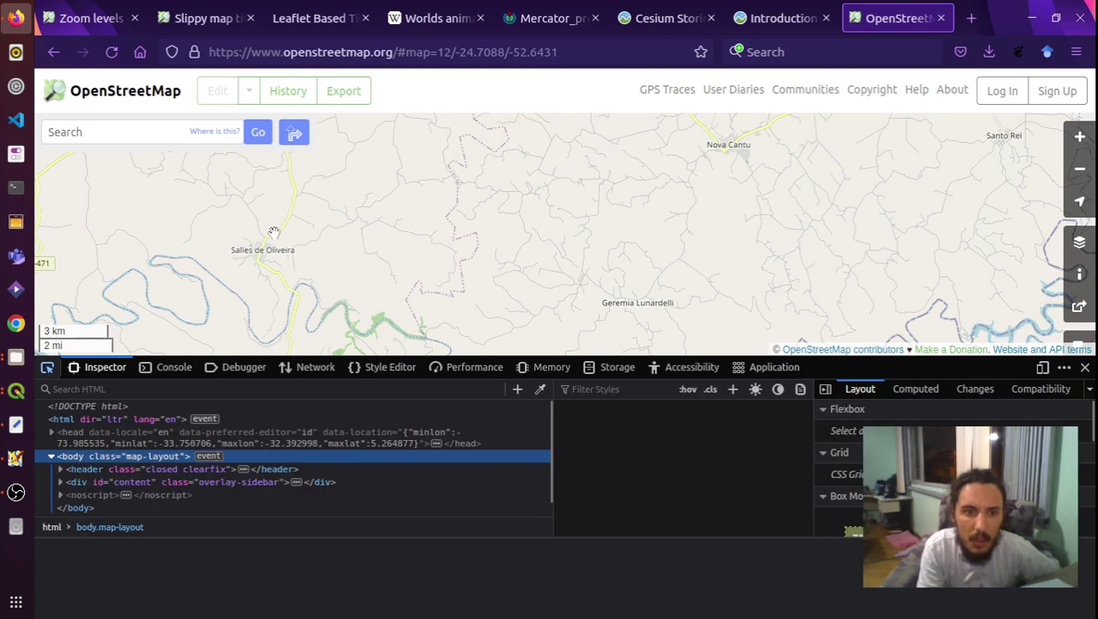
pyautogui.press('Escape')
pyautogui.hotkey('ctrl', 'shift', 'c')
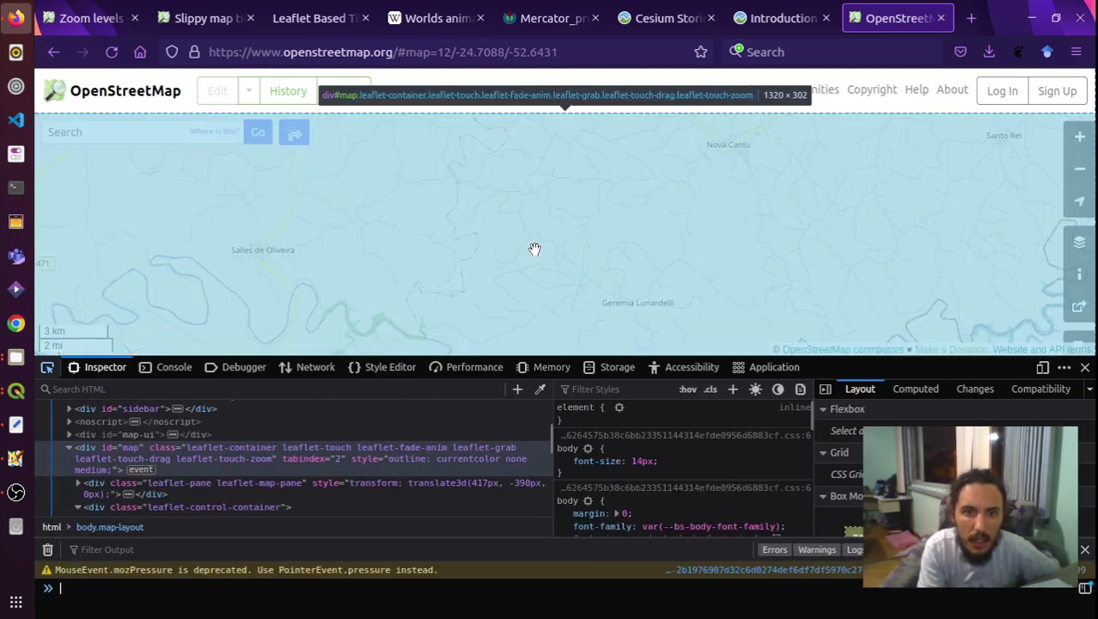
pyautogui.scroll(-3, 409, 228)
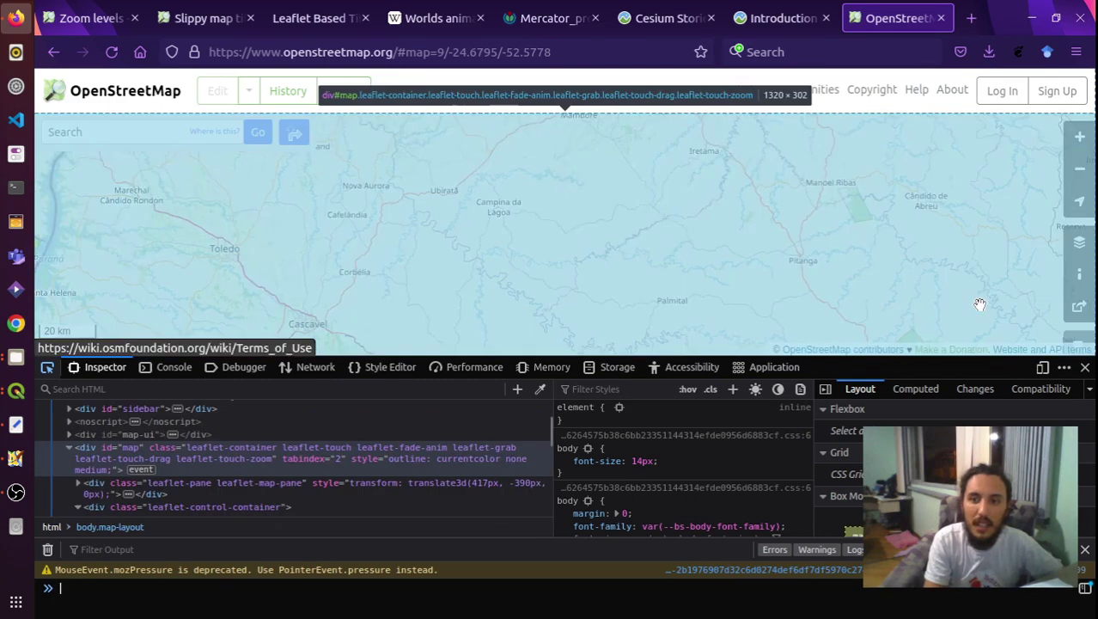
pyautogui.scroll(-1, 978, 305)
pyautogui.scroll(-2, 978, 306)
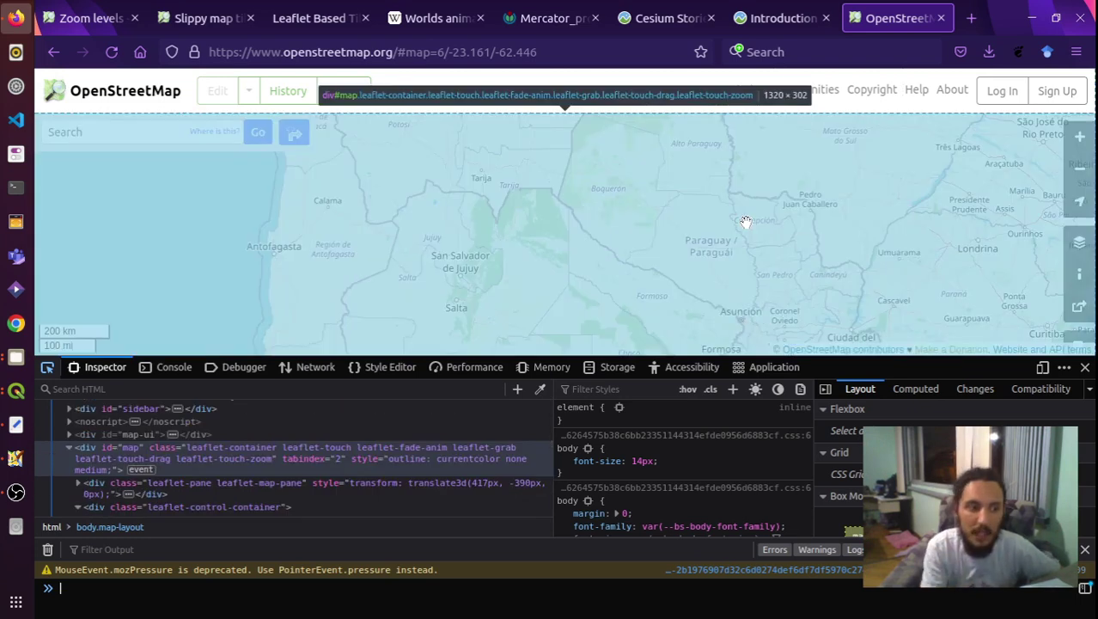
pyautogui.click(1085, 367)
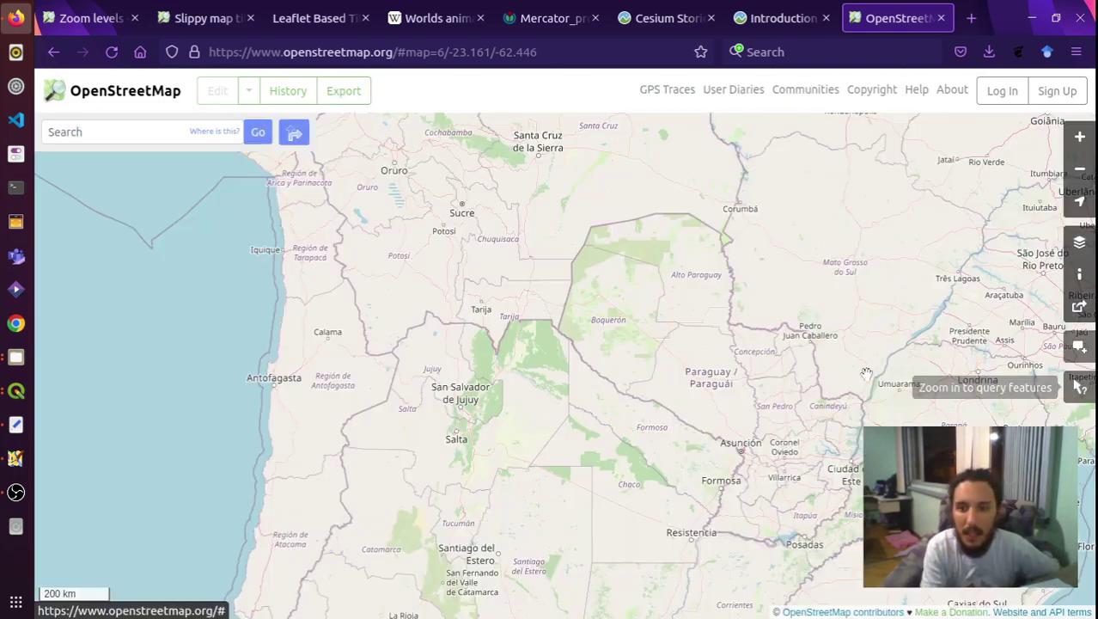
pyautogui.moveTo(781, 311); pyautogui.dragTo(680, 280)
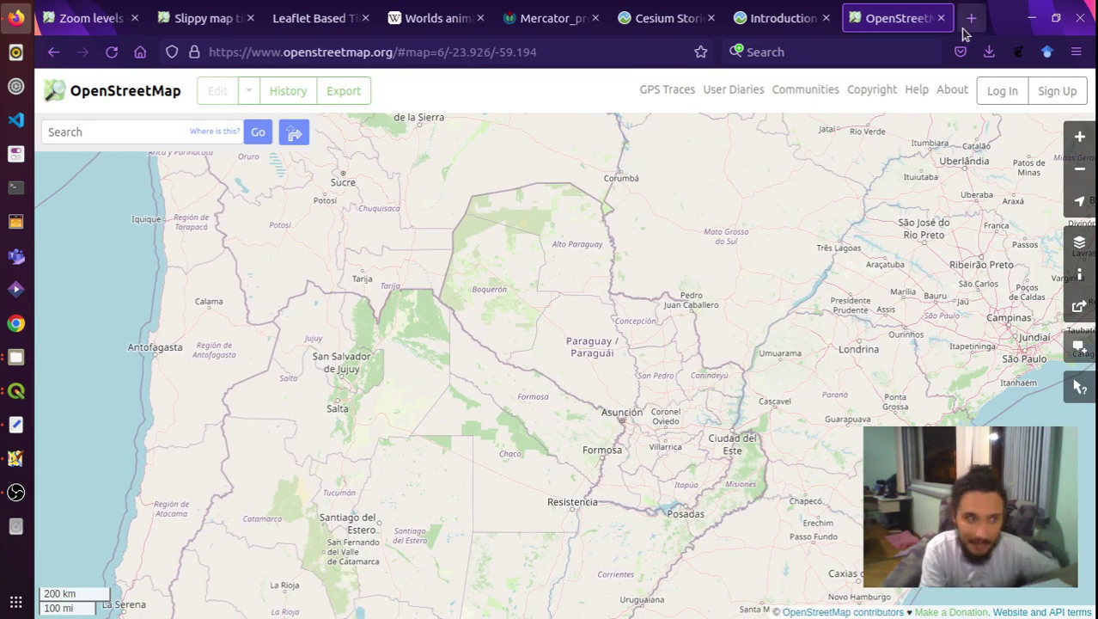
pyautogui.click(1076, 52)
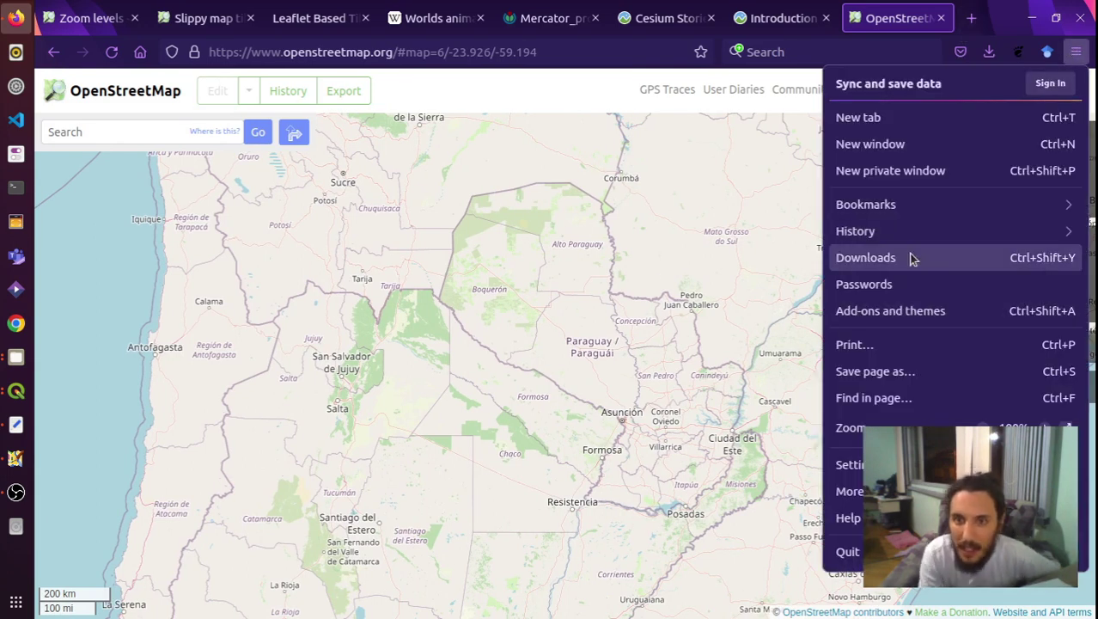
pyautogui.click(867, 257)
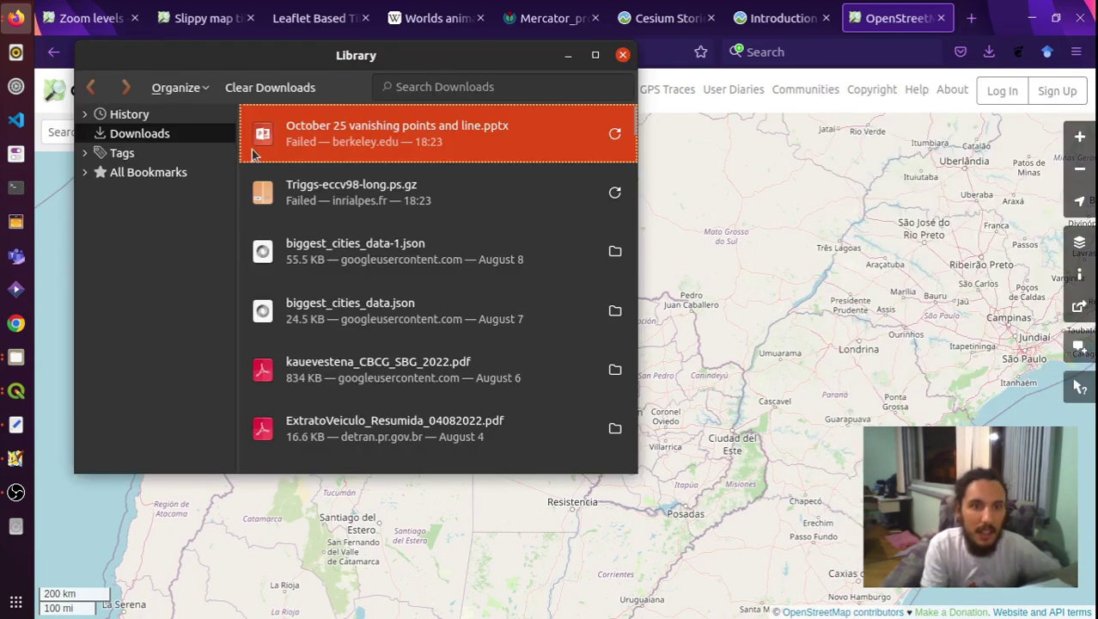
pyautogui.click(622, 56)
# Save the complete OpenStreetMap page as OpenStreetMap_t1.html in Downloads without replacing the existing file, and show it in its folder
pyautogui.click(1076, 52)
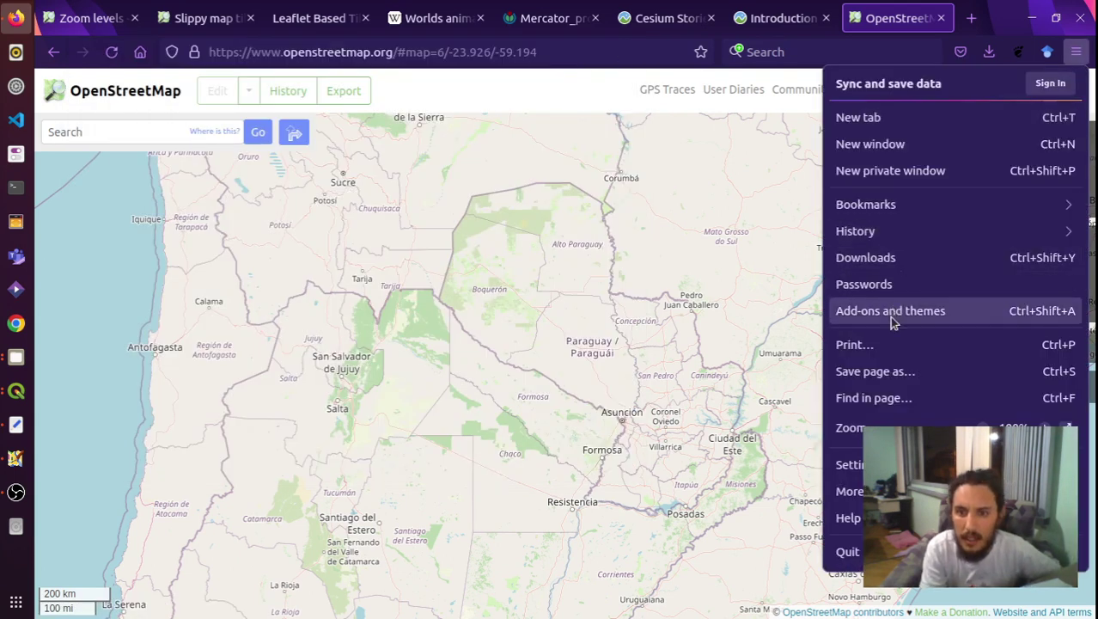
pyautogui.click(876, 371)
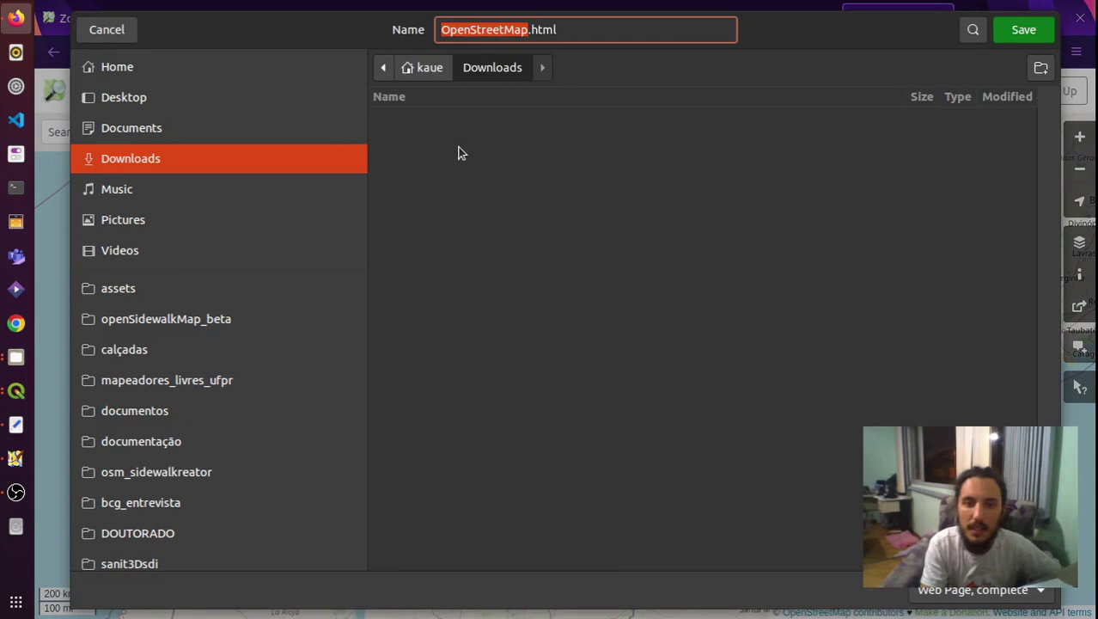
pyautogui.click(1027, 43)
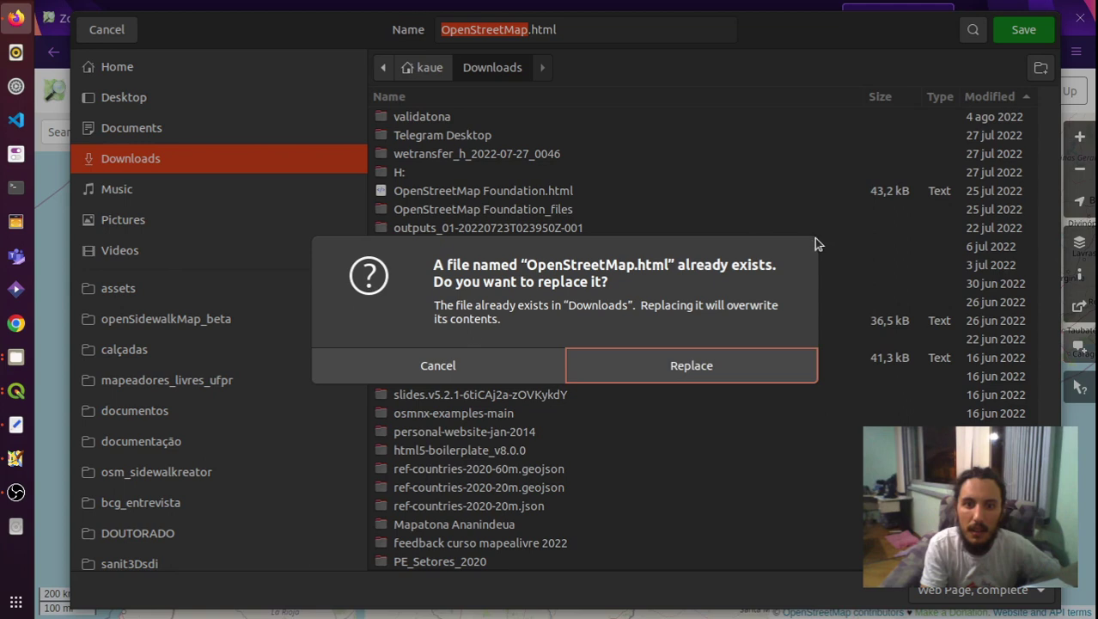
pyautogui.click(439, 366)
pyautogui.click(535, 29)
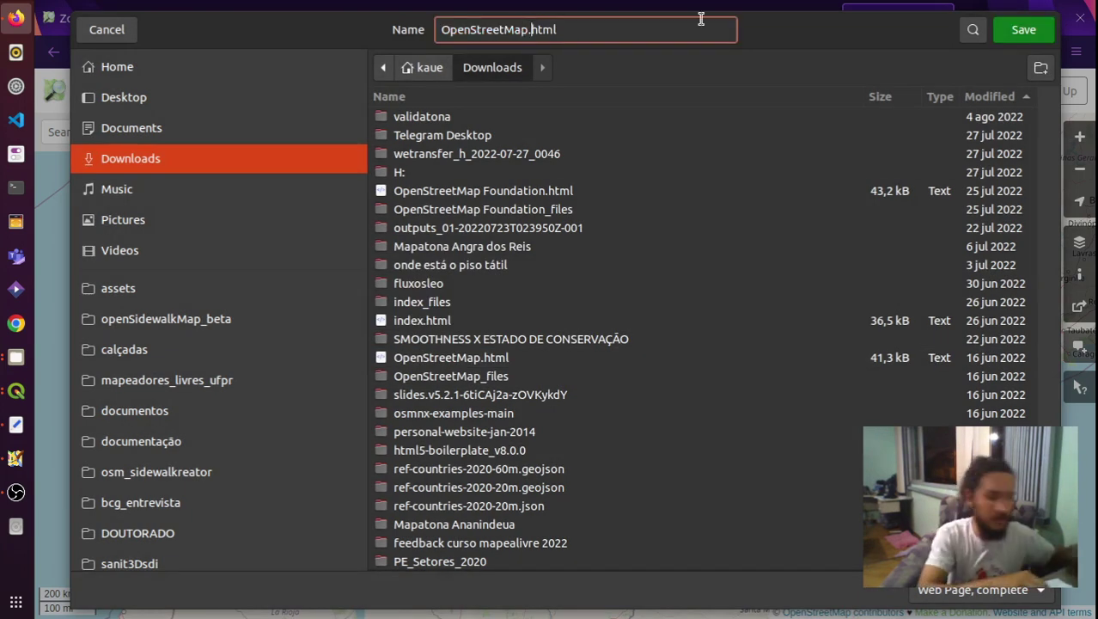
pyautogui.write('_t1')
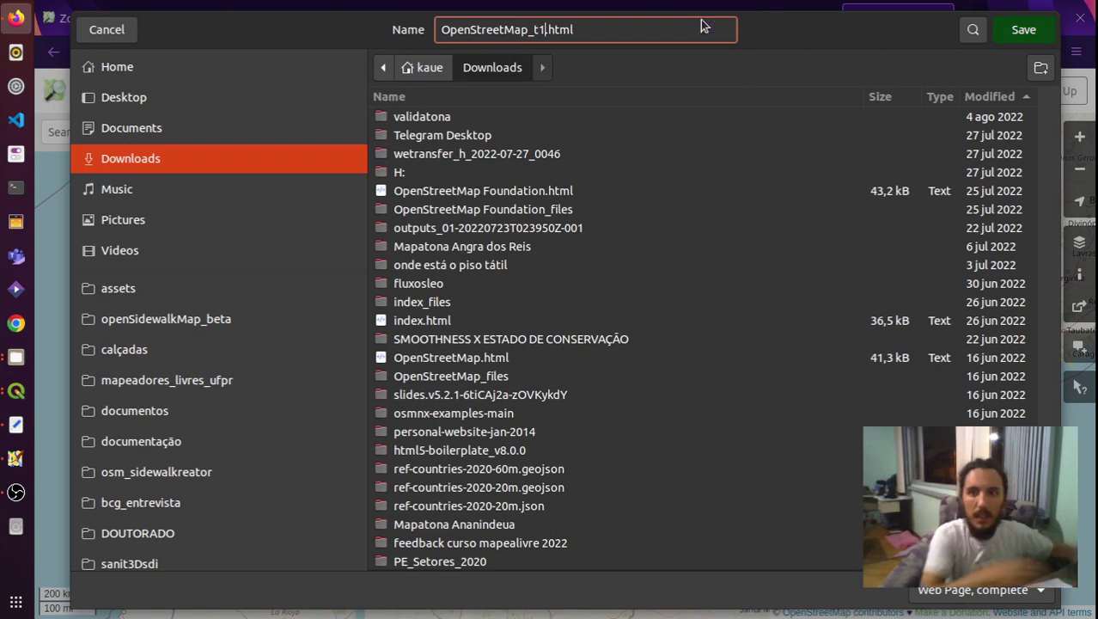
pyautogui.press('Return')
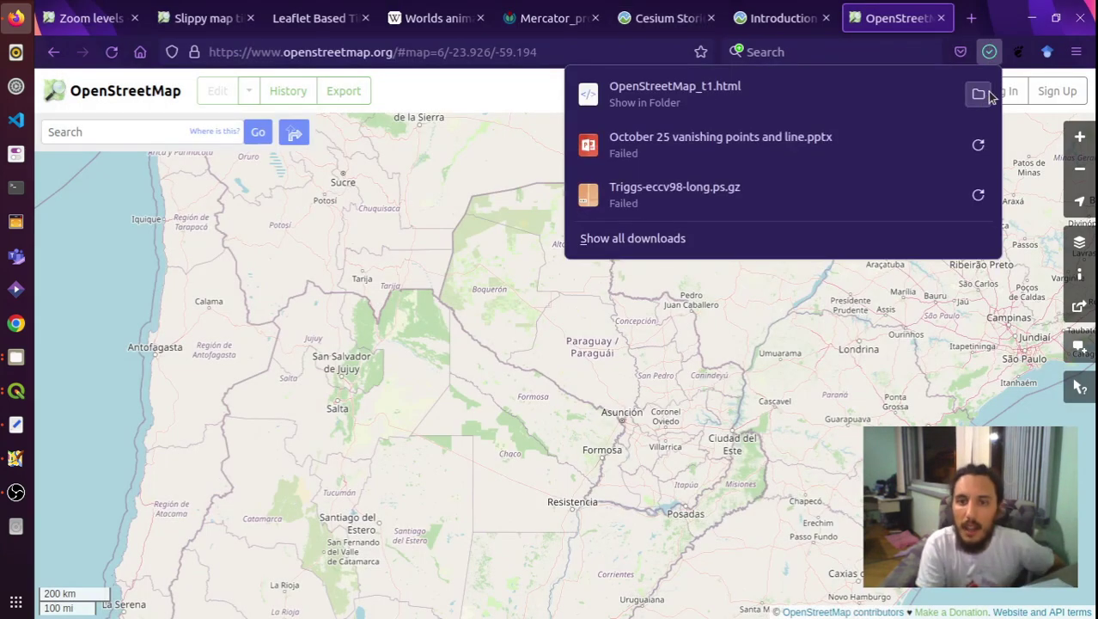
pyautogui.click(979, 95)
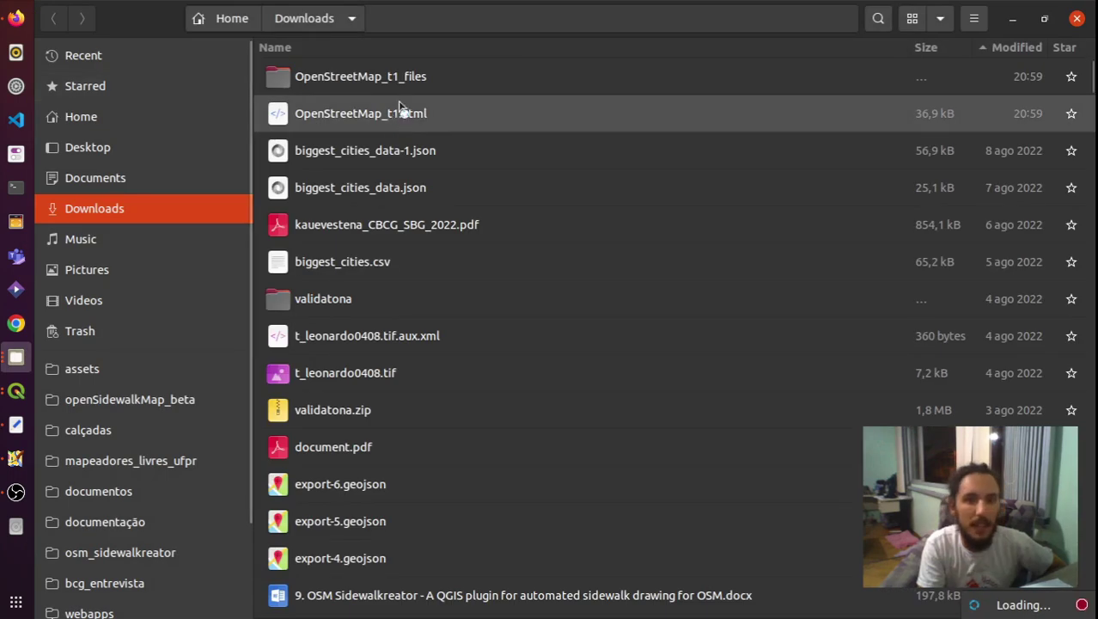
# Open the OpenStreetMap_t1_files folder, browse its saved map tiles starting from 35.png, and close the image viewer and folder window
pyautogui.doubleClick(419, 86)
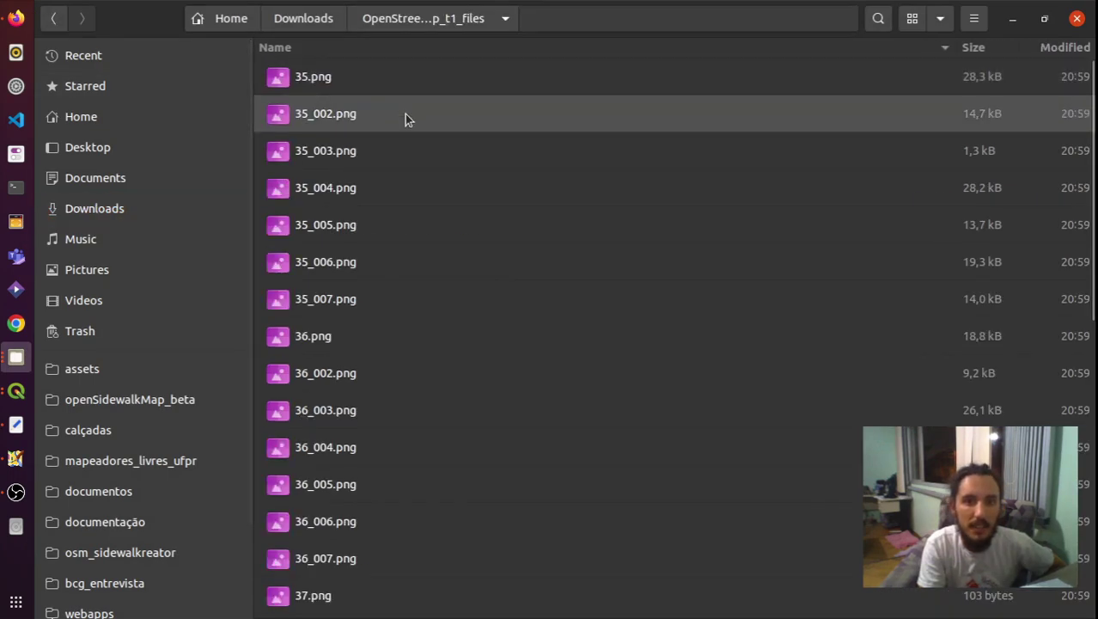
pyautogui.scroll(-8, 408, 115)
pyautogui.scroll(1, 405, 113)
pyautogui.scroll(-1, 405, 113)
pyautogui.scroll(9, 405, 114)
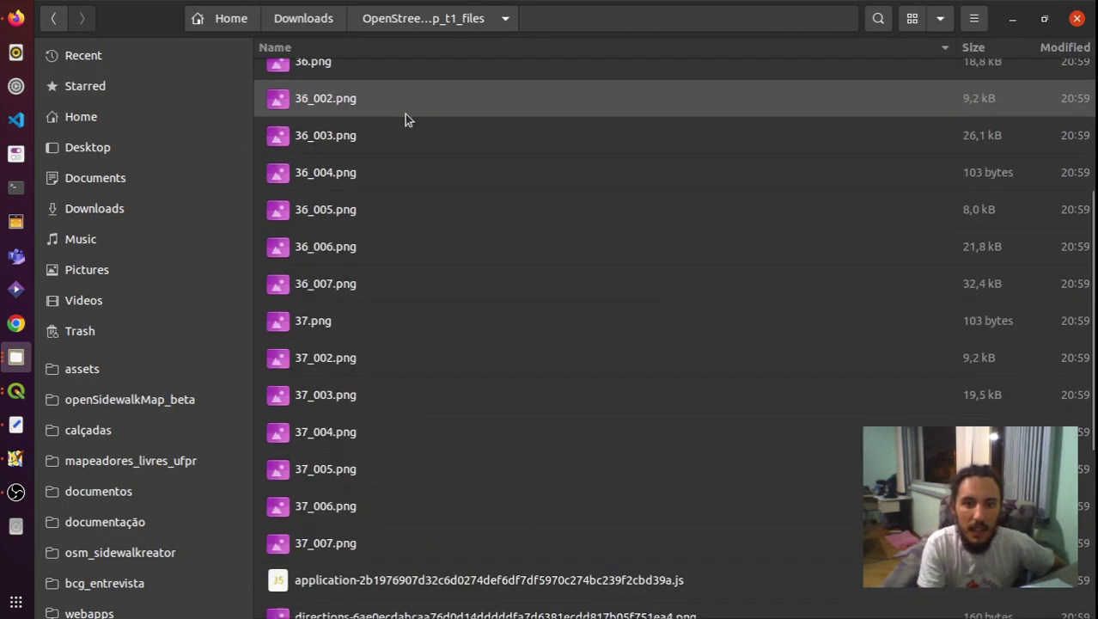
pyautogui.doubleClick(404, 76)
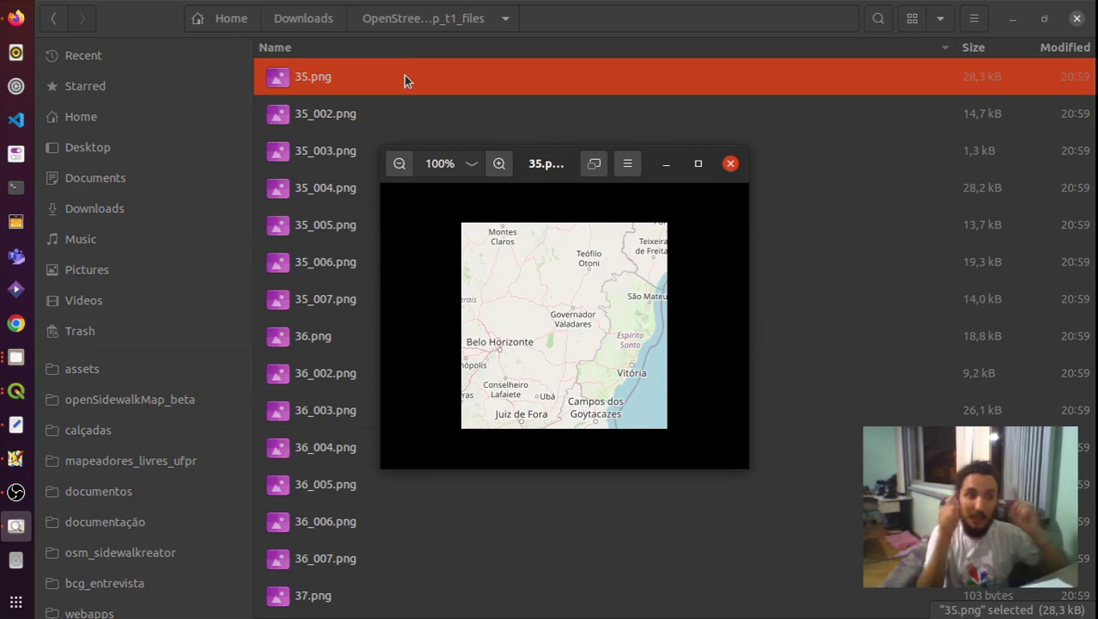
pyautogui.press('Right')
pyautogui.press('Right')
pyautogui.press('Right')
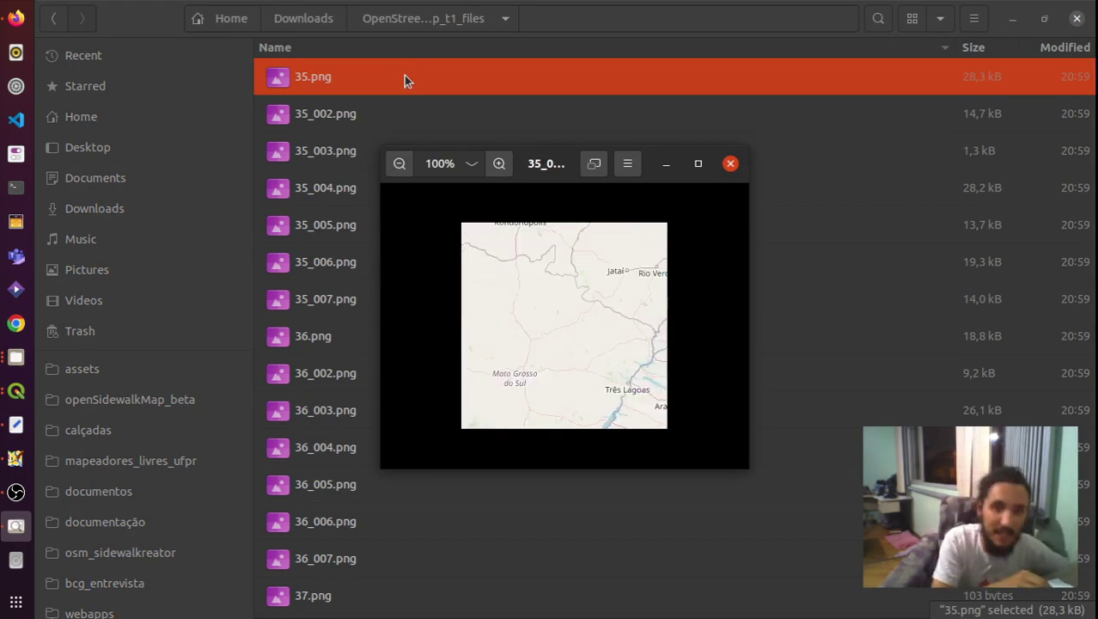
pyautogui.press('Right')
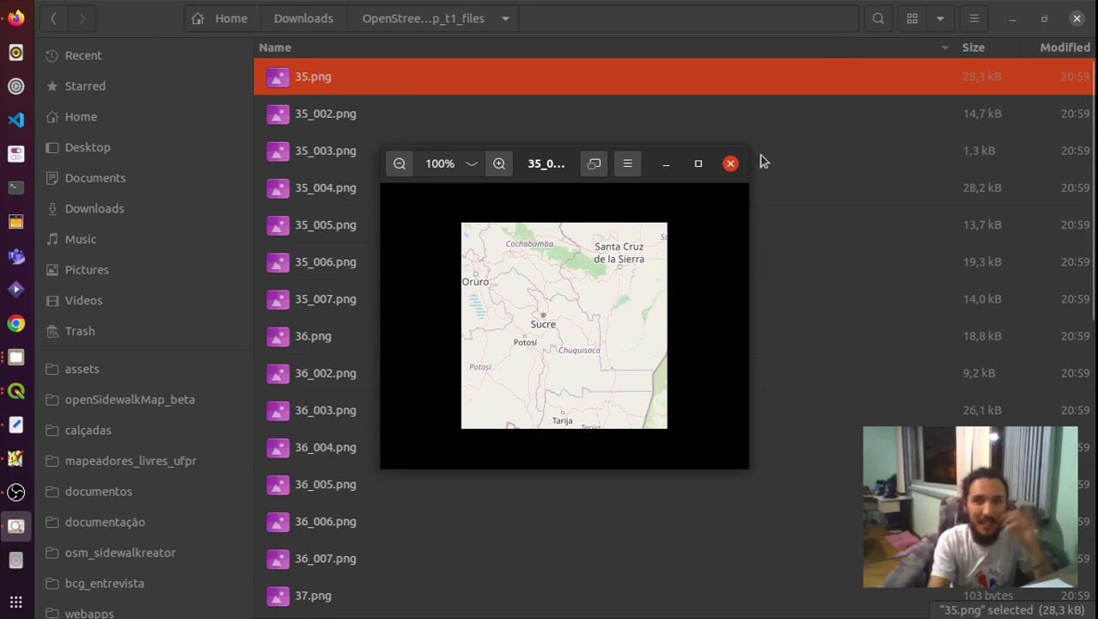
pyautogui.click(731, 163)
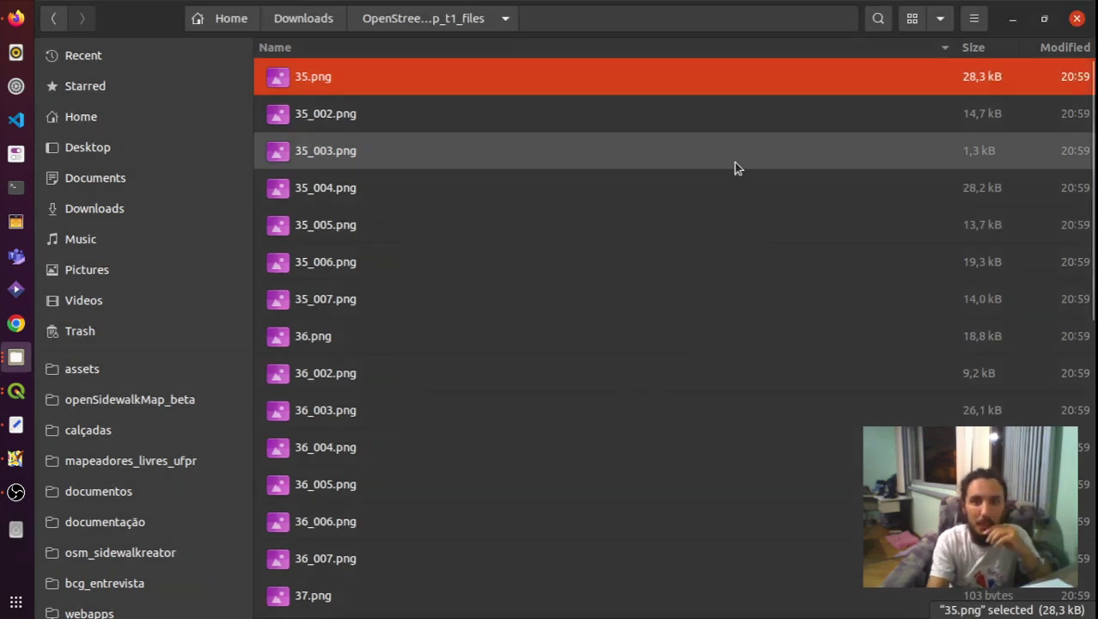
pyautogui.click(1077, 18)
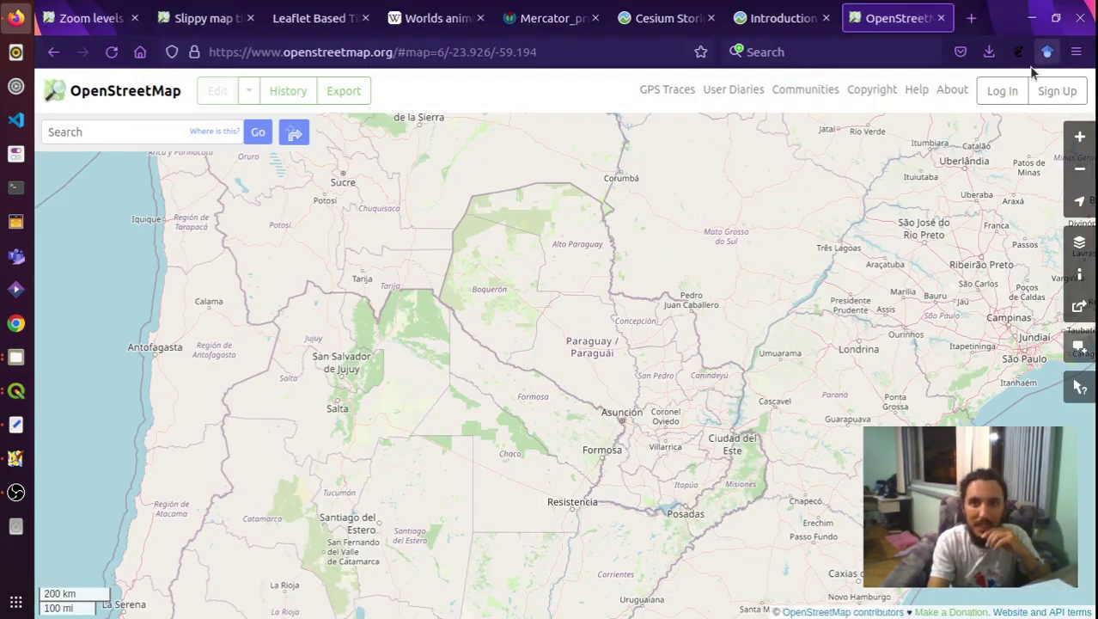
# Switch to QGIS, review the QTiles tileset, extent and zoom settings, and close the dialog
pyautogui.click(16, 391)
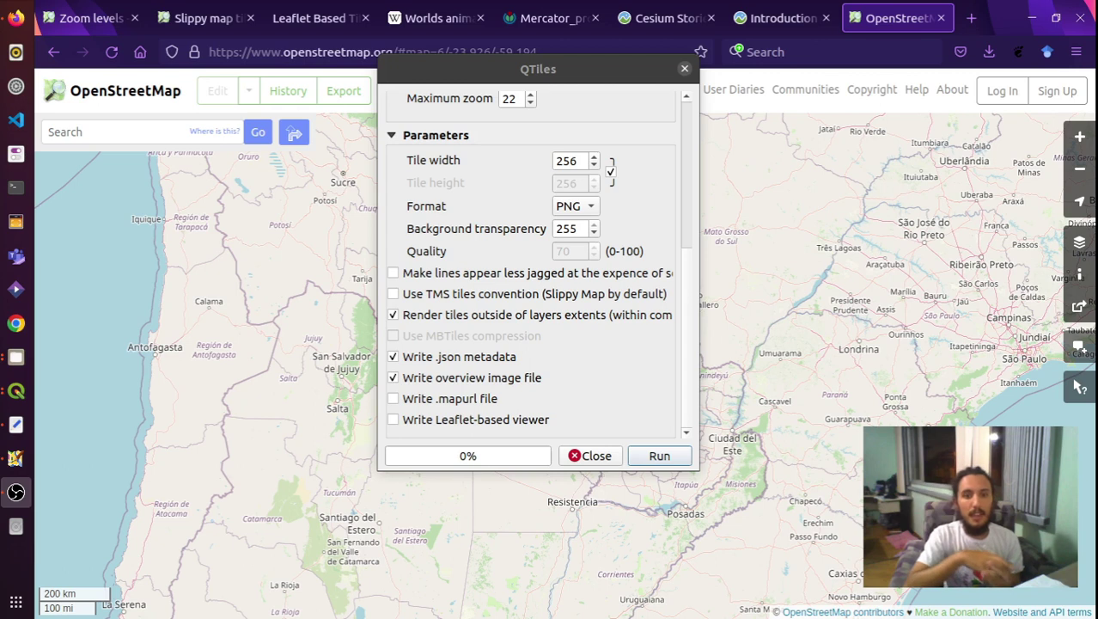
pyautogui.click(17, 392)
pyautogui.click(23, 397)
pyautogui.click(122, 356)
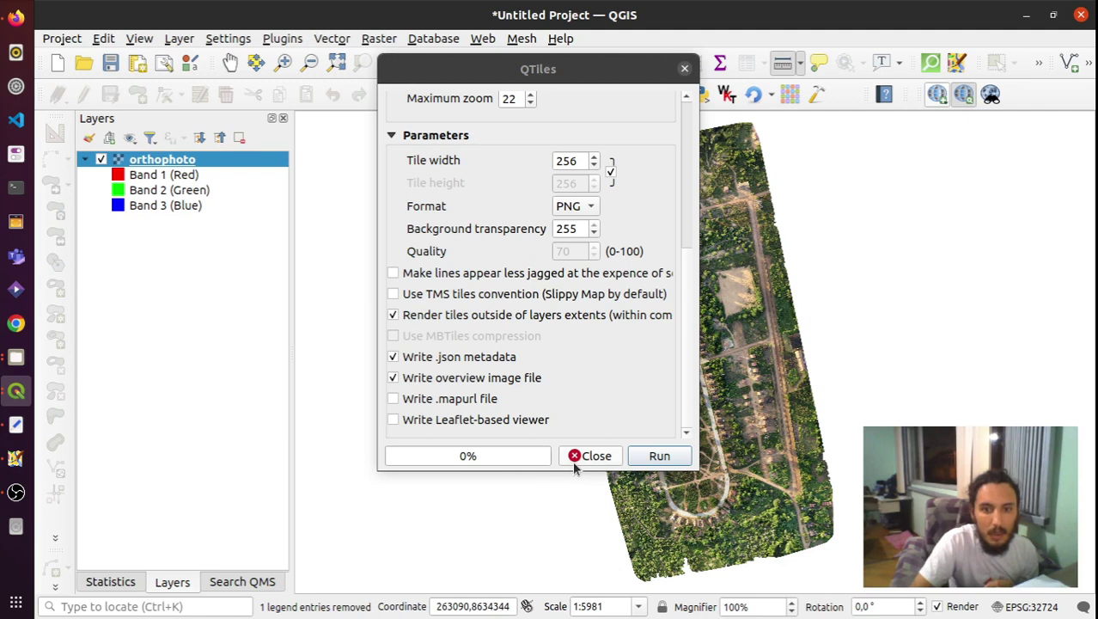
pyautogui.scroll(6, 605, 389)
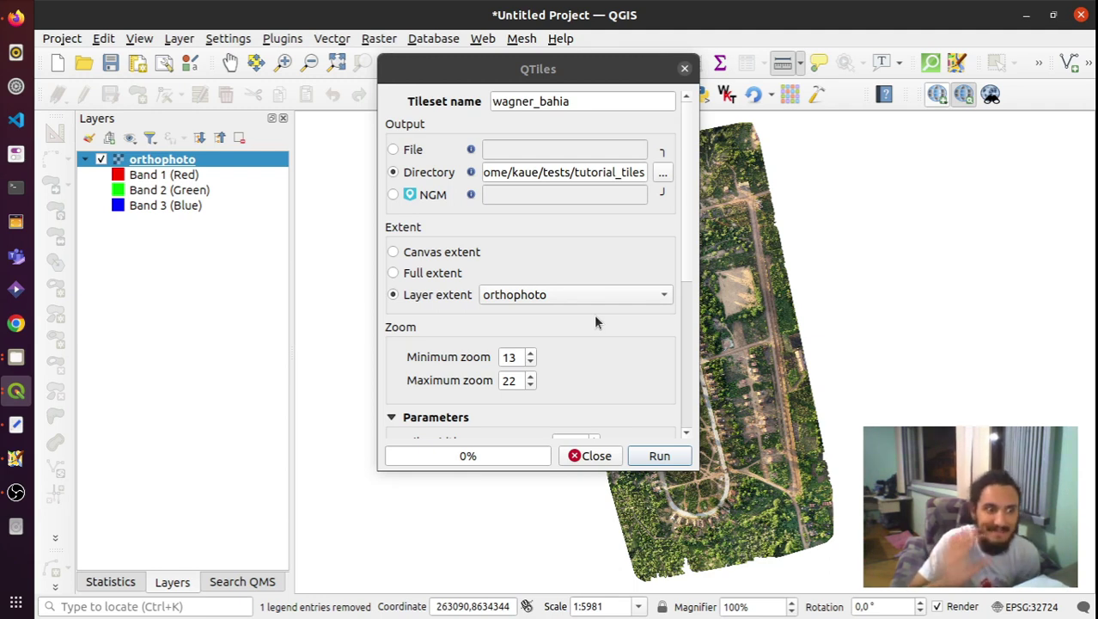
pyautogui.click(601, 457)
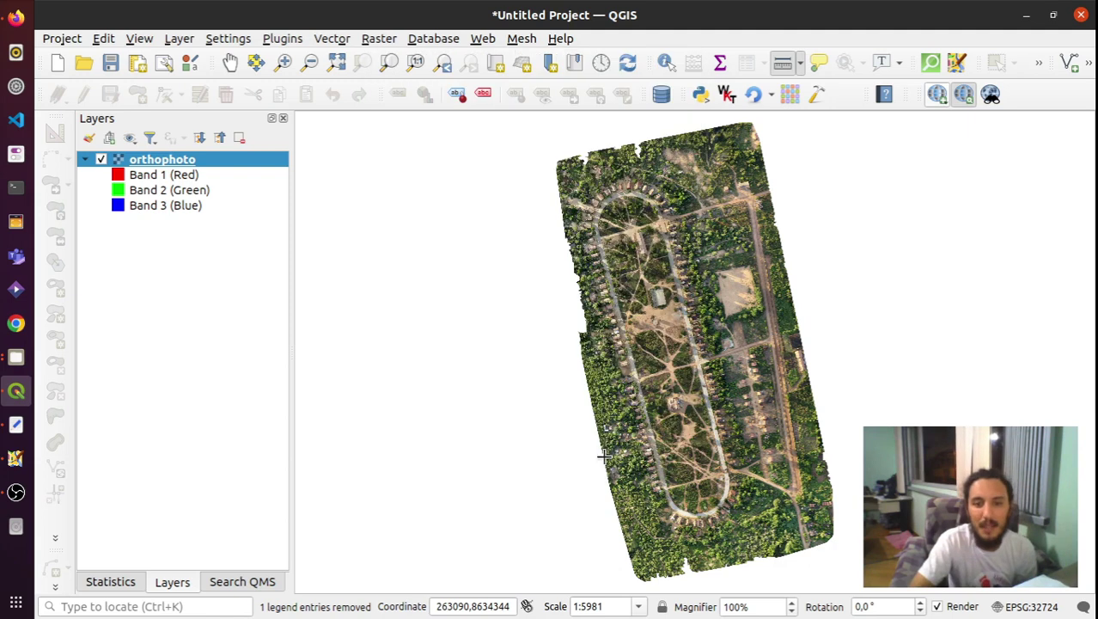
# Switch to the file manager and open tile folder 1617437 under tests/tutorial_tiles/wagner_bahia/22
pyautogui.click(15, 356)
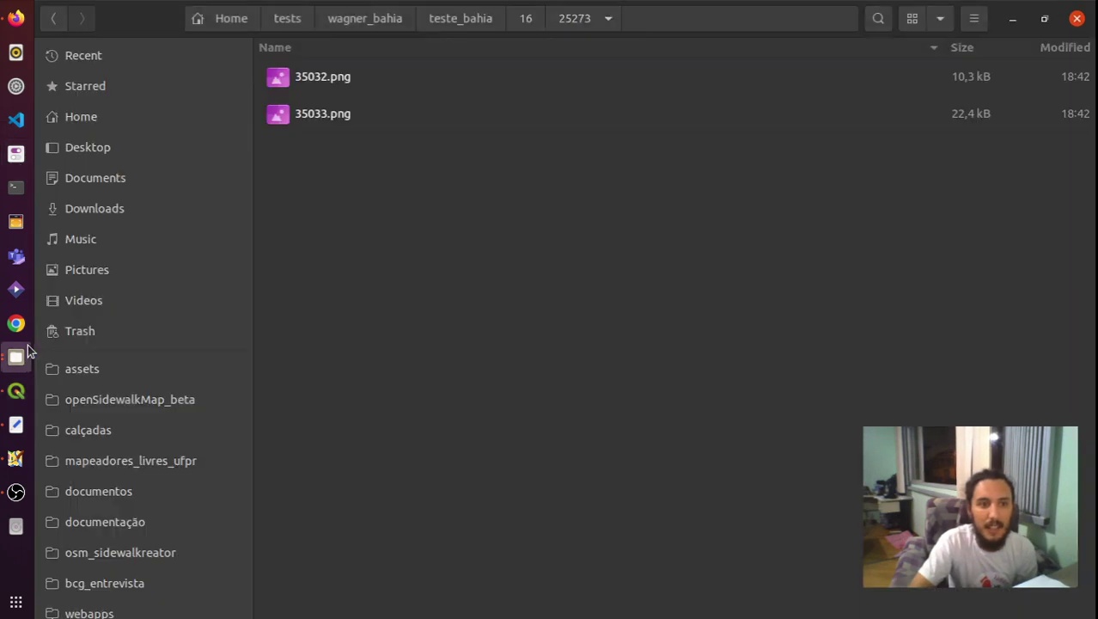
pyautogui.click(307, 19)
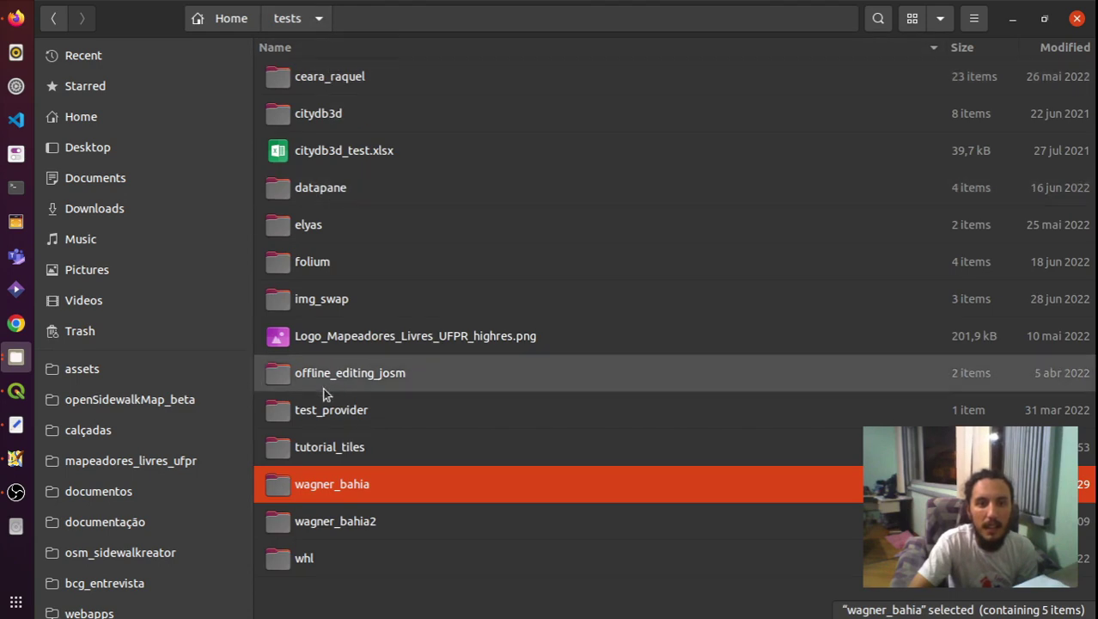
pyautogui.doubleClick(320, 447)
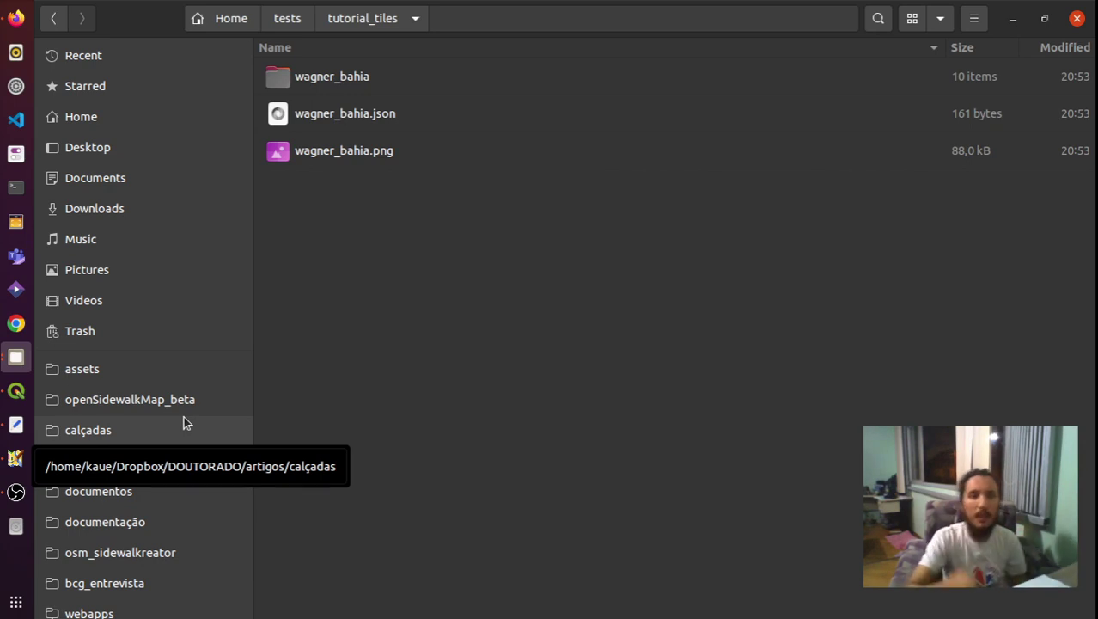
pyautogui.click(383, 90)
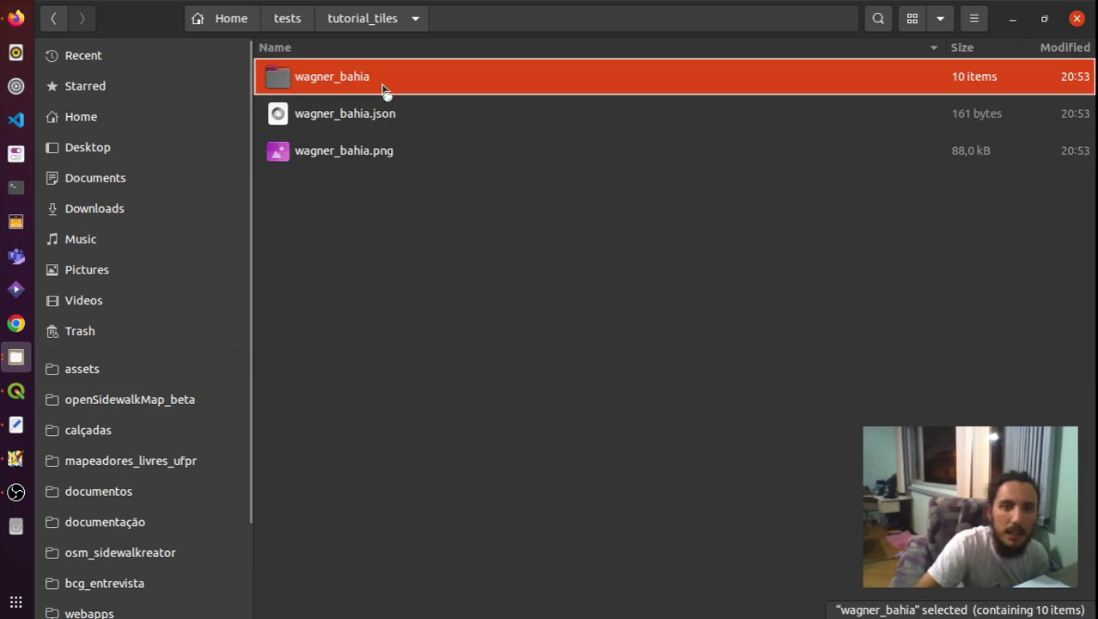
pyautogui.doubleClick(384, 92)
pyautogui.doubleClick(363, 407)
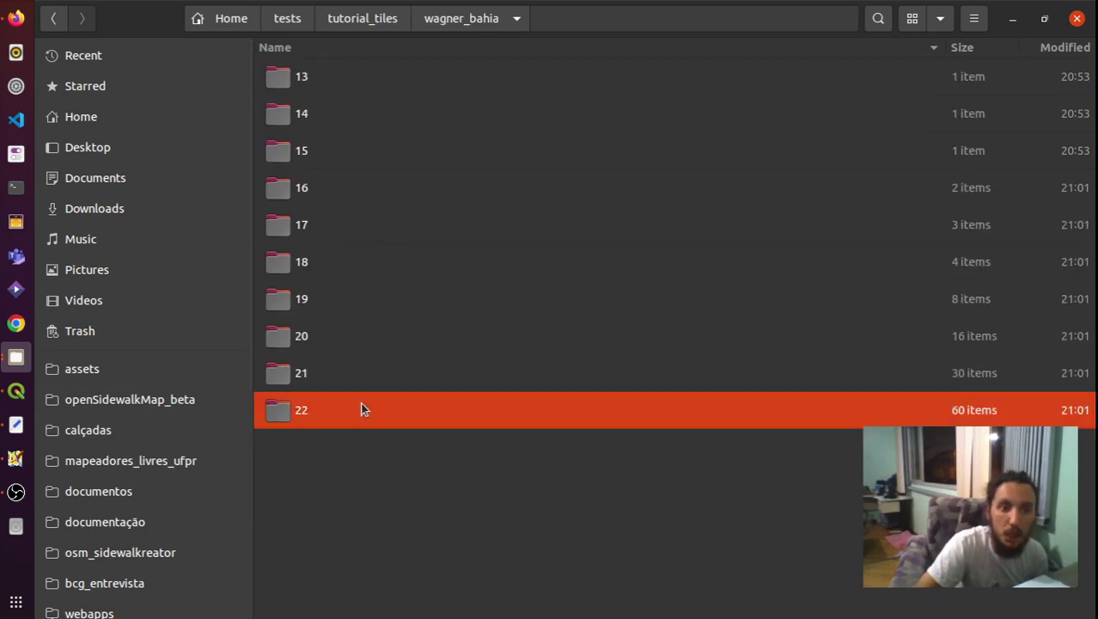
pyautogui.scroll(-3, 360, 368)
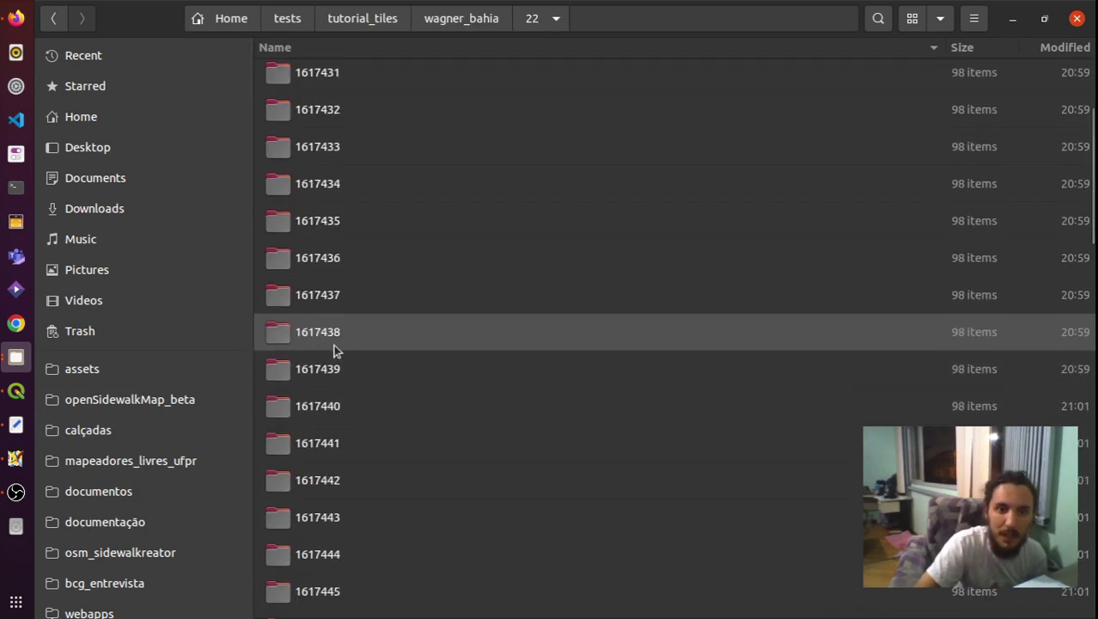
pyautogui.doubleClick(348, 298)
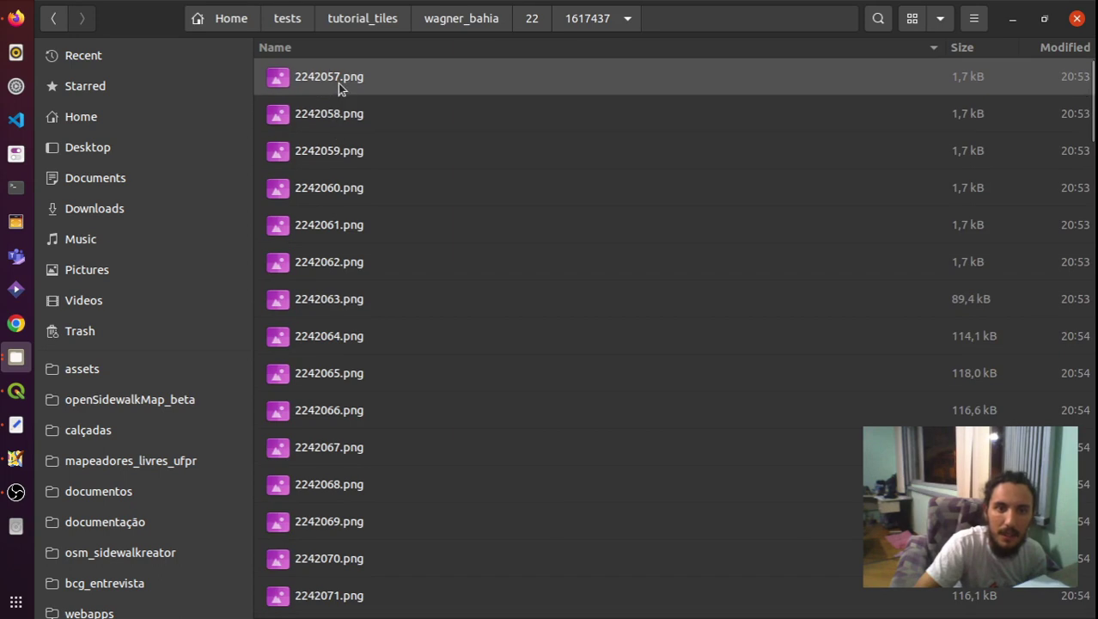
# Examine the rendered orthophoto tiles one after another, starting from 2242057.png, and close the image viewer
pyautogui.doubleClick(337, 84)
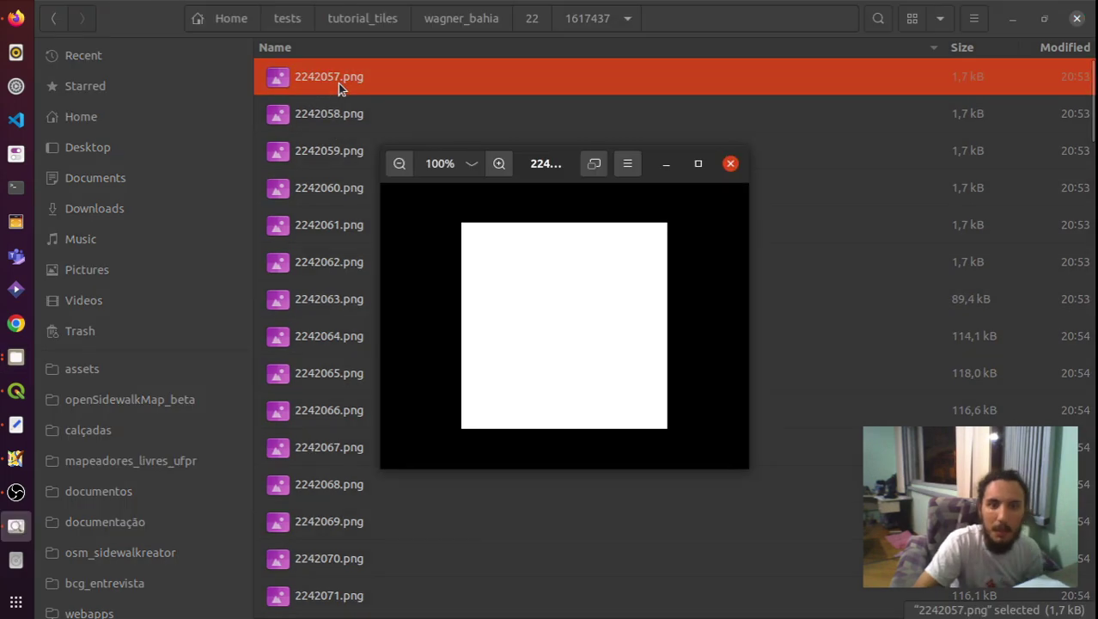
pyautogui.press('Right')
pyautogui.press('Right')
pyautogui.press('Right')
pyautogui.press('Right')
pyautogui.press('Right')
pyautogui.press('Right')
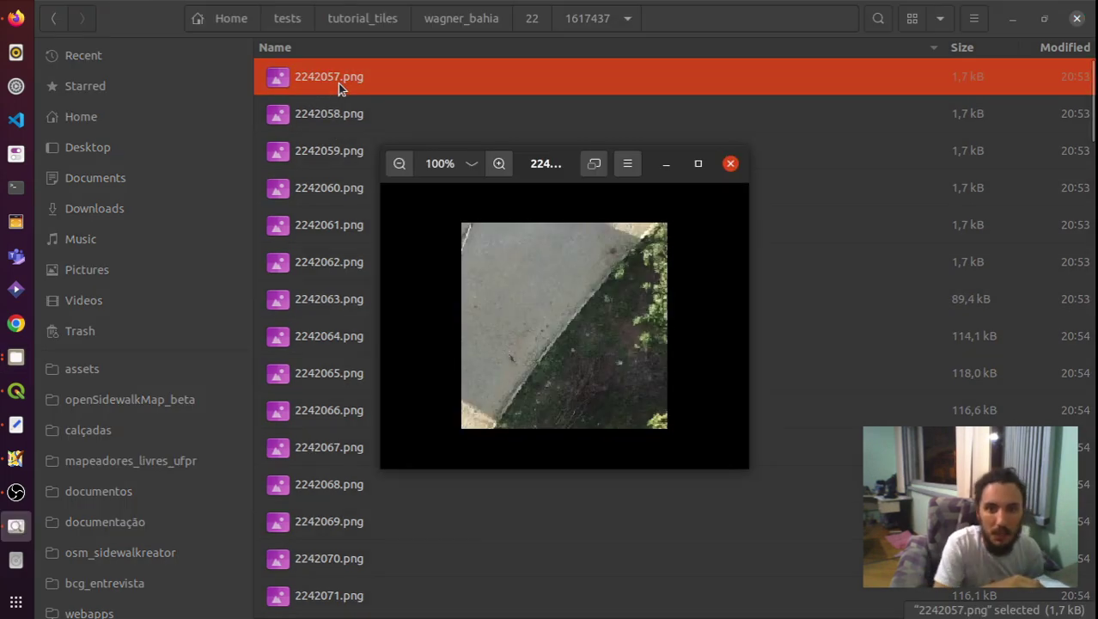
pyautogui.press('Right')
pyautogui.press('Right')
pyautogui.press('Right')
pyautogui.press('Right')
pyautogui.press('Right')
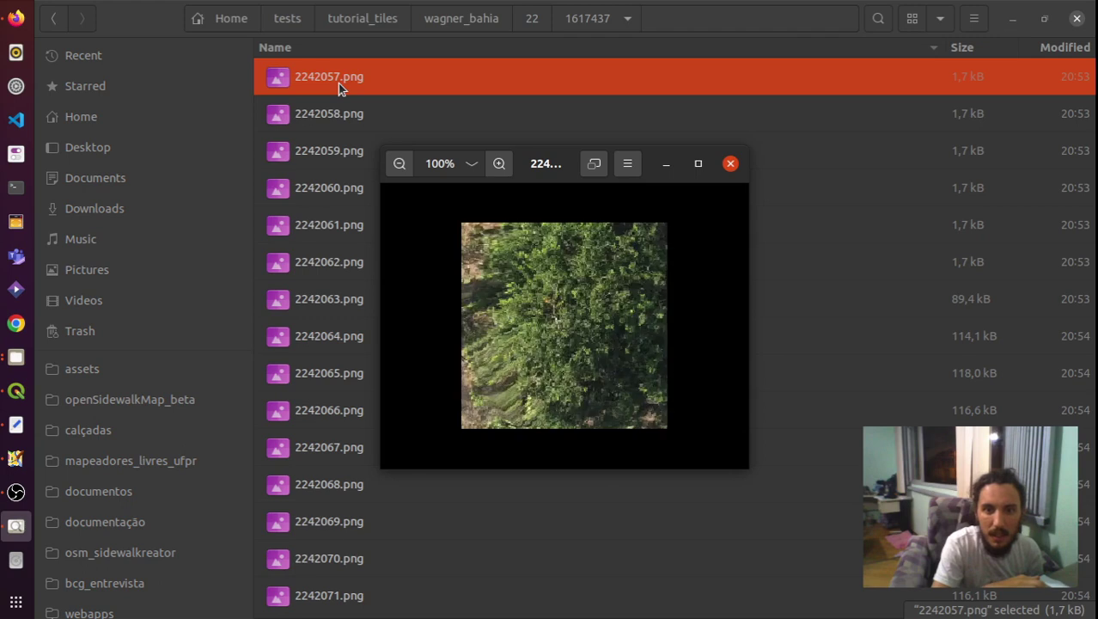
pyautogui.press('Right')
pyautogui.press('Right')
pyautogui.press('Right')
pyautogui.press('Right')
pyautogui.press('Right')
pyautogui.press('Right')
pyautogui.press('Right')
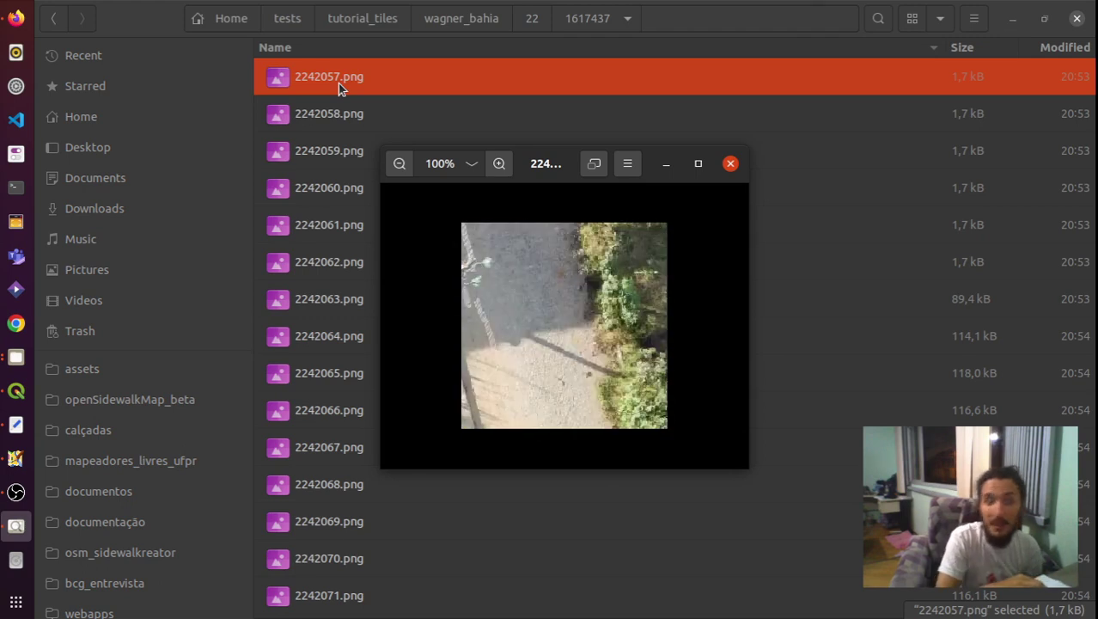
pyautogui.press('Right')
pyautogui.press('Right')
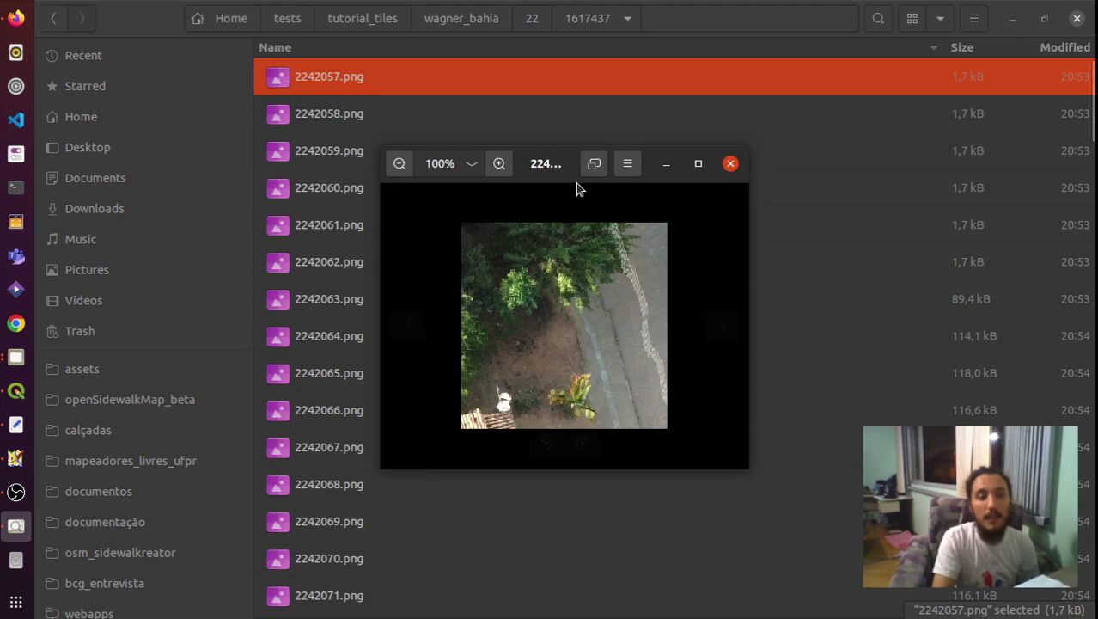
pyautogui.click(731, 165)
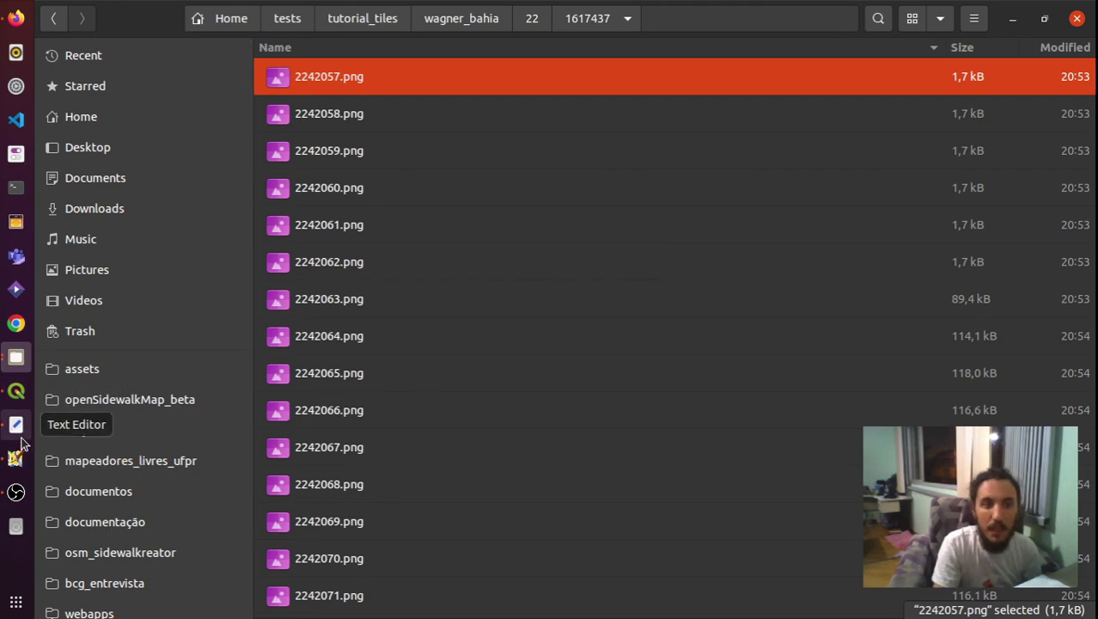
# Switch to JOSM, open the Imagery preferences, and select the teste entry to examine its local tile URL
pyautogui.click(17, 467)
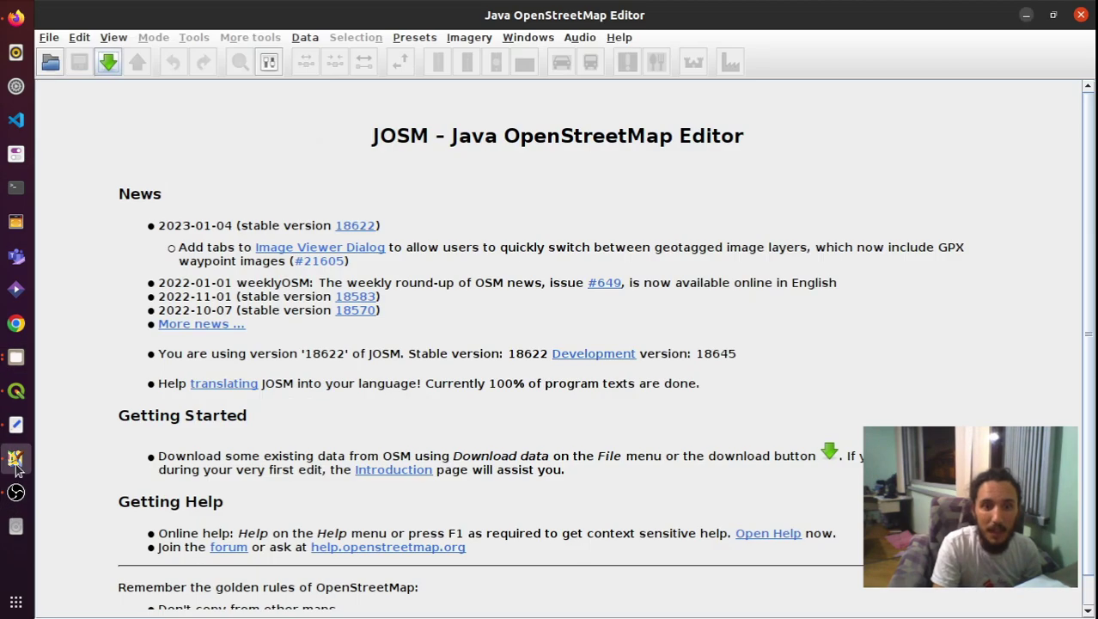
pyautogui.click(458, 38)
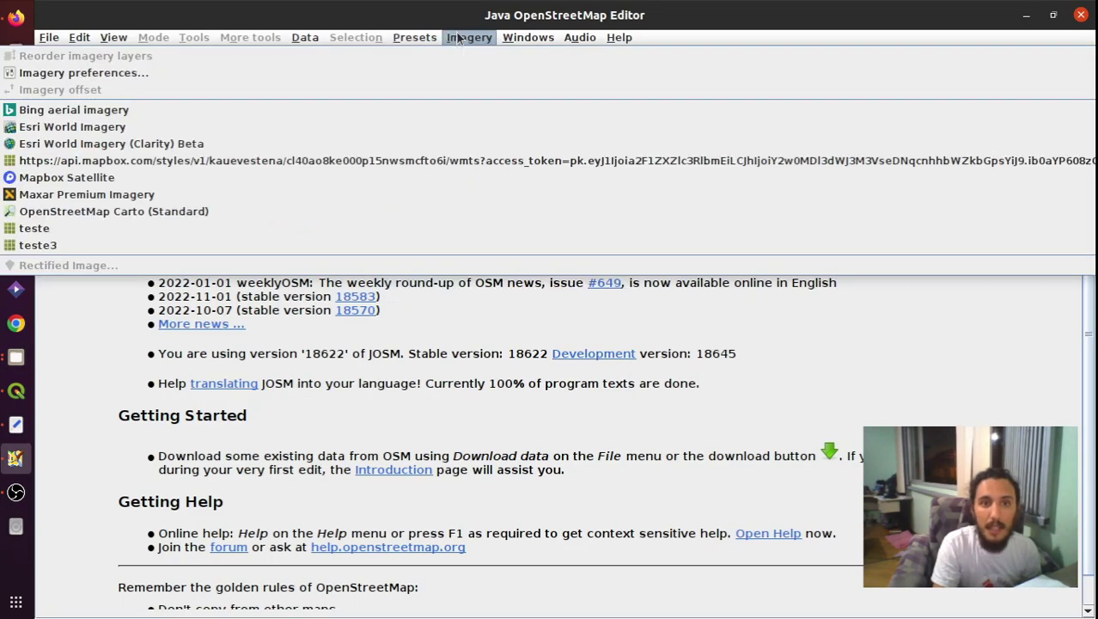
pyautogui.click(442, 73)
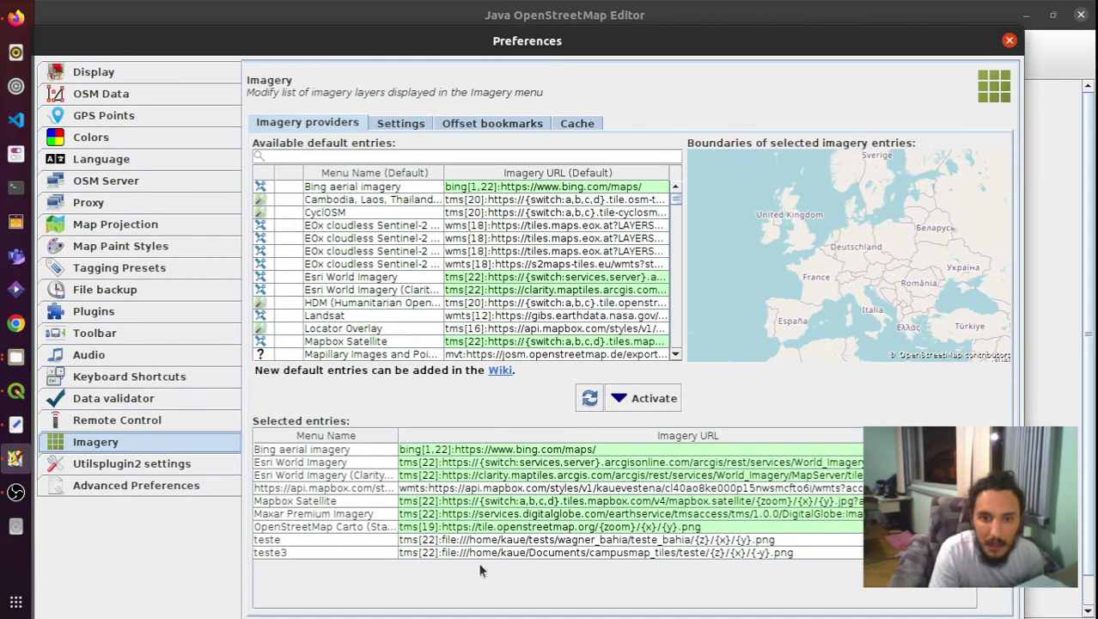
pyautogui.click(589, 542)
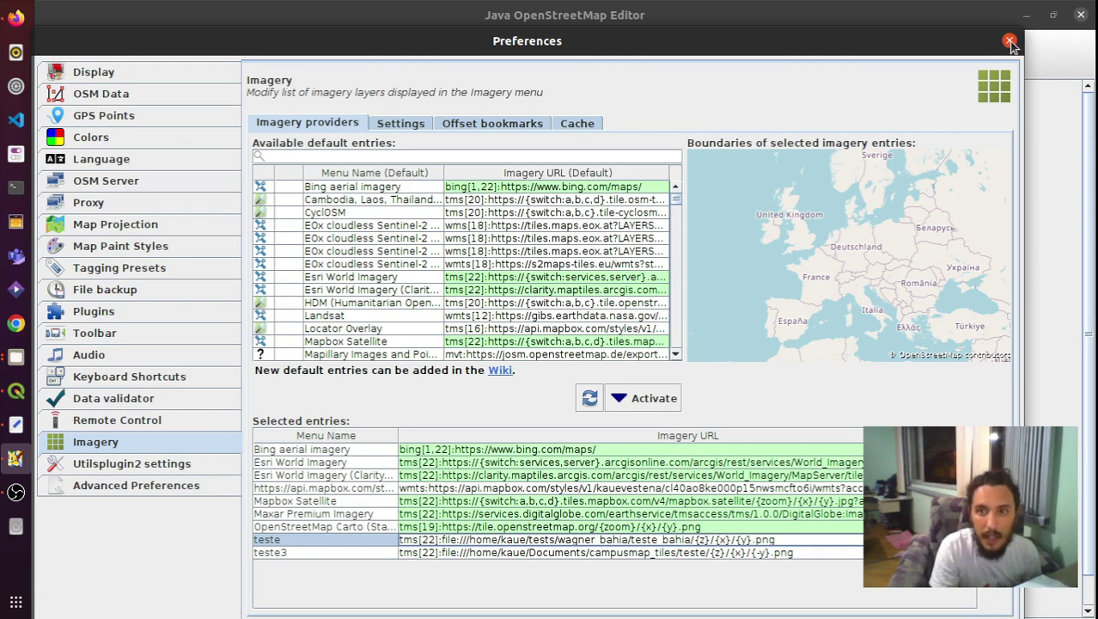
# Switch to Text Editor and examine the file:// prefix, folder path placeholder and /{z}/{x}/{y}.png parts of the tile URL template
pyautogui.click(15, 423)
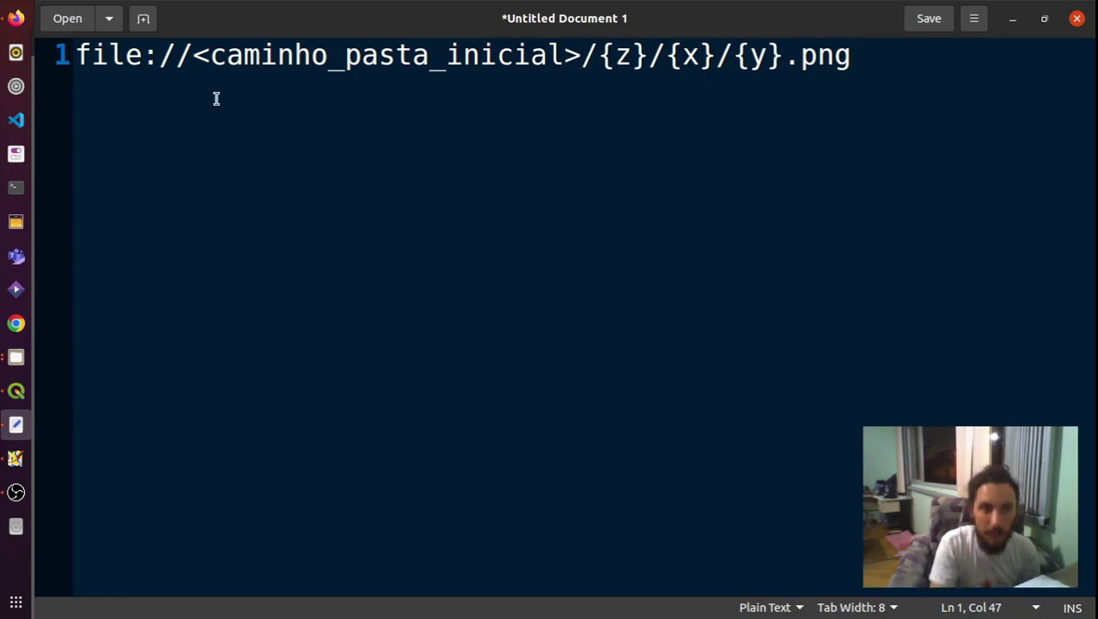
pyautogui.click(76, 54)
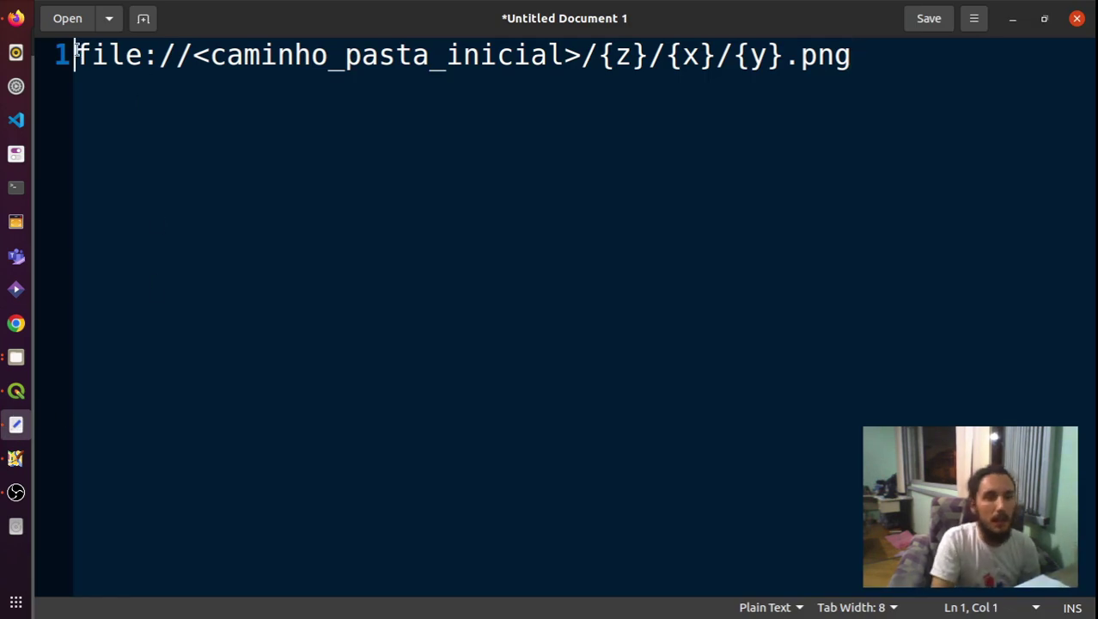
pyautogui.moveTo(76, 54); pyautogui.dragTo(186, 54)
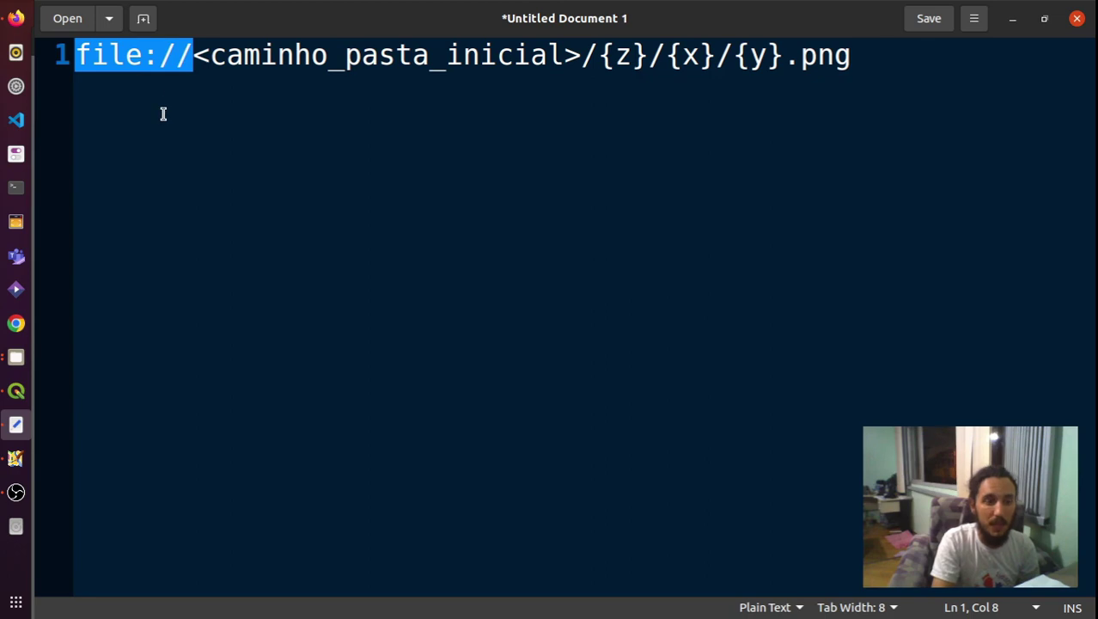
pyautogui.click(190, 58)
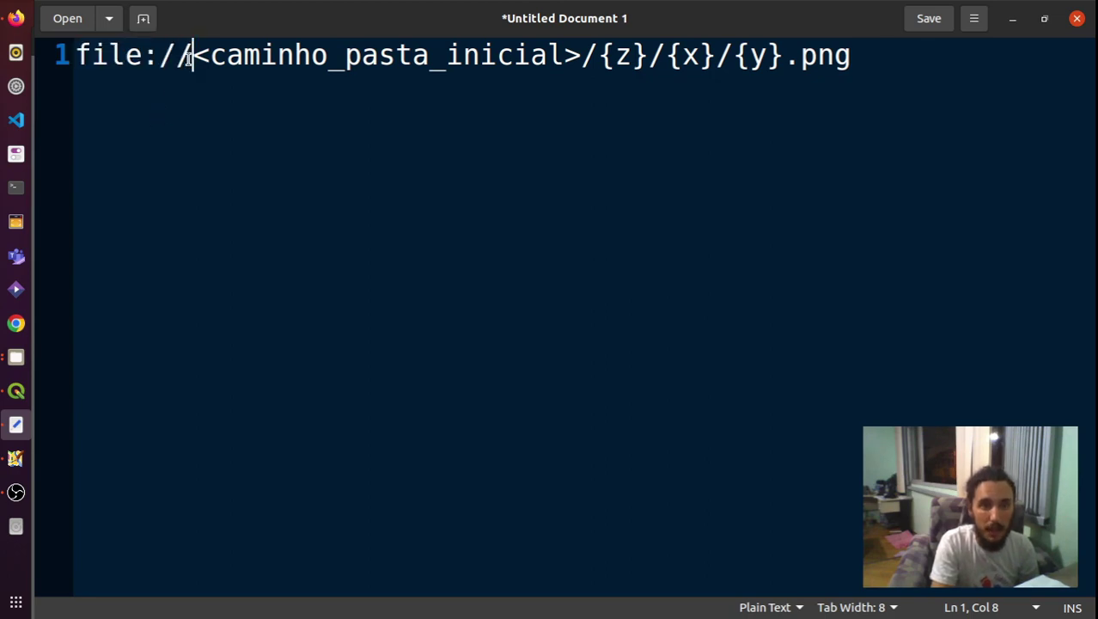
pyautogui.moveTo(196, 59); pyautogui.dragTo(892, 60)
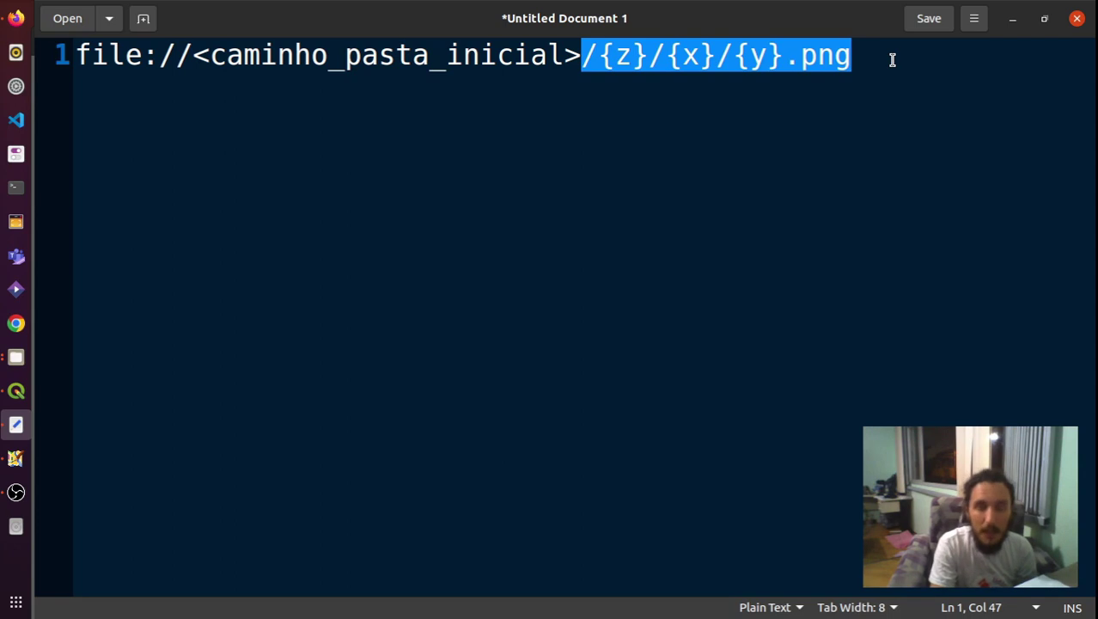
pyautogui.click(891, 60)
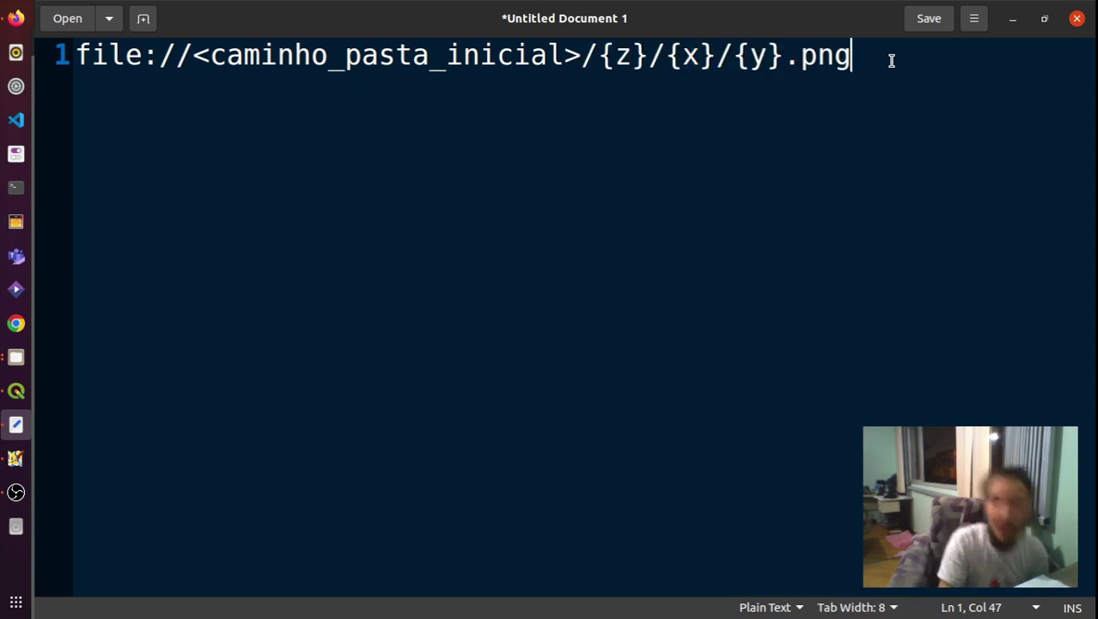
pyautogui.moveTo(599, 57); pyautogui.dragTo(782, 57)
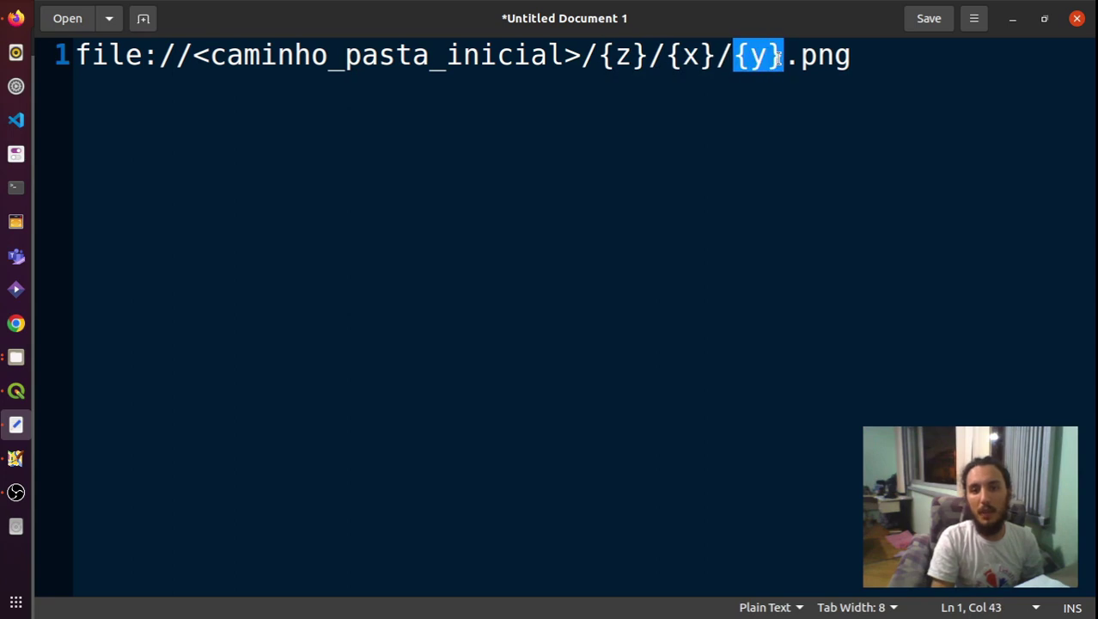
# Switch to Firefox and examine the x, y and z numbers of the tiles around Curitiba on the Leaflet map, relating them to the template
pyautogui.moveTo(713, 58); pyautogui.dragTo(669, 65)
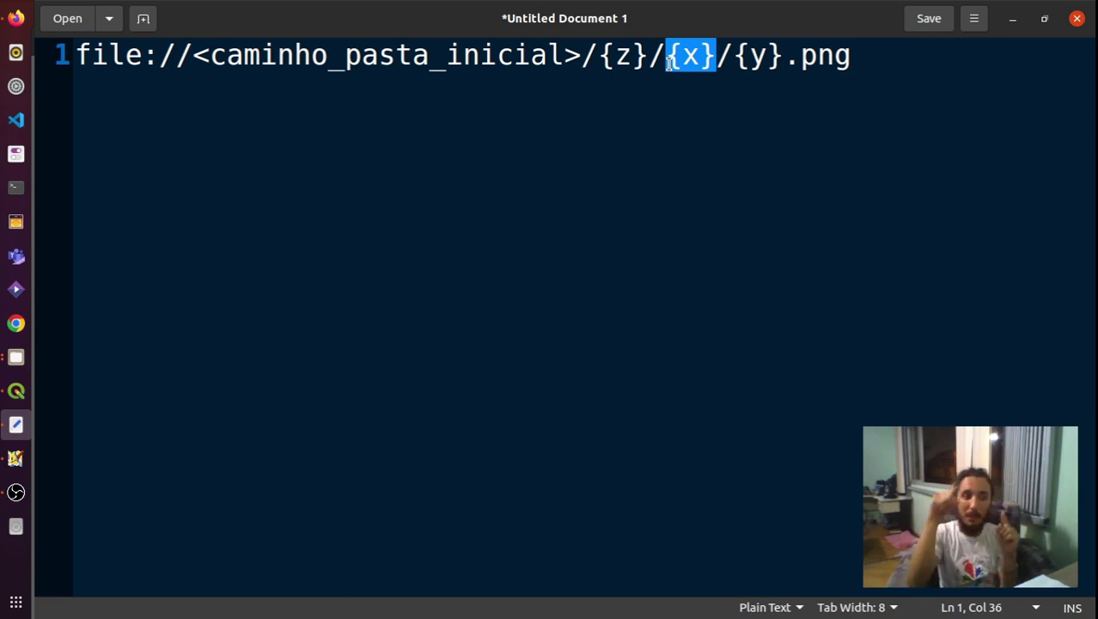
pyautogui.click(15, 17)
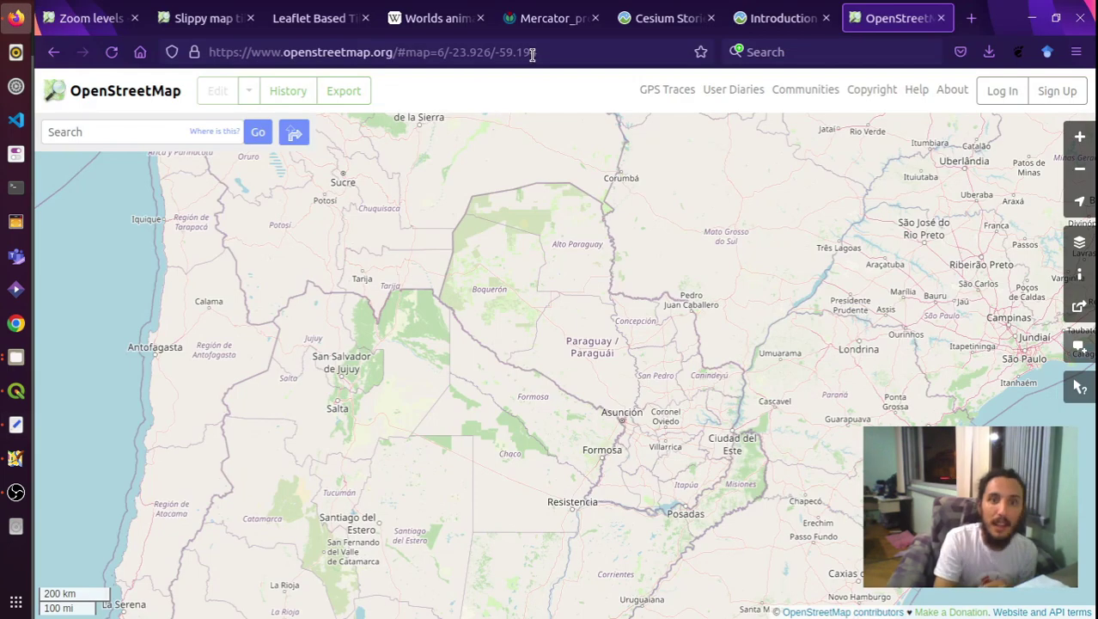
pyautogui.click(325, 18)
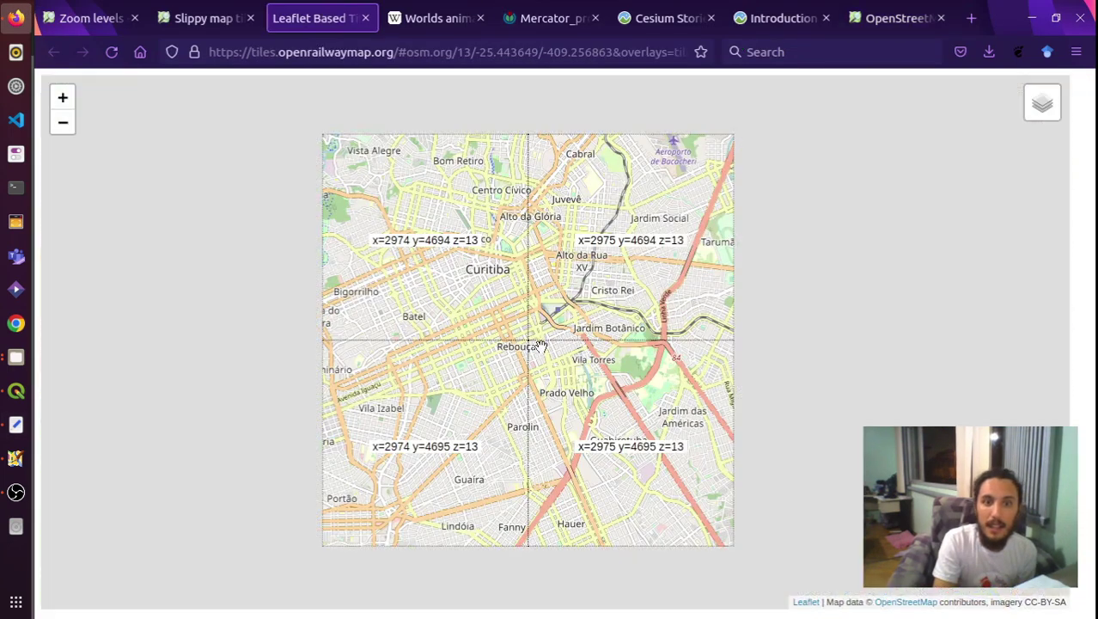
pyautogui.scroll(2, 541, 352)
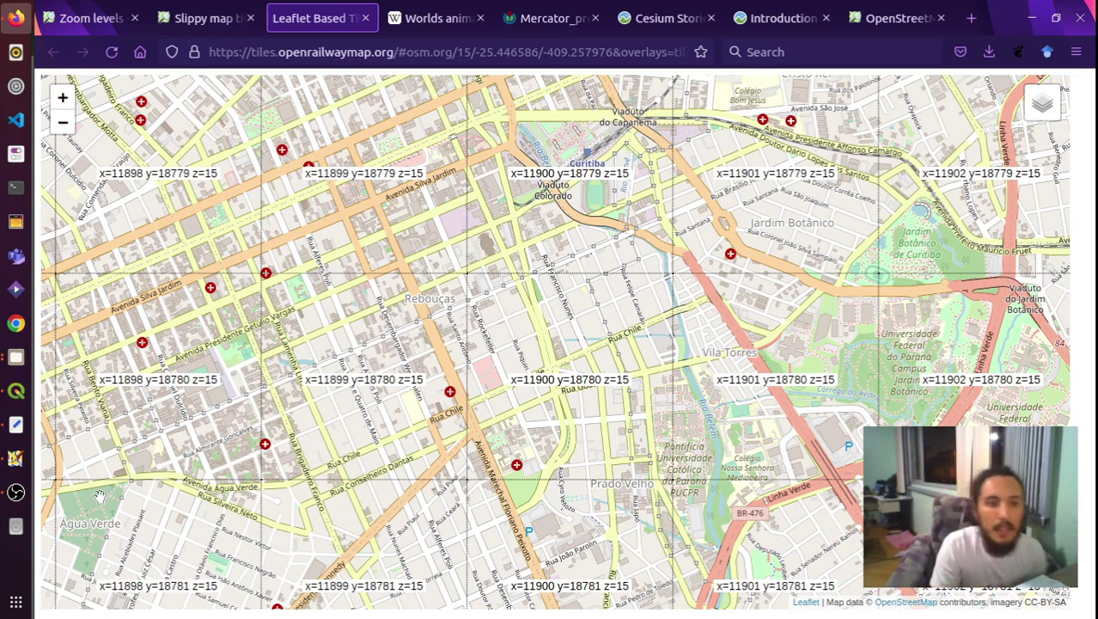
# Check the teste entry's URL in JOSM, switch back to Text Editor, and add two empty lines below the URL template
pyautogui.click(17, 462)
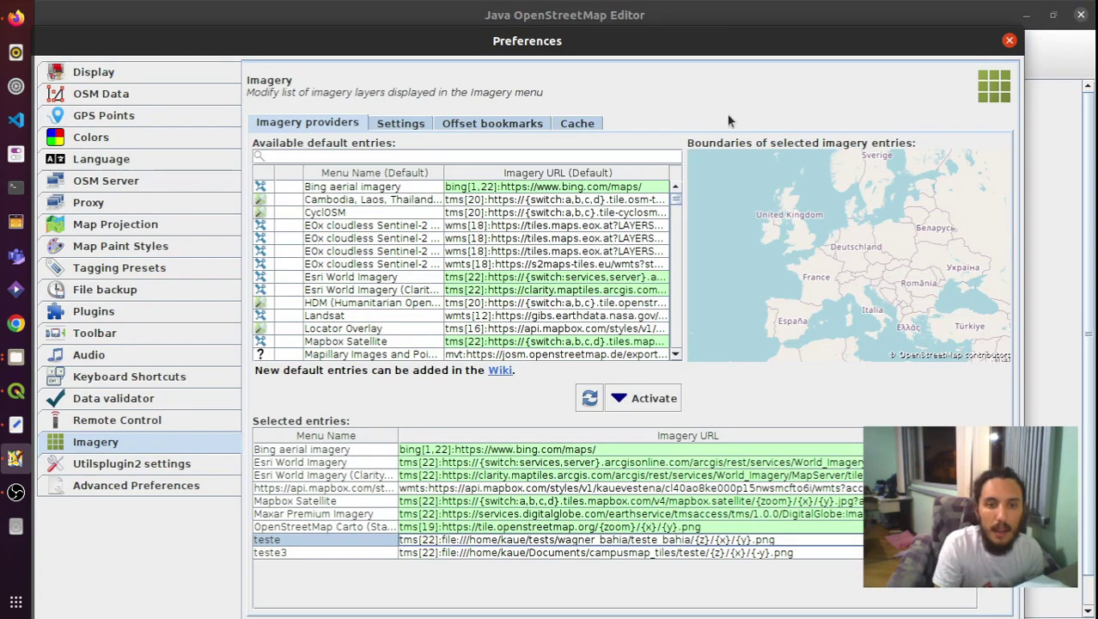
pyautogui.click(15, 424)
pyautogui.press('End')
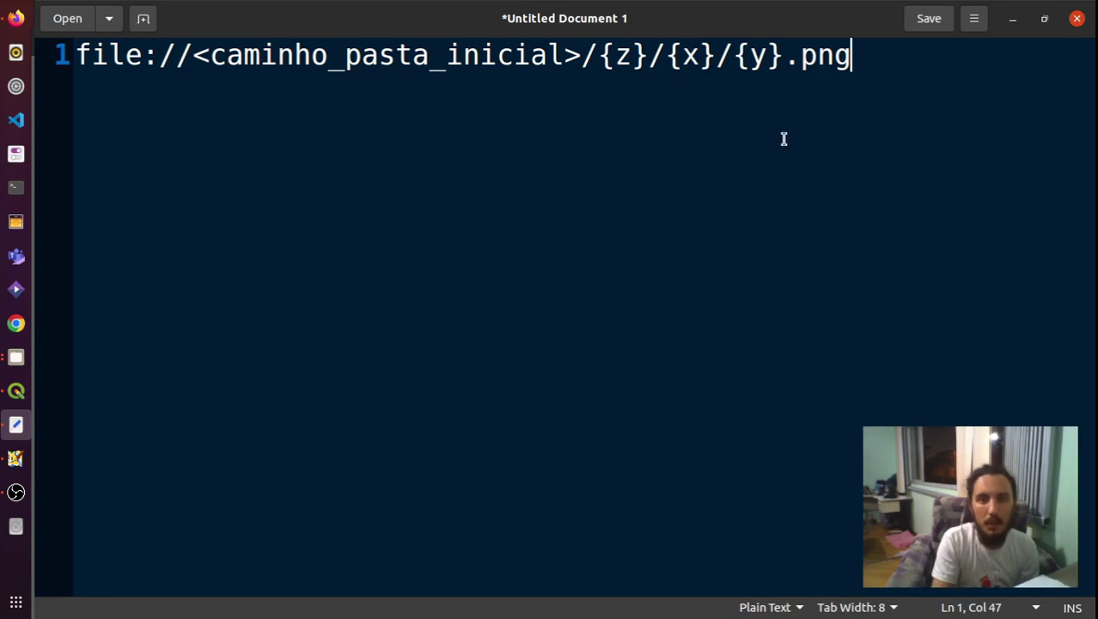
pyautogui.press('Return')
pyautogui.press('Return')
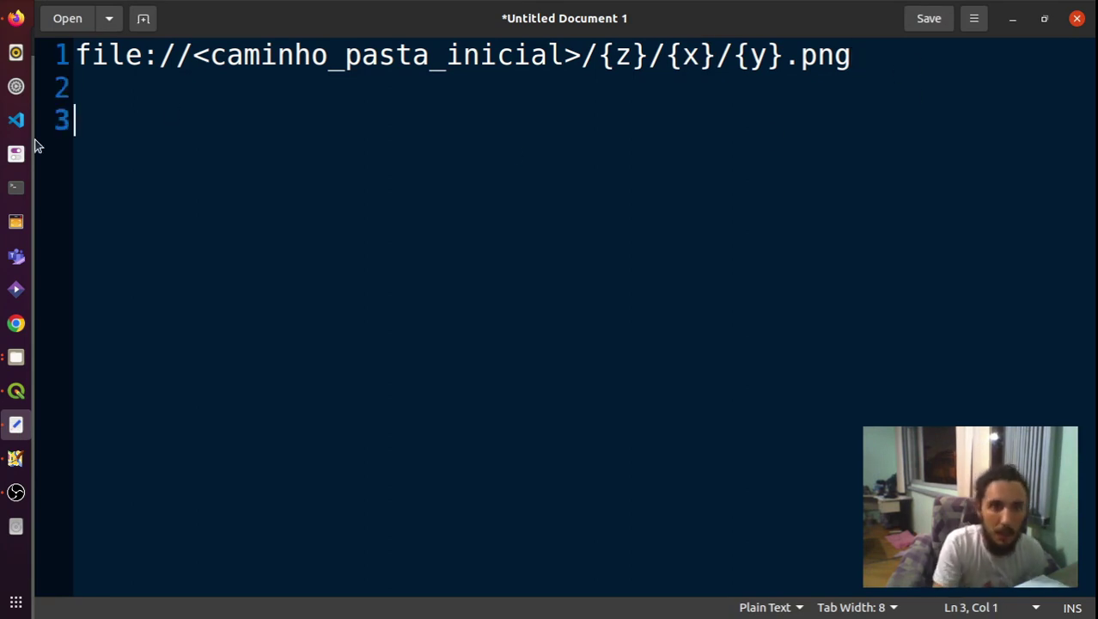
# Switch to the file manager and go up from tile folder 1617437 to the tutorial_tiles folder
pyautogui.click(15, 357)
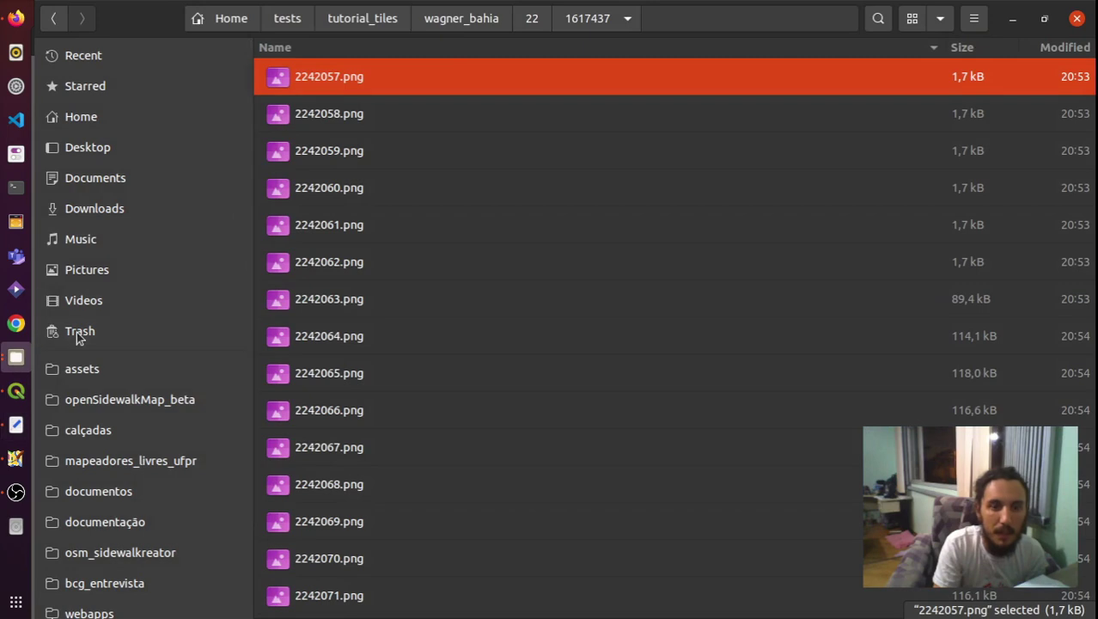
pyautogui.click(432, 19)
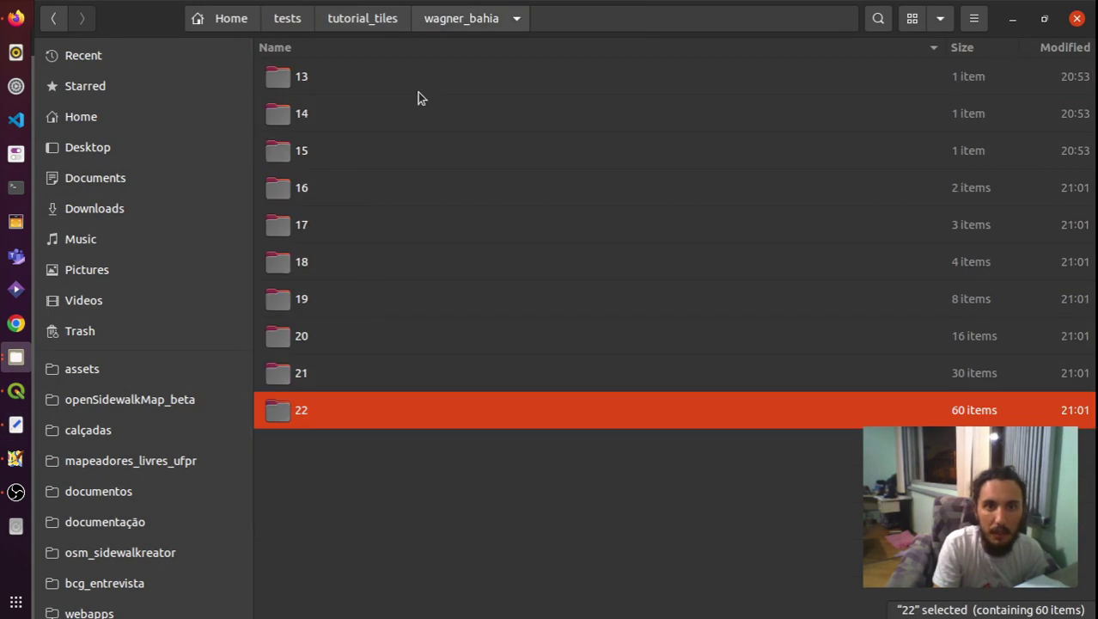
pyautogui.click(445, 26)
pyautogui.click(374, 17)
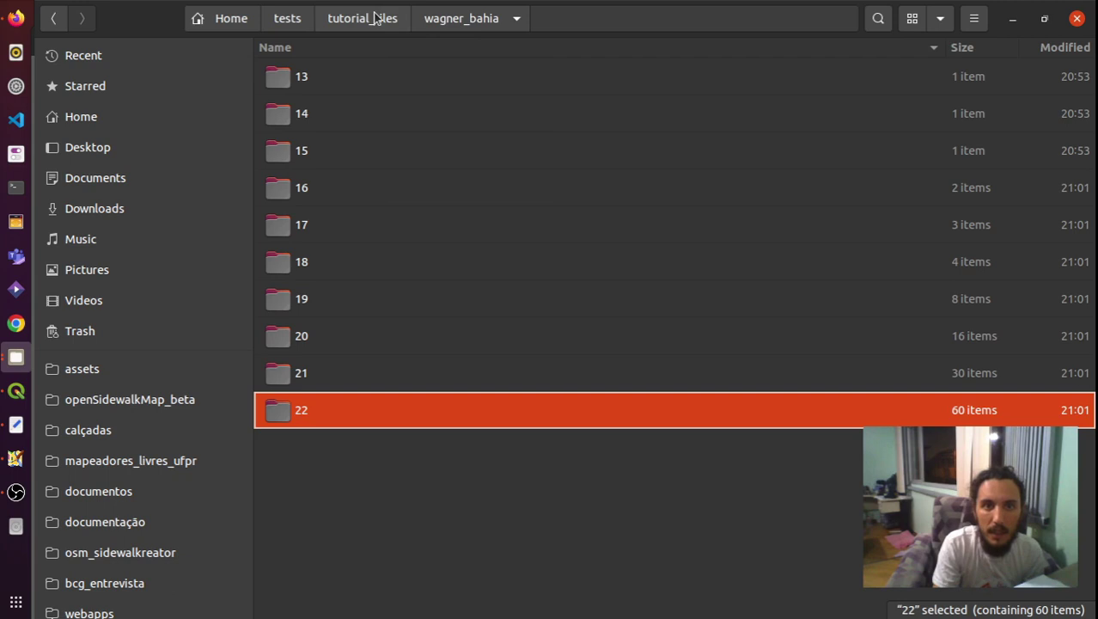
pyautogui.click(440, 27)
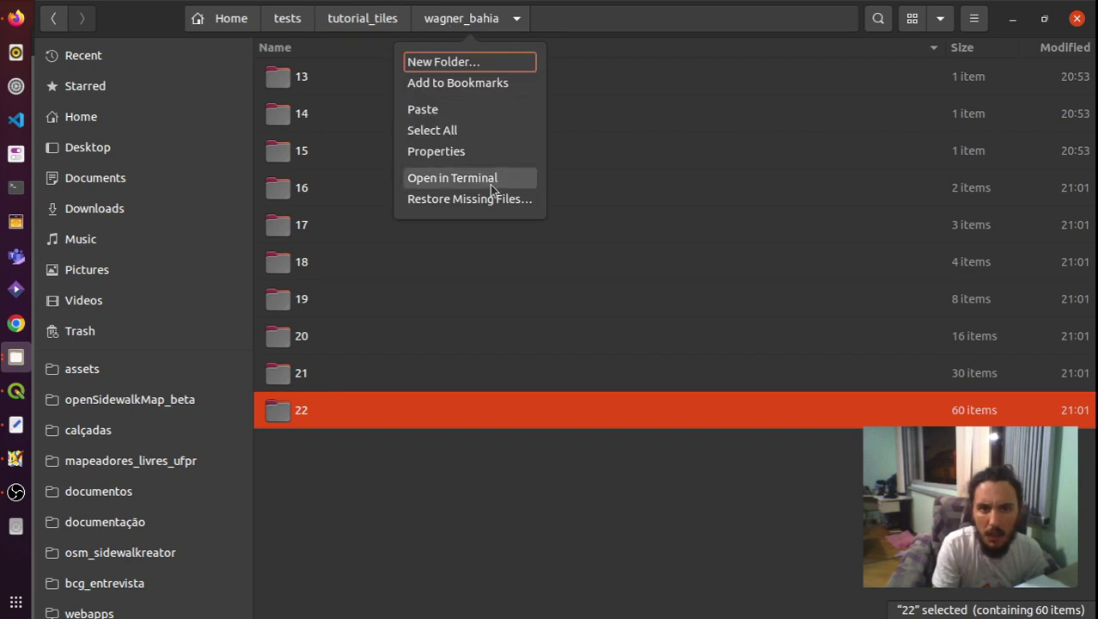
pyautogui.click(368, 24)
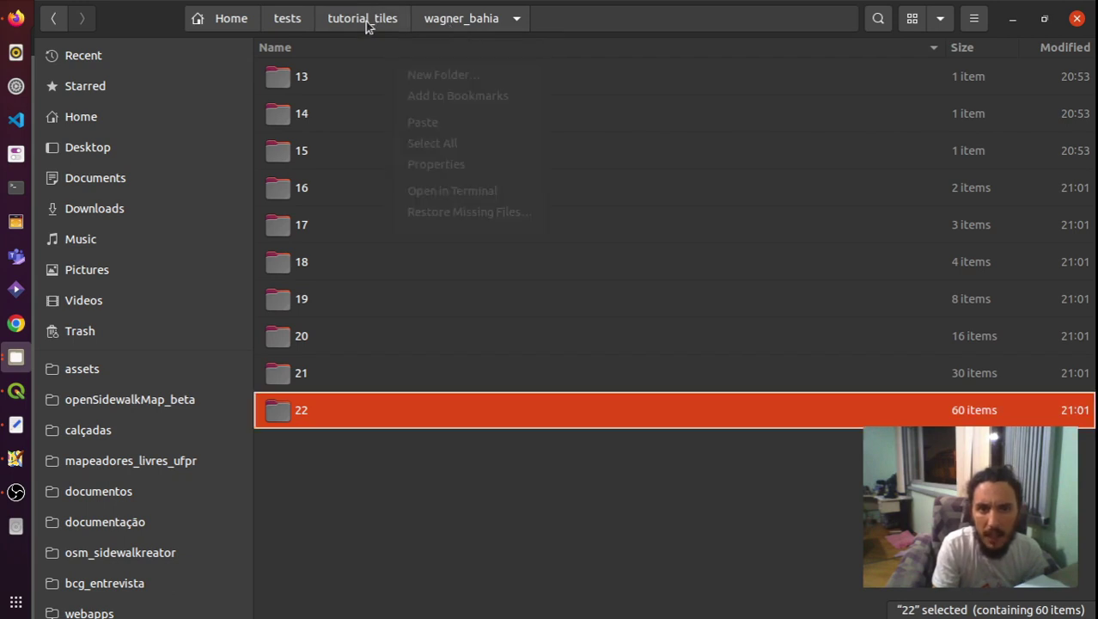
pyautogui.click(367, 25)
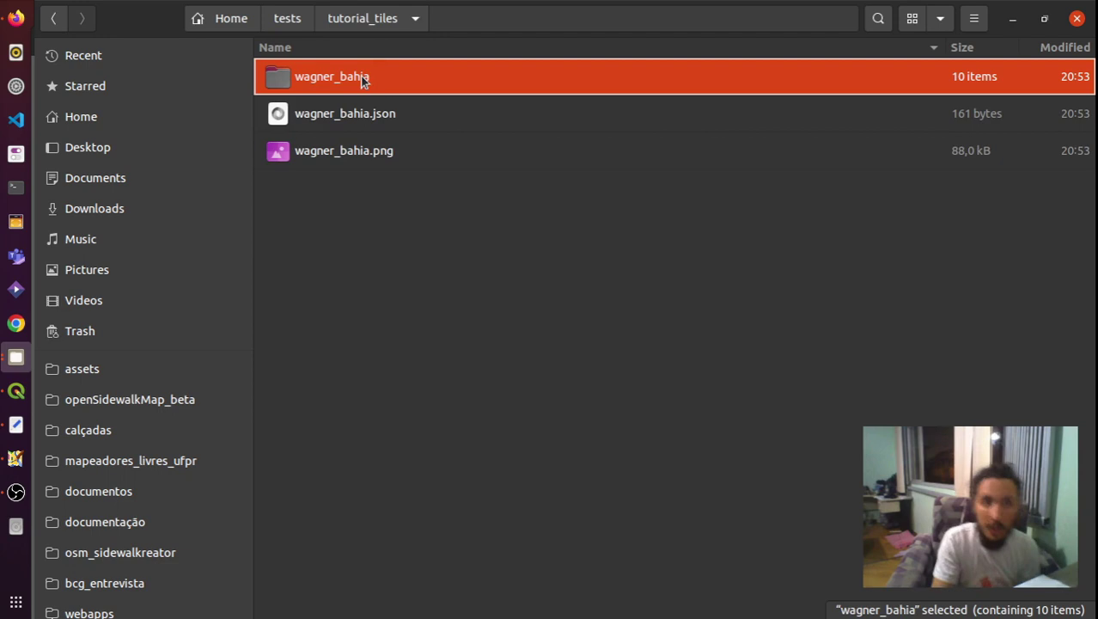
# Copy the wagner_bahia folder in tutorial_tiles, and open it to see its zoom-level folders
pyautogui.doubleClick(362, 80)
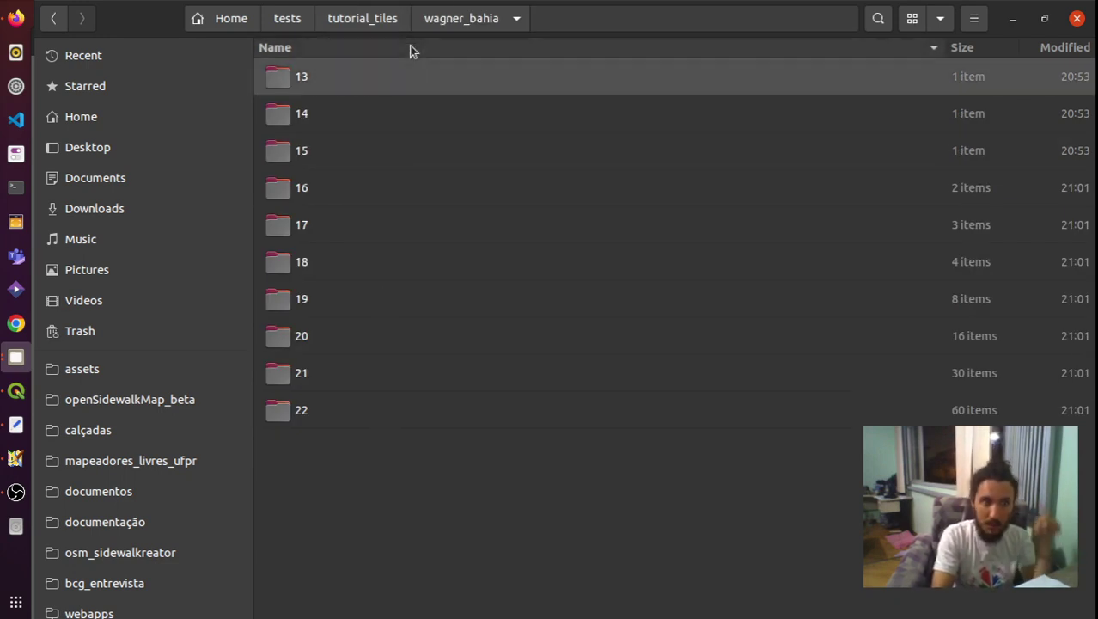
pyautogui.click(373, 21)
pyautogui.rightClick(346, 79)
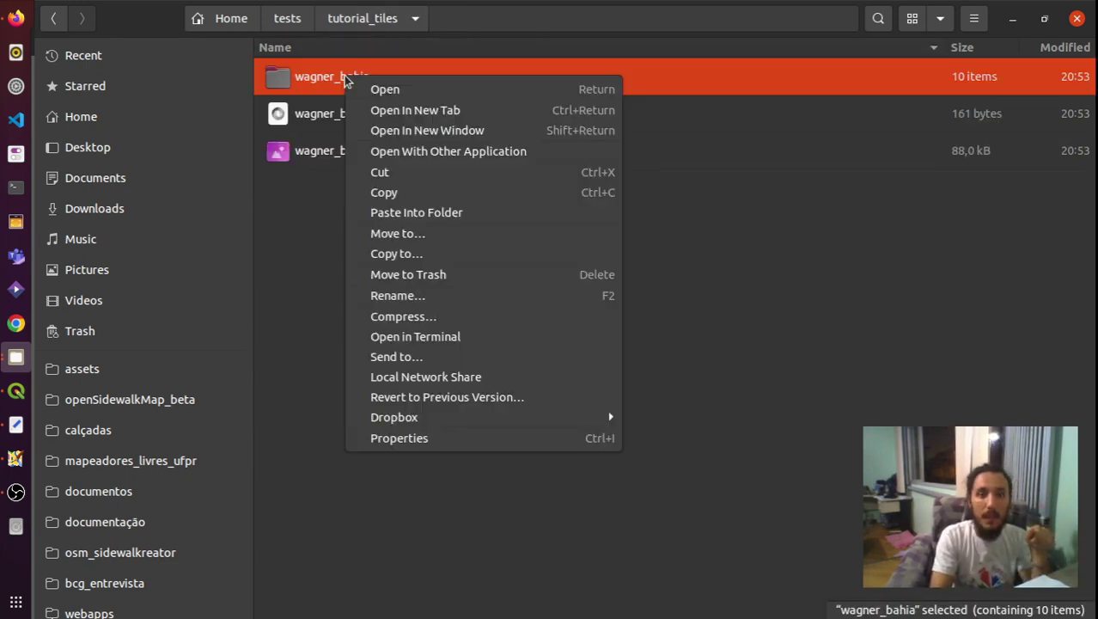
pyautogui.click(385, 194)
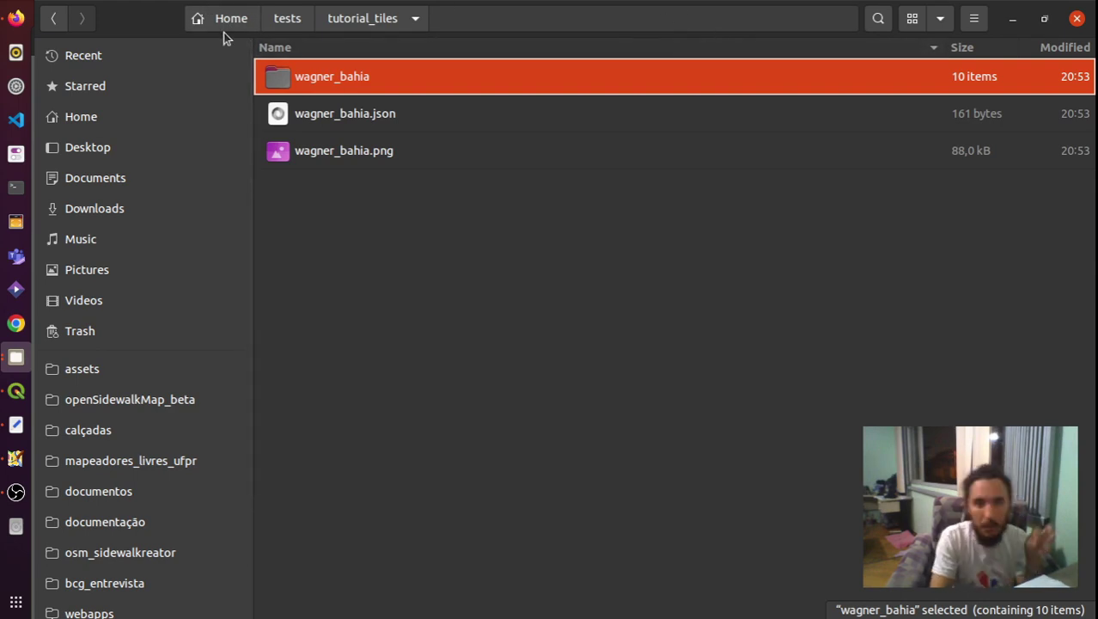
pyautogui.doubleClick(349, 81)
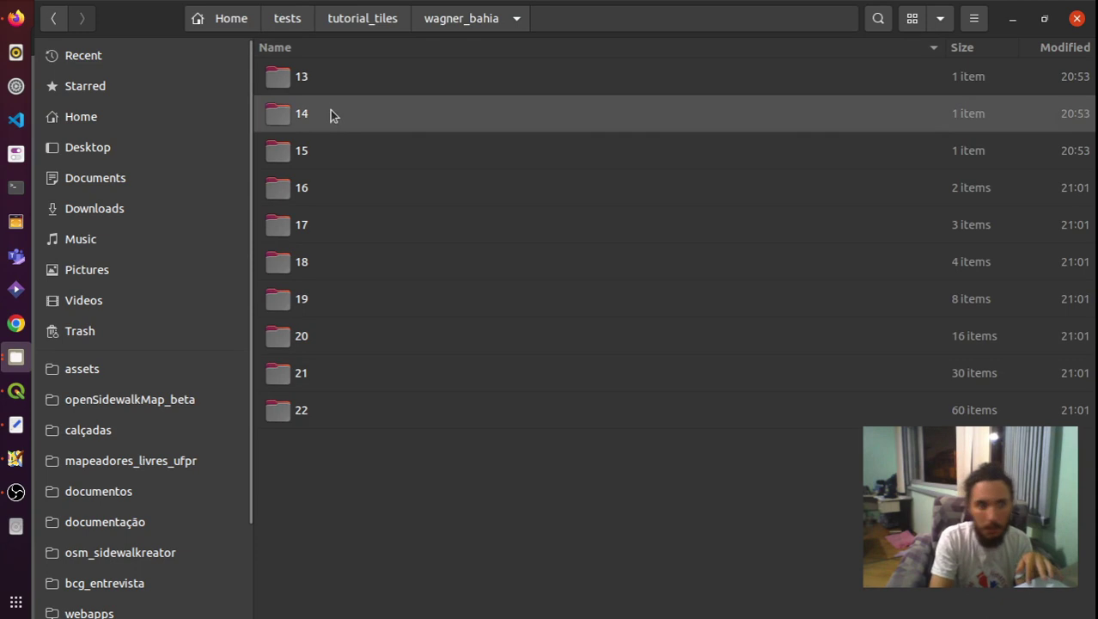
# Switch to Text Editor, highlight the whole URL template and its png extension, and add two more empty lines beneath it
pyautogui.click(22, 437)
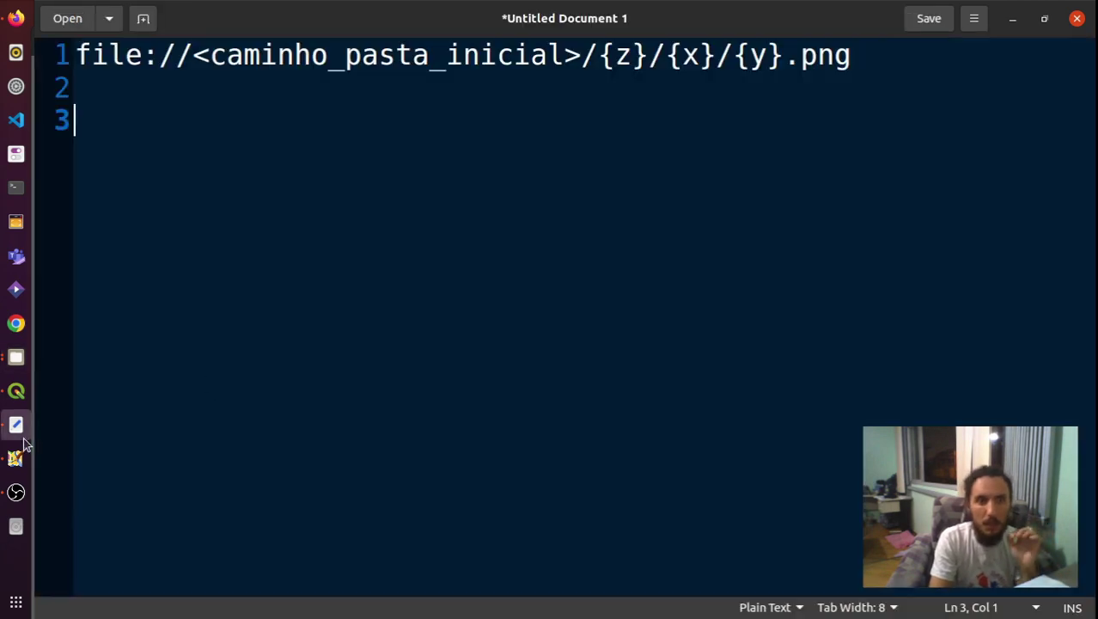
pyautogui.hotkey('ctrl', 'Home')
pyautogui.hotkey('shift', 'Right')
pyautogui.moveTo(134, 57); pyautogui.dragTo(887, 76)
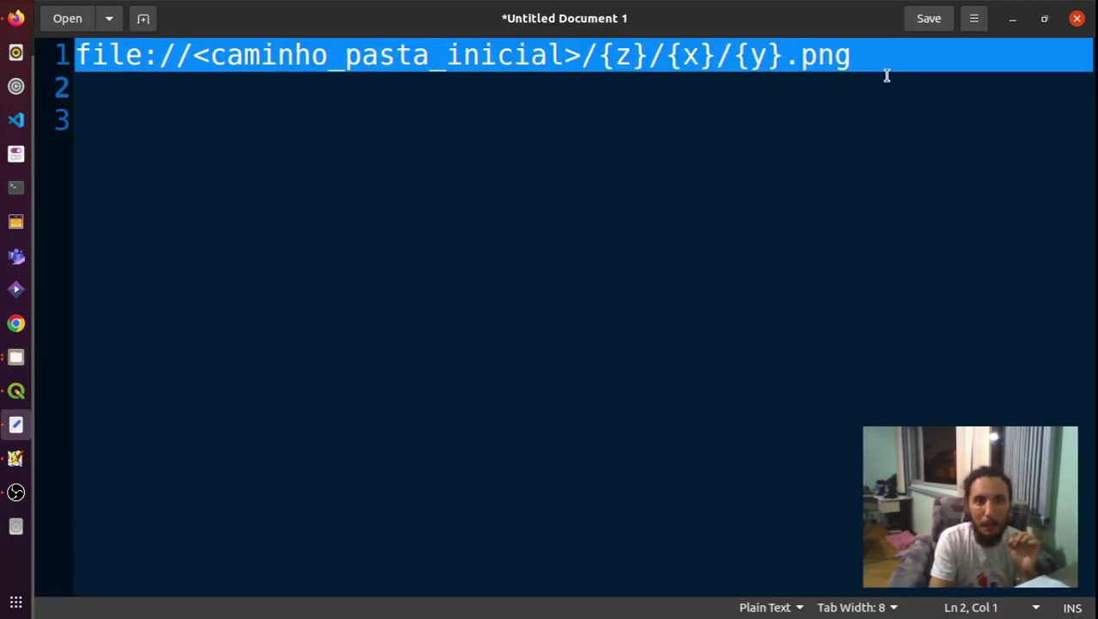
pyautogui.click(915, 63)
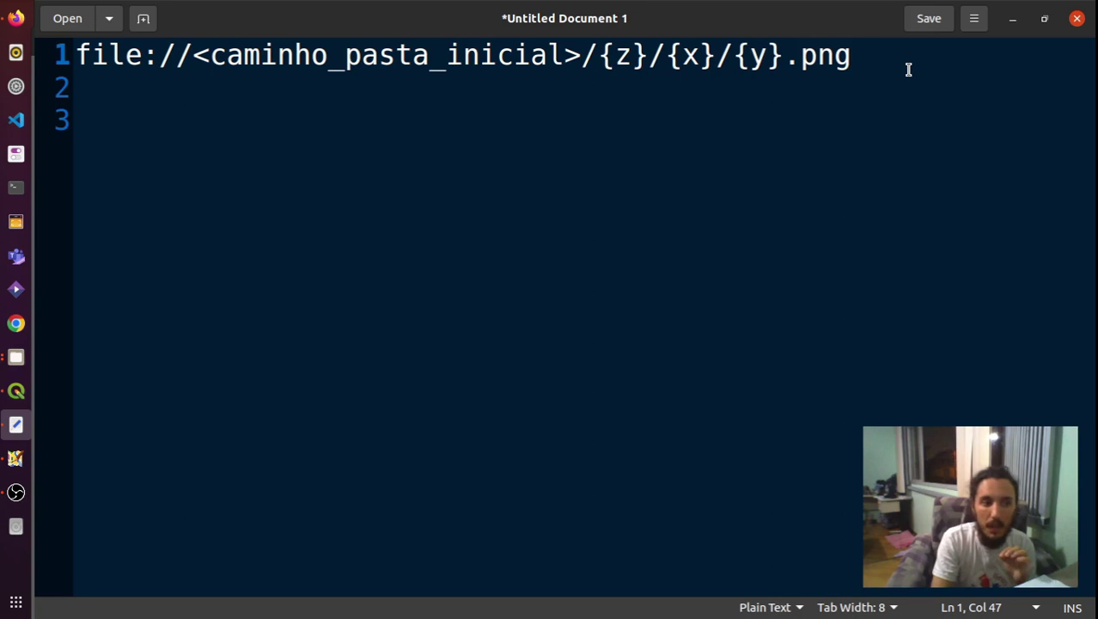
pyautogui.press('Return')
pyautogui.press('Return')
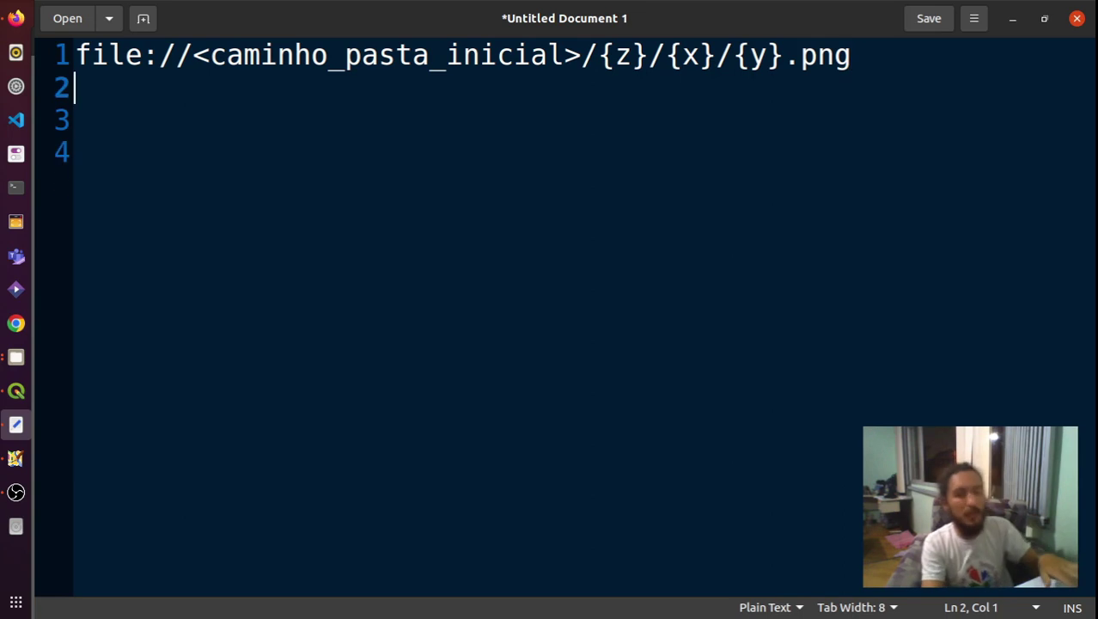
pyautogui.doubleClick(823, 62)
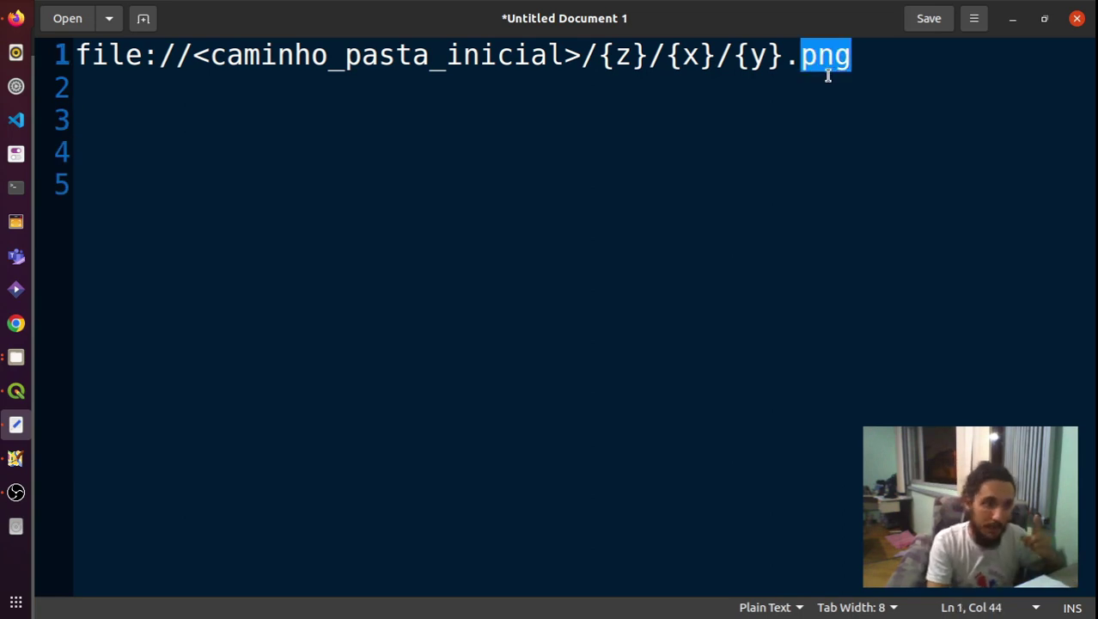
pyautogui.click(726, 104)
pyautogui.write('x-special/nautilus-clipboard copy file:///home/kaue/tests/tutorial_tiles/wagner_bahia')
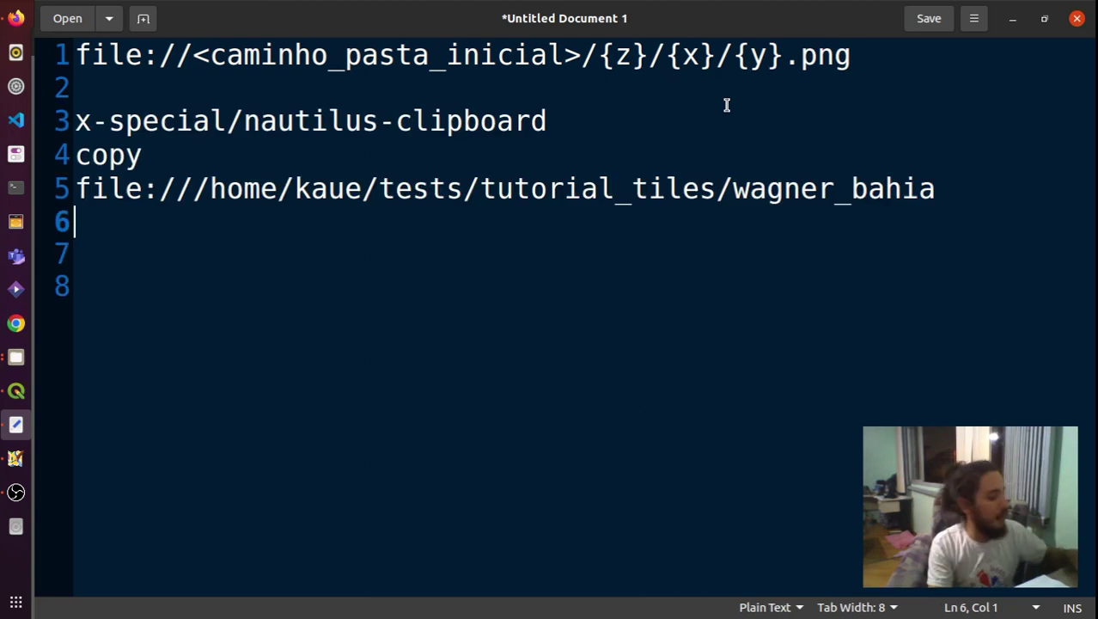
pyautogui.click(186, 191)
pyautogui.moveTo(186, 190); pyautogui.dragTo(125, 155)
pyautogui.click(957, 187)
pyautogui.moveTo(958, 187); pyautogui.dragTo(76, 121)
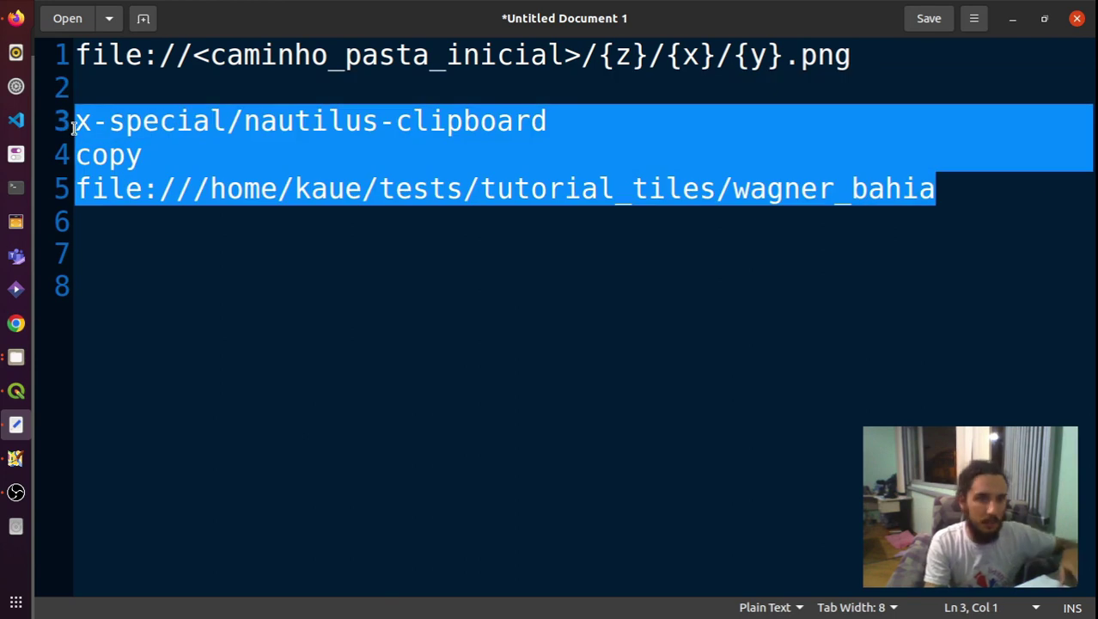
pyautogui.press('BackSpace')
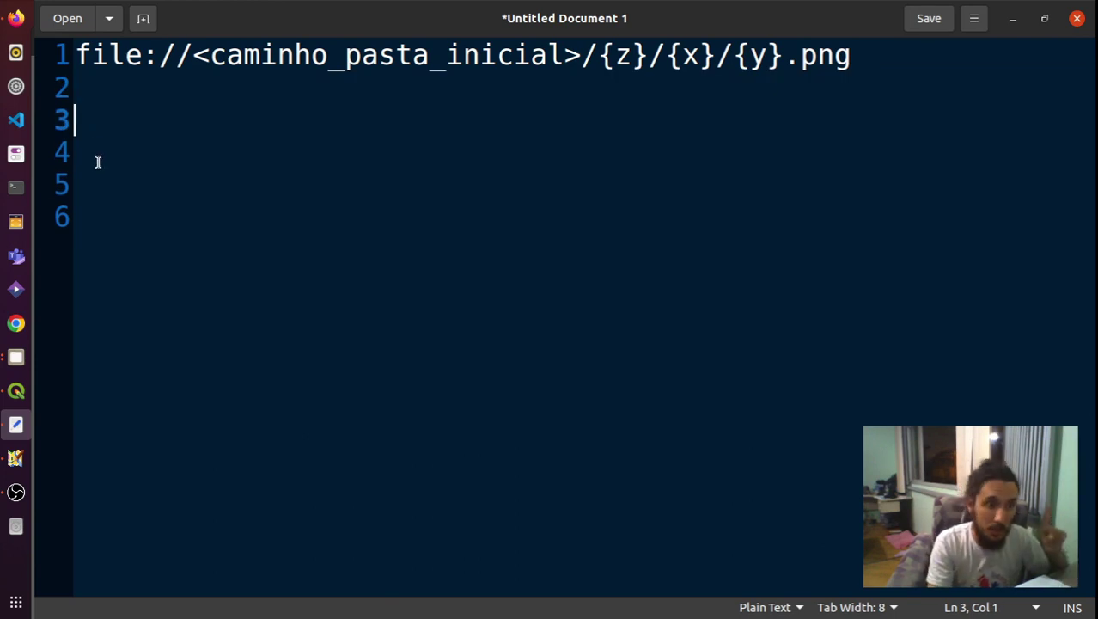
# Paste the copied wagner_bahia folder location on line 3 and remove everything before /home, leaving only the absolute path
pyautogui.rightClick(128, 179)
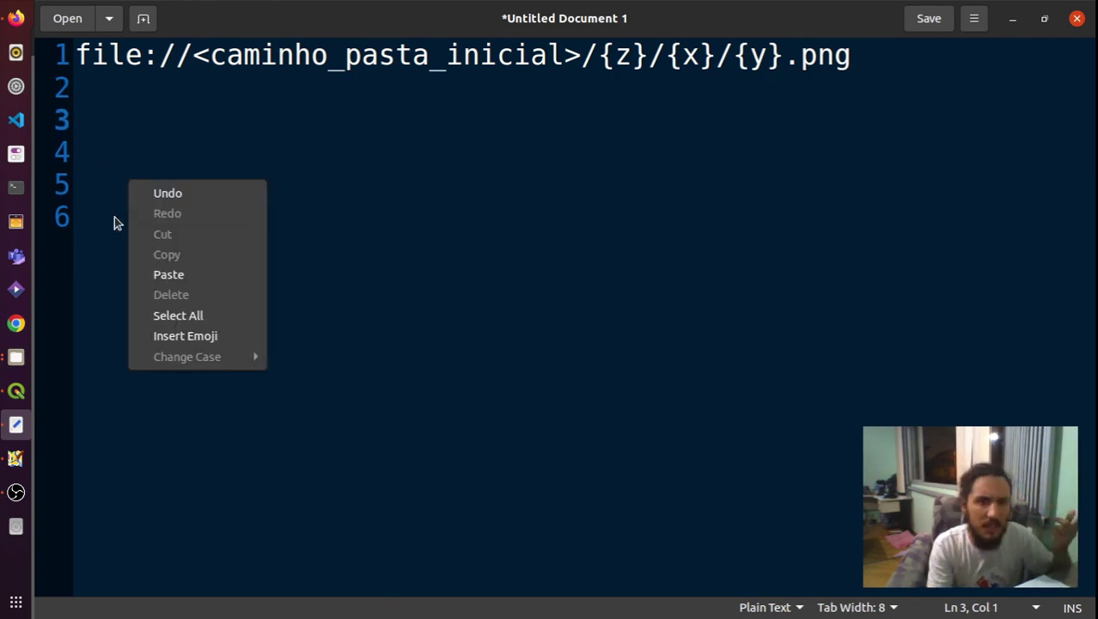
pyautogui.click(135, 270)
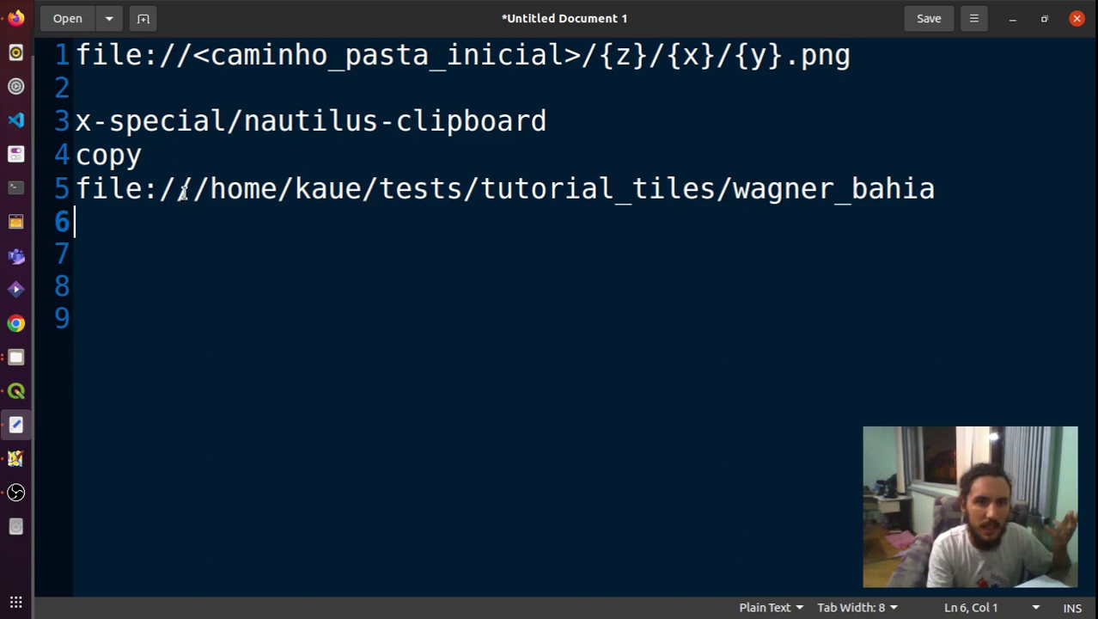
pyautogui.moveTo(195, 188); pyautogui.dragTo(66, 123)
pyautogui.press('BackSpace')
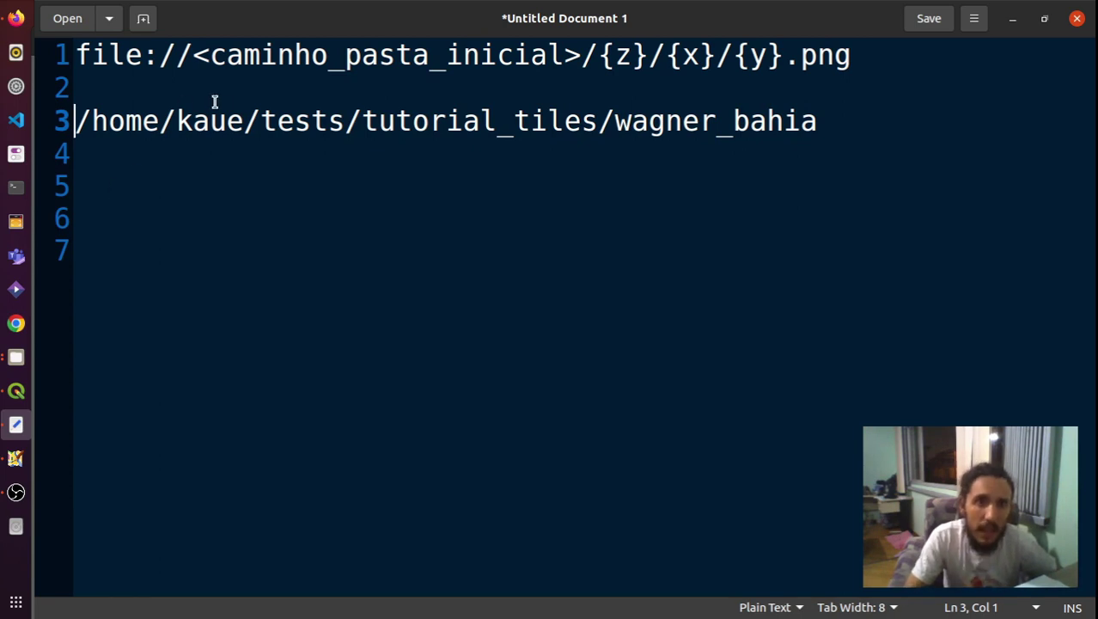
# Examine the home directory, tests and tutorial_tiles parts of the folder path on line 3
pyautogui.moveTo(244, 122); pyautogui.dragTo(75, 131)
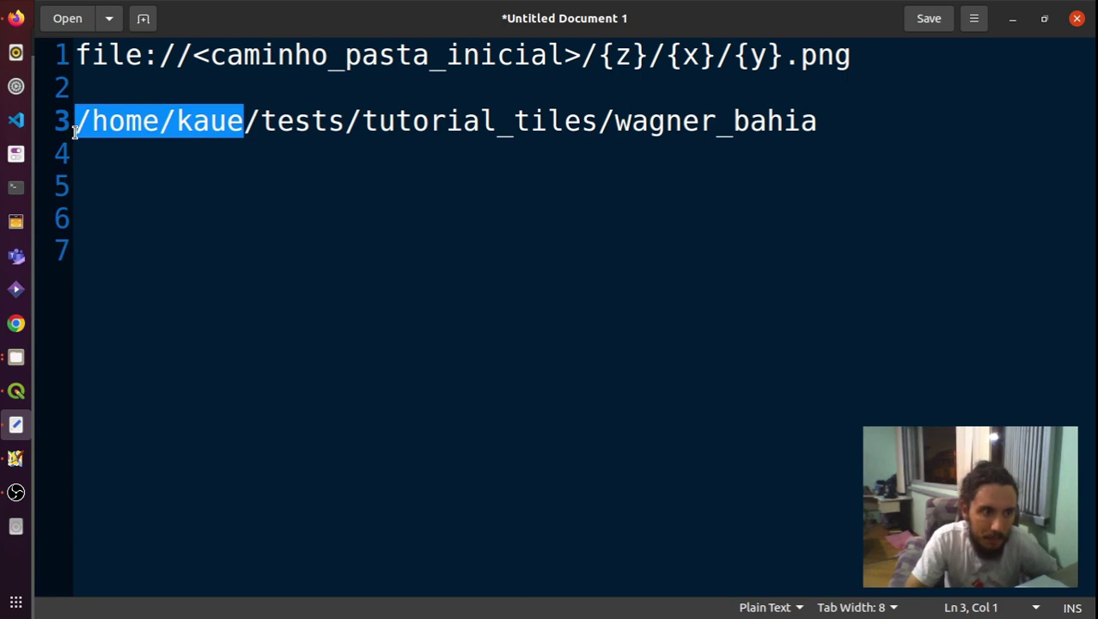
pyautogui.doubleClick(283, 127)
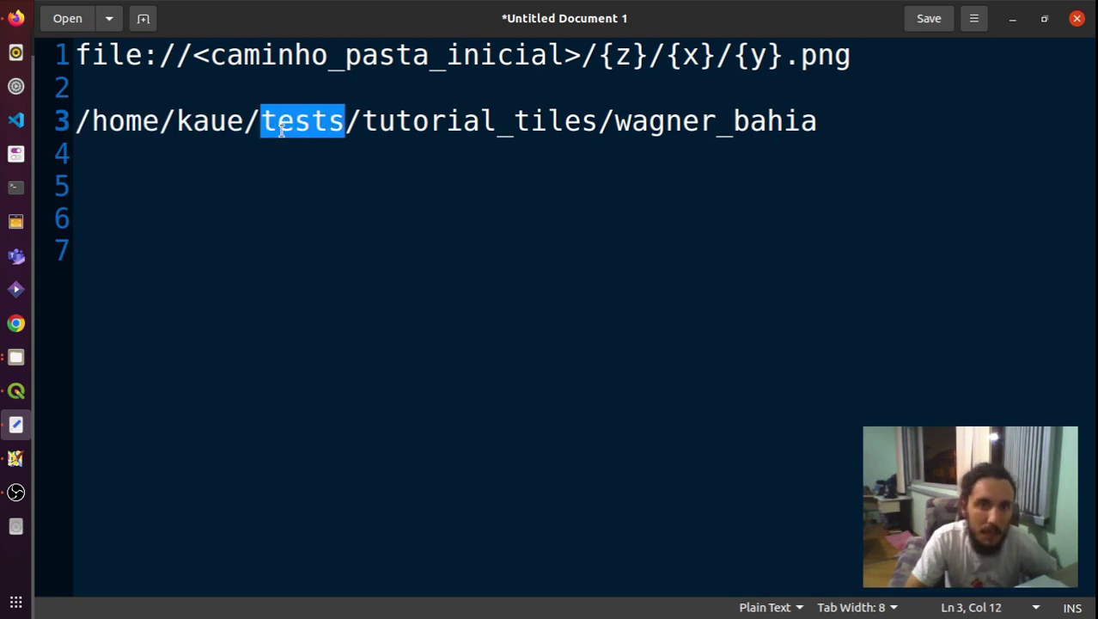
pyautogui.doubleClick(379, 122)
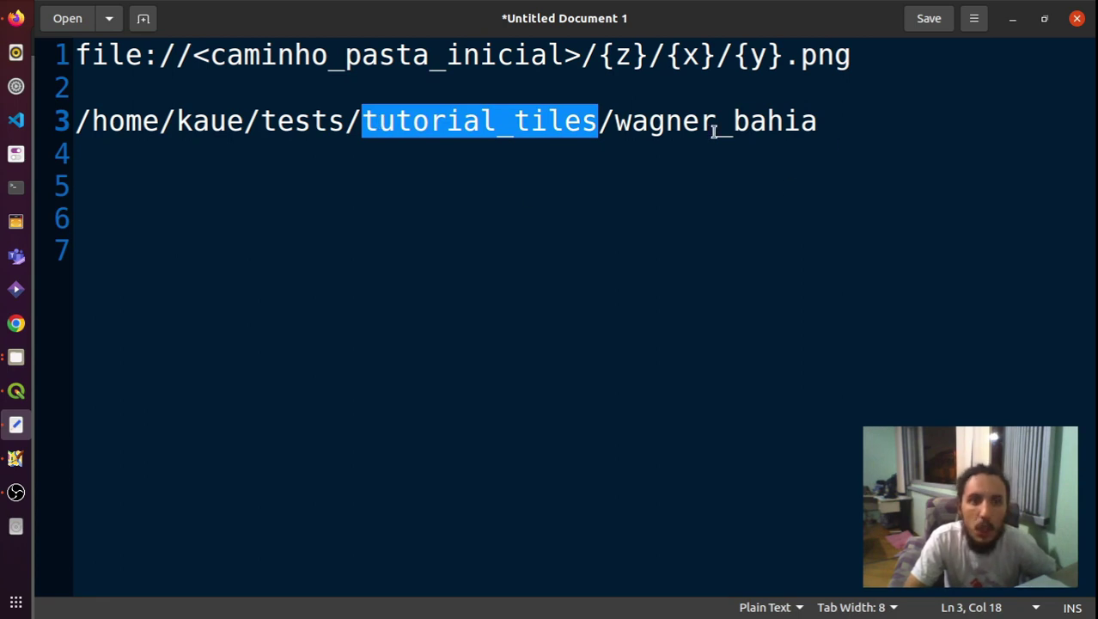
# Start a Windows-style example path on line 5 with the drive root C:/, leaving line 4 empty
pyautogui.click(846, 128)
pyautogui.press('Return')
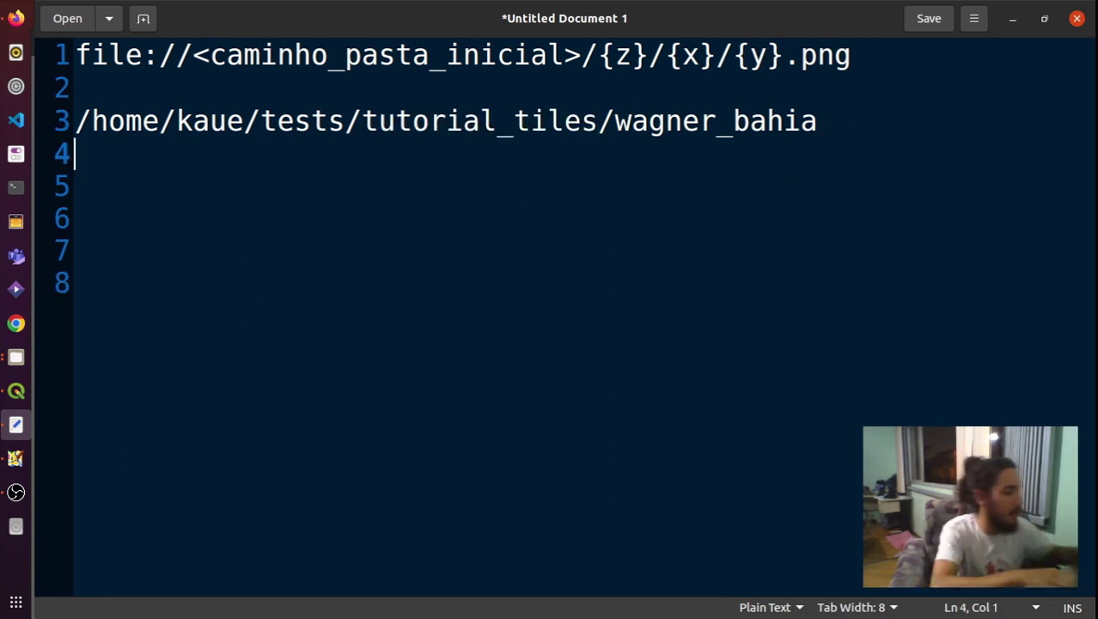
pyautogui.write('c')
pyautogui.press('BackSpace')
pyautogui.press('Return')
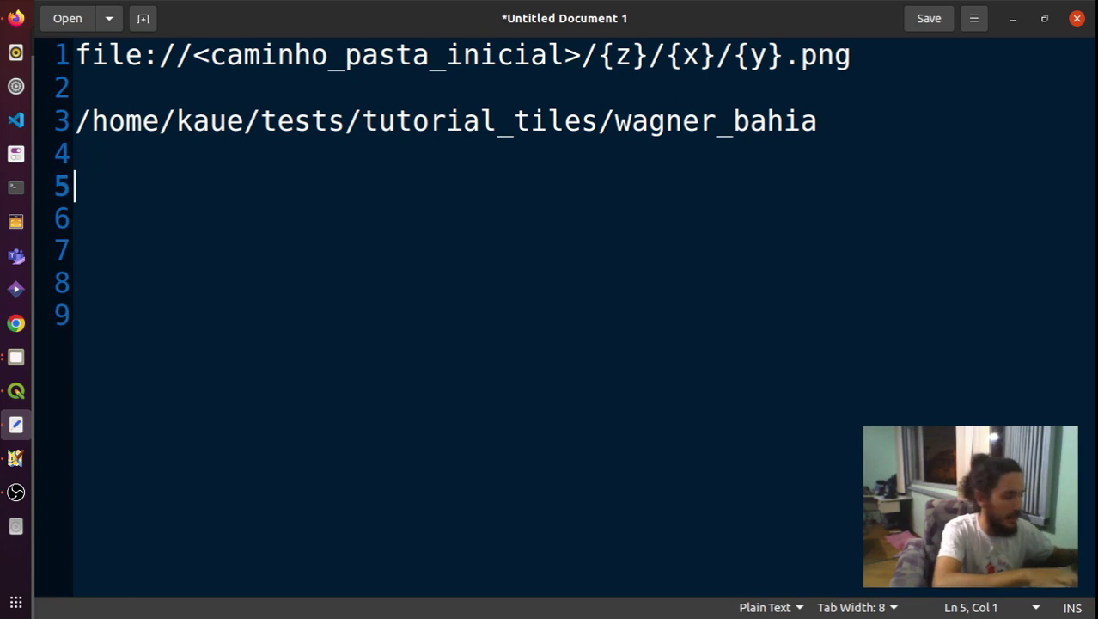
pyautogui.write('C:/')
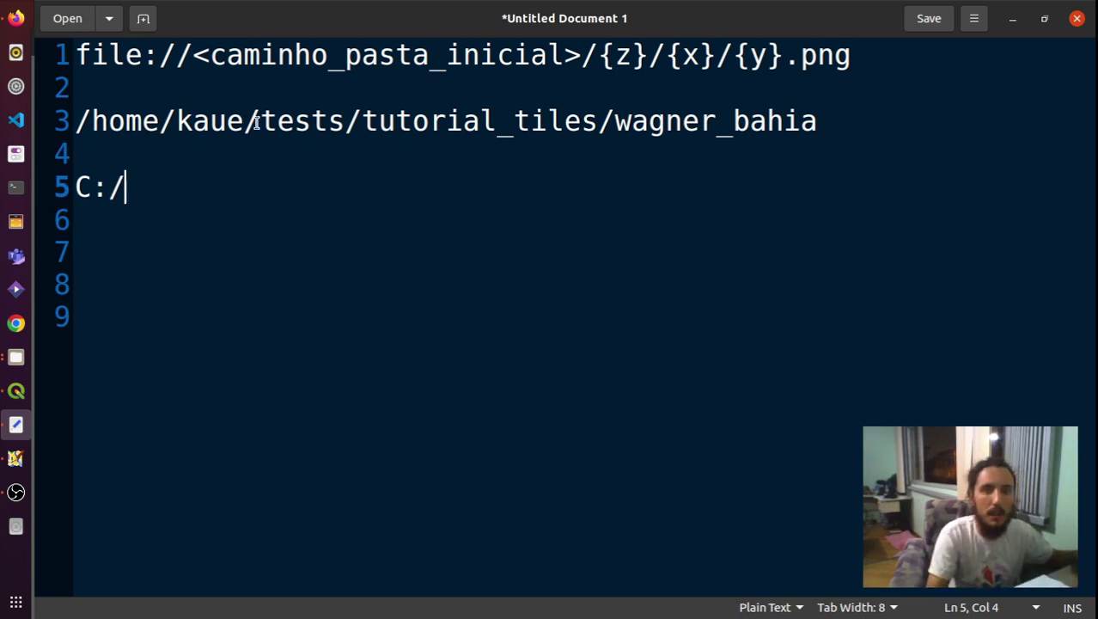
# Complete the C:/ path on line 5 with tests/tutorial_tiles/wagner_bahia copied from line 3, and highlight the finished path
pyautogui.moveTo(260, 121); pyautogui.dragTo(833, 129)
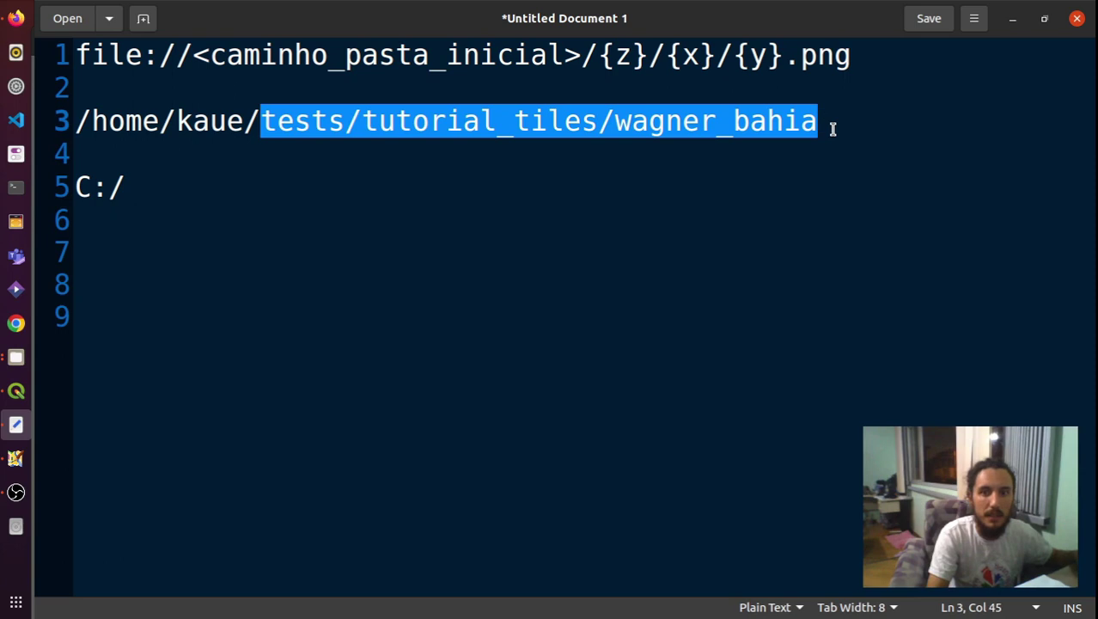
pyautogui.hotkey('ctrl', 'c')
pyautogui.click(633, 165)
pyautogui.click(603, 179)
pyautogui.hotkey('ctrl', 'v')
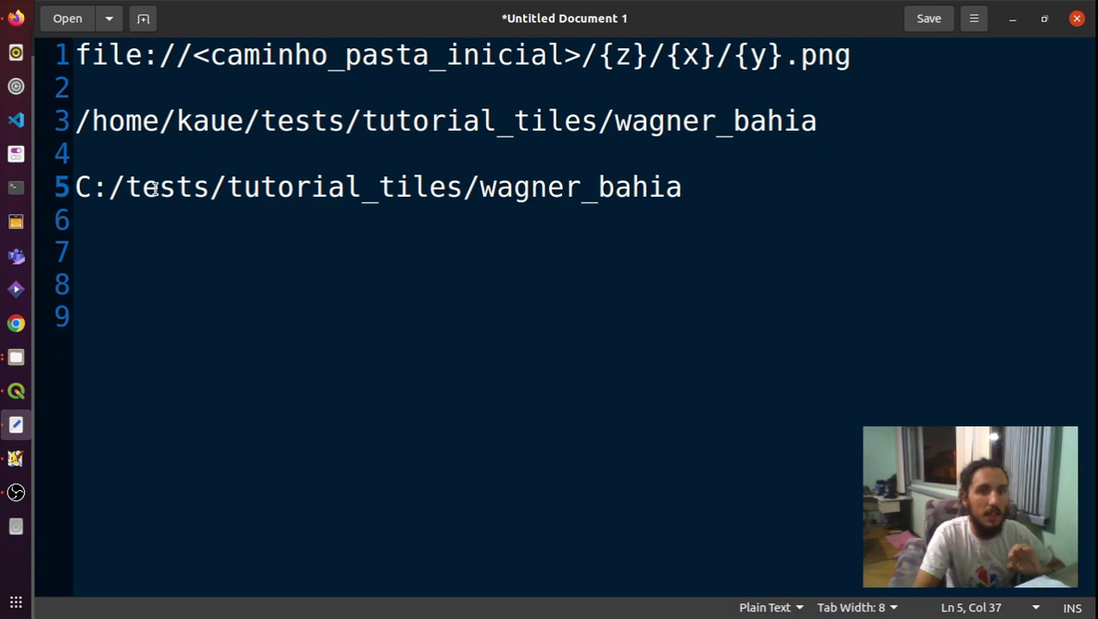
pyautogui.moveTo(74, 184); pyautogui.dragTo(691, 196)
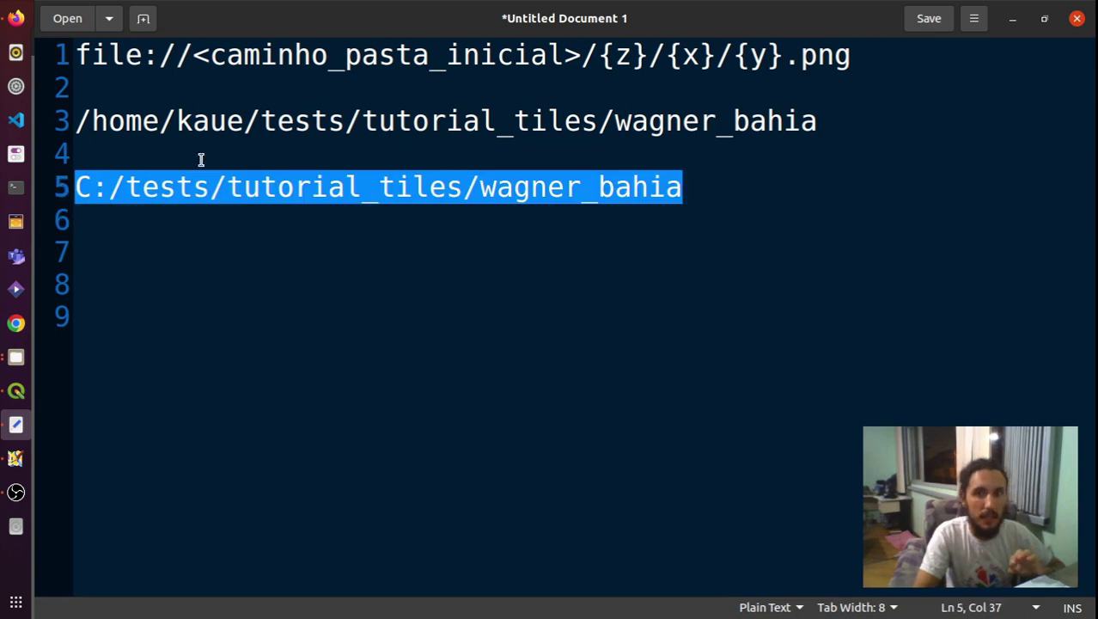
pyautogui.click(78, 186)
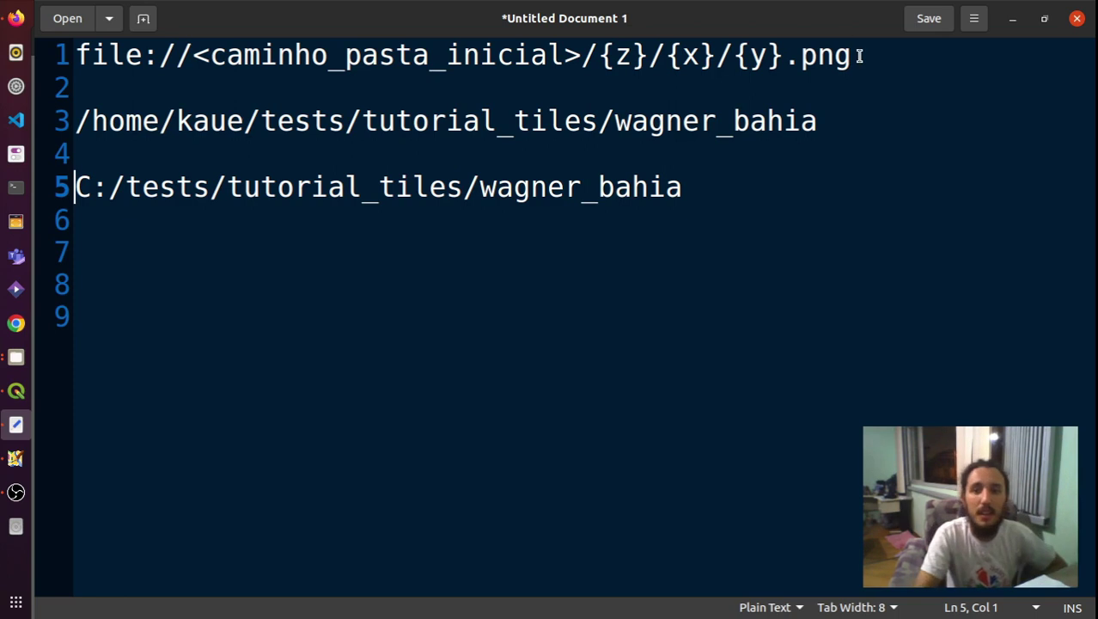
# Duplicate the URL template from line 1 onto line 7, with an empty line above it
pyautogui.moveTo(860, 56); pyautogui.dragTo(76, 56)
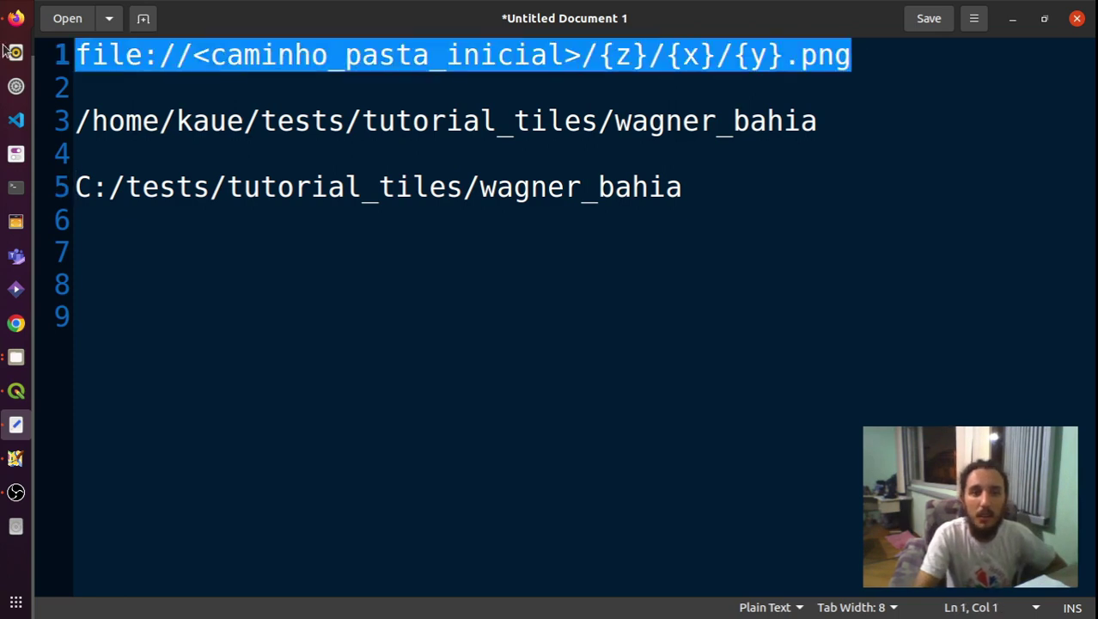
pyautogui.click(710, 182)
pyautogui.press('Return')
pyautogui.press('Return')
pyautogui.hotkey('ctrl', 'v')
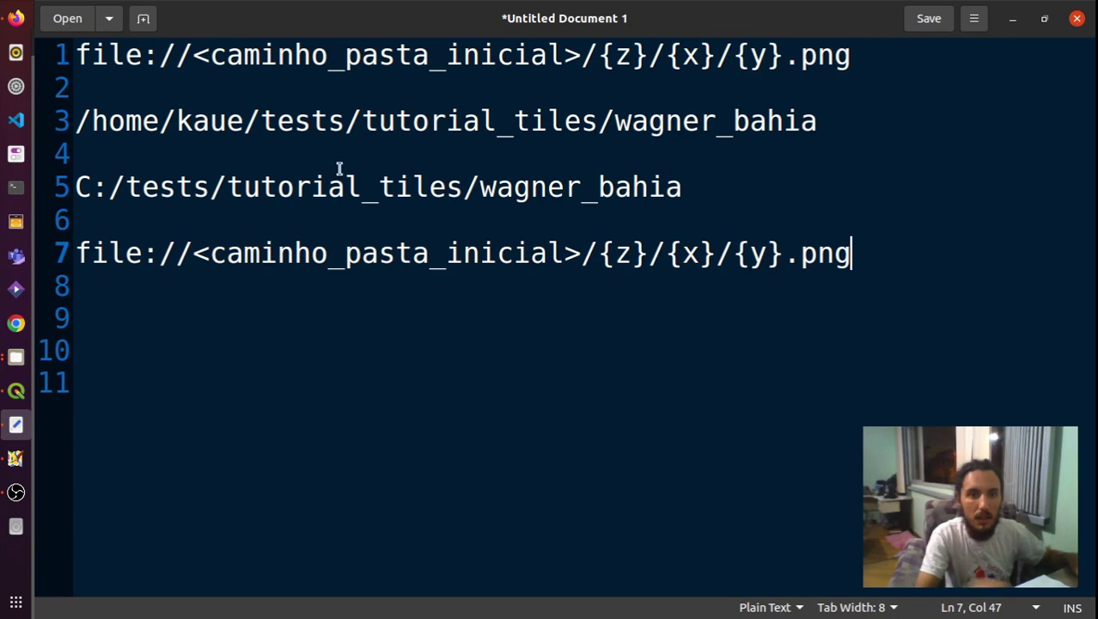
# Replace <caminho_pasta_inicial> on line 7 with the absolute /home path from line 3, and check the slashes around the inserted path
pyautogui.moveTo(191, 253); pyautogui.dragTo(578, 254)
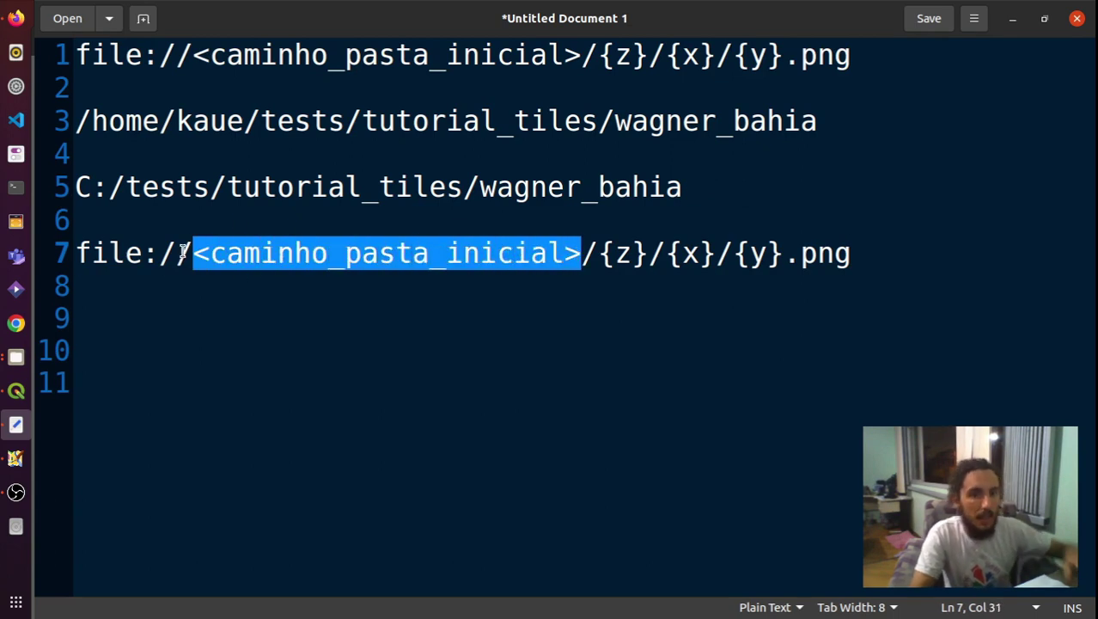
pyautogui.moveTo(194, 256); pyautogui.dragTo(573, 249)
pyautogui.click(216, 278)
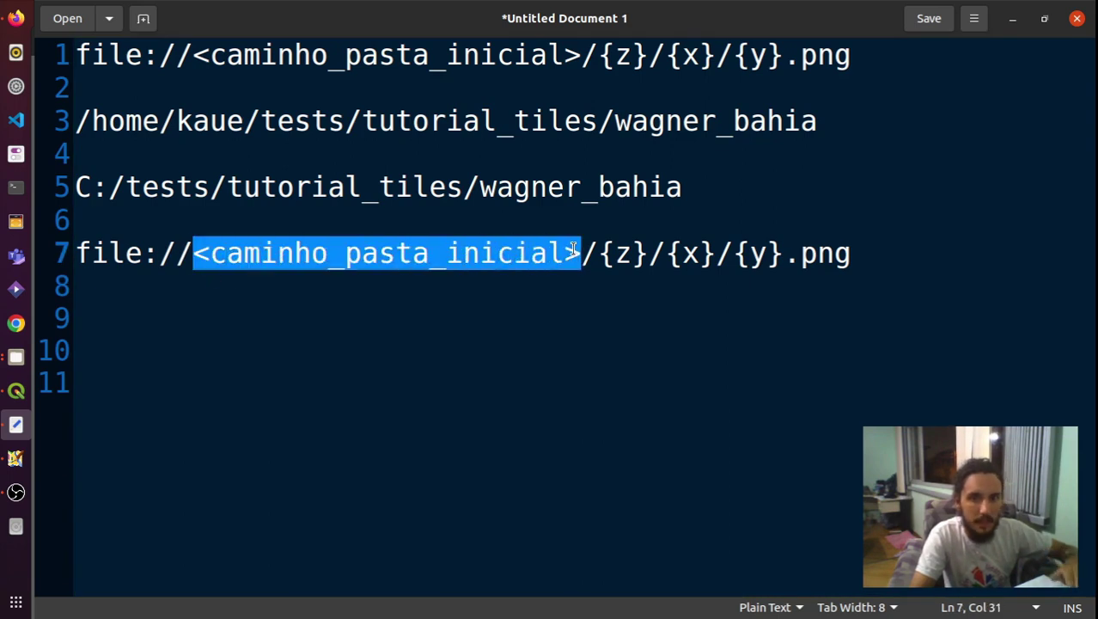
pyautogui.press('BackSpace')
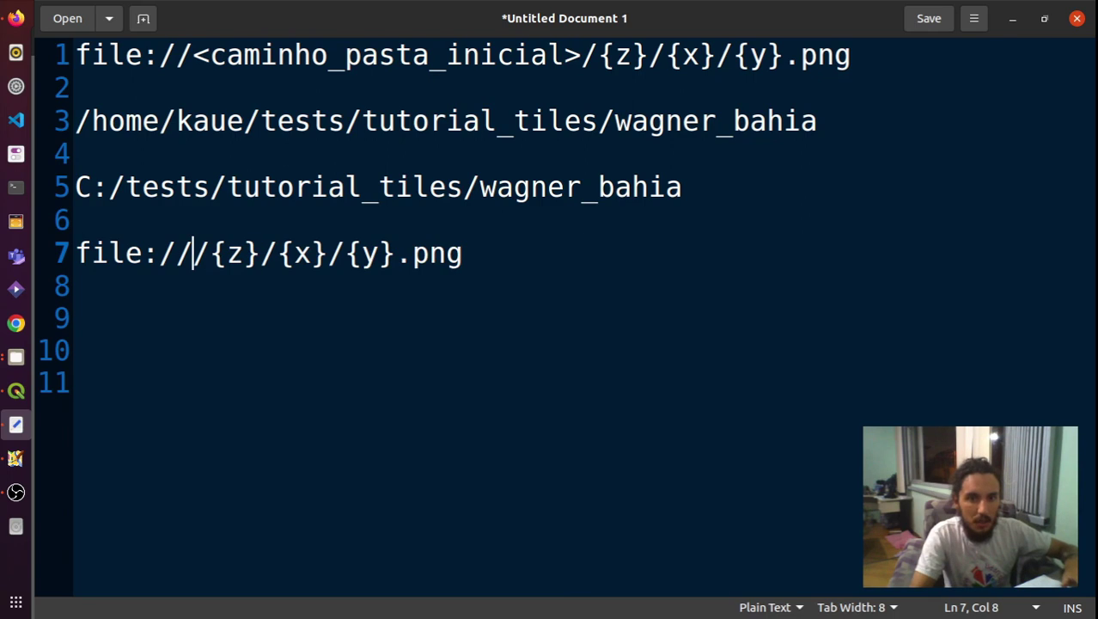
pyautogui.click(843, 123)
pyautogui.hotkey('shift', 'Up')
pyautogui.hotkey('shift', 'Down')
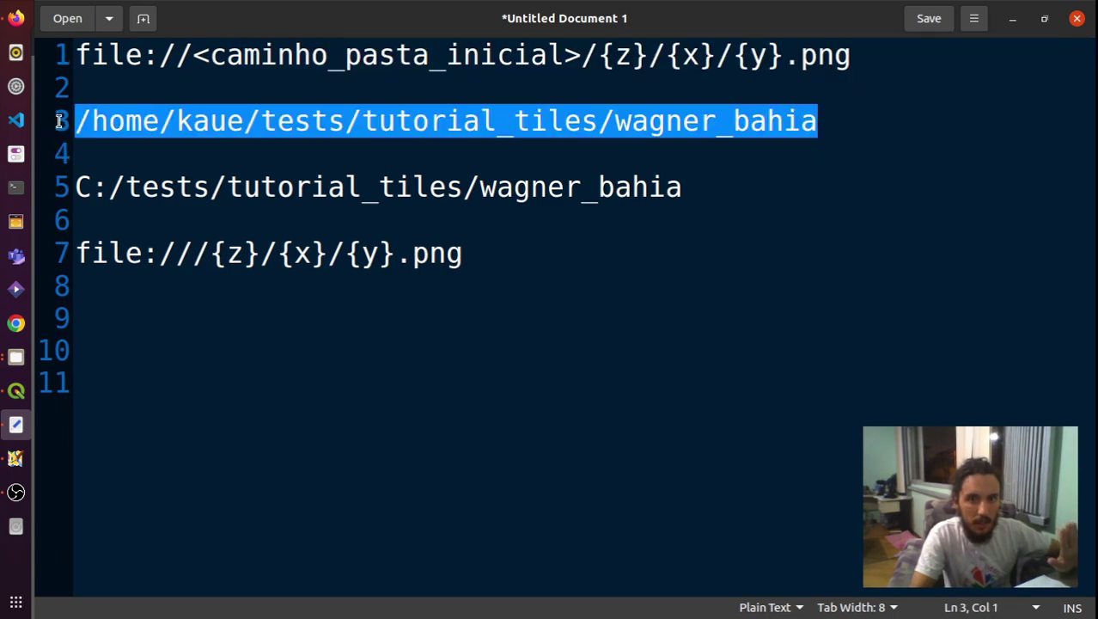
pyautogui.press('super')
pyautogui.press('super')
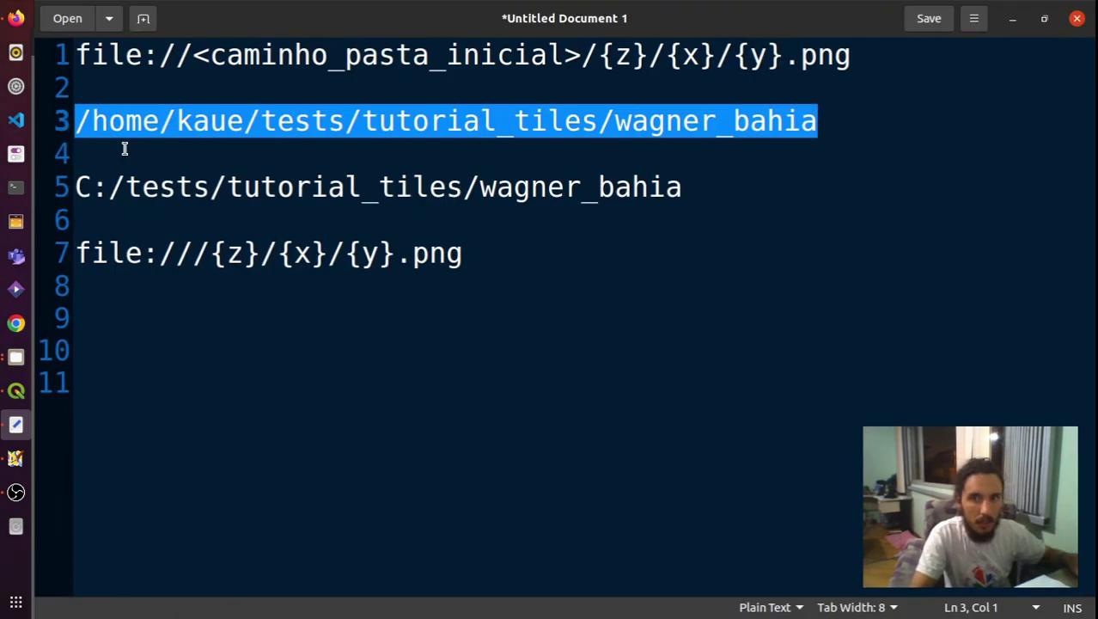
pyautogui.click(194, 252)
pyautogui.hotkey('ctrl', 'v')
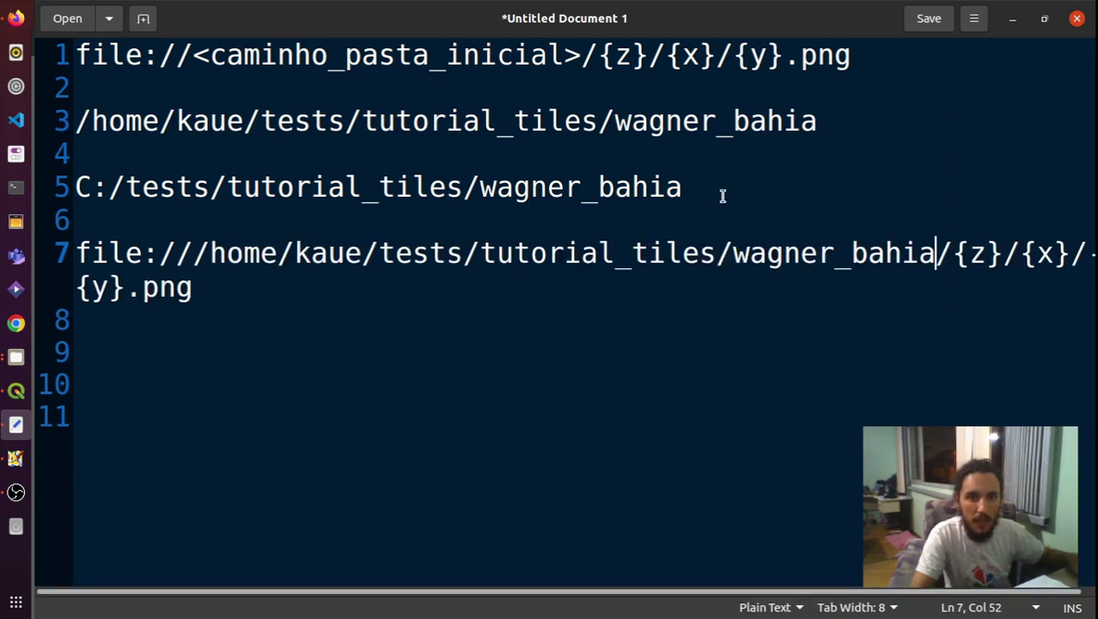
pyautogui.moveTo(935, 266); pyautogui.dragTo(945, 263)
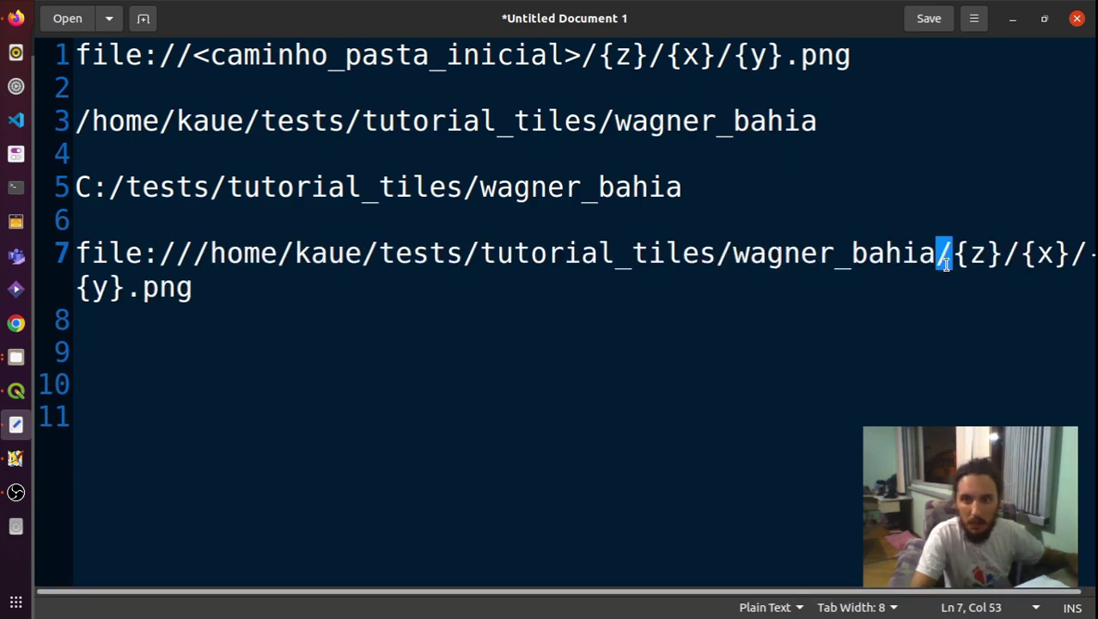
pyautogui.moveTo(213, 250); pyautogui.dragTo(164, 243)
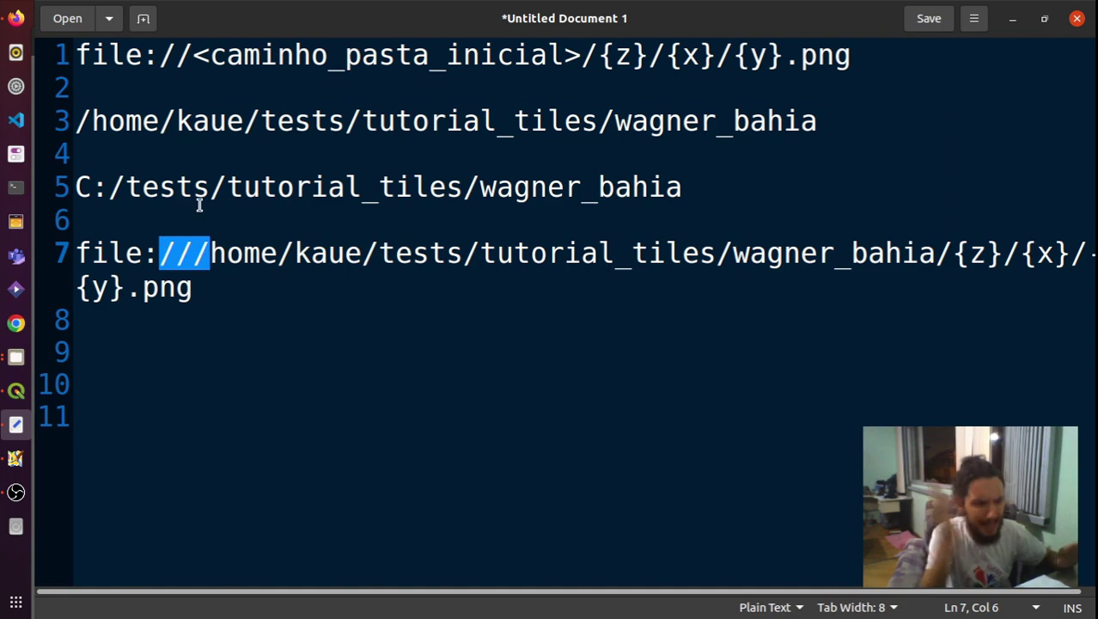
pyautogui.click(235, 296)
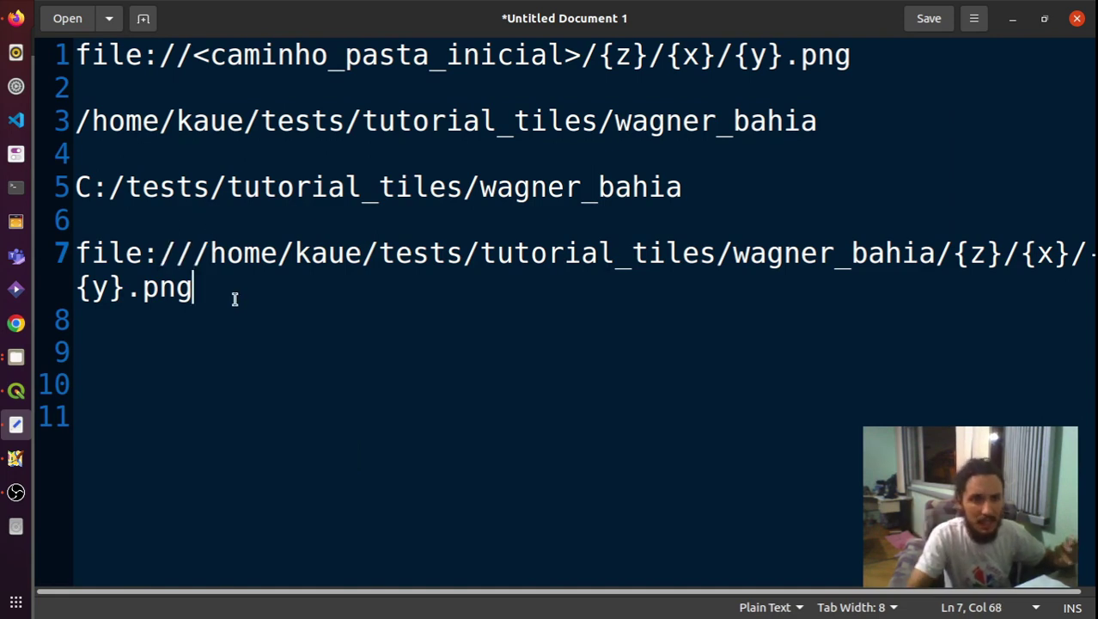
# Copy the URL template from line 1 and paste it on line 10 beneath the Linux tile URL
pyautogui.click(863, 54)
pyautogui.hotkey('shift', 'Home')
pyautogui.hotkey('ctrl', 'c')
pyautogui.click(269, 312)
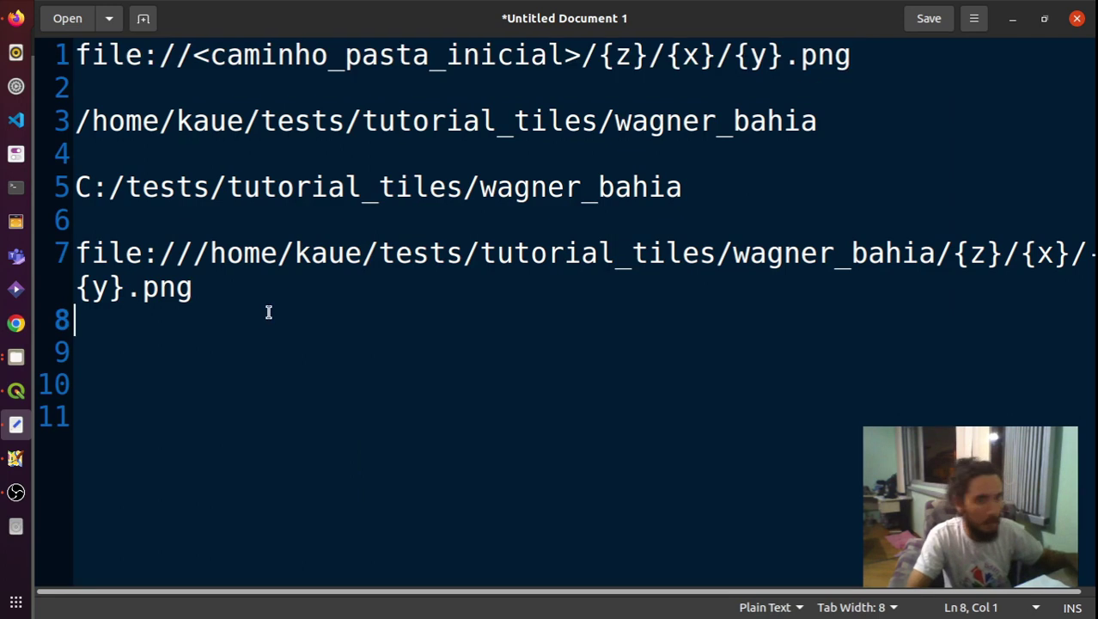
pyautogui.press('Return')
pyautogui.press('Return')
pyautogui.hotkey('ctrl', 'v')
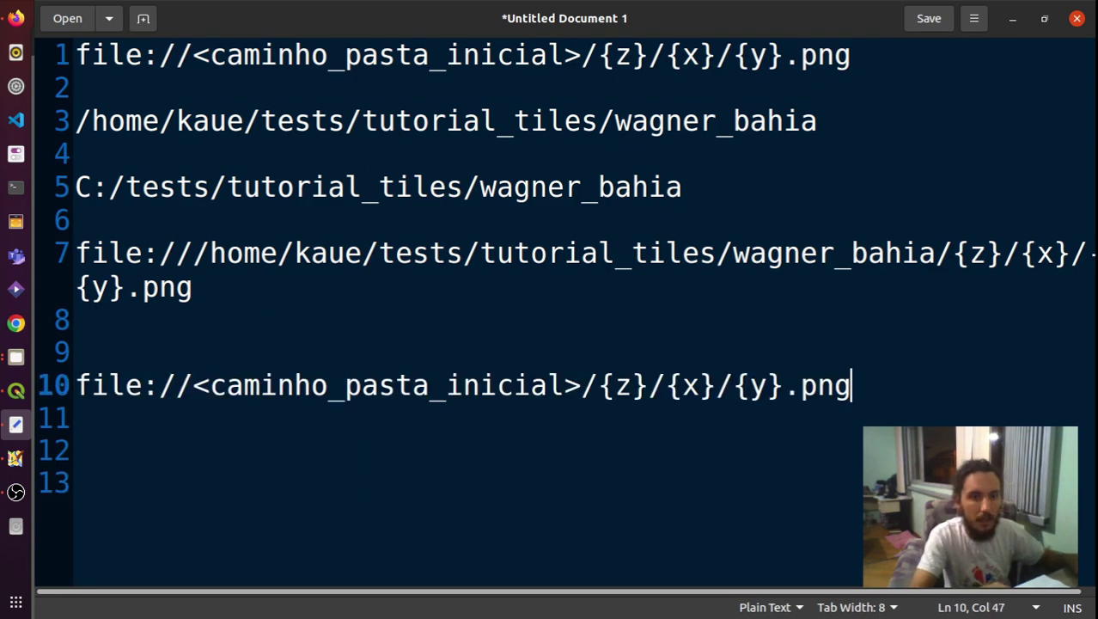
# Replace <caminho_pasta_inicial> on line 10 with the Windows path C:/tests/tutorial_tiles/wagner_bahia
pyautogui.click(196, 393)
pyautogui.moveTo(196, 393); pyautogui.dragTo(583, 388)
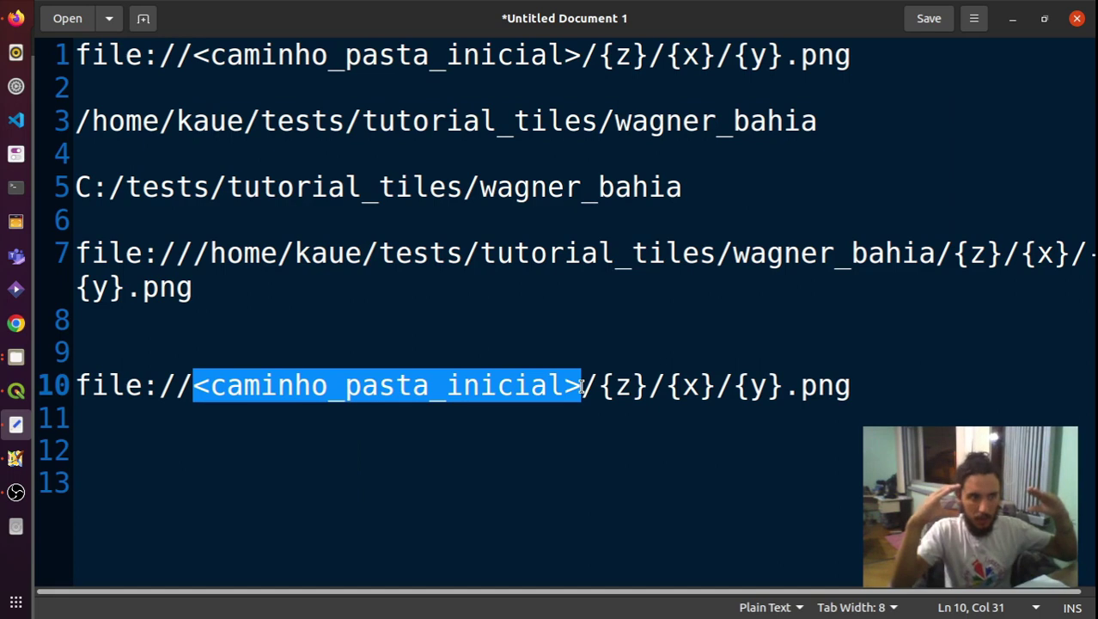
pyautogui.press('BackSpace')
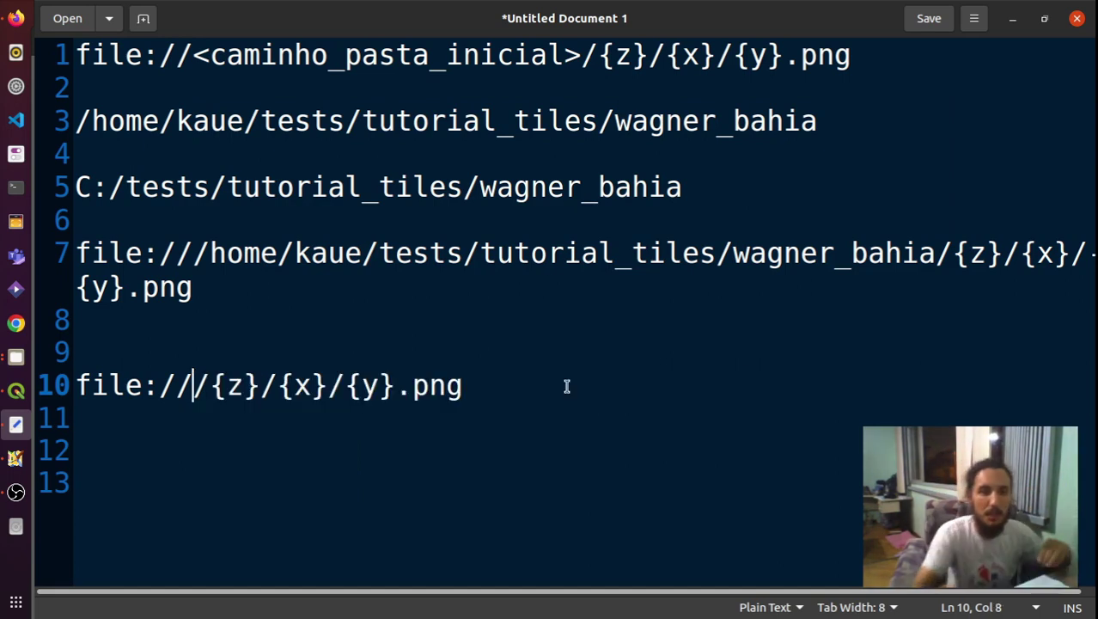
pyautogui.moveTo(700, 182); pyautogui.dragTo(75, 186)
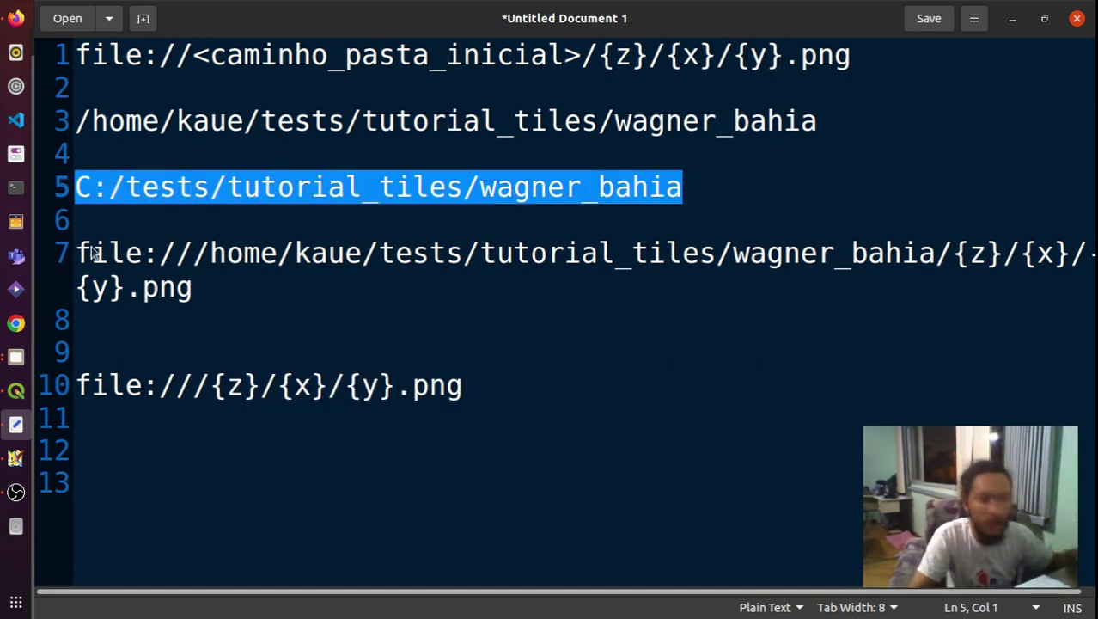
pyautogui.middleClick(197, 383)
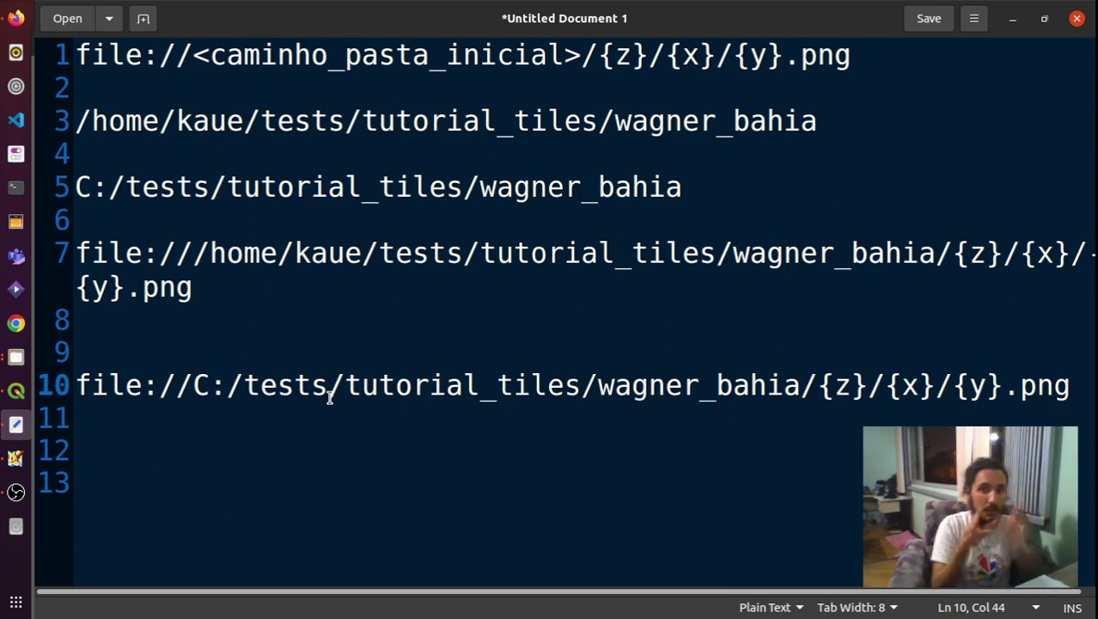
# Examine both file URLs, the online tile map in Firefox, and the file://, folder path and {z}/{x}/{y}.png parts
pyautogui.tripleClick(232, 394)
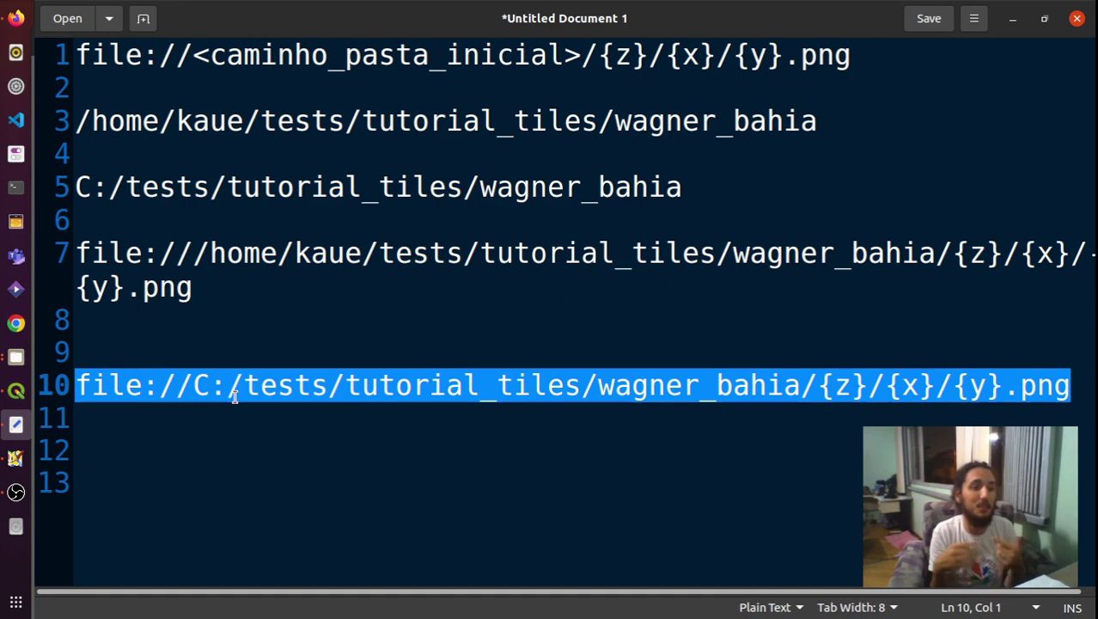
pyautogui.click(16, 17)
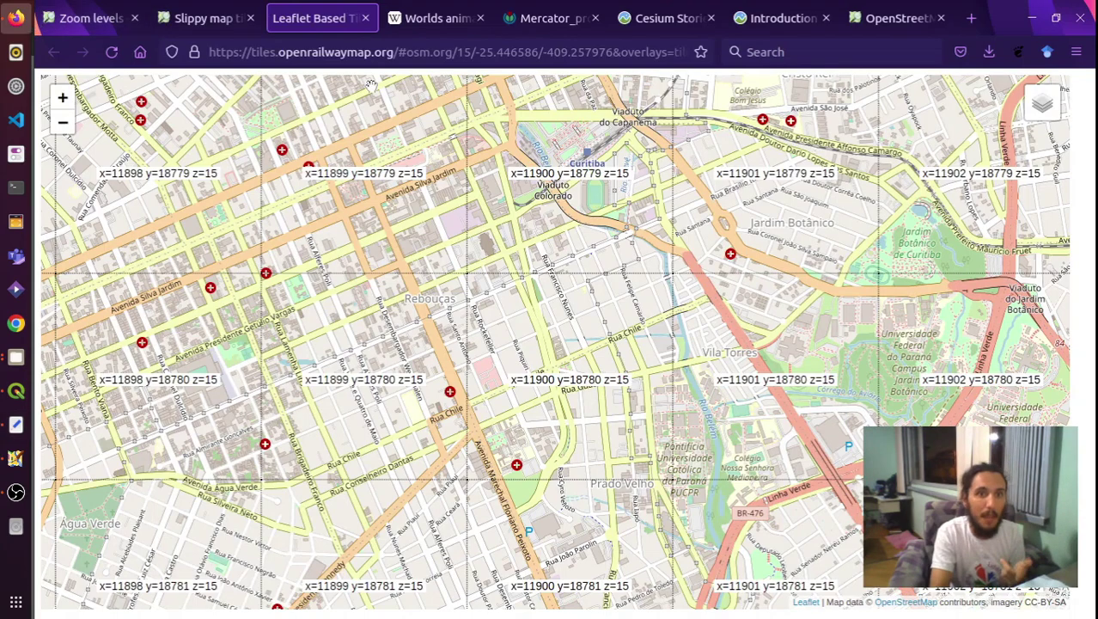
pyautogui.click(15, 423)
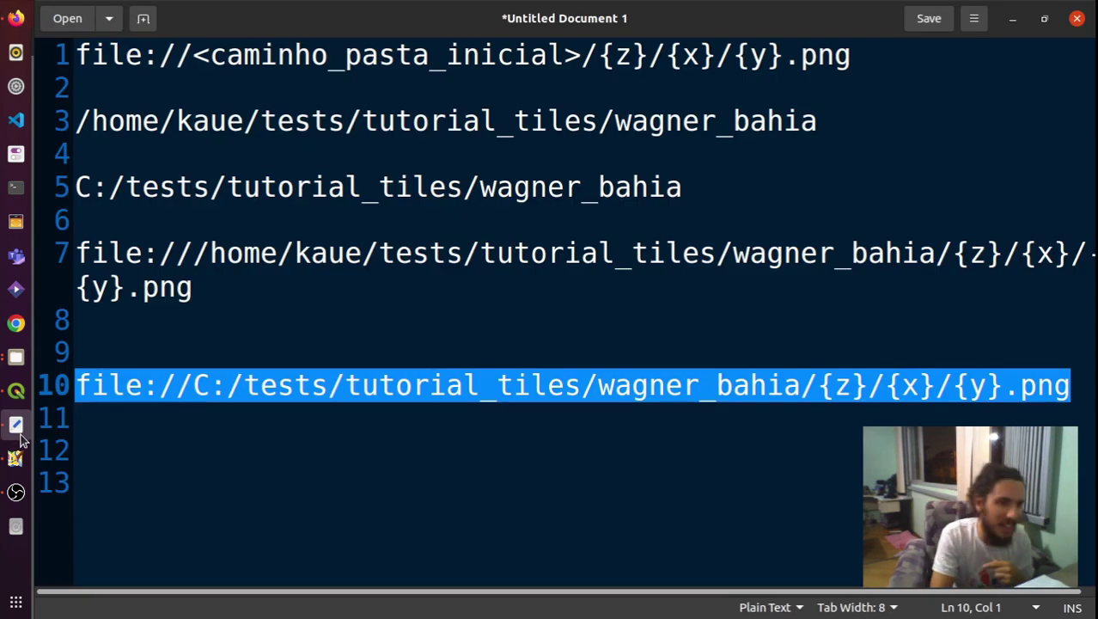
pyautogui.moveTo(220, 299); pyautogui.dragTo(72, 263)
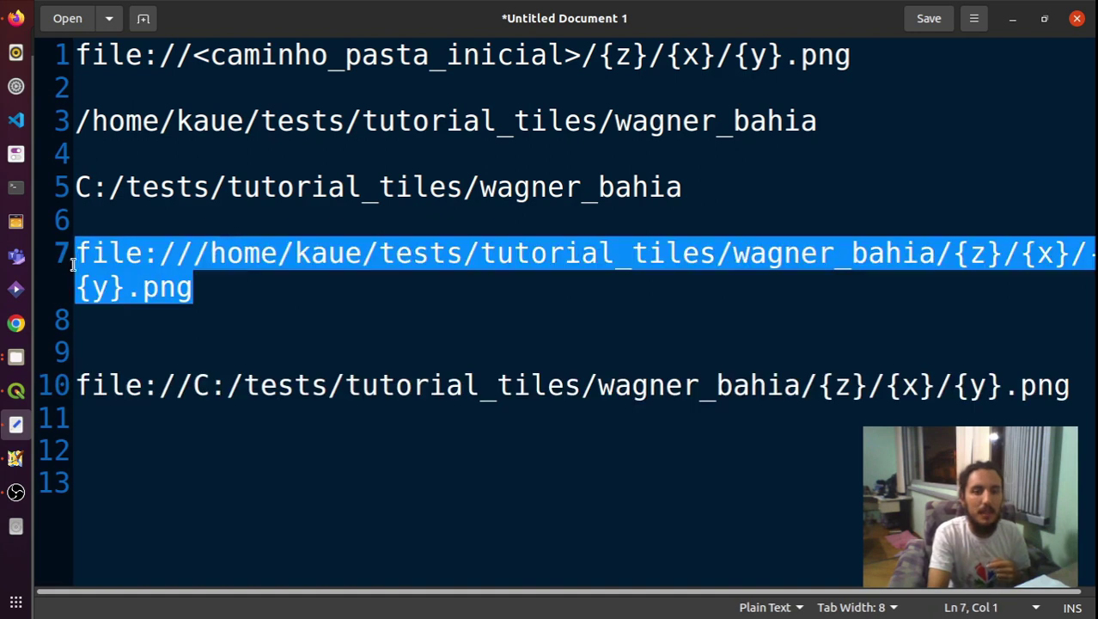
pyautogui.click(179, 283)
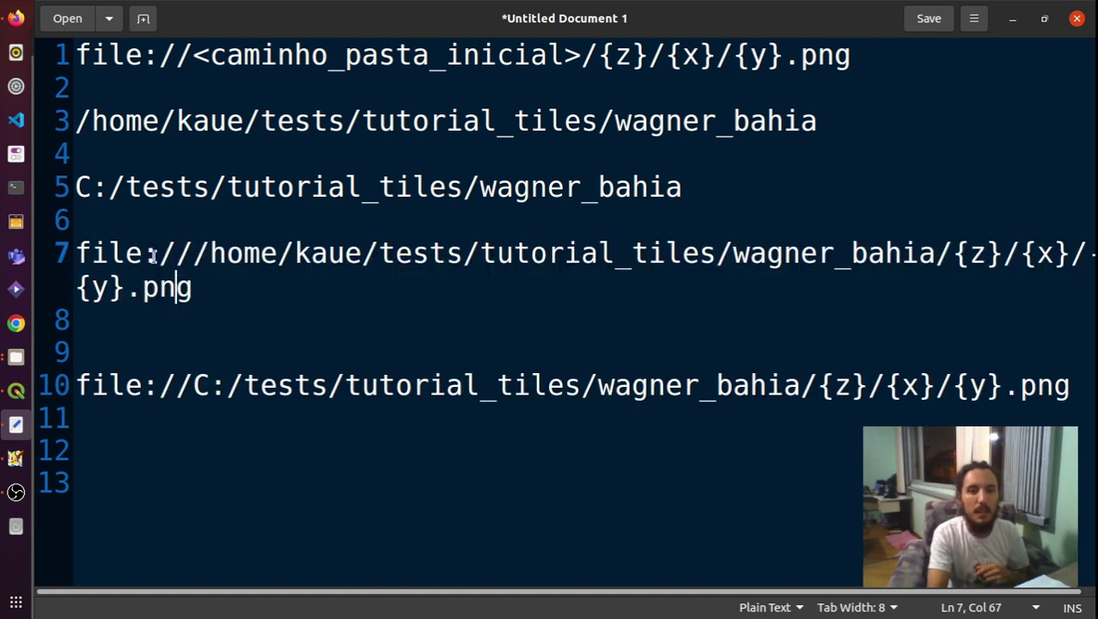
pyautogui.moveTo(160, 253); pyautogui.dragTo(183, 255)
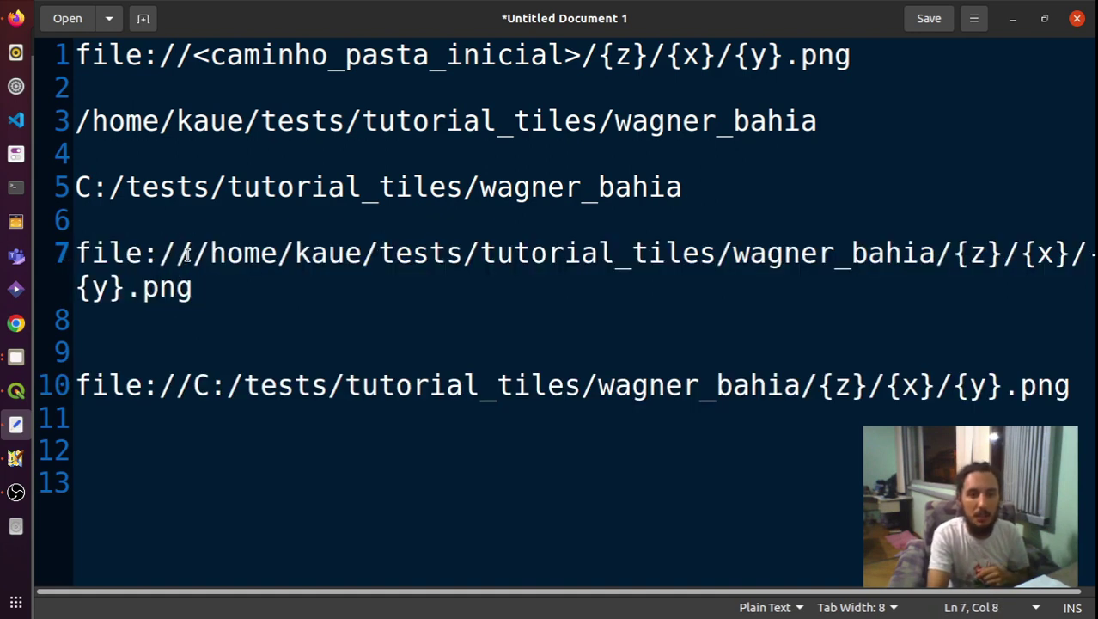
pyautogui.doubleClick(164, 255)
pyautogui.click(160, 255)
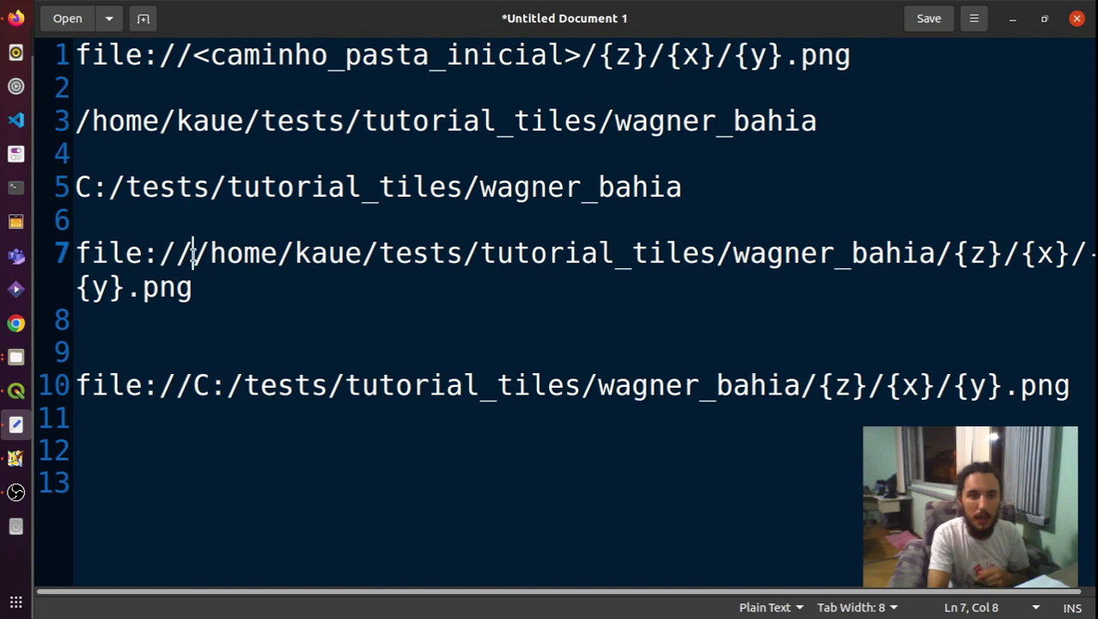
pyautogui.moveTo(191, 255); pyautogui.dragTo(952, 254)
pyautogui.click(953, 256)
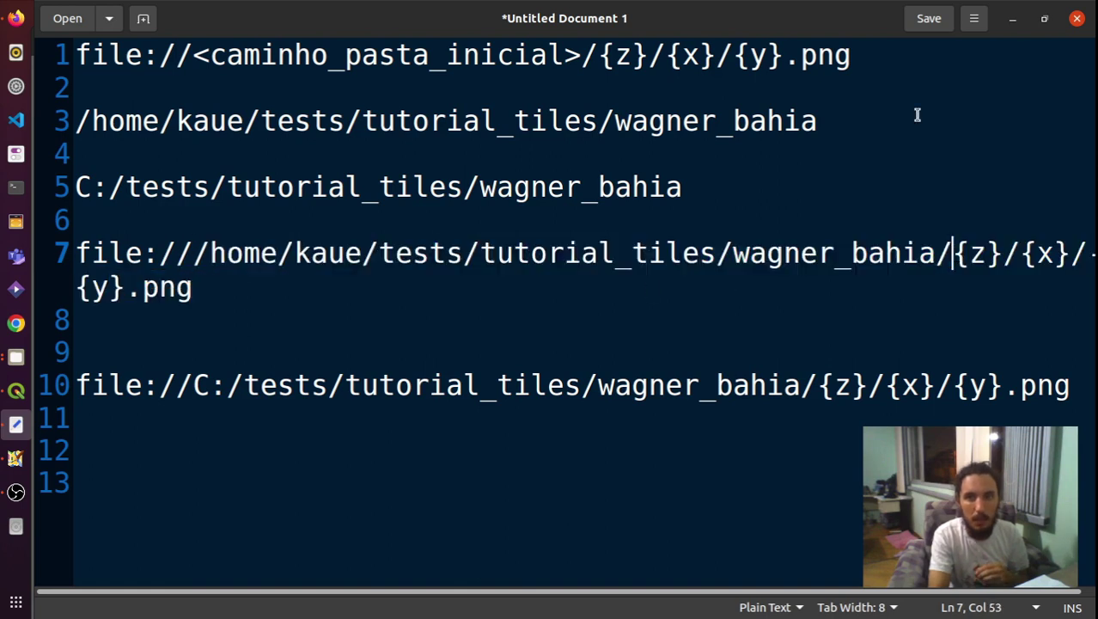
pyautogui.moveTo(859, 57); pyautogui.dragTo(602, 49)
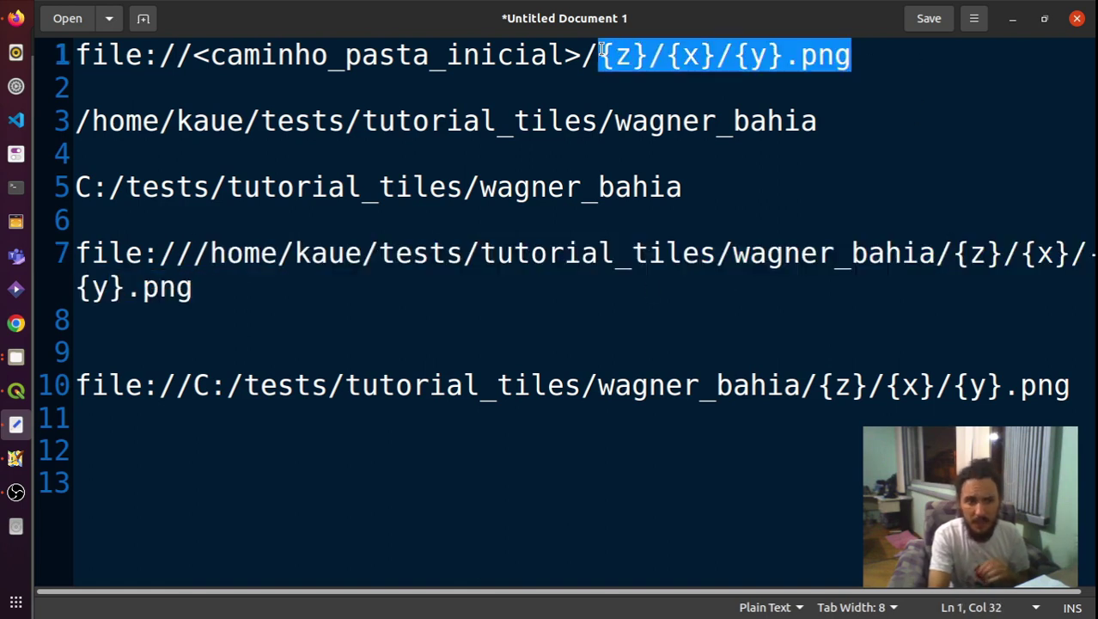
# Copy the complete Linux tile URL from line 7 and switch to JOSM's Imagery preferences
pyautogui.click(288, 279)
pyautogui.moveTo(288, 280); pyautogui.dragTo(75, 249)
pyautogui.hotkey('ctrl', 'c')
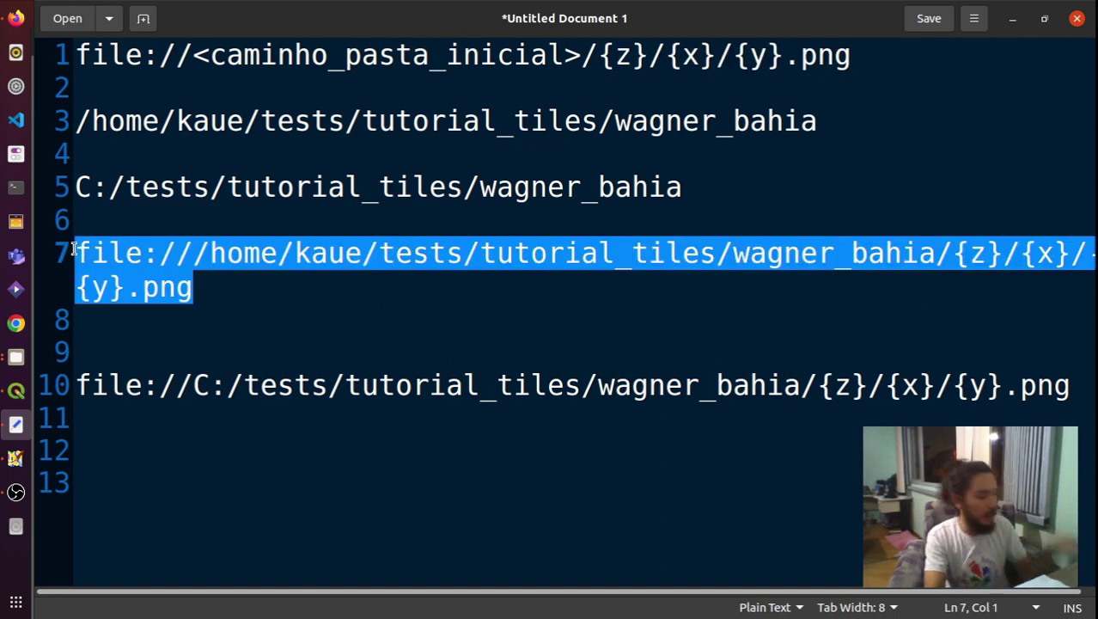
pyautogui.click(15, 457)
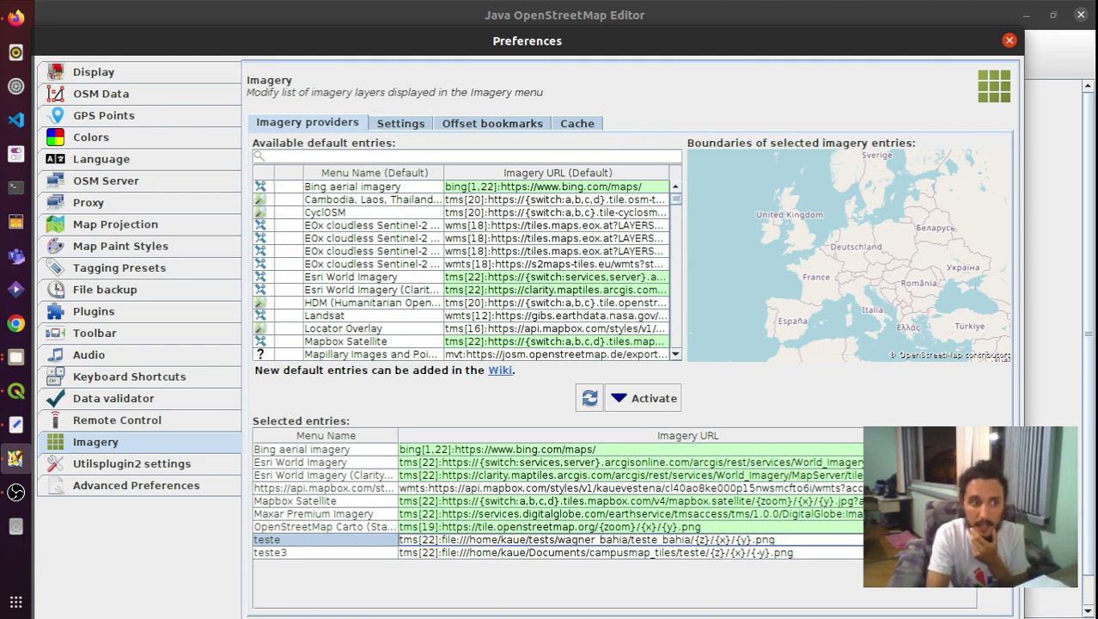
# Start a new TMS imagery entry and paste the copied Linux tile URL ending in tutorial_tiles/wagner_bahia/{z}/{x}/{y}.png
pyautogui.click(994, 467)
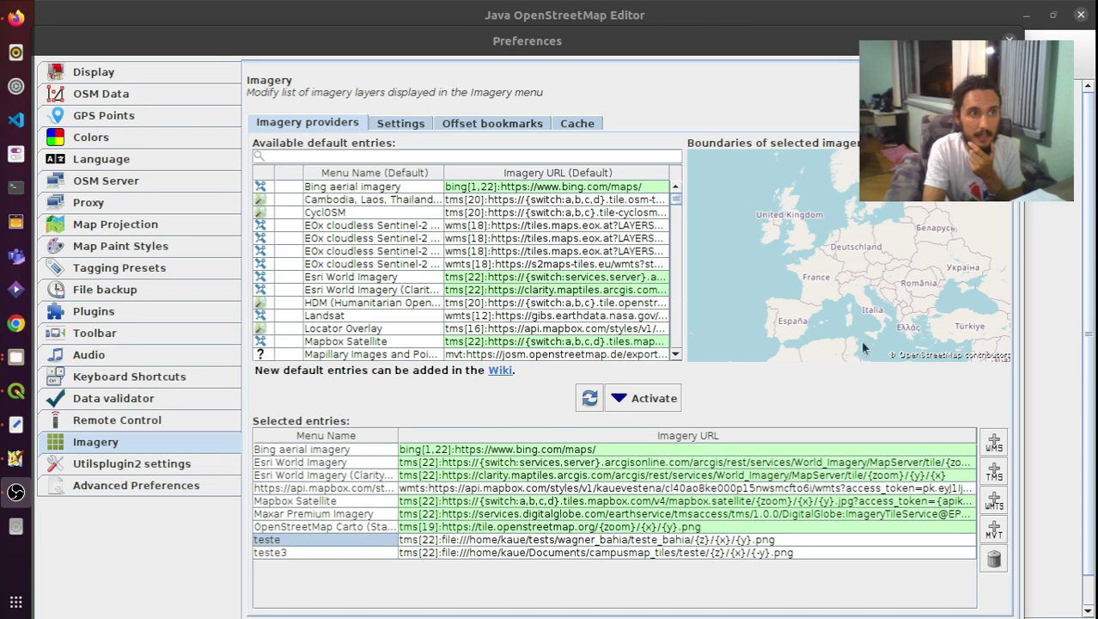
pyautogui.click(995, 473)
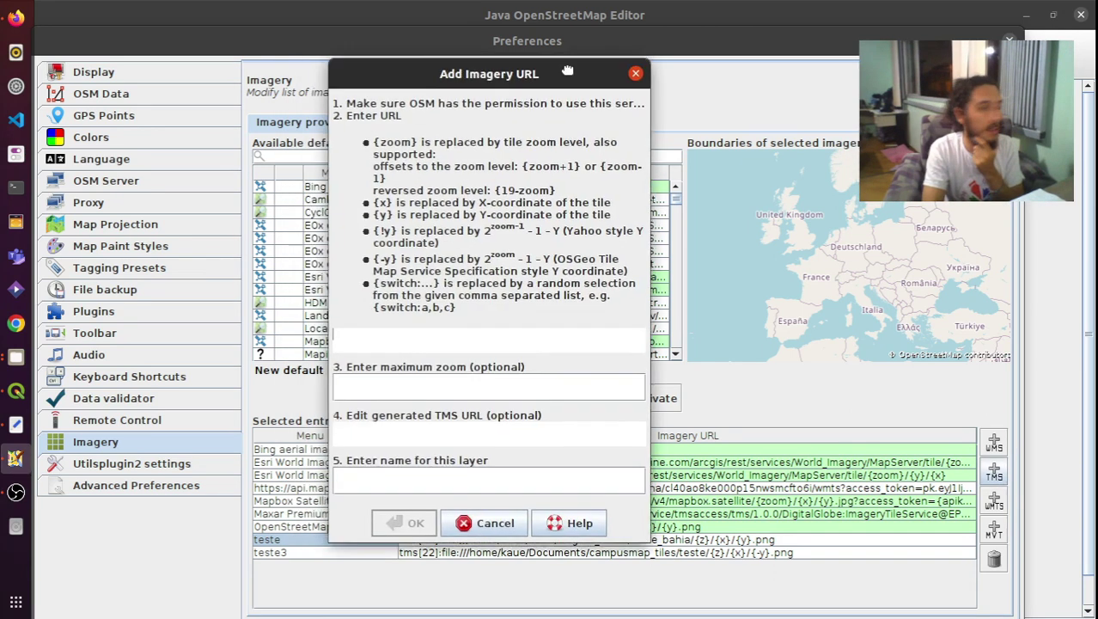
pyautogui.moveTo(568, 70); pyautogui.dragTo(592, 87)
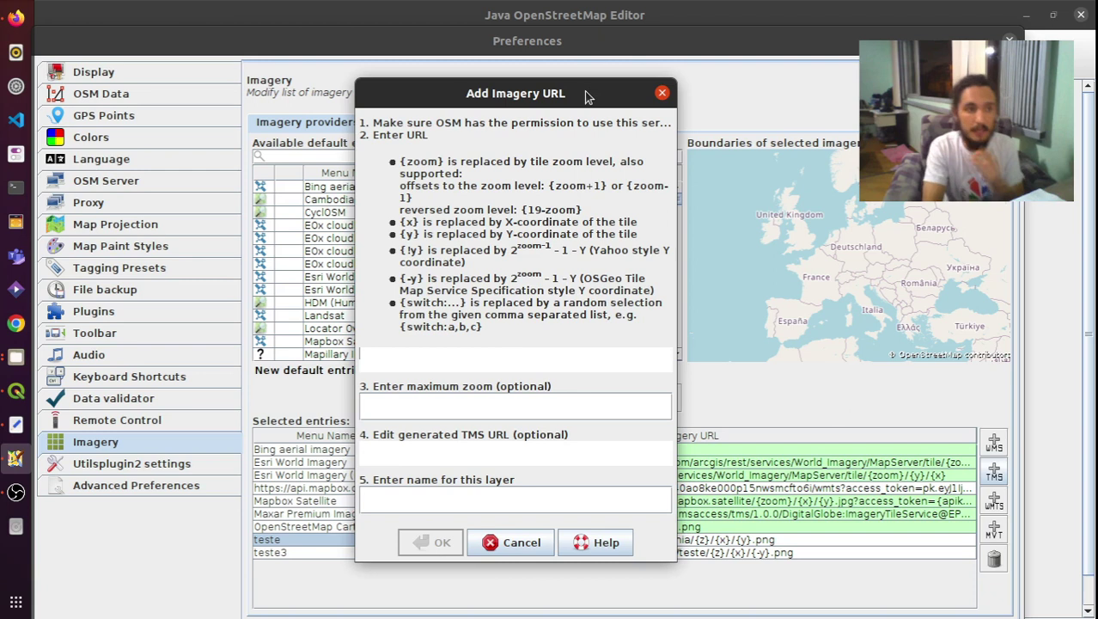
pyautogui.click(447, 352)
pyautogui.hotkey('ctrl', 'v')
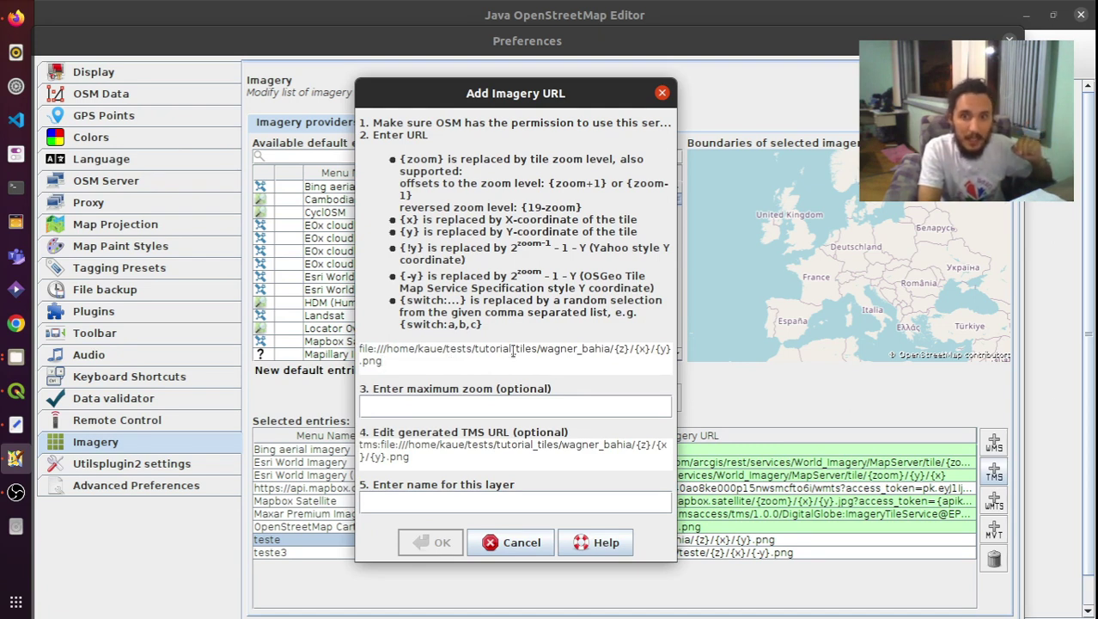
# Check the maximum zoom and tile parameters in QGIS's QTiles dialog, close it and return to JOSM
pyautogui.click(9, 402)
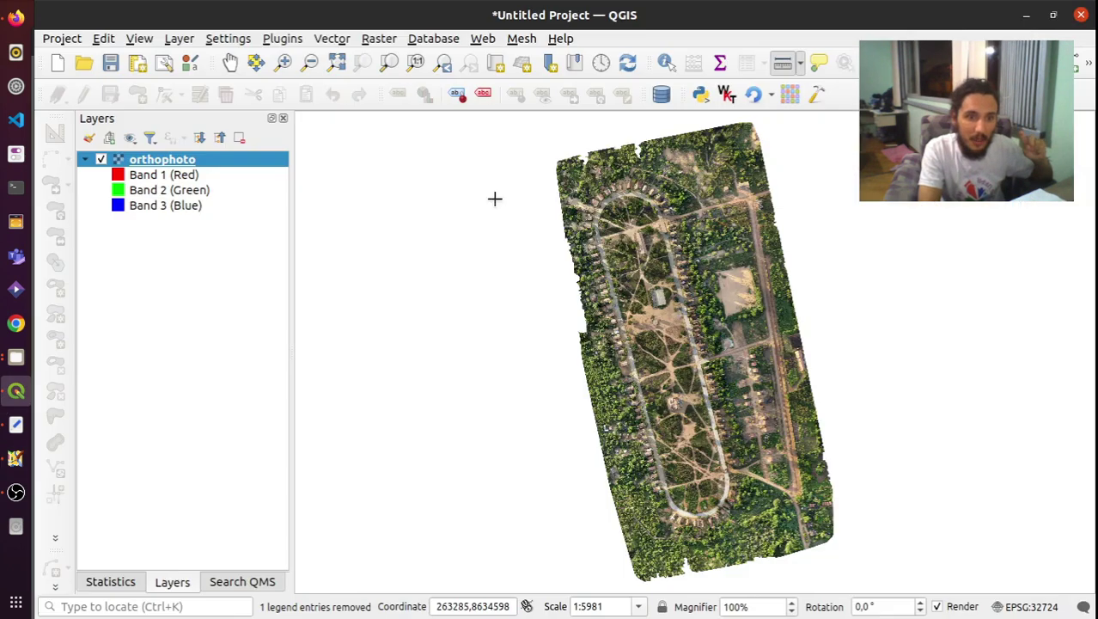
pyautogui.click(791, 96)
pyautogui.scroll(-5, 674, 342)
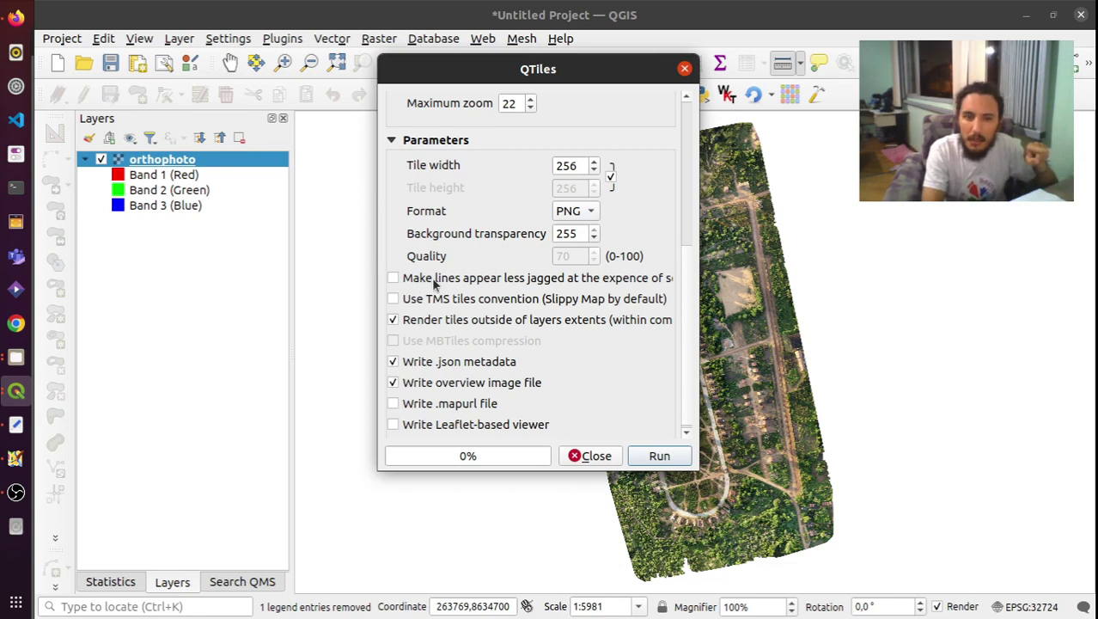
pyautogui.click(688, 69)
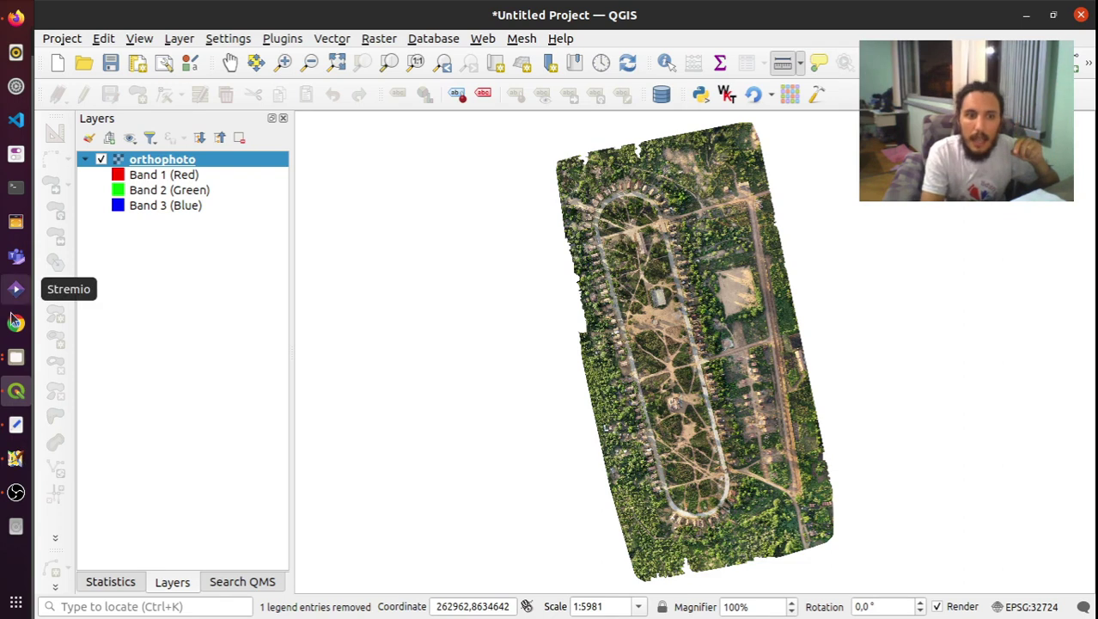
pyautogui.click(15, 457)
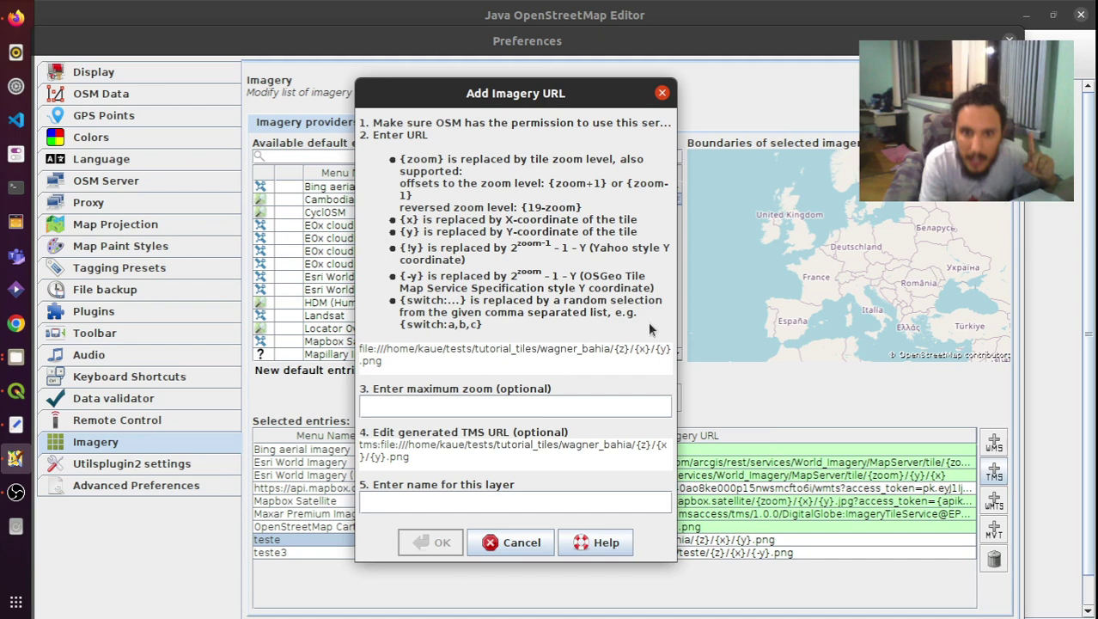
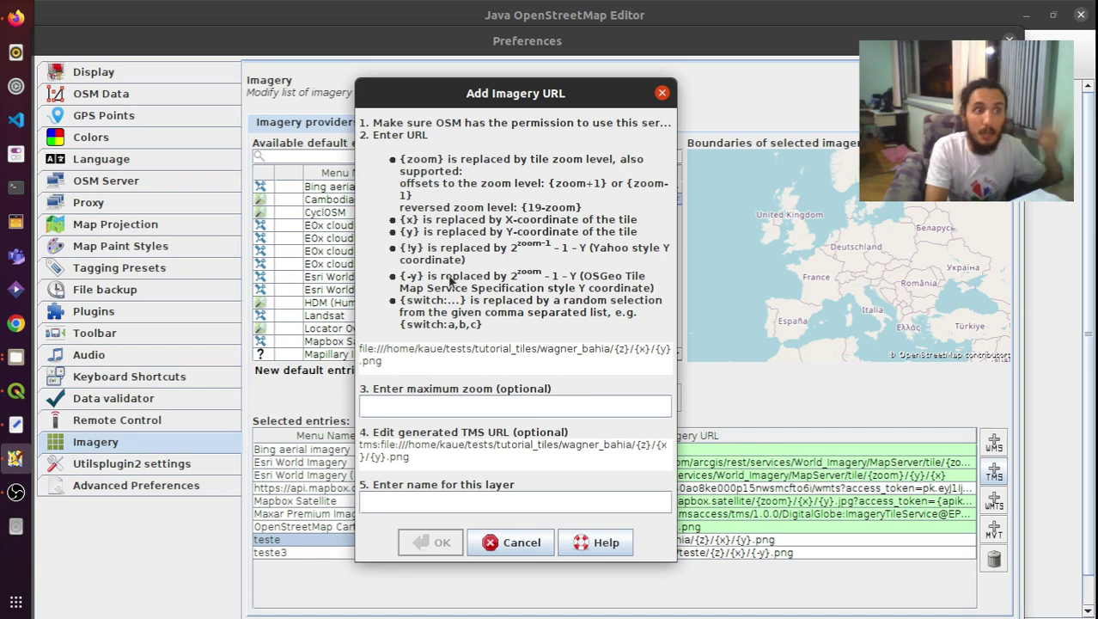
# Set the maximum zoom to 22, name the layer tutotial_tiles_wagner_bahia, add the entry and close the preferences
pyautogui.write('22')
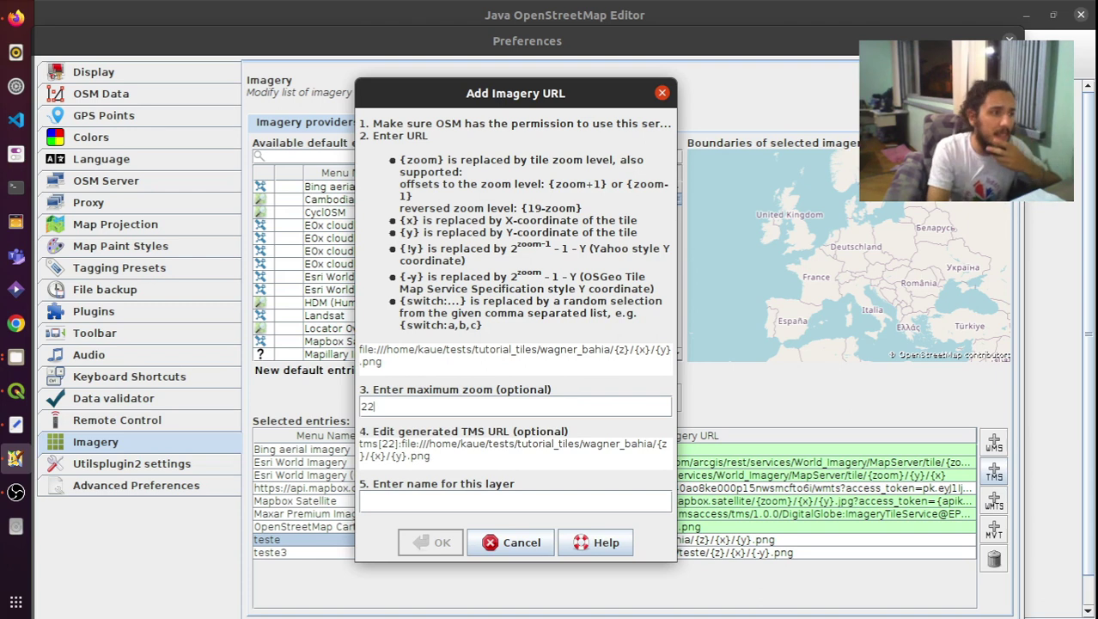
pyautogui.click(15, 492)
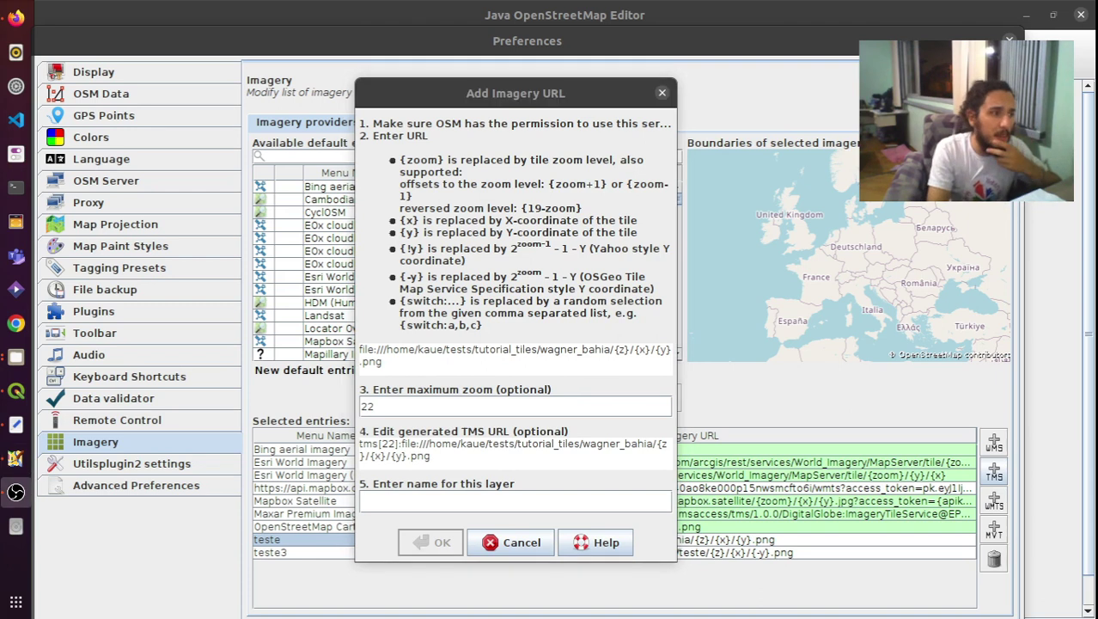
pyautogui.click(386, 498)
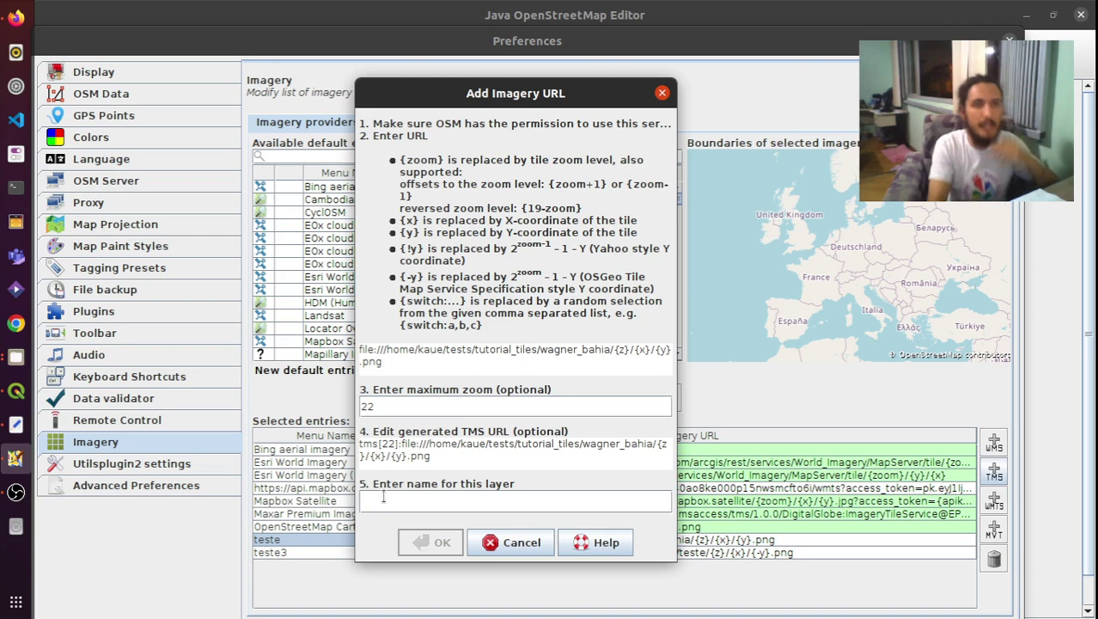
pyautogui.write('til')
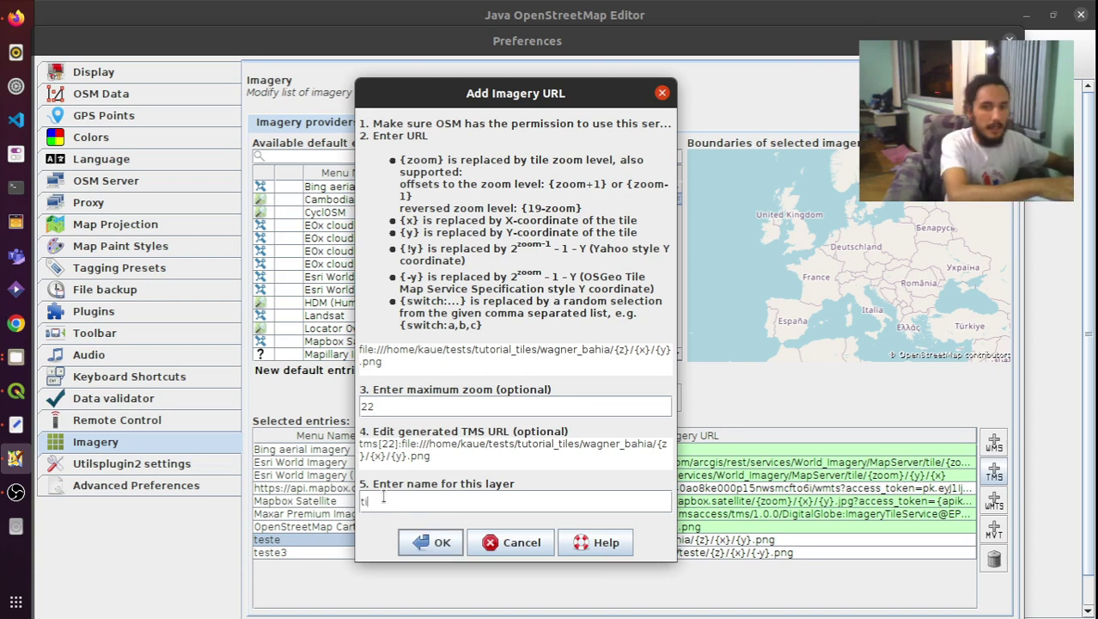
pyautogui.write('utorial')
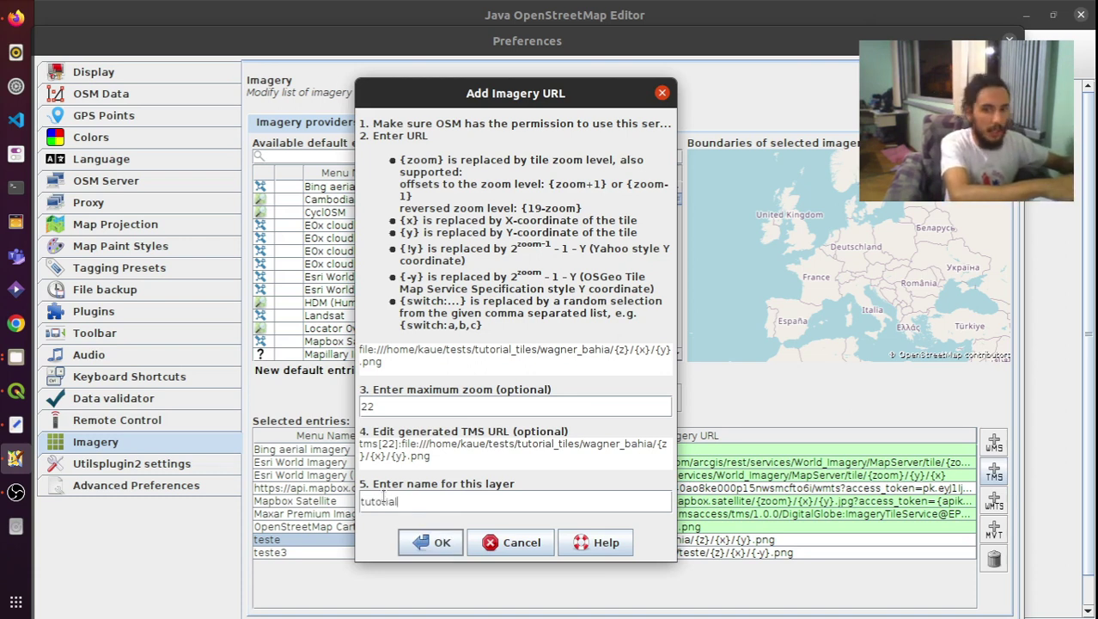
pyautogui.write('_tiles')
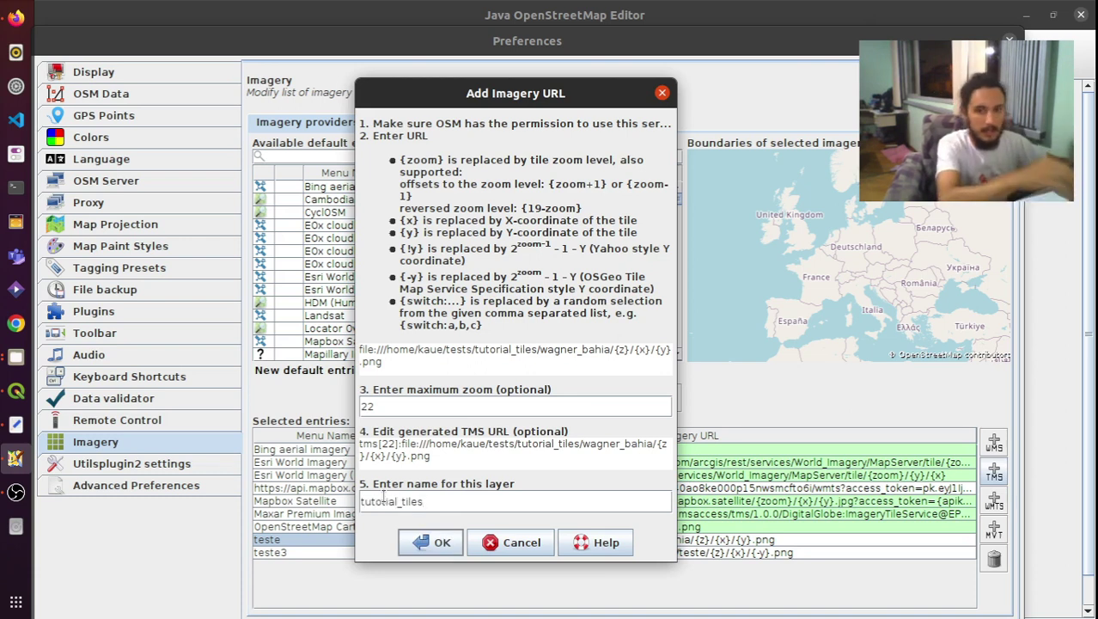
pyautogui.write('_wagner_')
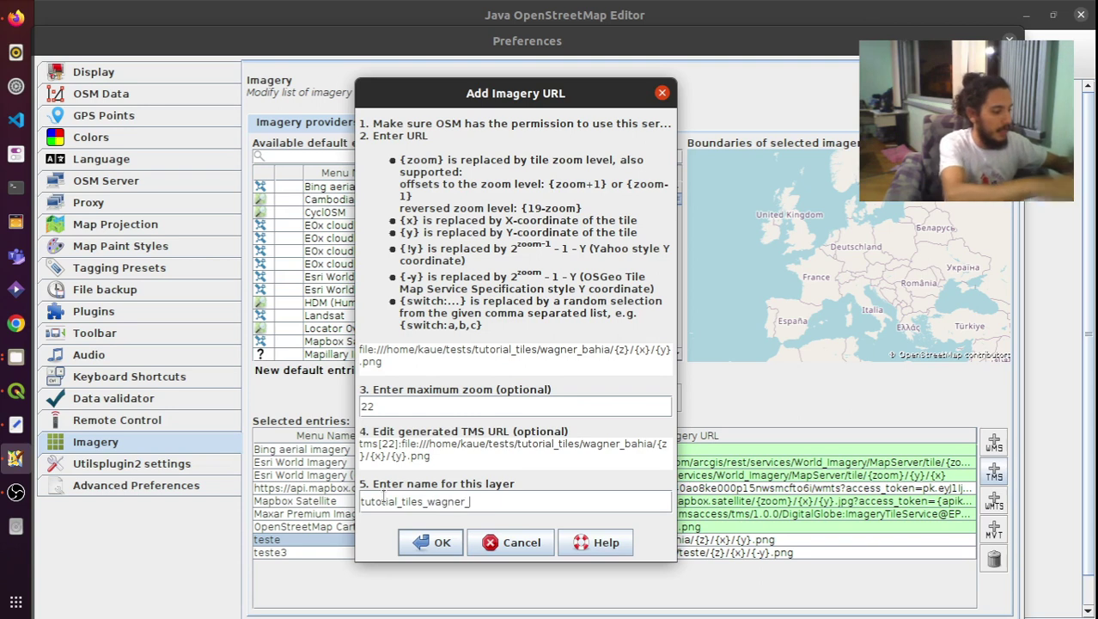
pyautogui.write('bahia')
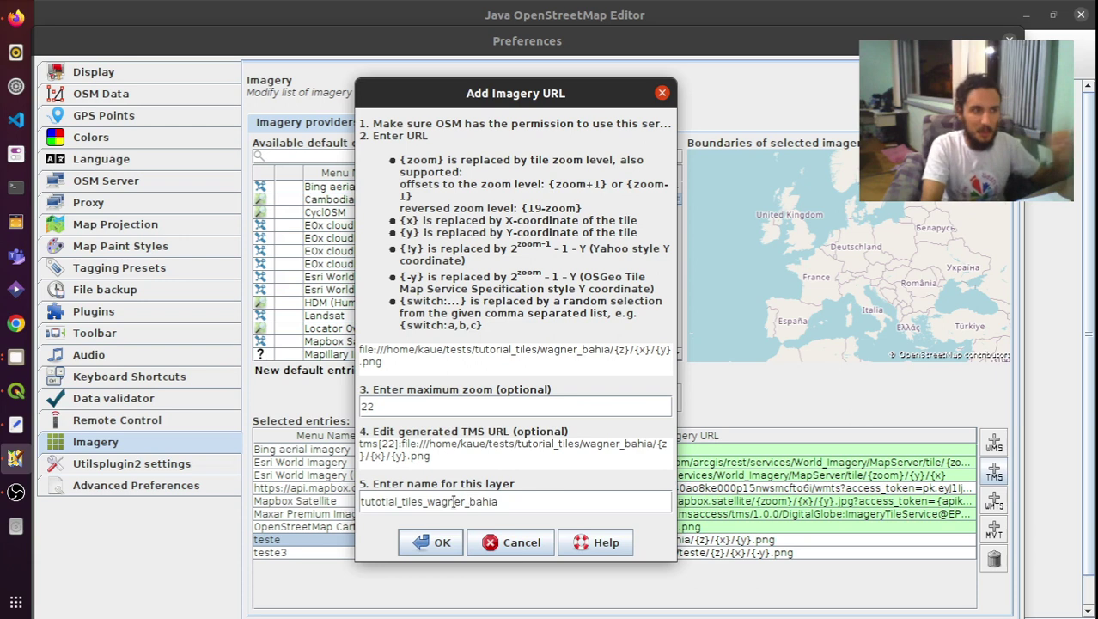
pyautogui.click(423, 546)
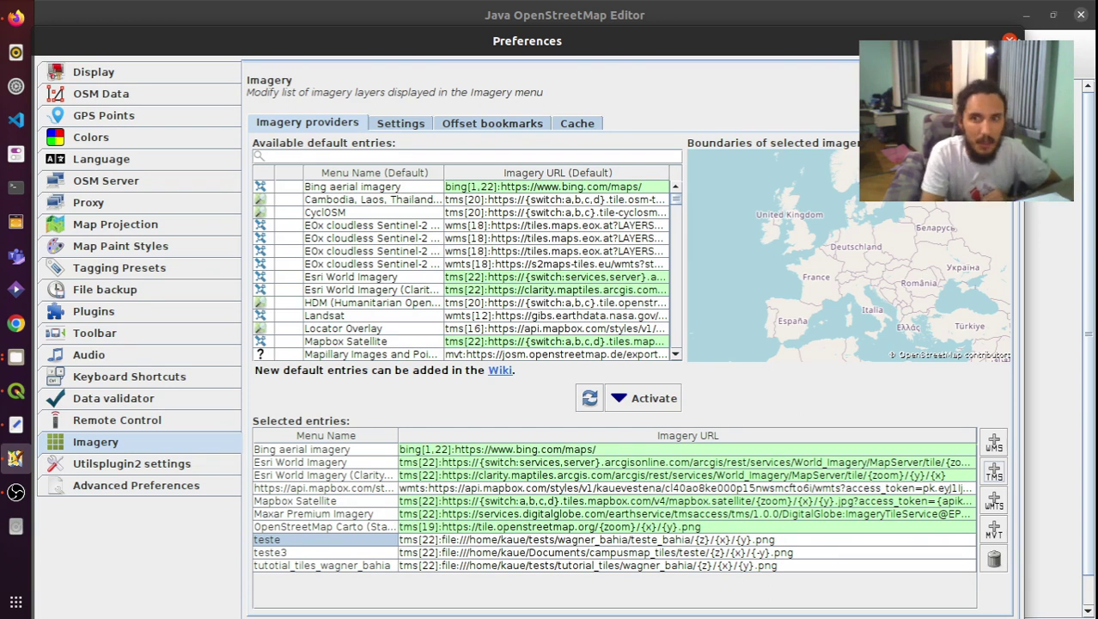
pyautogui.press('Return')
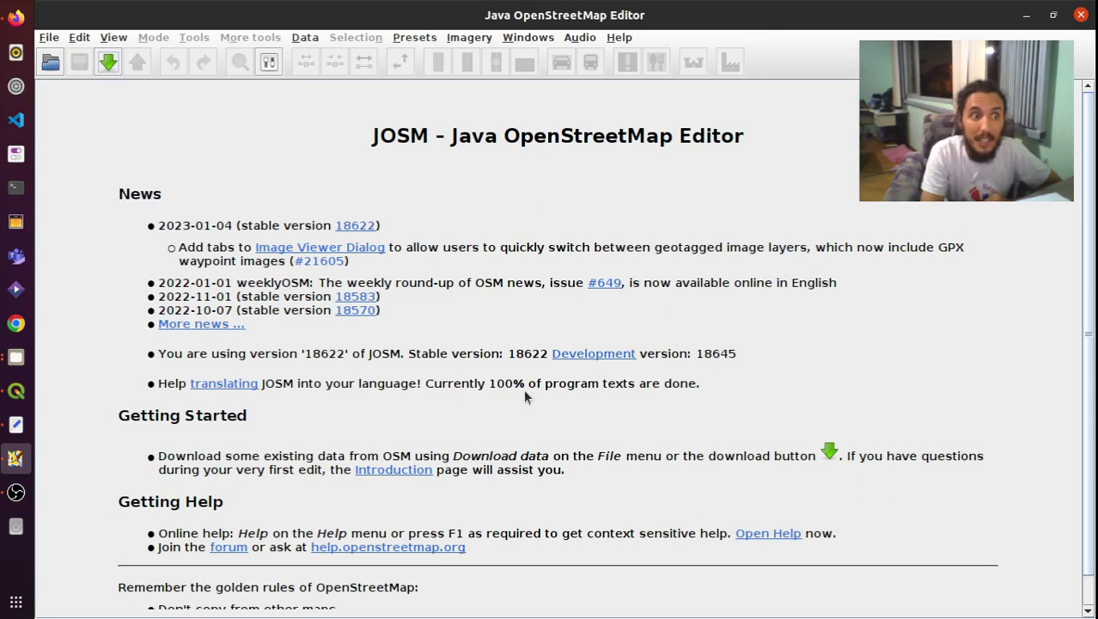
# Create a new TMS entry in the imagery preferences with the copied Linux tile URL and a maximum zoom of 22
pyautogui.click(472, 38)
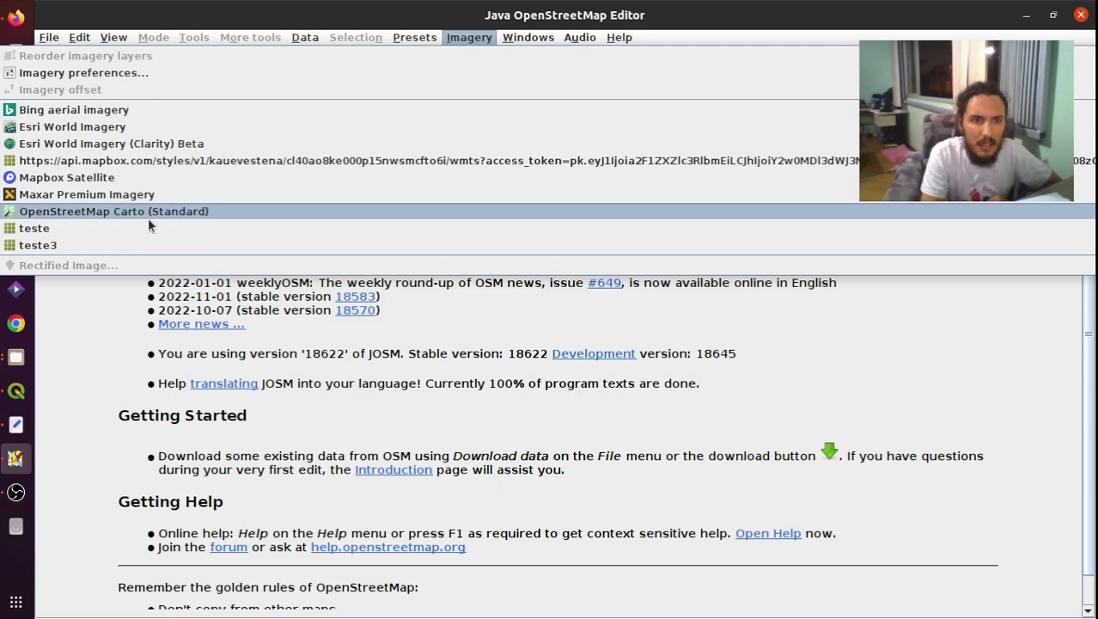
pyautogui.click(165, 73)
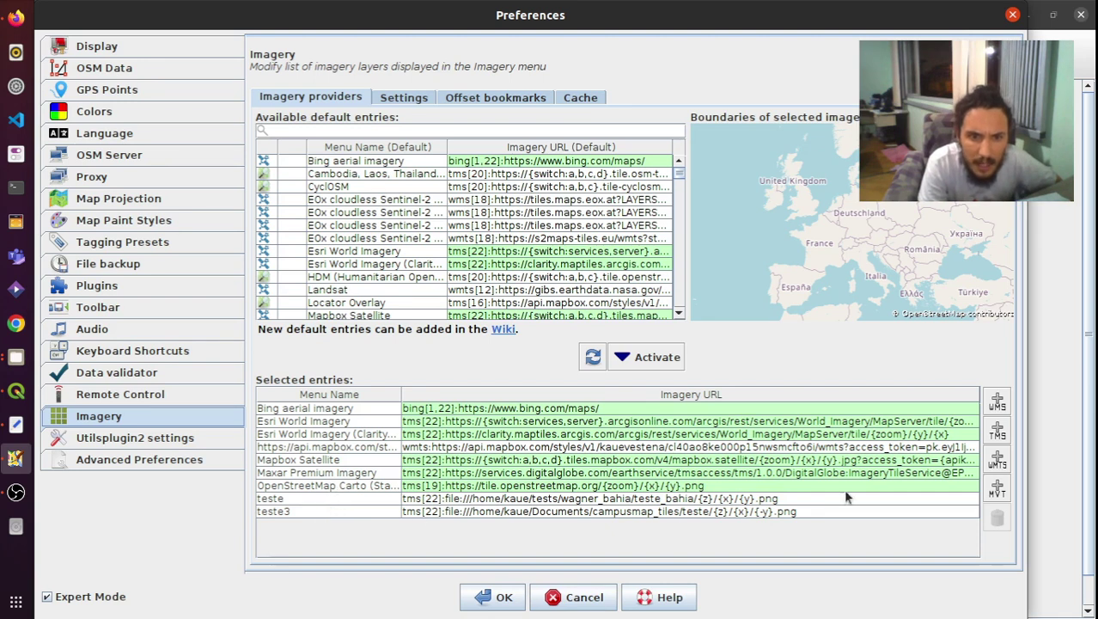
pyautogui.click(997, 427)
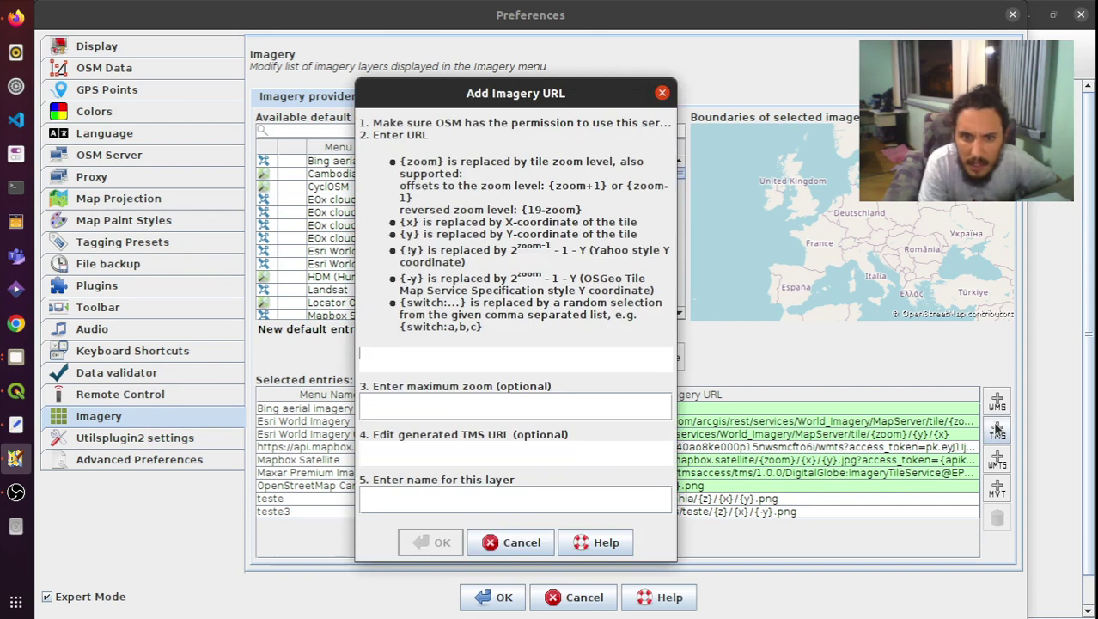
pyautogui.write('file:///home/kaue/tests/tutorial_tiles/wagner_bahia/{z}/{x}/{y}.png')
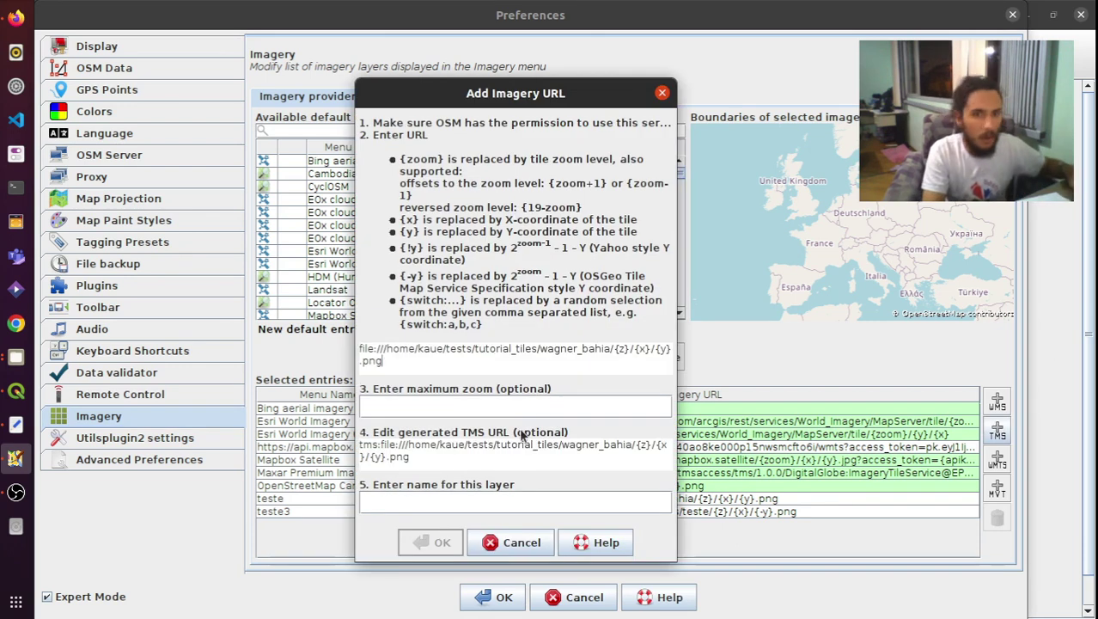
pyautogui.click(516, 409)
pyautogui.write('22')
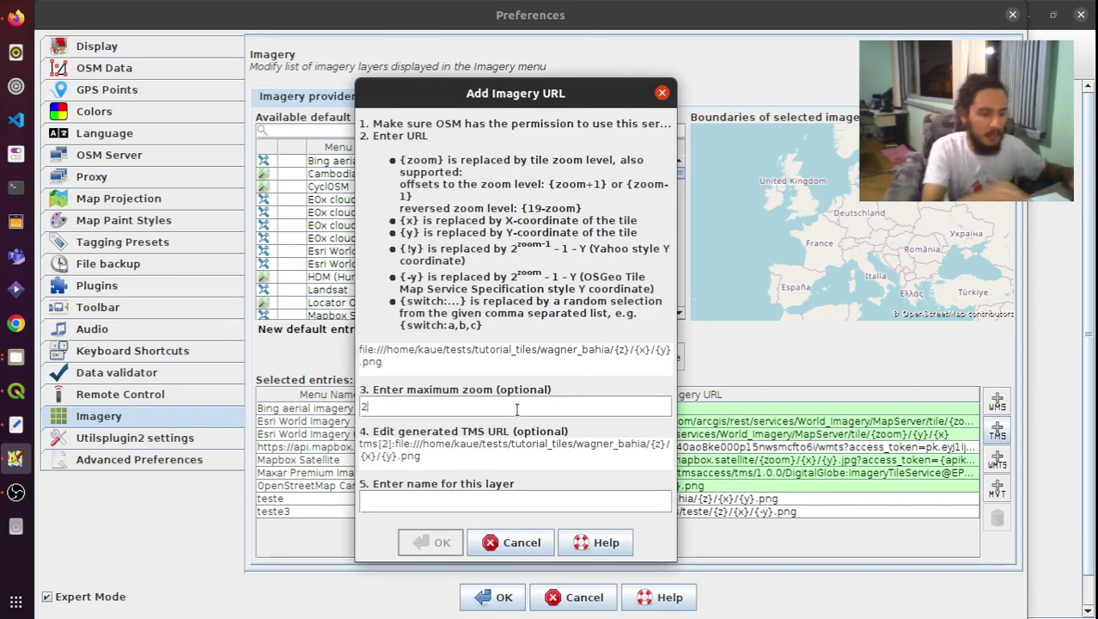
# Name the TMS layer tileset_tutorial, add it to the selected imagery entries and save the preferences
pyautogui.click(496, 497)
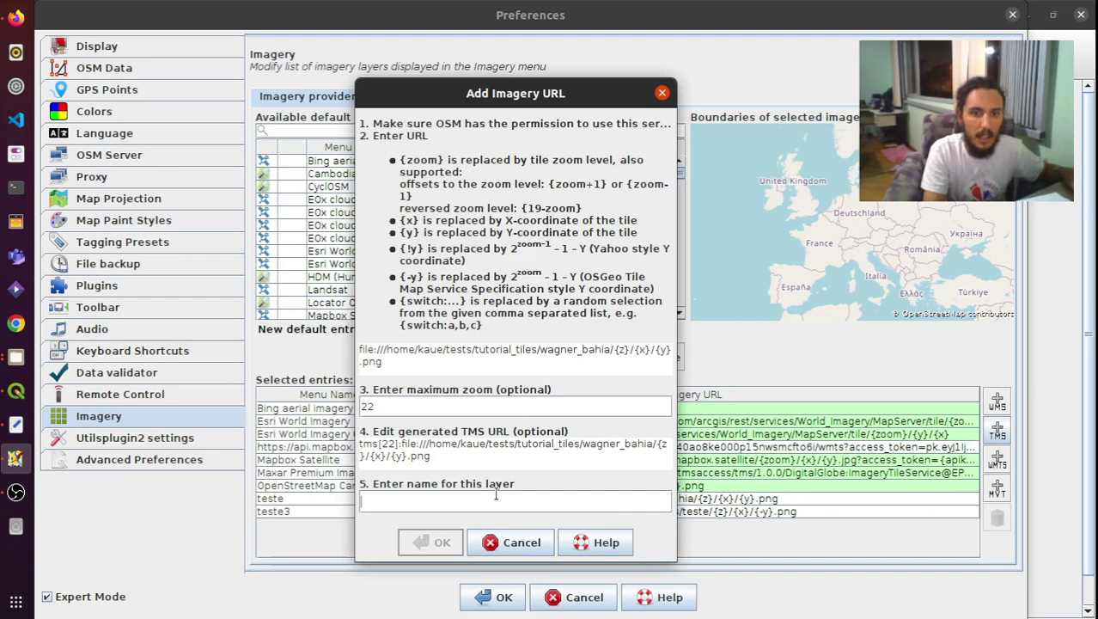
pyautogui.write('ti')
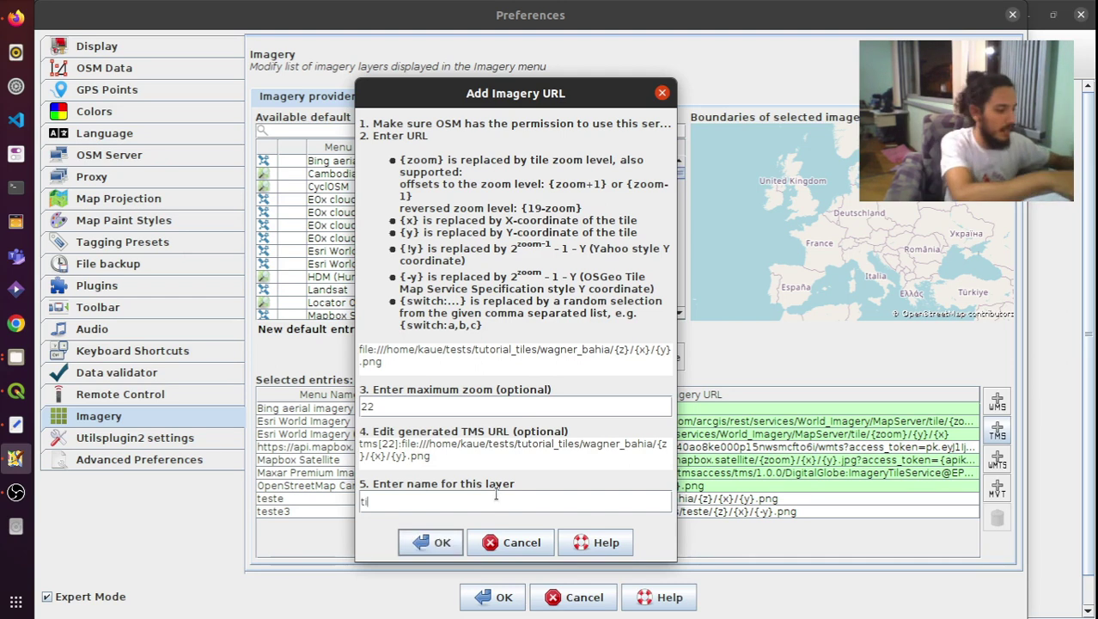
pyautogui.write('leset_')
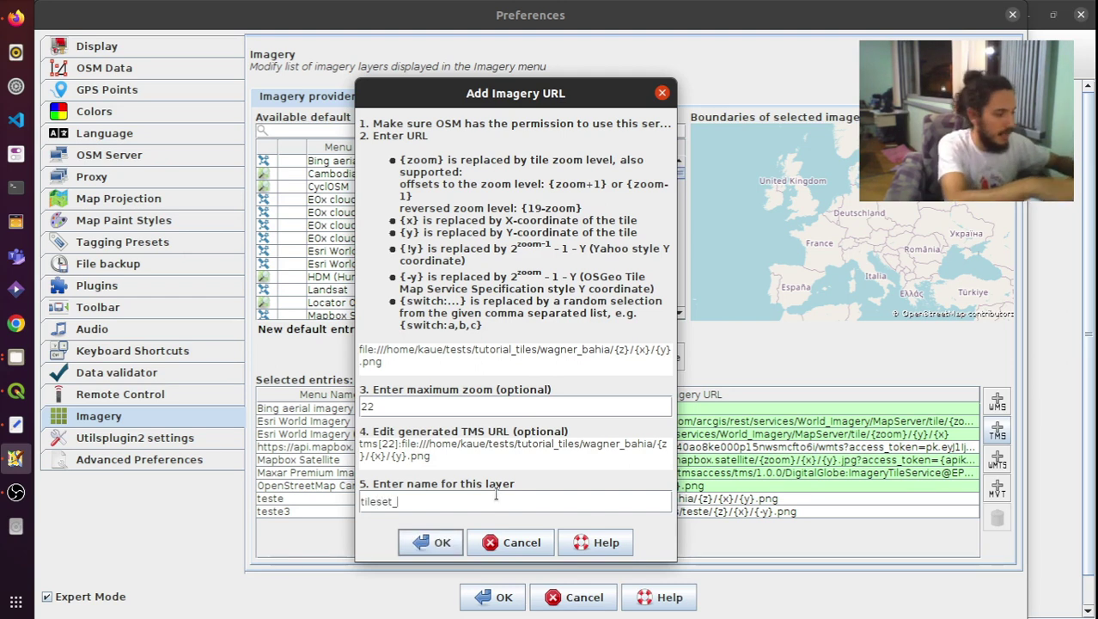
pyautogui.write('tutorial')
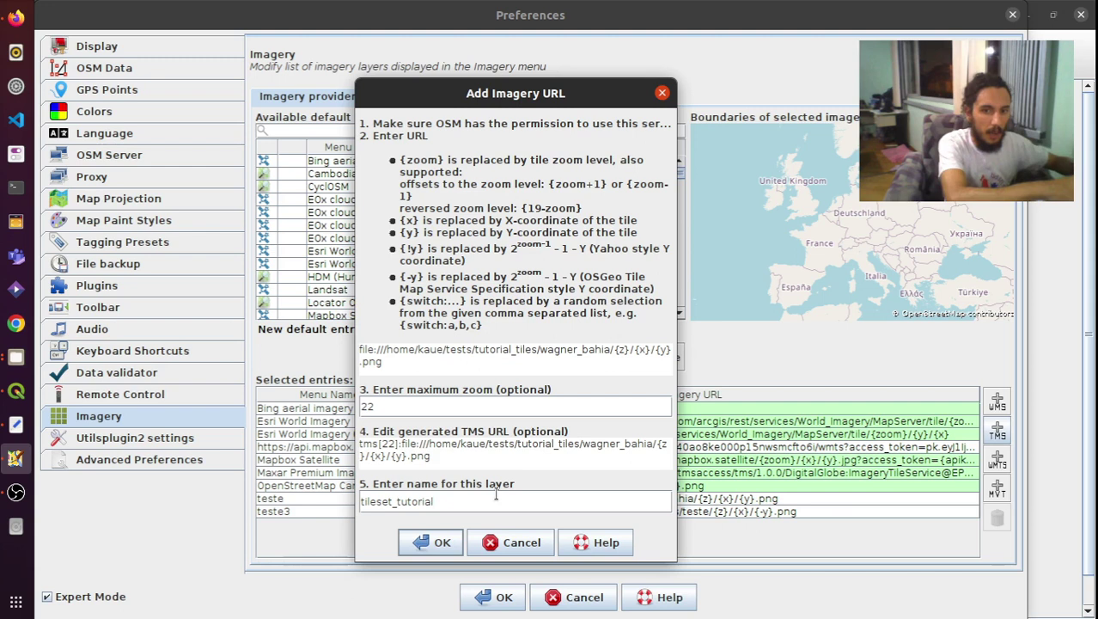
pyautogui.click(437, 542)
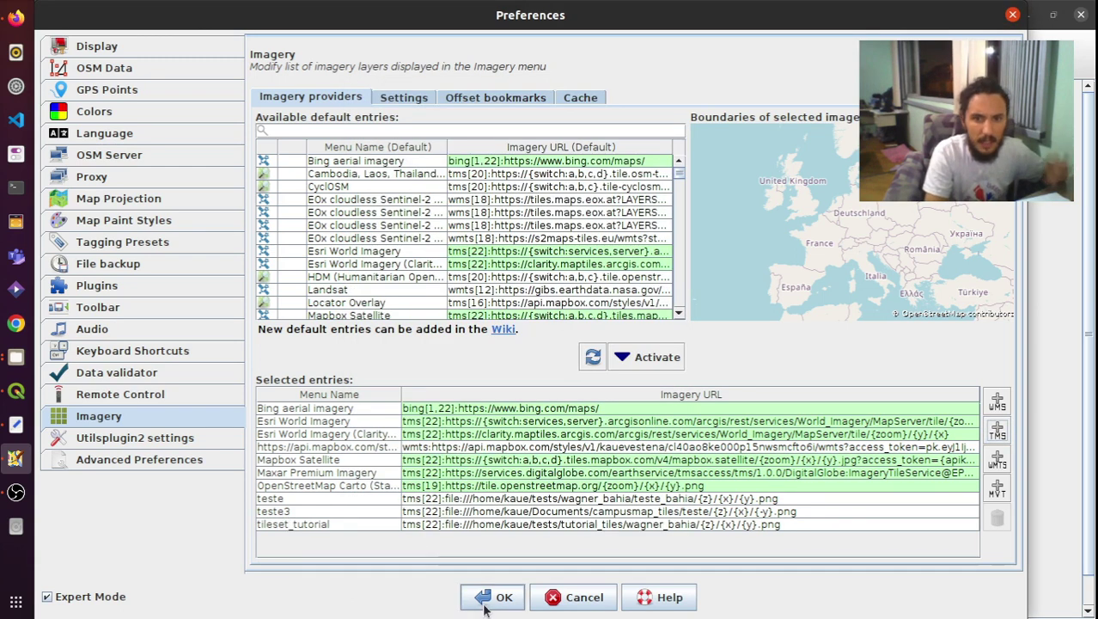
pyautogui.click(322, 526)
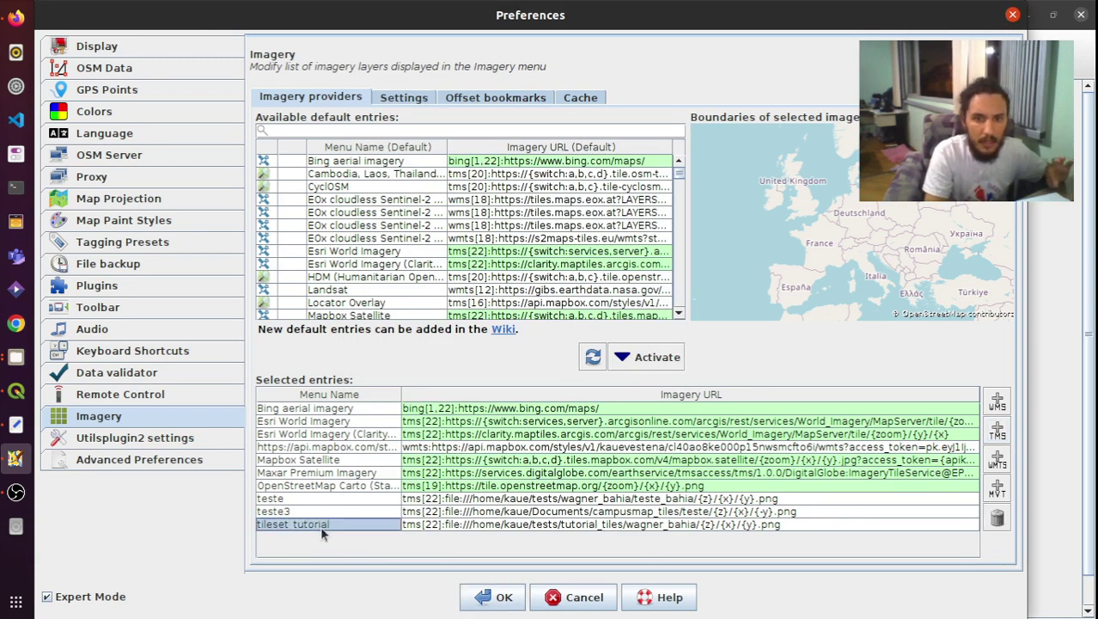
pyautogui.click(472, 596)
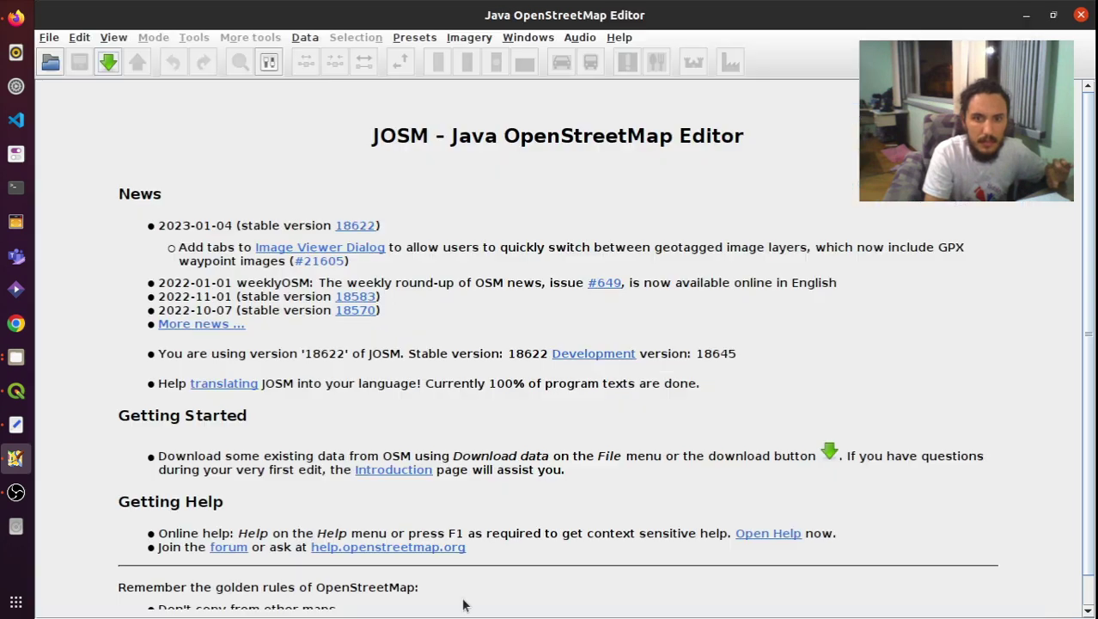
# Load the tileset_tutorial imagery as a layer
pyautogui.click(468, 38)
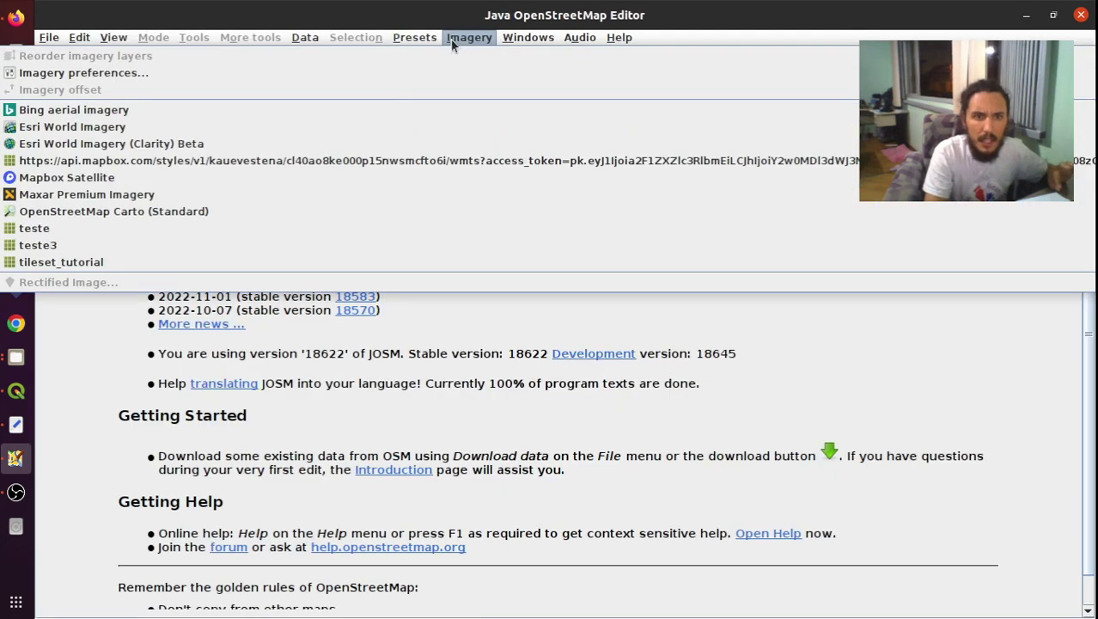
pyautogui.click(186, 256)
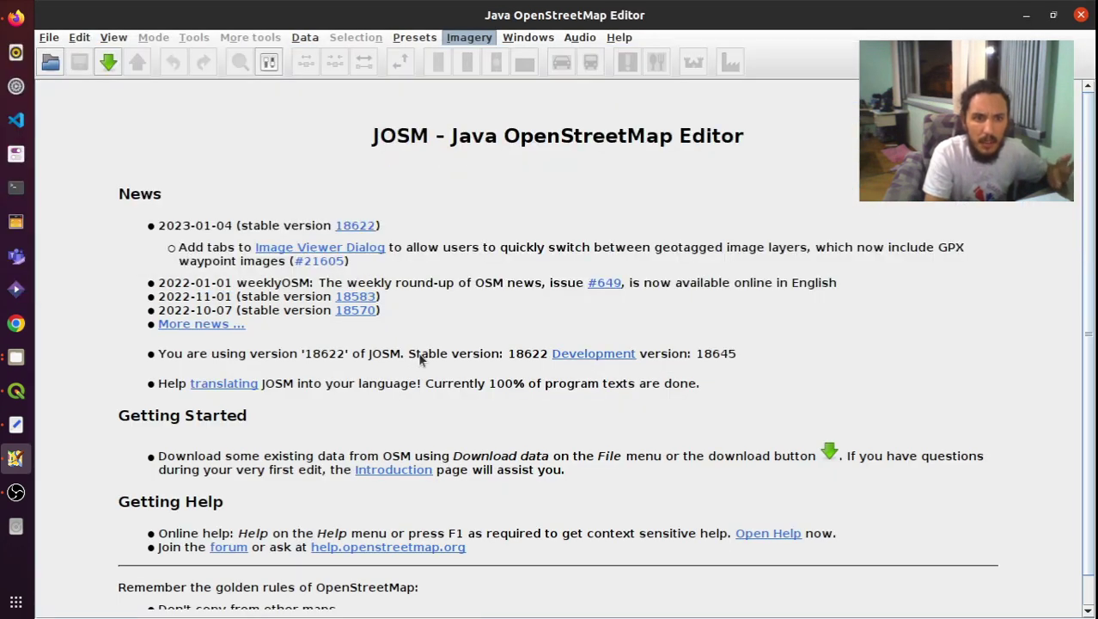